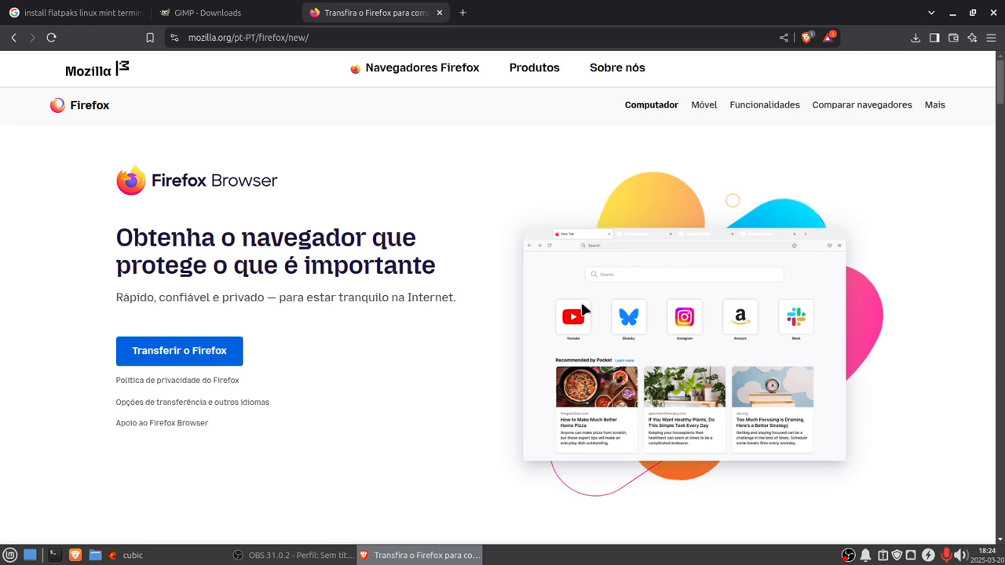
Step: Open Cubic, set the project directory to /home/studio/Transferências, and continue to the next page
click(168, 557)
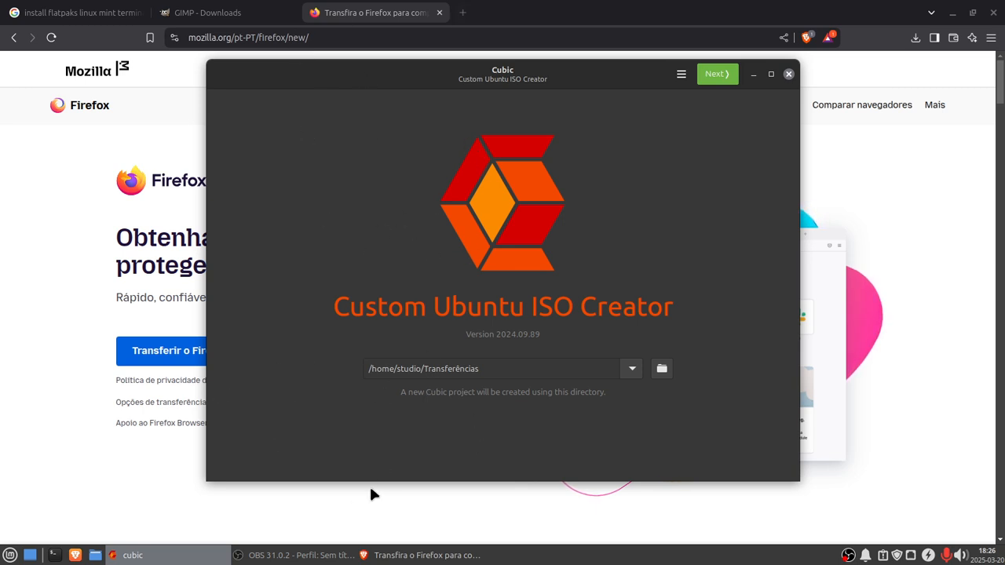
click(661, 370)
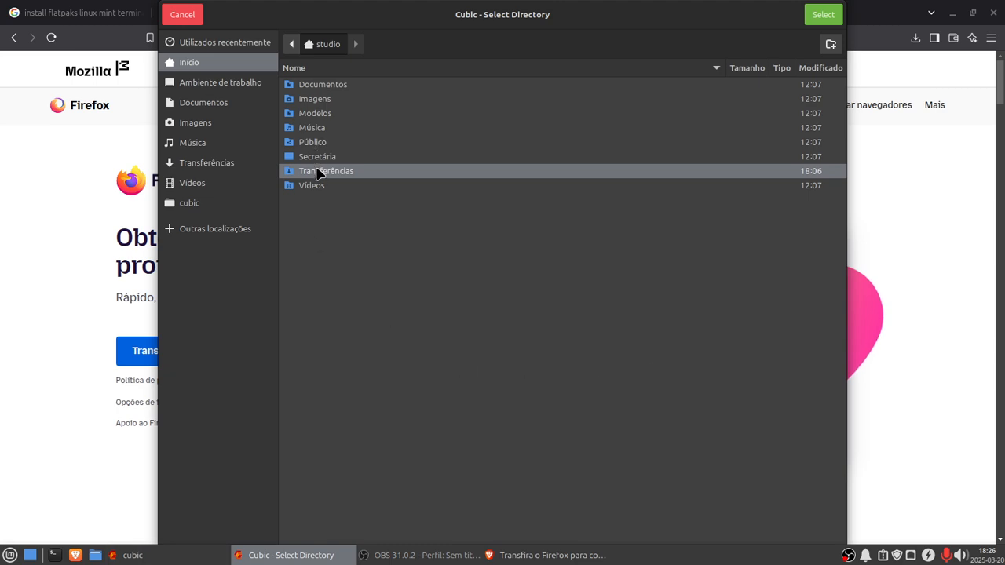
double_click(318, 171)
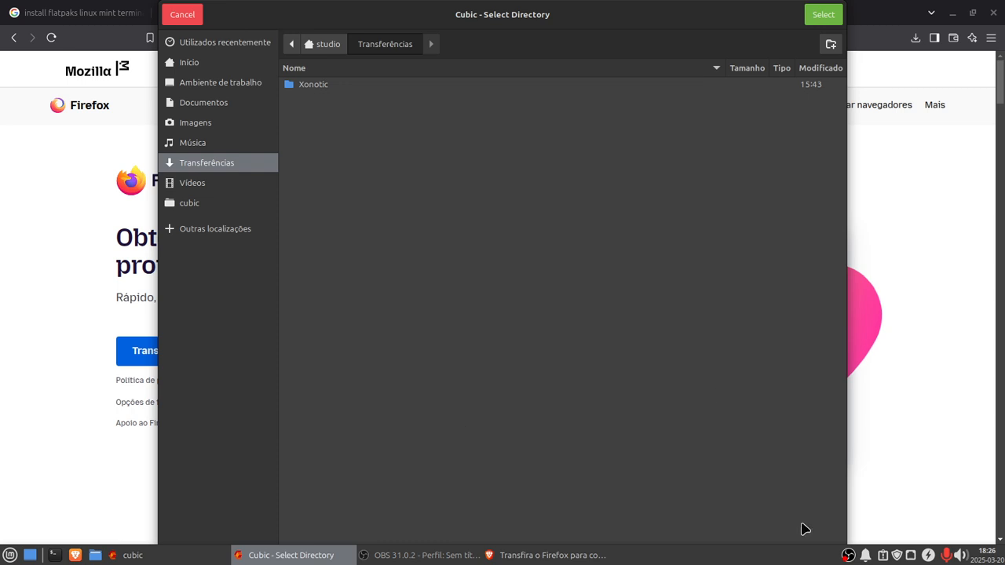
click(819, 14)
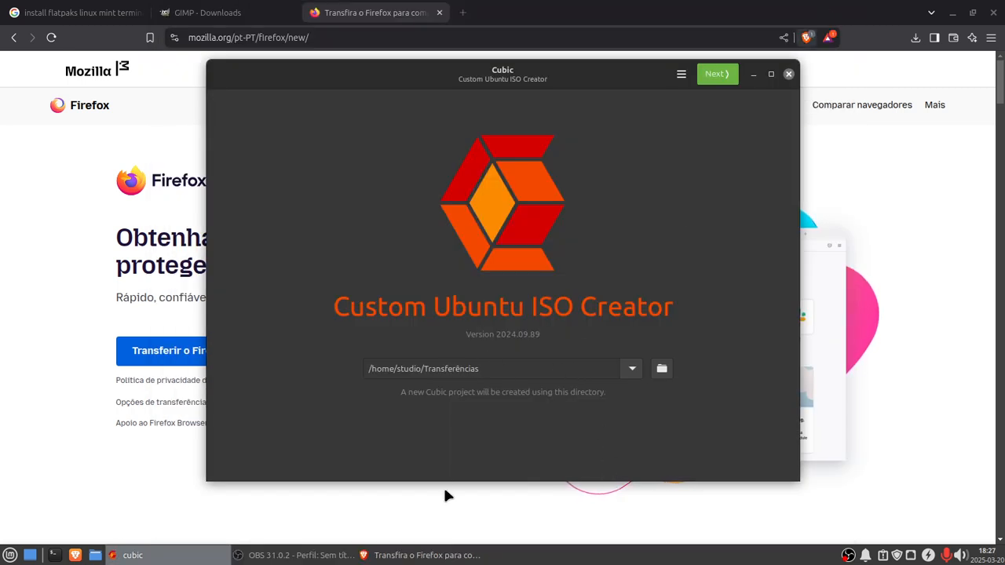
click(661, 368)
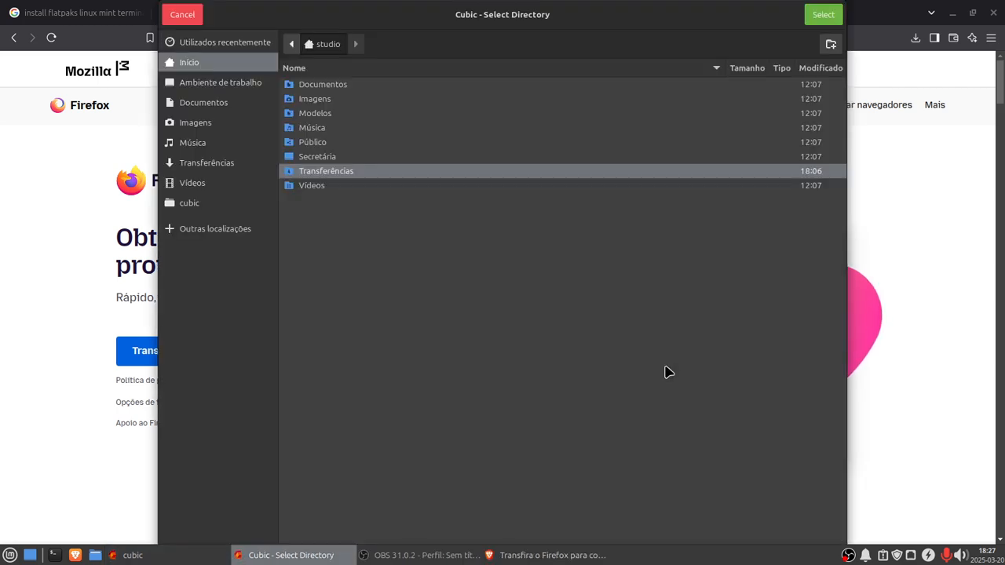
click(828, 17)
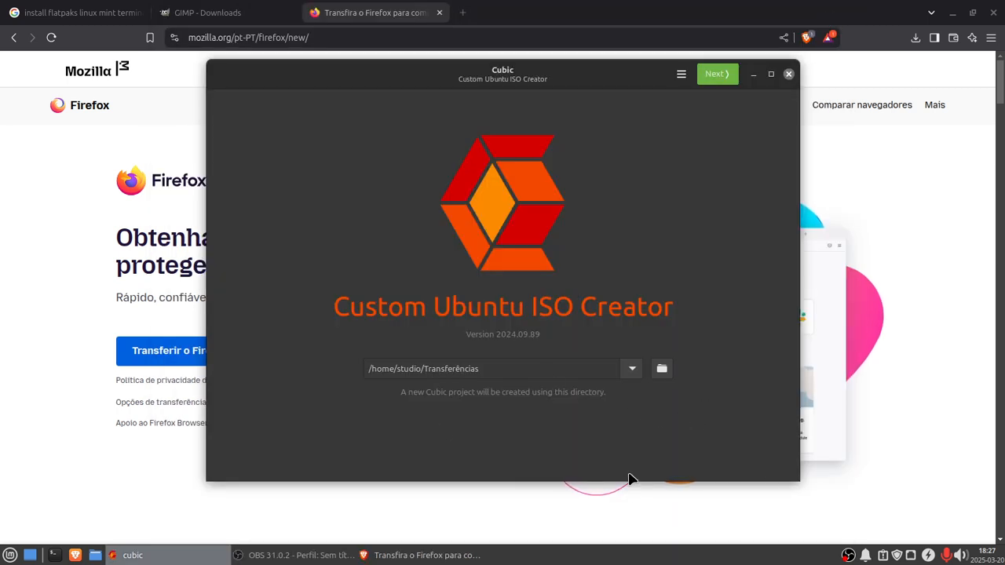
click(721, 77)
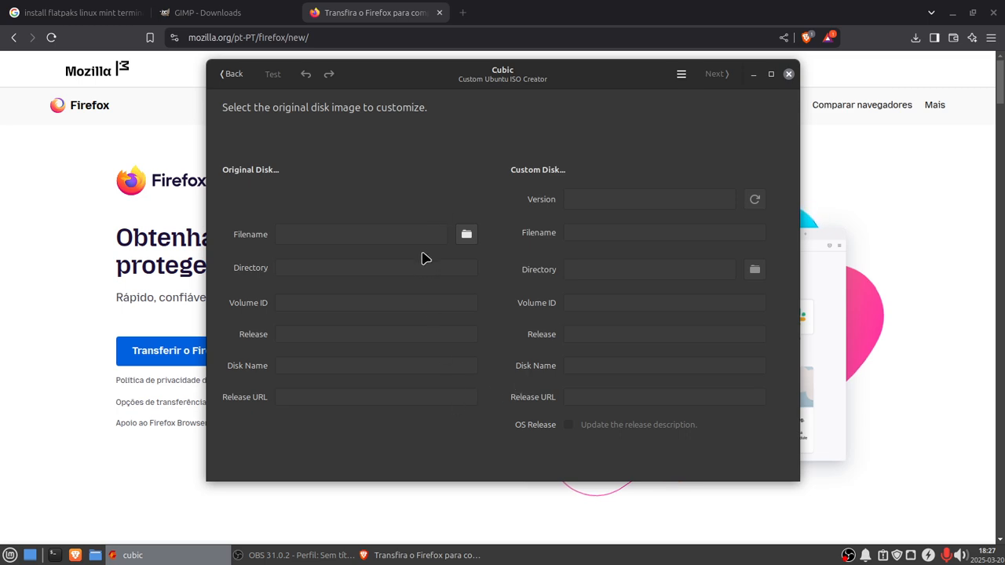
Step: Choose linuxmint-22.1-xfce-64bit.iso from Transferências as the original disk image to customize
click(472, 241)
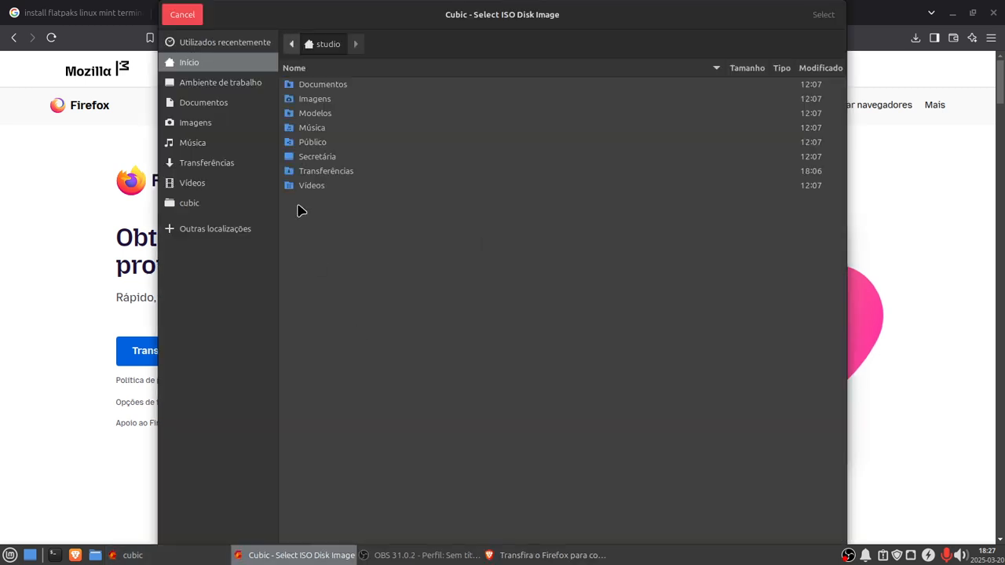
double_click(309, 173)
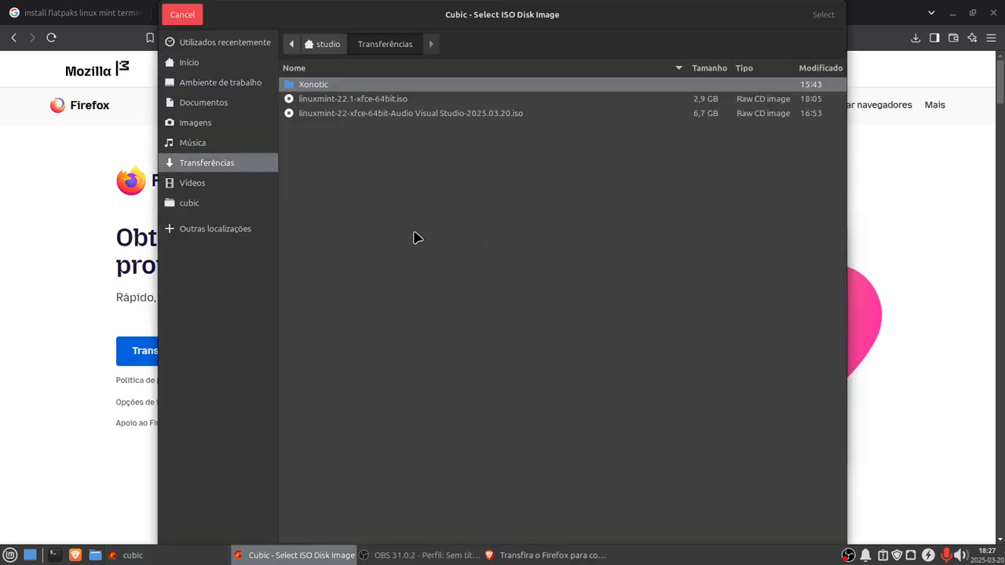
click(345, 105)
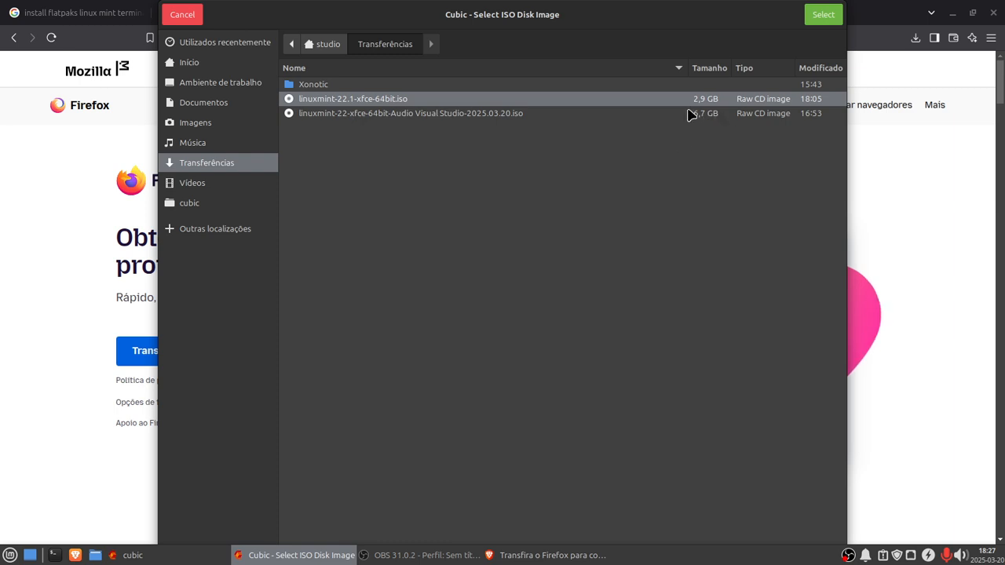
click(830, 15)
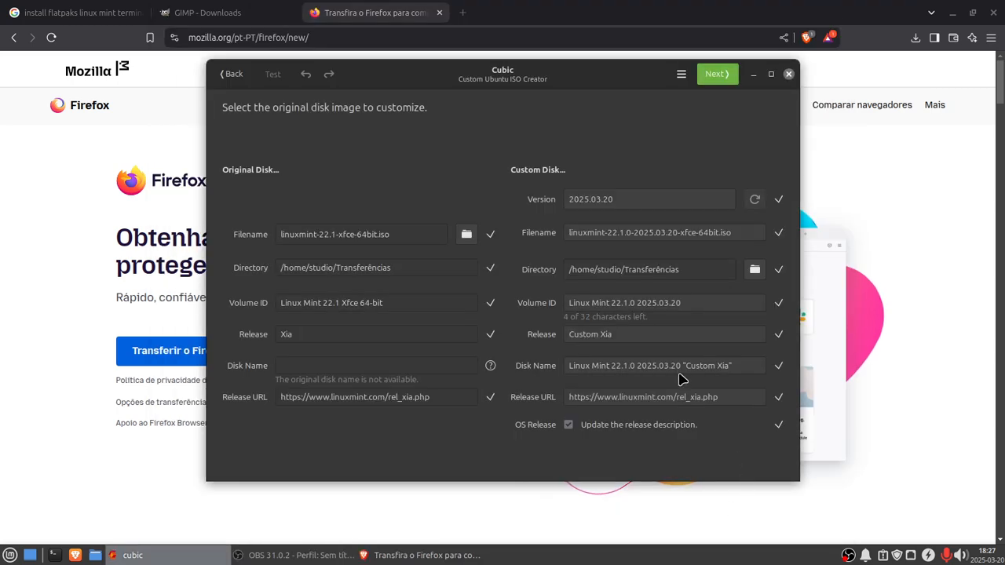
Step: Replace the end of the custom disk name after Linux Mint 22.1 with AVS
drag(737, 363, 632, 366)
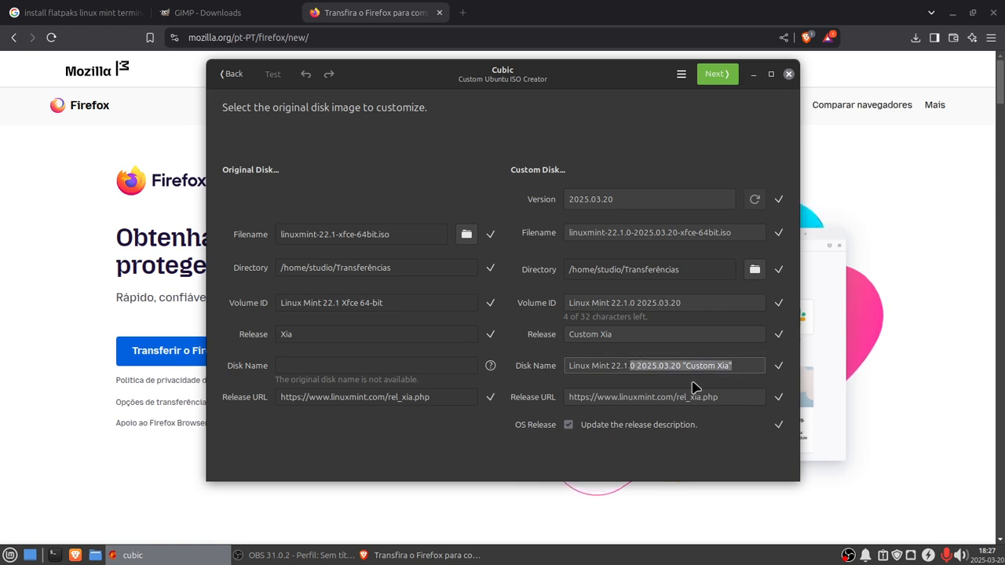
key(BackSpace)
key(BackSpace)
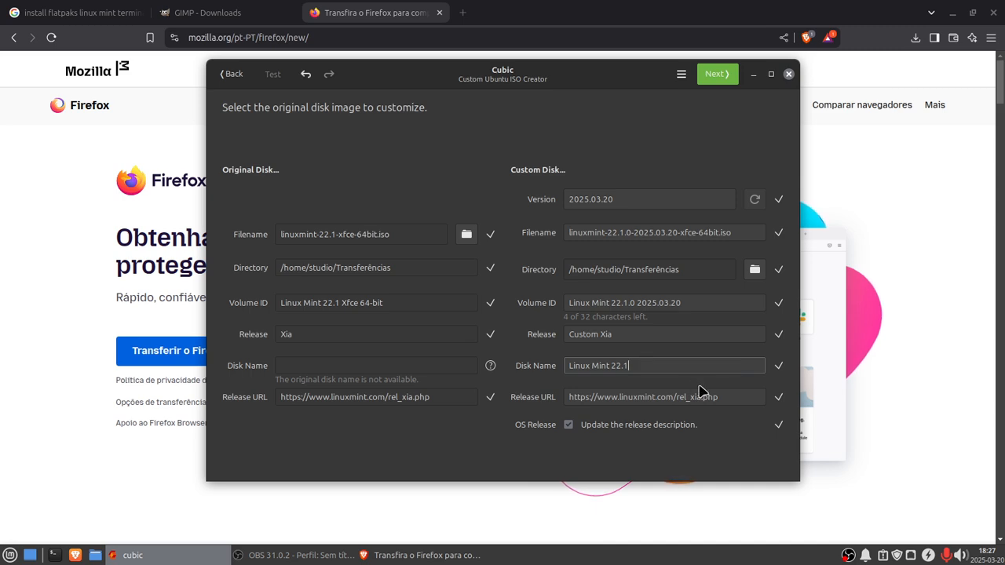
text(AVS)
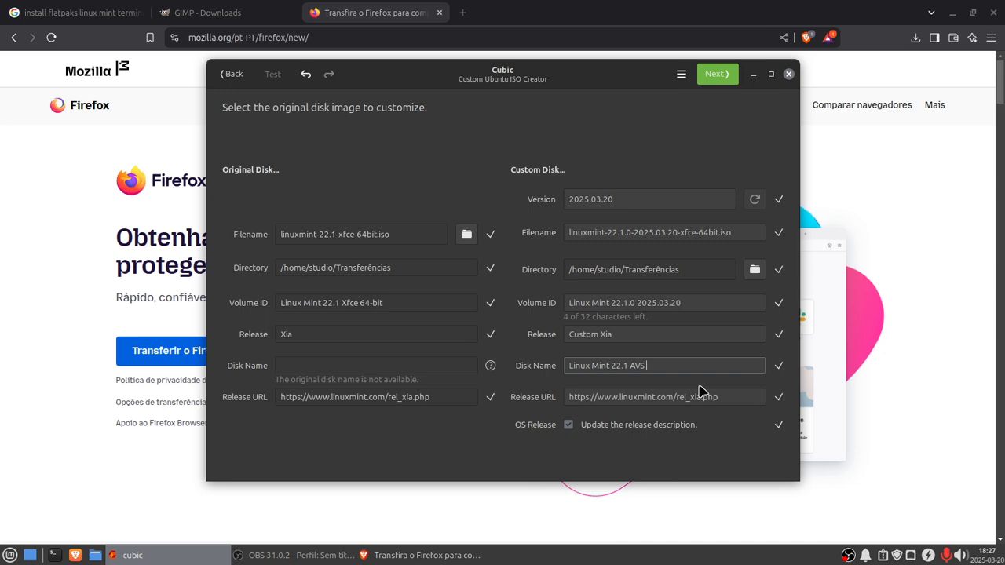
text(DEwoke)
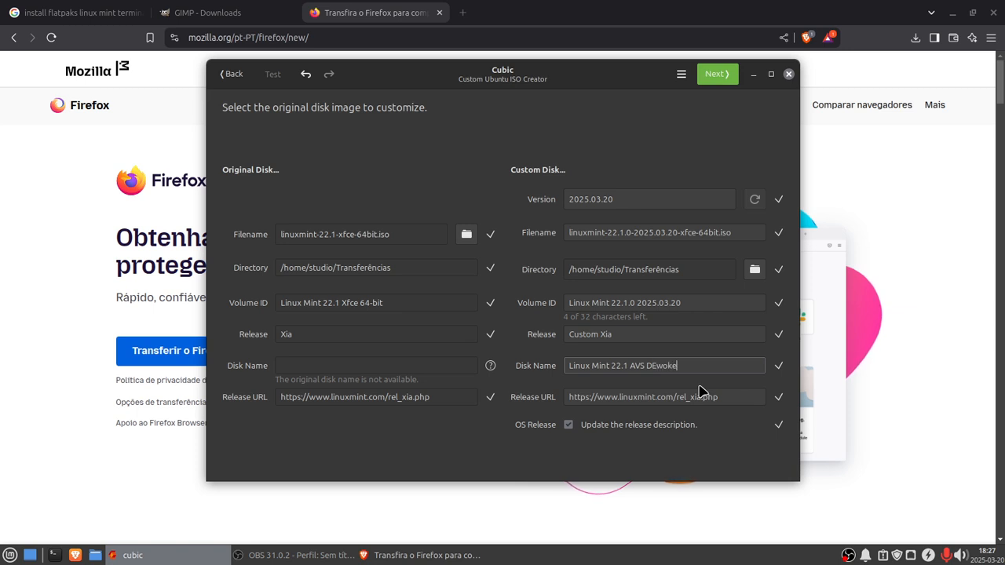
text(nised)
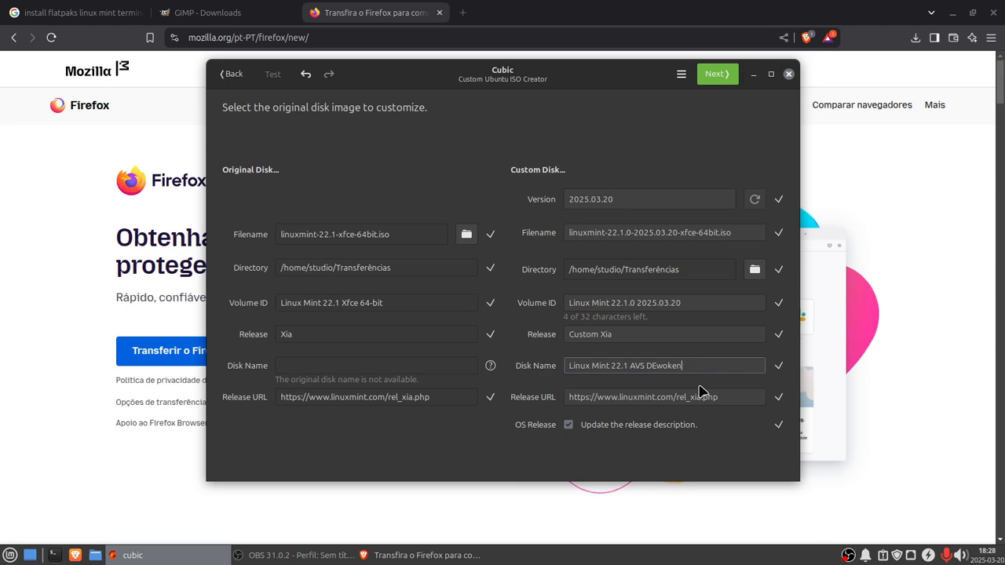
key(BackSpace)
key(BackSpace)
key(BackSpace)
key(BackSpace)
key(BackSpace)
key(BackSpace)
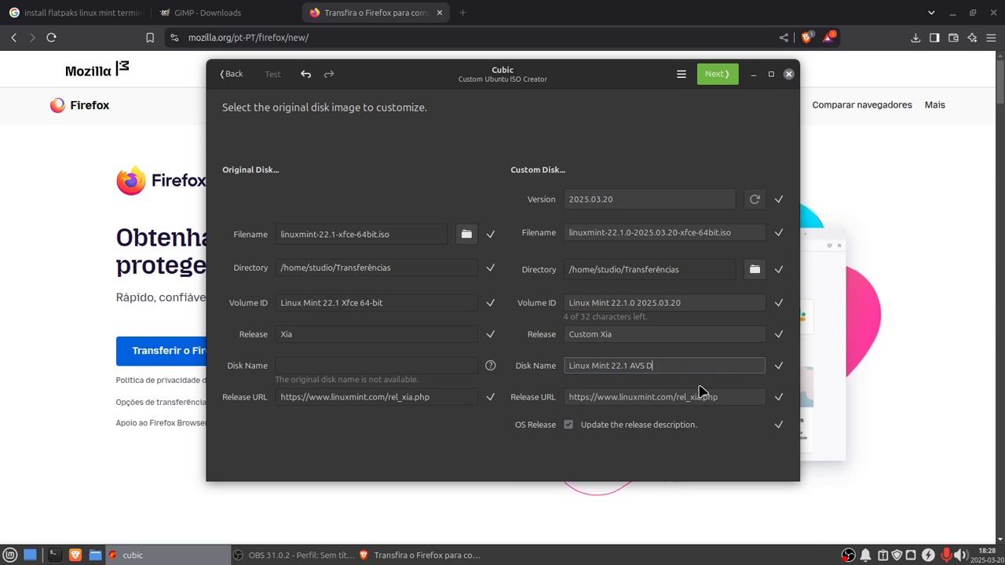
key(BackSpace)
text(de)
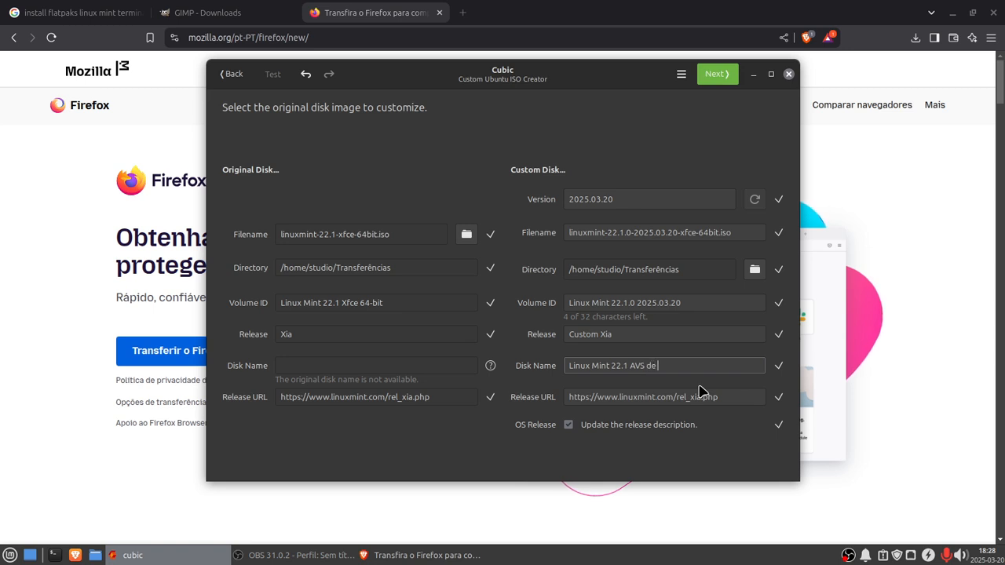
text( Woke)
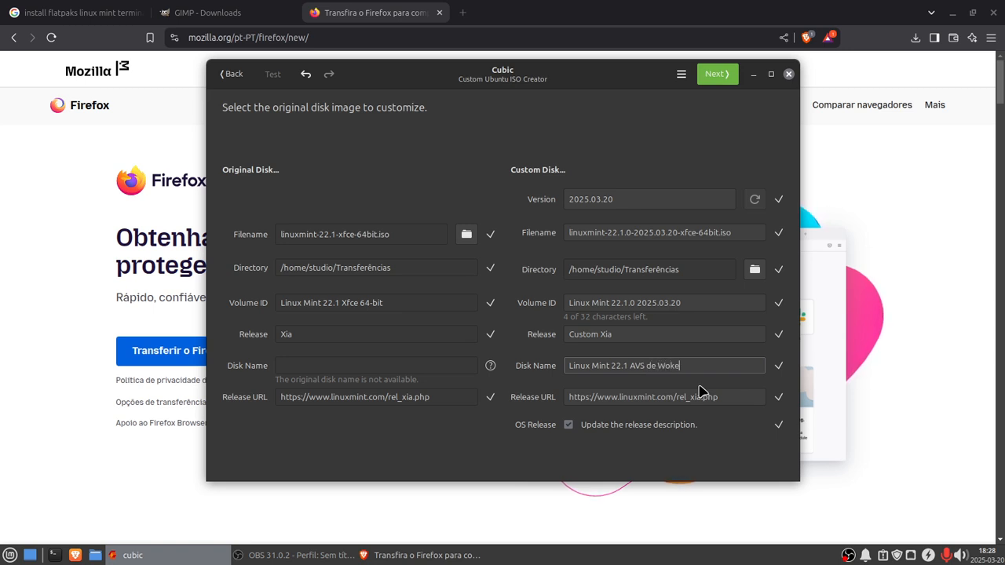
text(nise)
key(BackSpace)
key(BackSpace)
key(BackSpace)
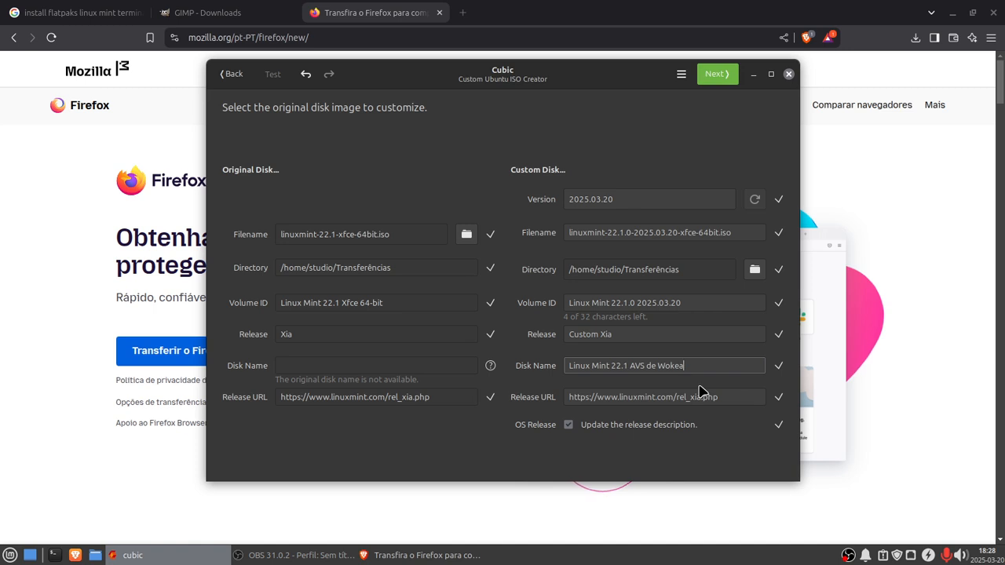
key(BackSpace)
key(BackSpace)
key(BackSpace)
key(BackSpace)
key(BackSpace)
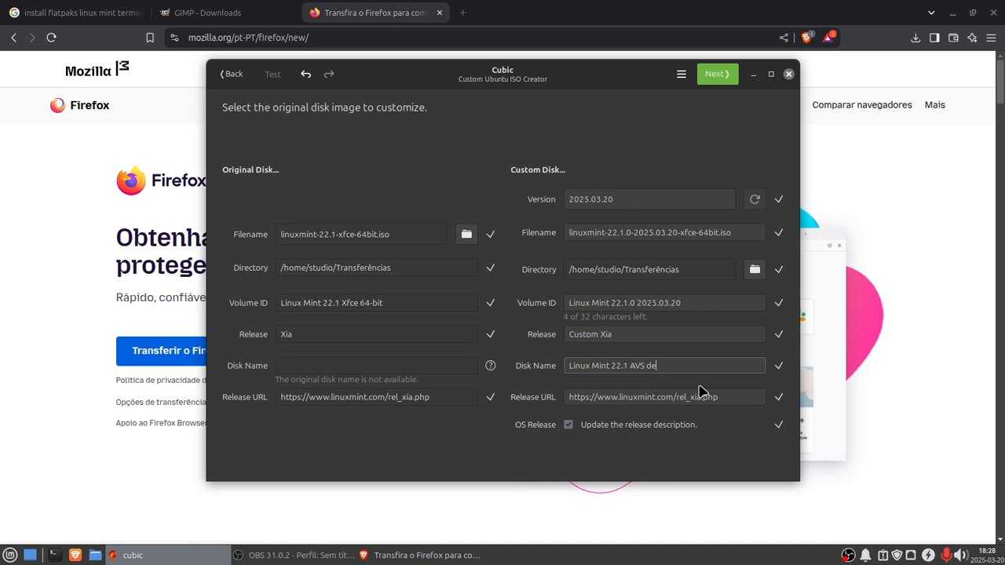
key(BackSpace)
key(BackSpace)
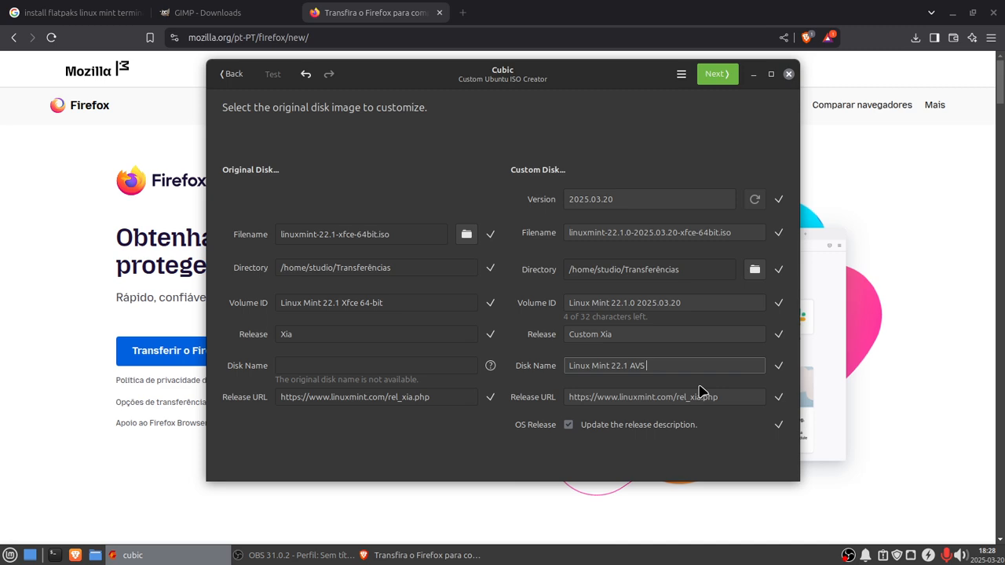
Step: Append No Firefox/Thunderbird to the custom disk name
text(No F)
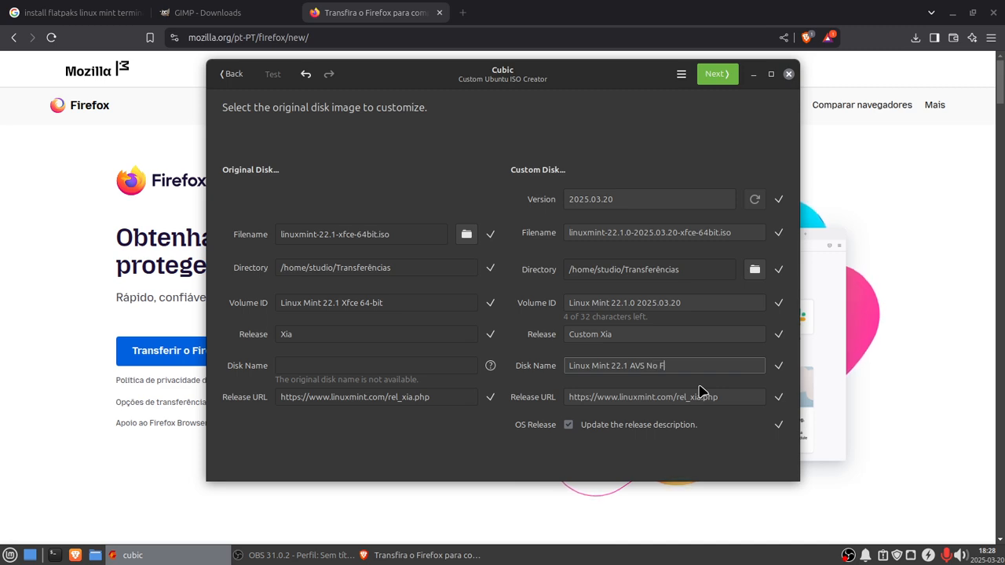
text(irefox/)
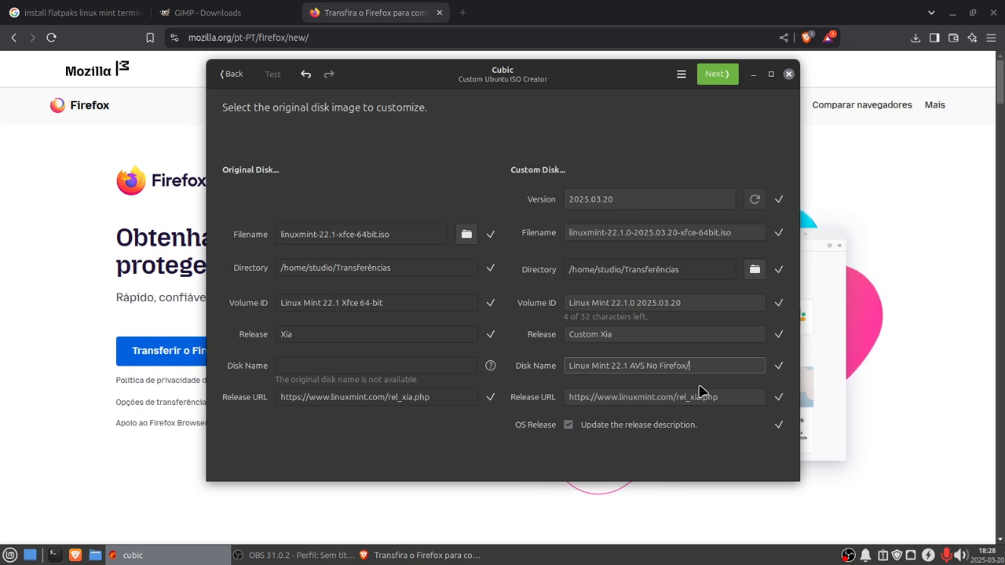
text(Th)
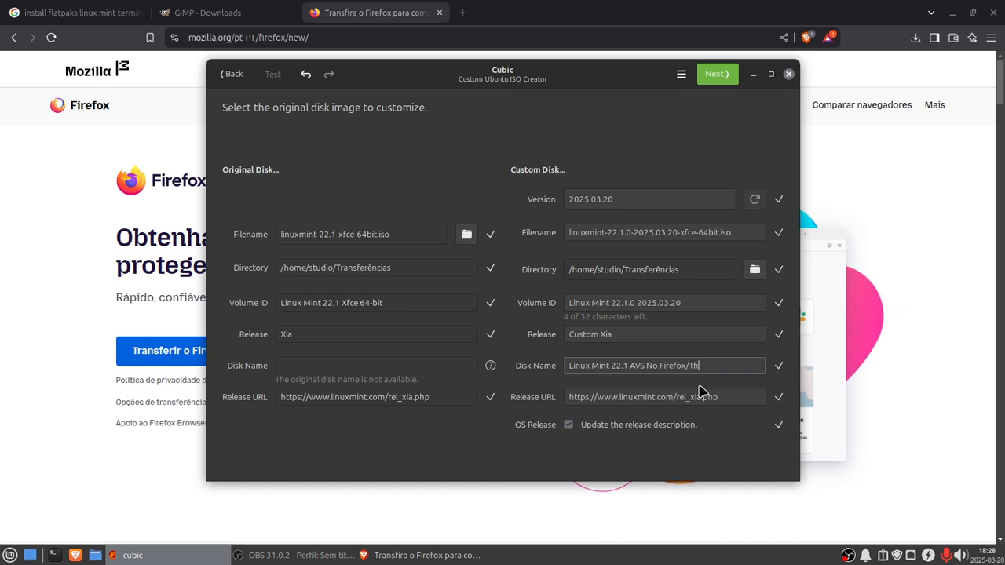
text(unde)
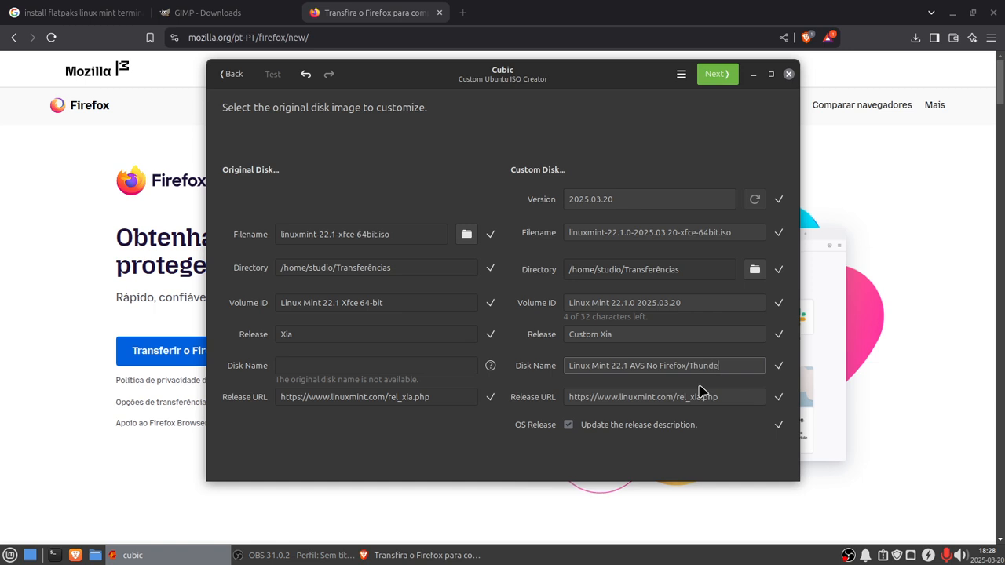
text(rbird)
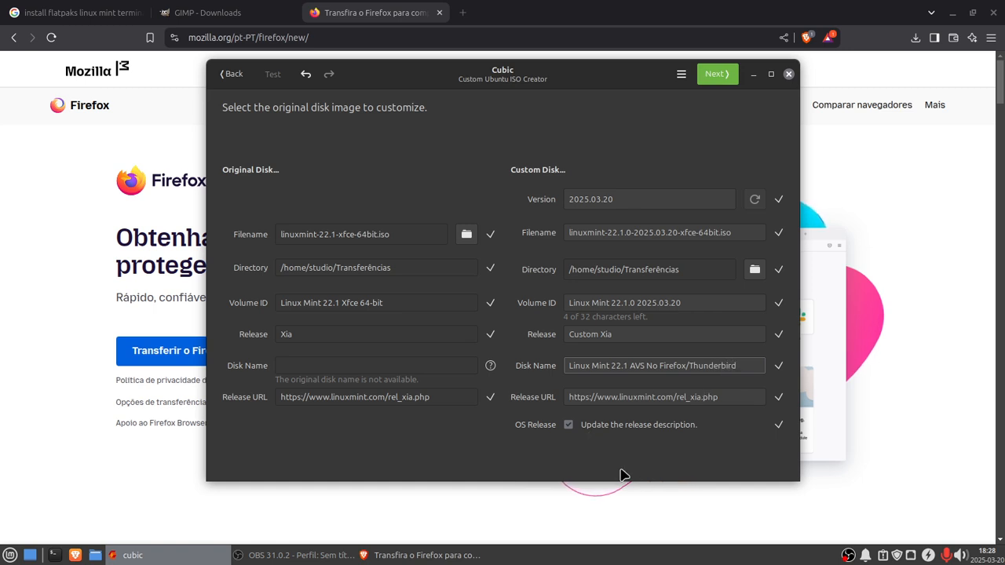
Step: Proceed to the virtual environment terminal page
click(681, 74)
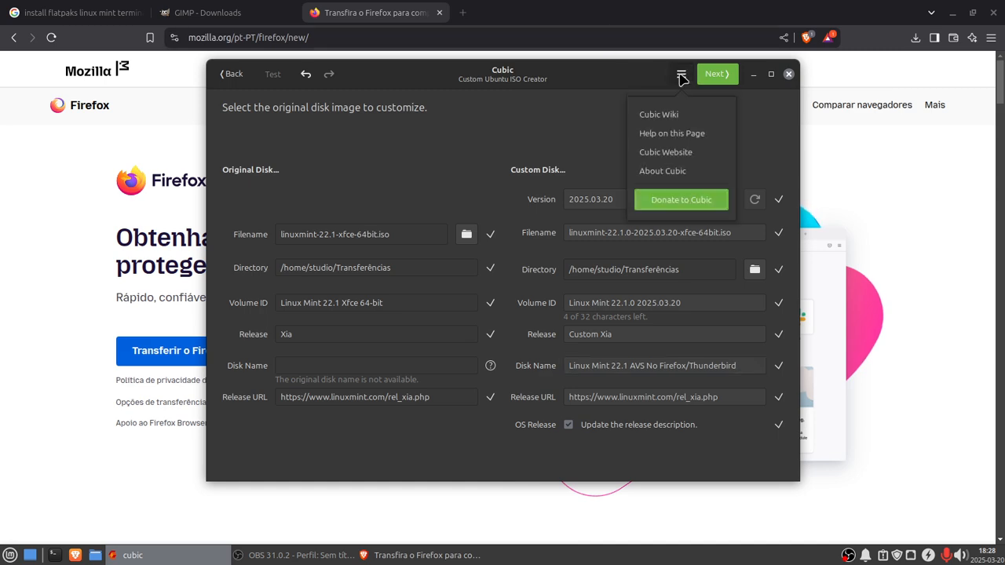
click(532, 105)
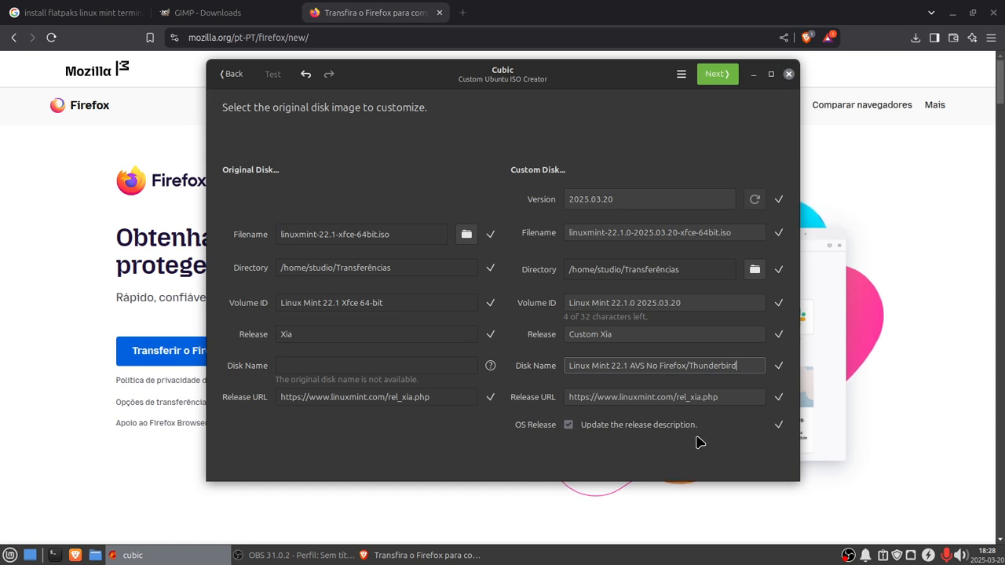
click(714, 74)
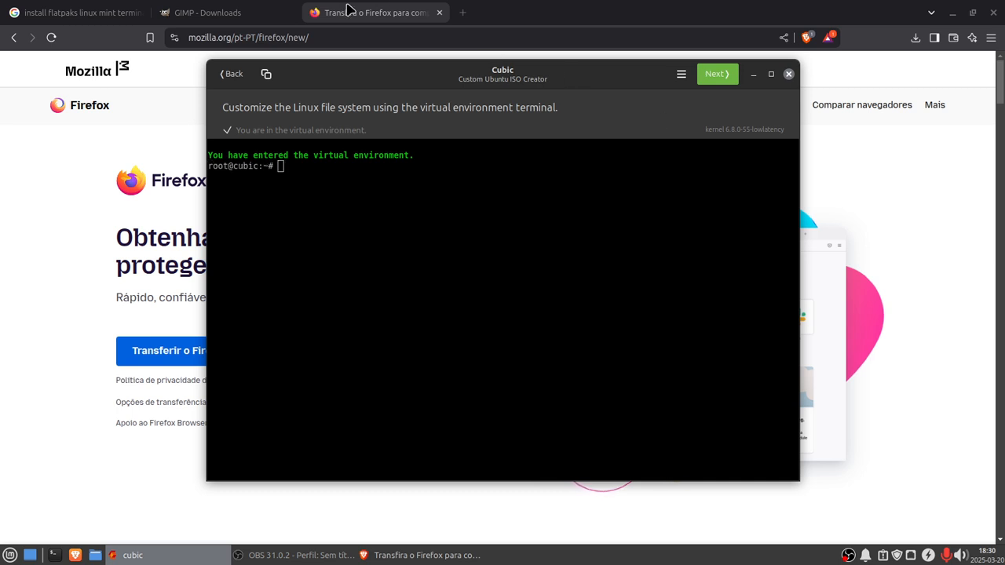
Step: Close the Firefox download tab and select the GIMP flatpak install command on the GIMP downloads page
click(439, 14)
click(439, 14)
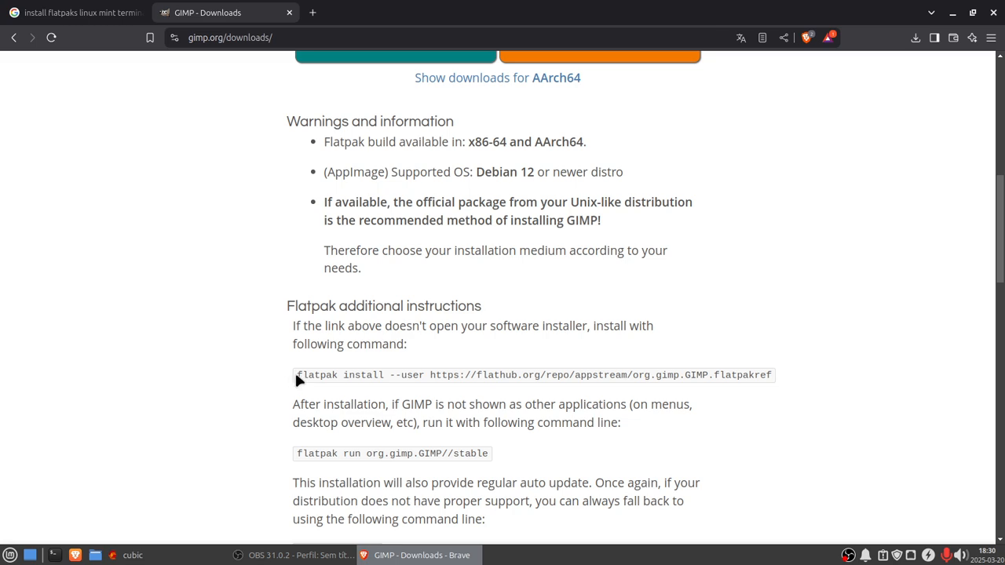
scroll(274, 336, up, 6)
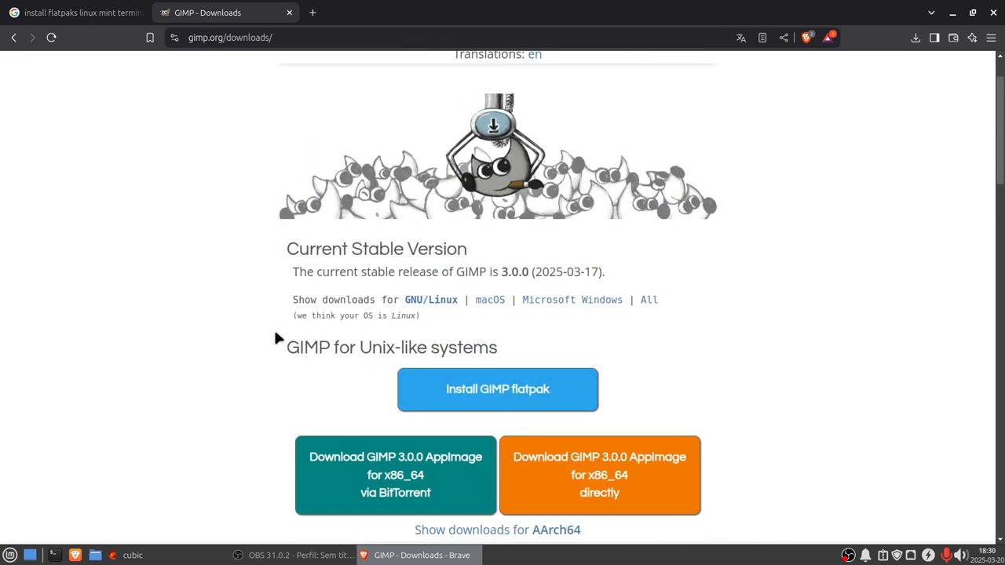
scroll(275, 337, up, 1)
scroll(418, 262, down, 2)
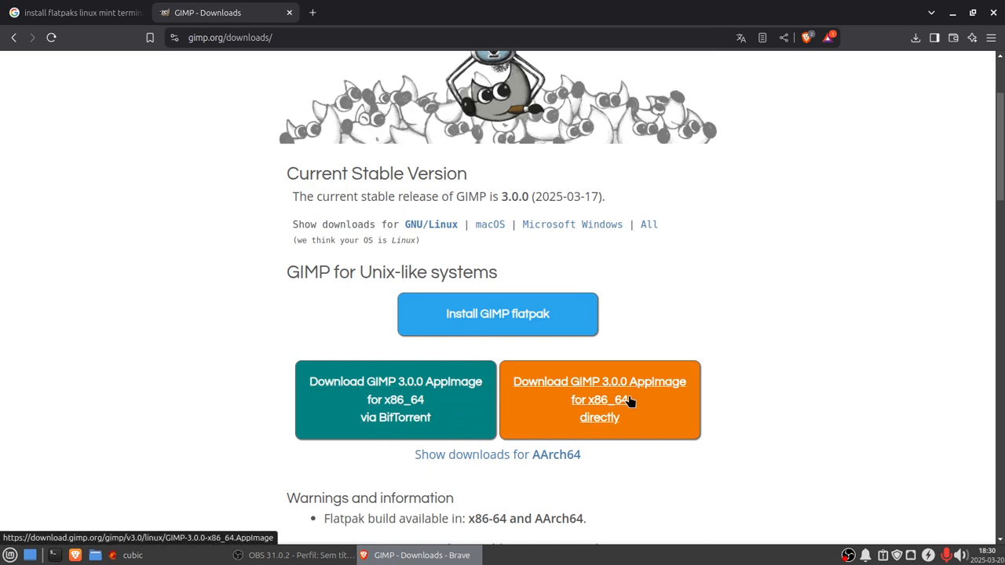
scroll(801, 372, down, 4)
scroll(799, 367, down, 3)
scroll(799, 367, up, 2)
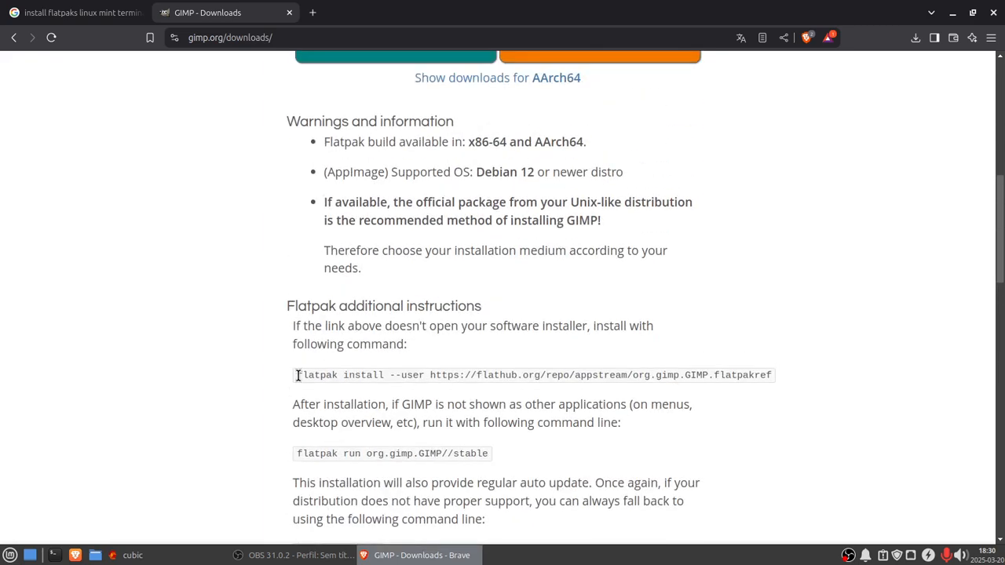
drag(299, 374, 780, 374)
key(ctrl+c)
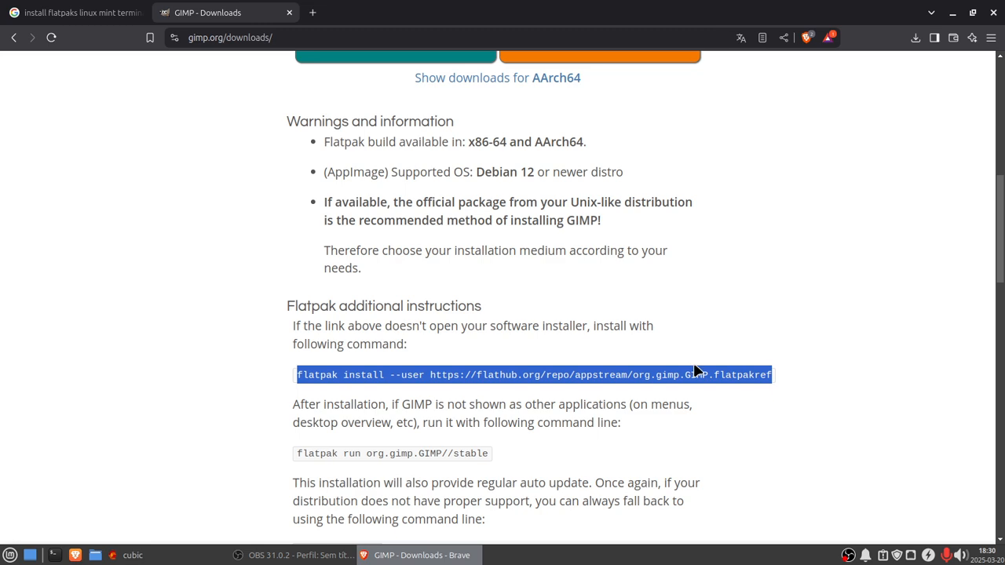
Step: Copy the GIMP flatpak install command and run it in the Cubic virtual environment terminal
right_click(694, 378)
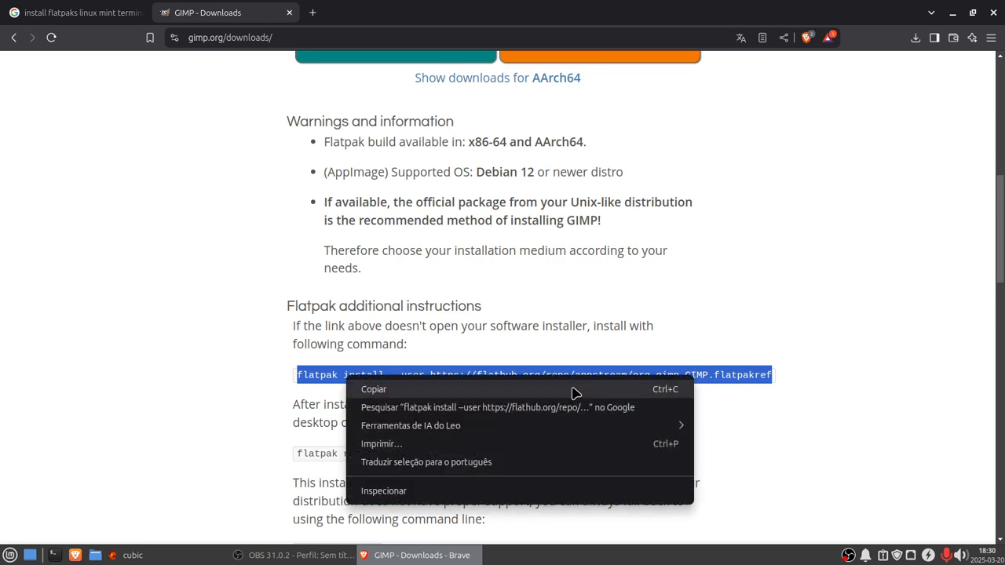
click(574, 390)
click(133, 556)
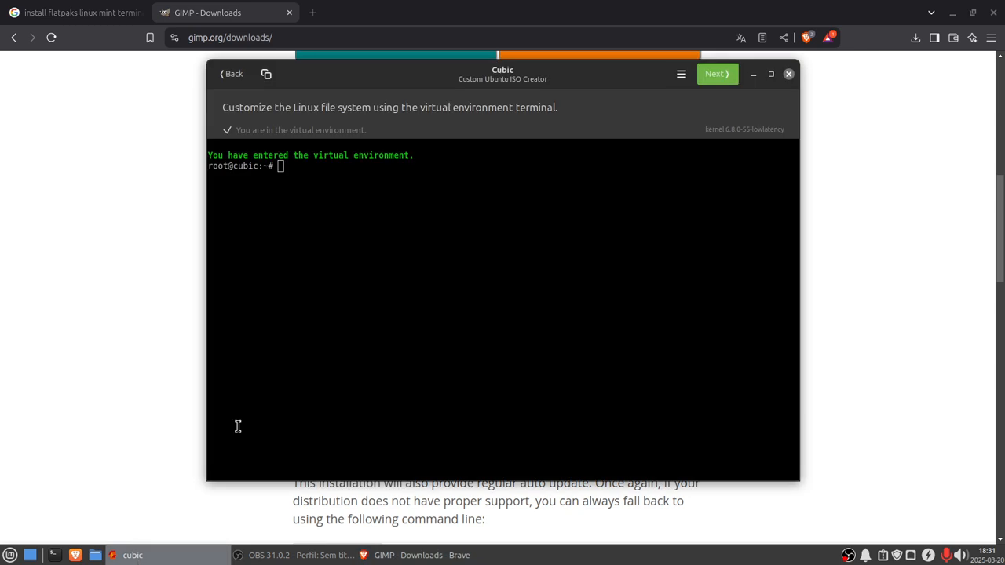
right_click(283, 167)
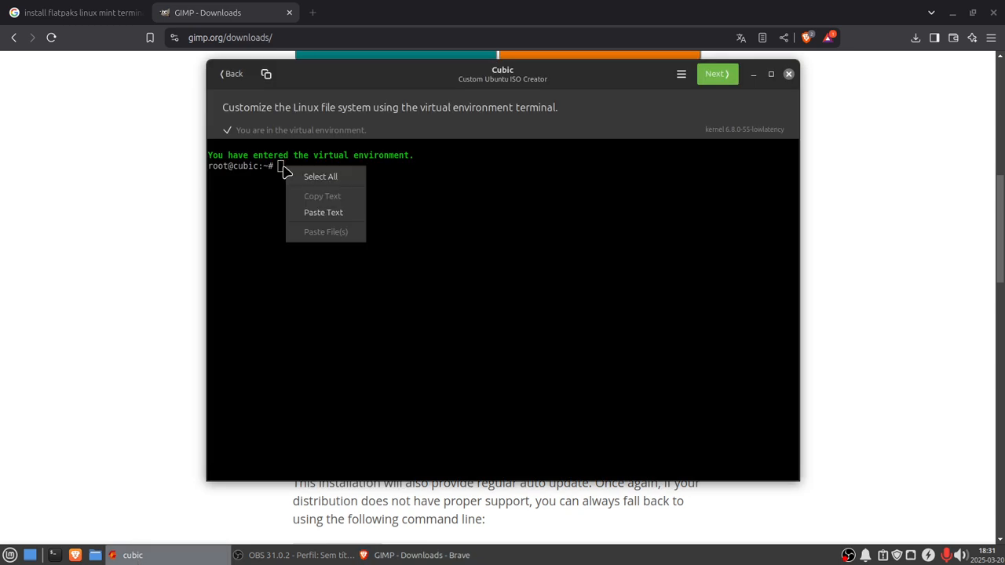
click(314, 213)
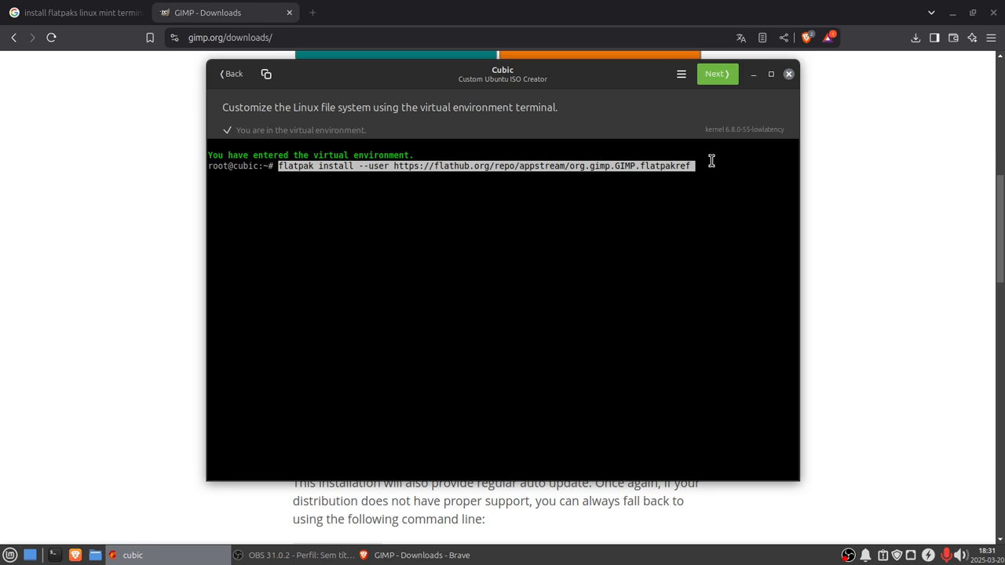
key(Return)
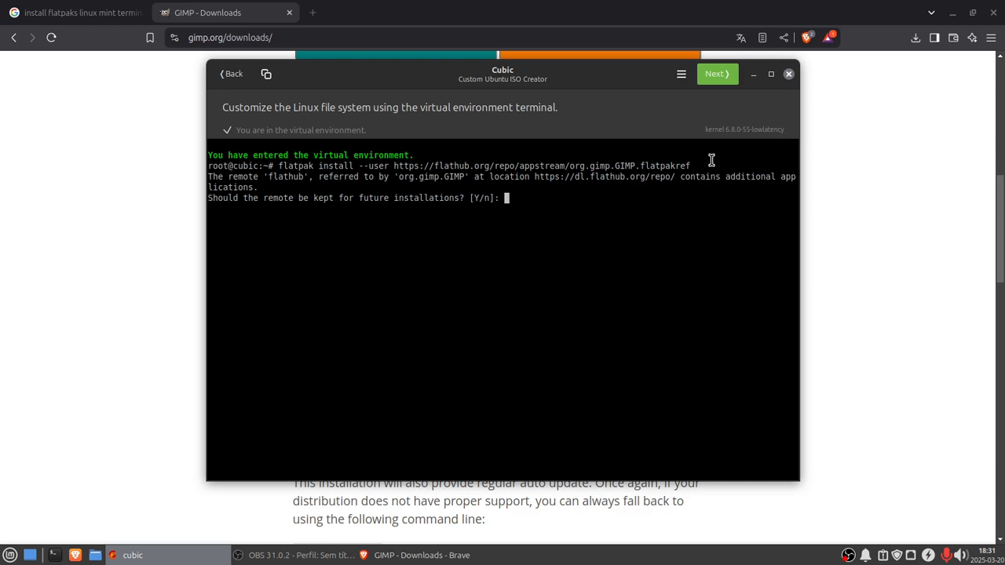
Step: Answer yes to keeping the flathub remote, installing the required runtime, and proceeding with the GIMP installation
text(y)
key(Return)
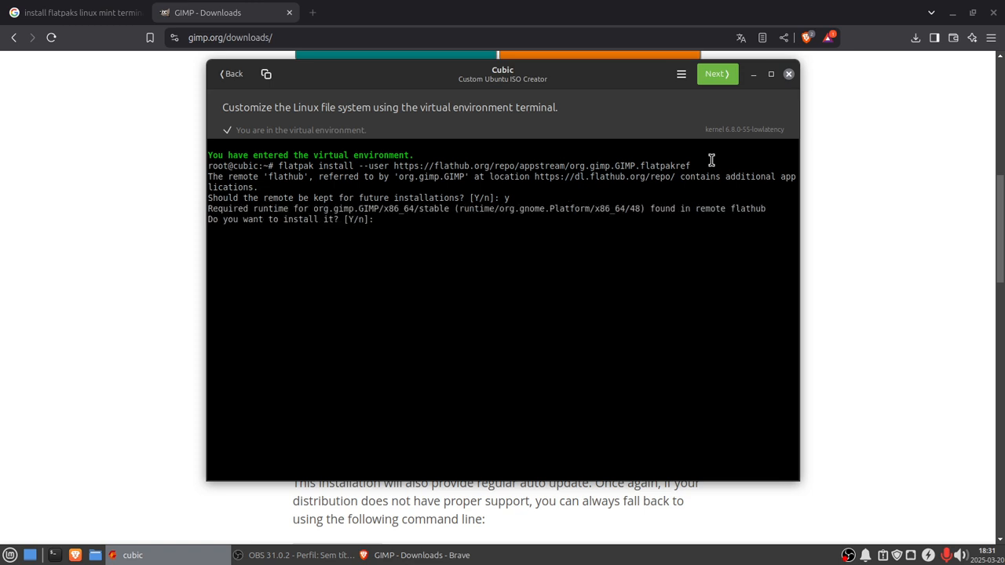
text(y)
key(Return)
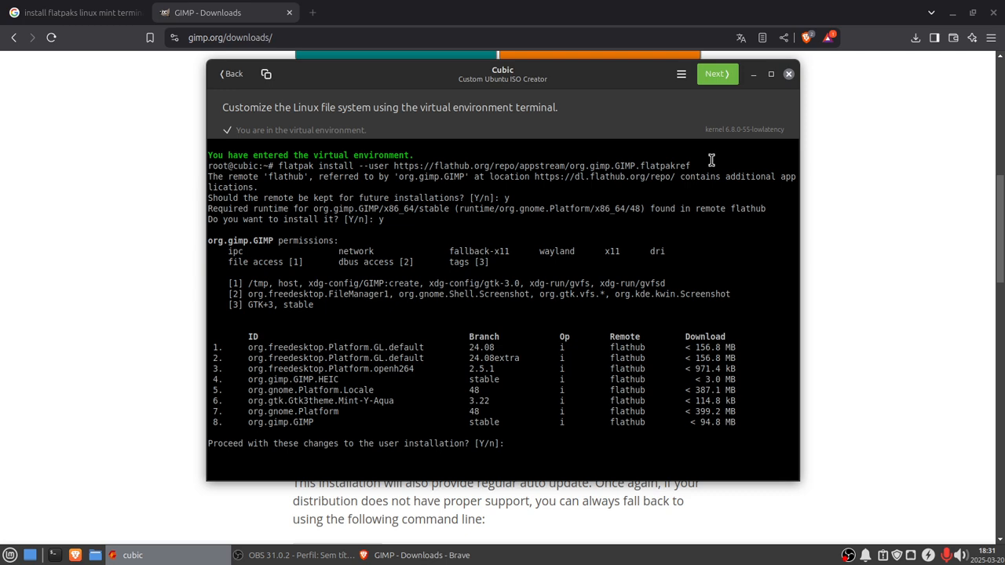
text(y)
key(Return)
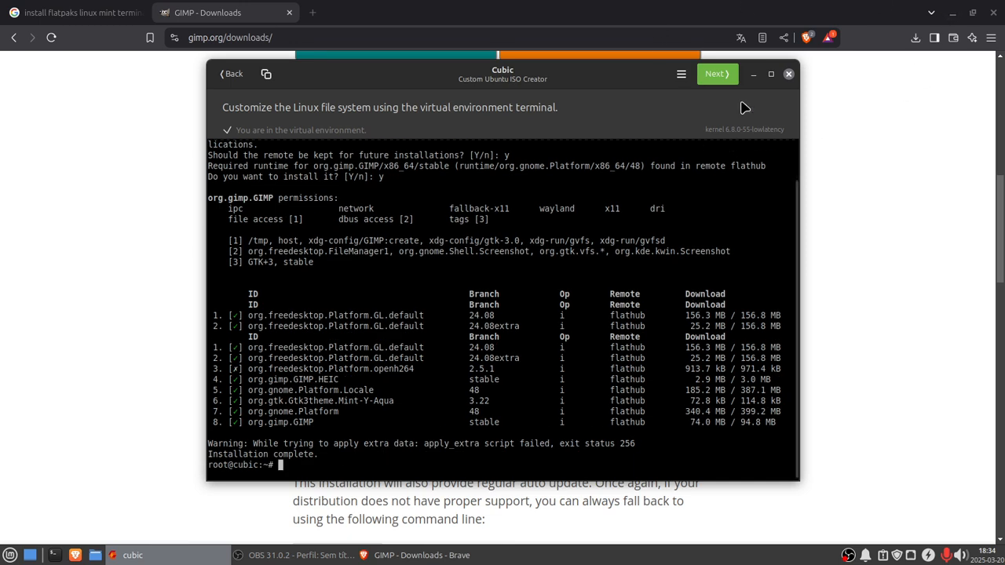
Step: Switch to the GIMP downloads page and copy the flatpak update command
click(753, 74)
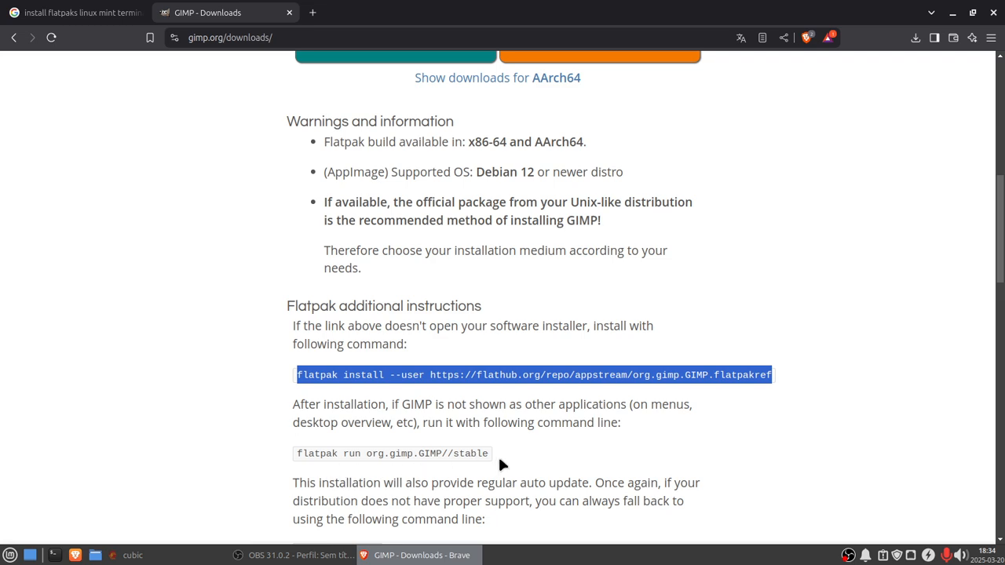
scroll(633, 459, down, 2)
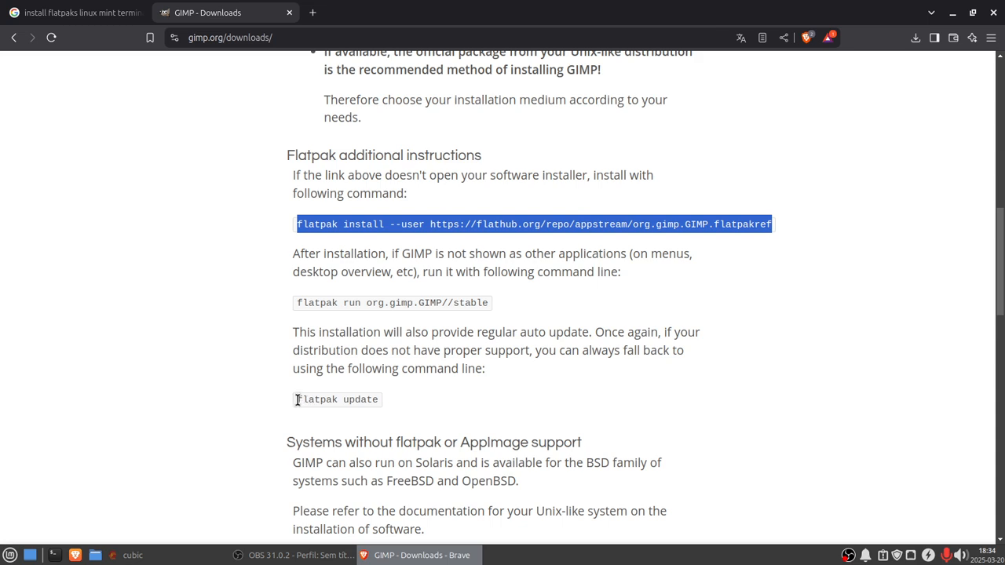
drag(298, 400, 382, 405)
right_click(356, 398)
click(384, 410)
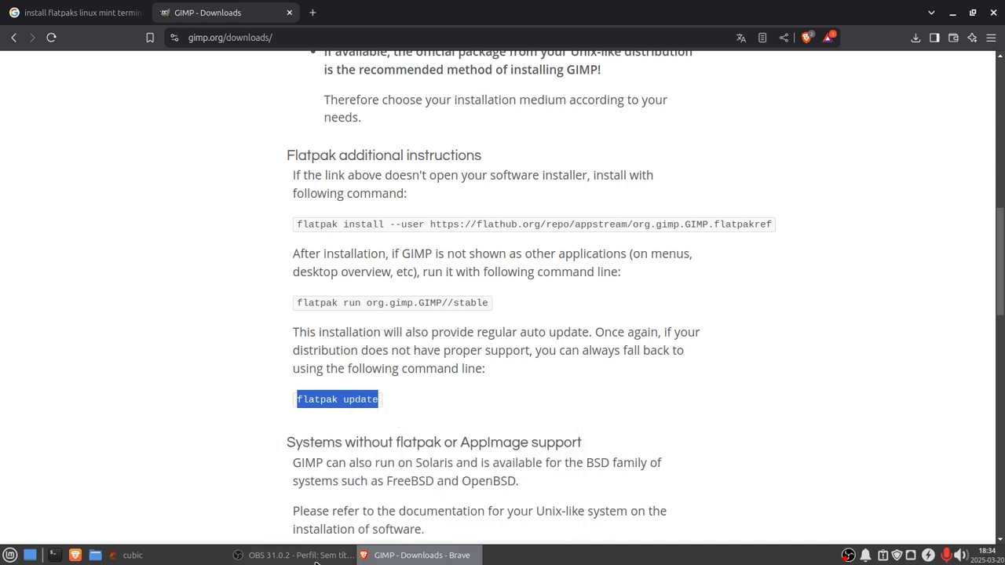
Step: Run flatpak update in the virtual environment terminal and confirm with yes
click(147, 559)
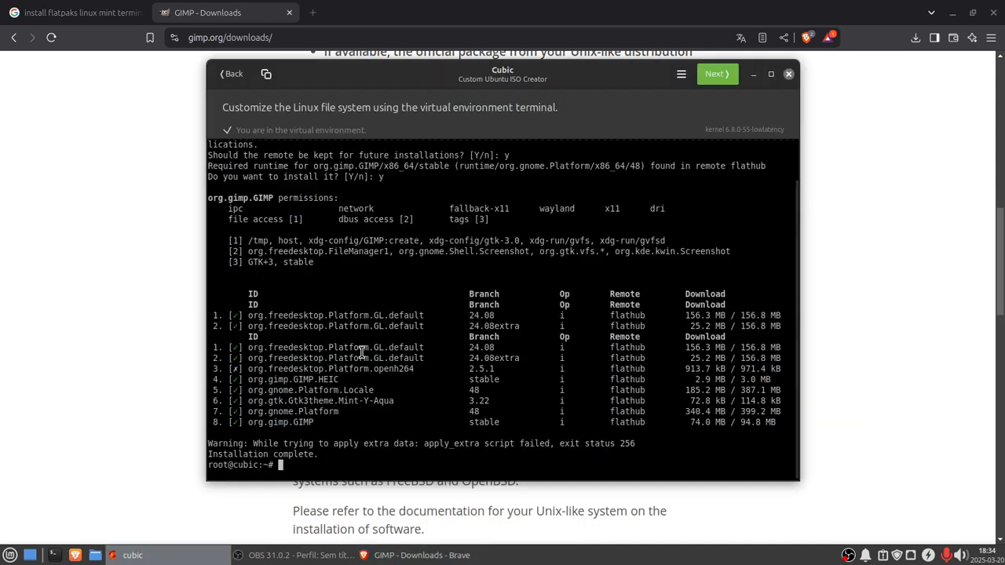
right_click(292, 473)
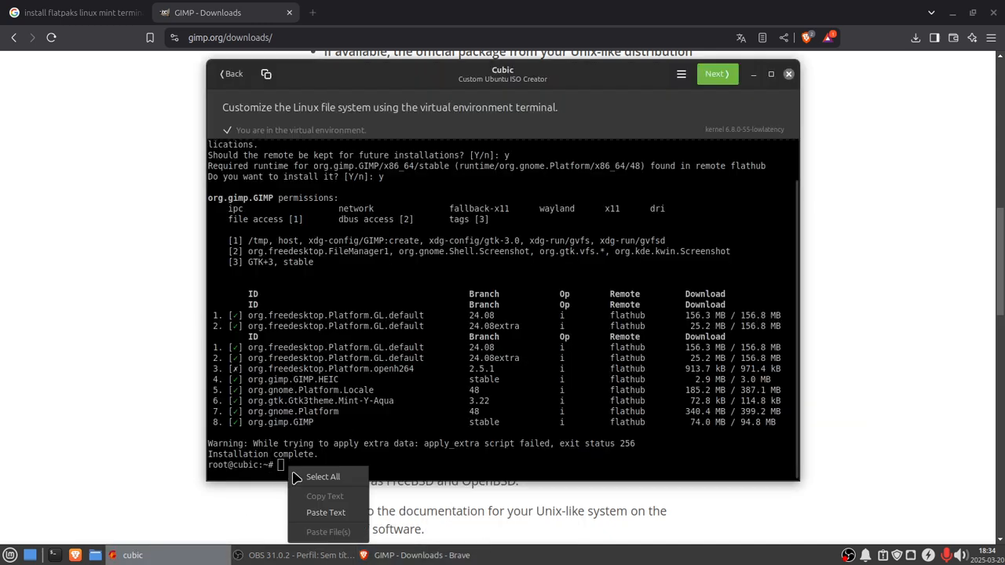
click(325, 512)
key(Return)
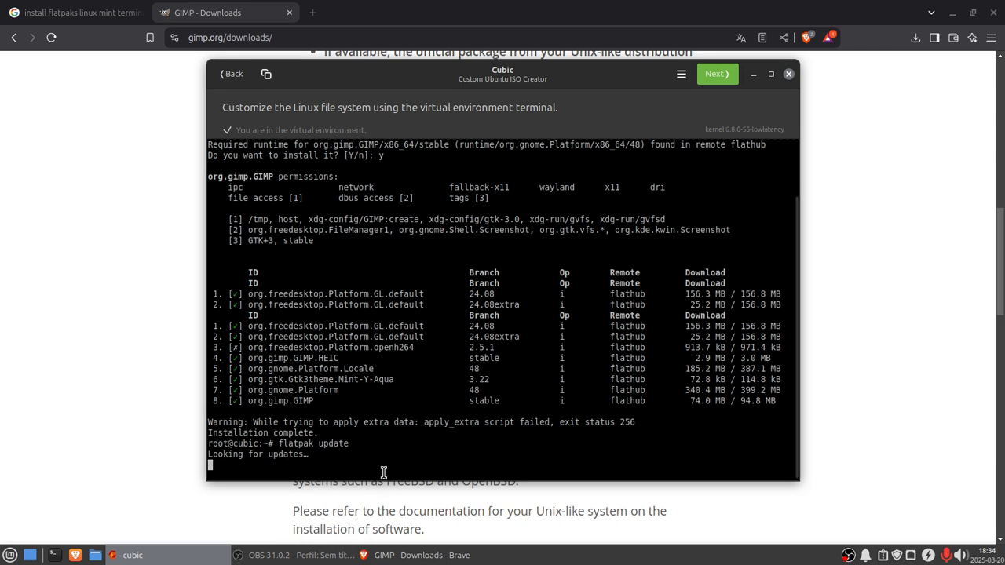
text(y)
key(Return)
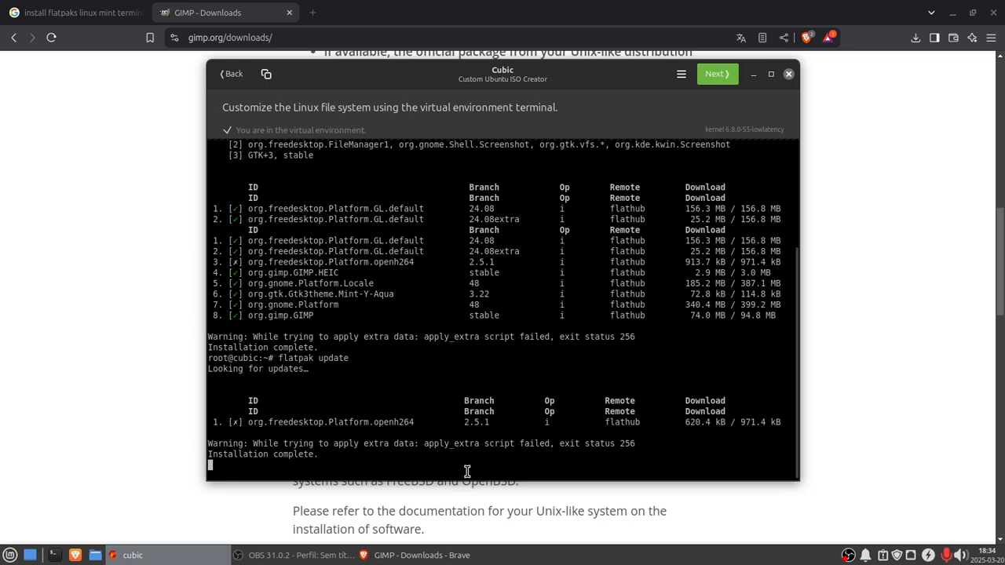
key(Return)
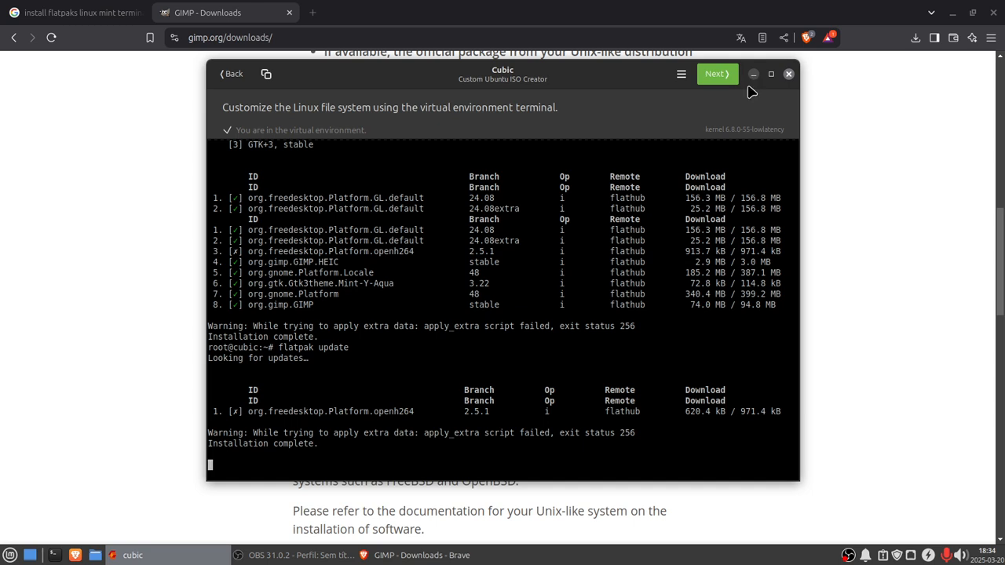
key(Return)
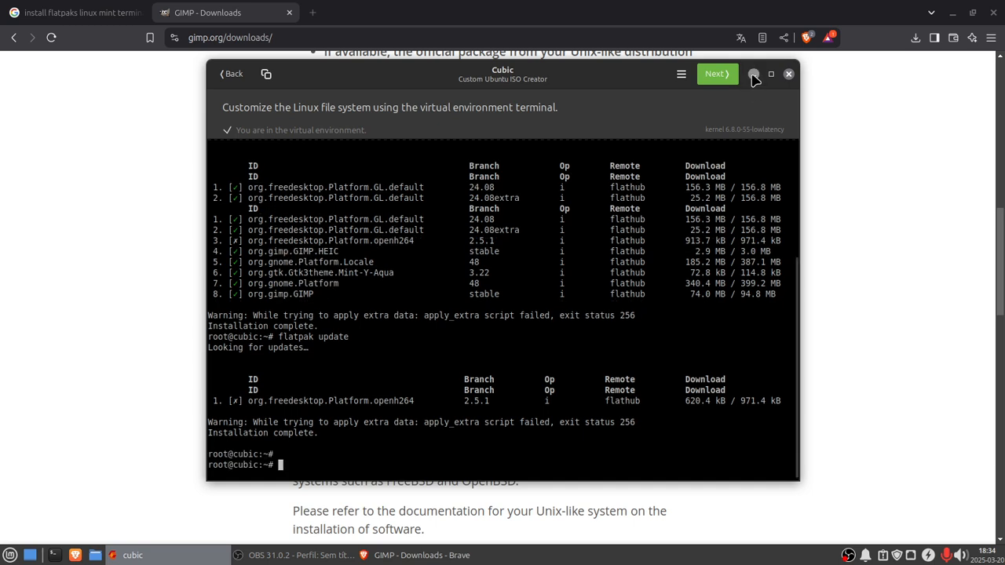
Step: Return to the browser and close the GIMP downloads tab
click(752, 75)
scroll(685, 390, up, 2)
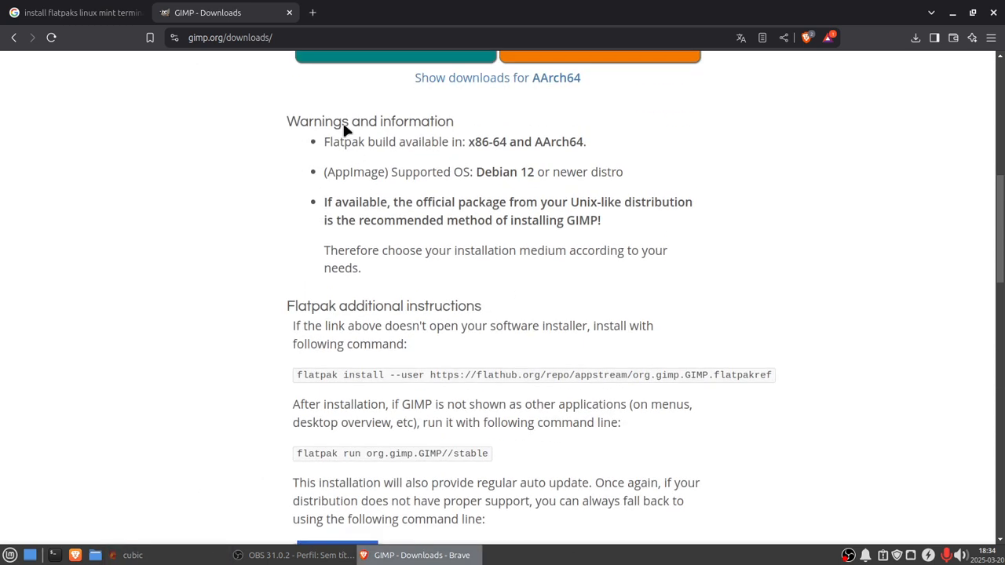
click(288, 12)
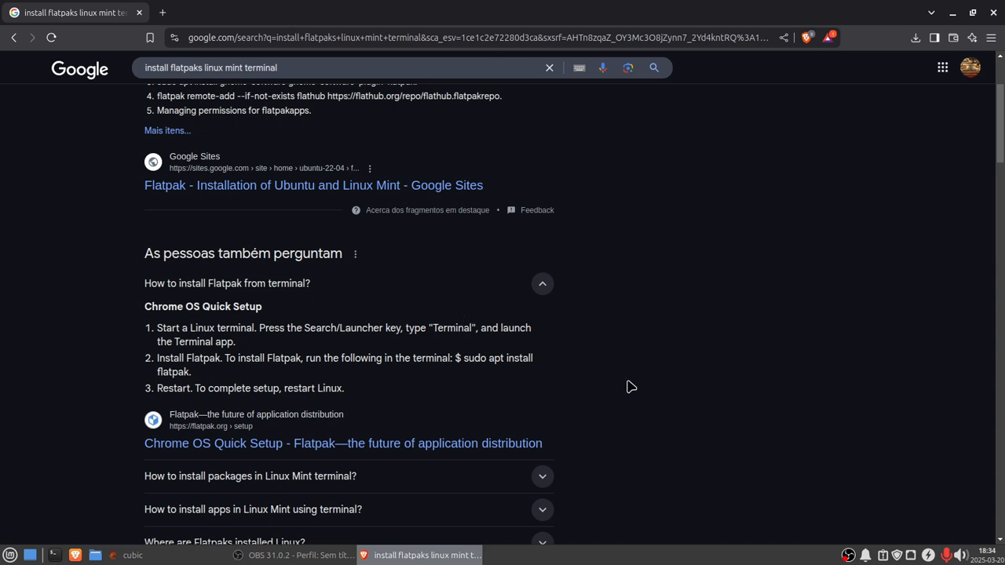
scroll(630, 379, up, 2)
scroll(630, 379, up, 1)
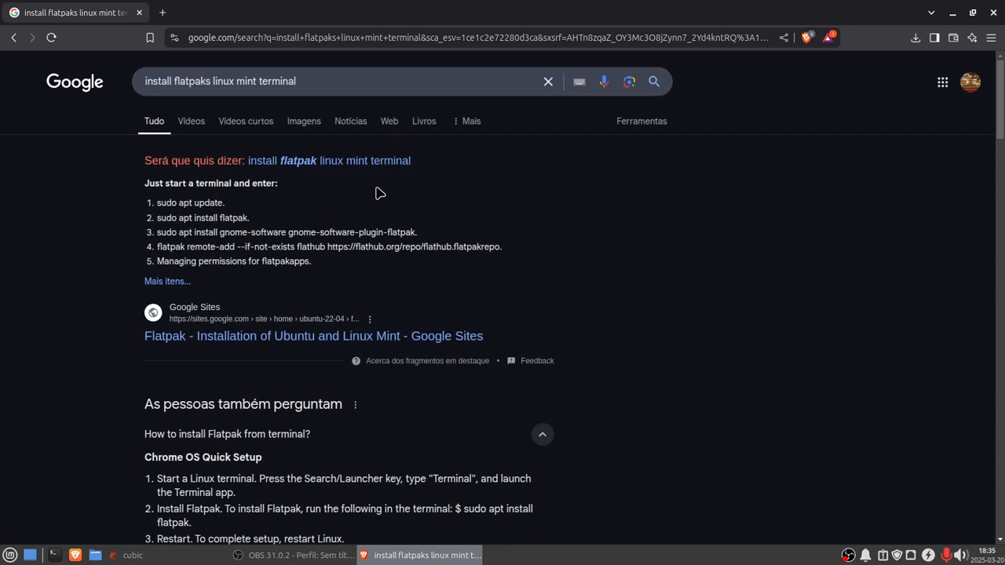
Step: Search the web for openshot and open the OpenShot download page's PPA instructions
click(198, 37)
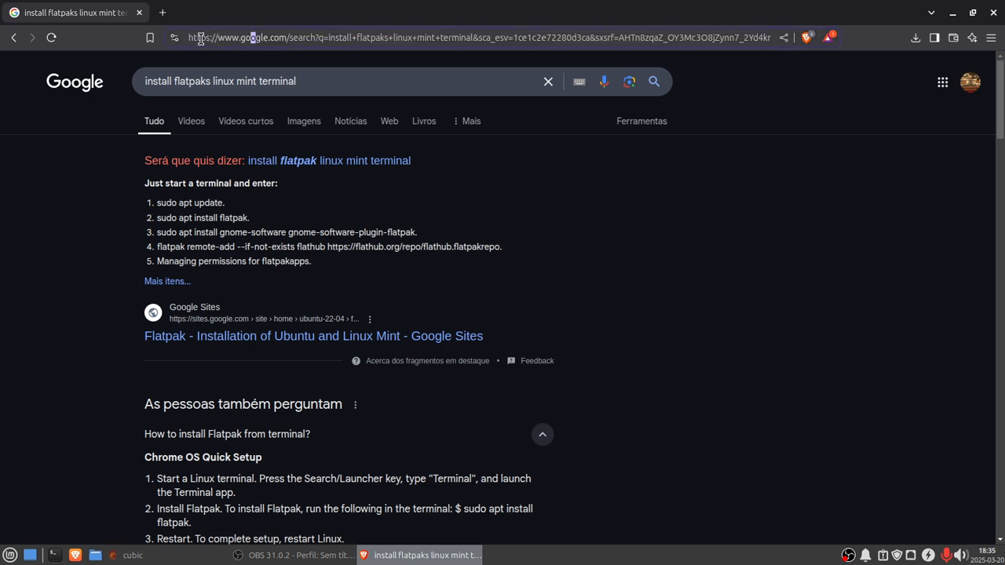
drag(189, 37, 997, 26)
text(ope)
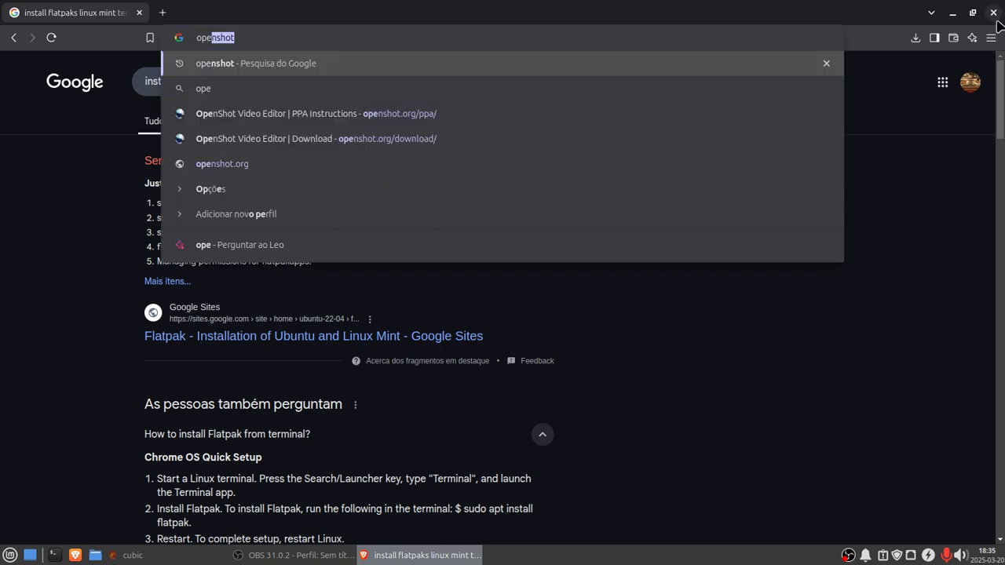
text(nshot)
key(Return)
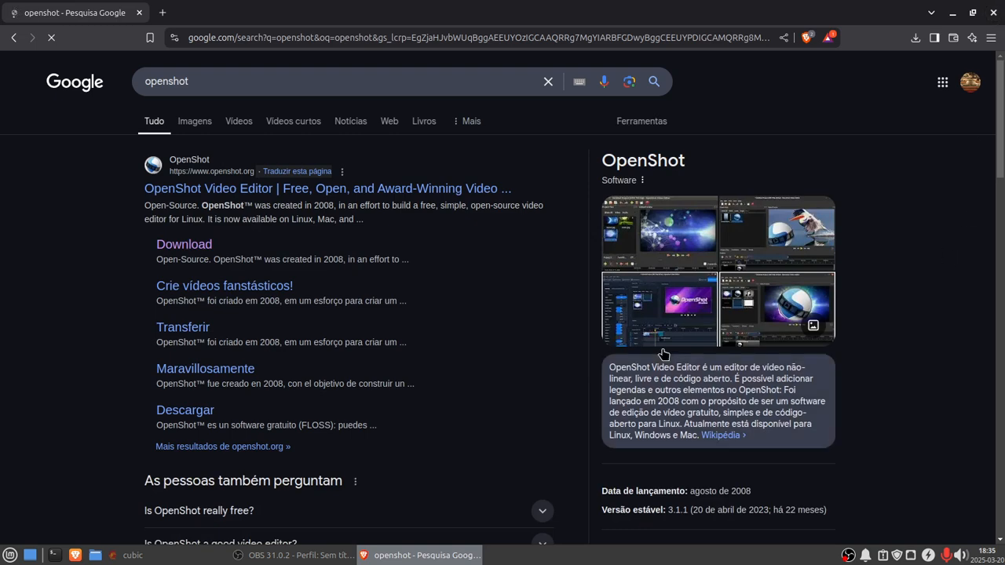
click(195, 248)
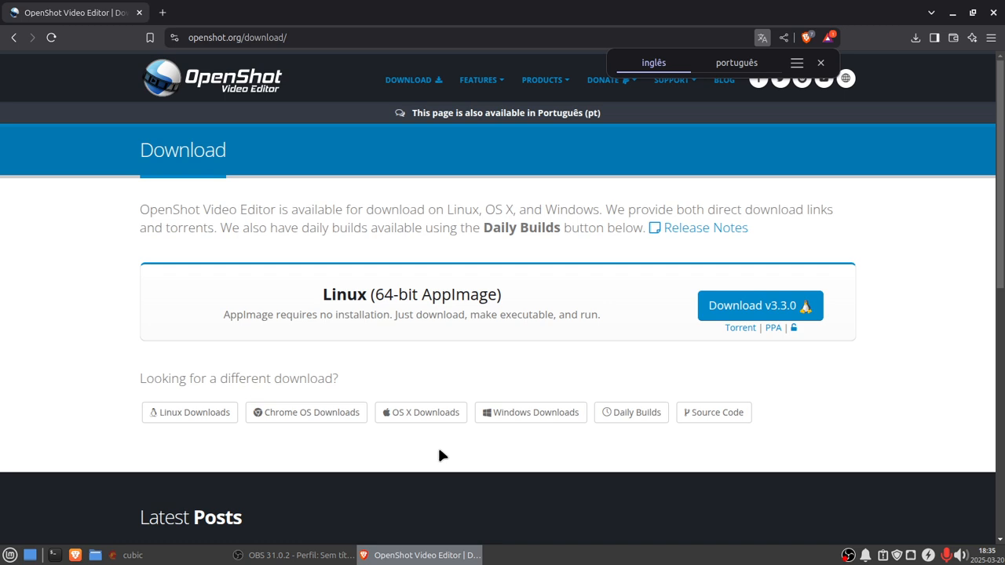
click(774, 327)
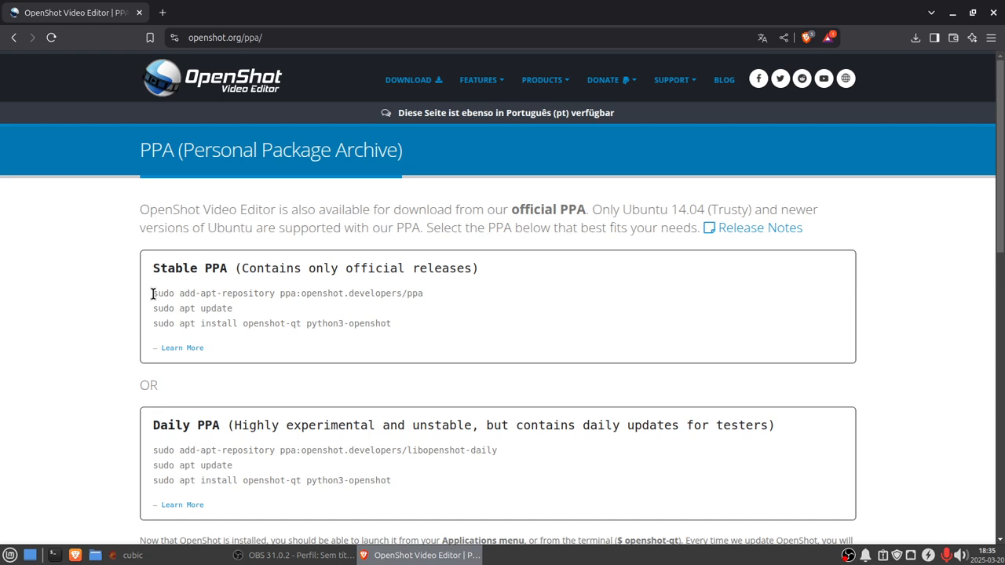
Step: Copy the stable PPA command and run sudo add-apt-repository ppa:openshot.developers/ppa in the virtual environment terminal, continuing when asked
drag(153, 293, 445, 300)
right_click(409, 292)
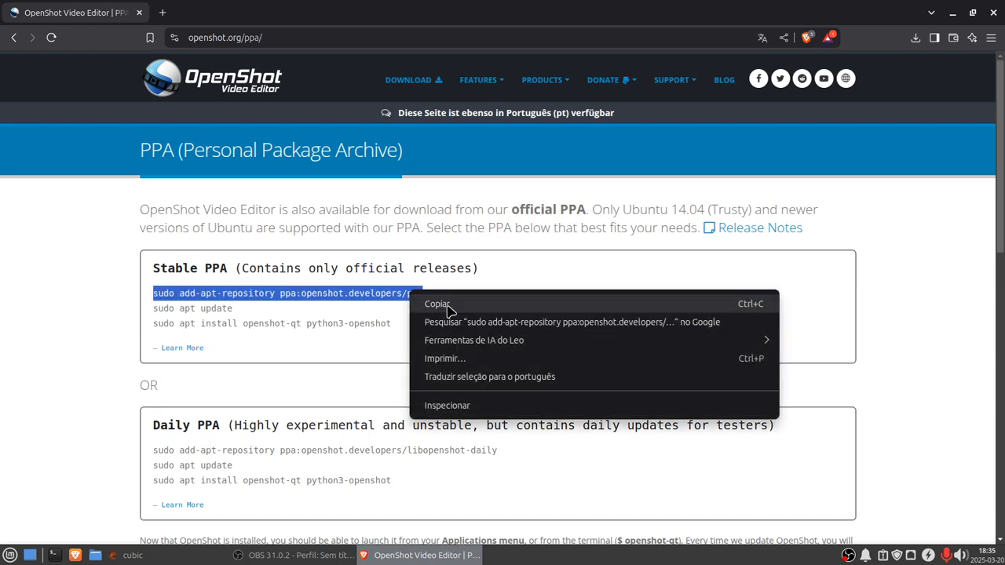
click(437, 304)
click(127, 554)
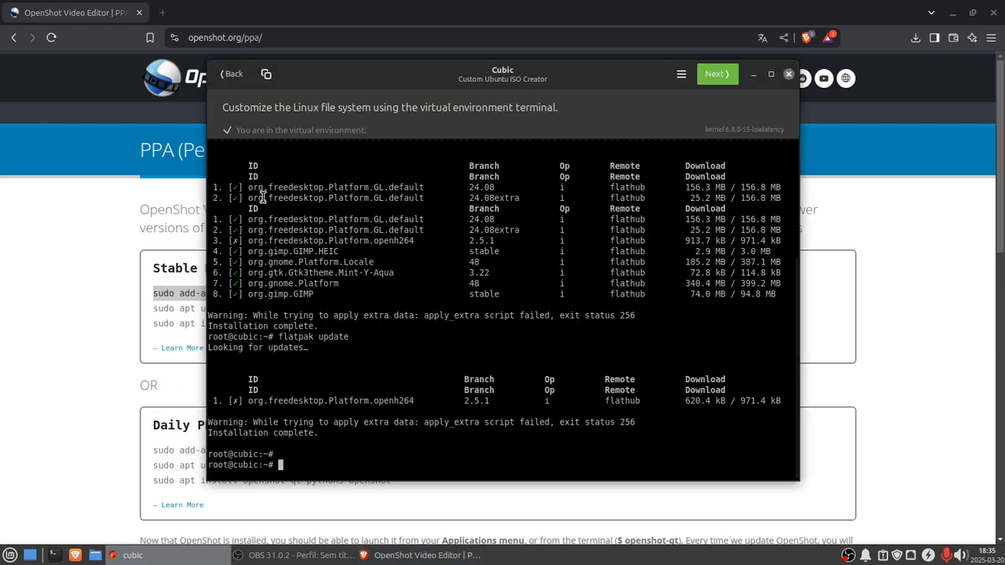
right_click(276, 467)
click(312, 508)
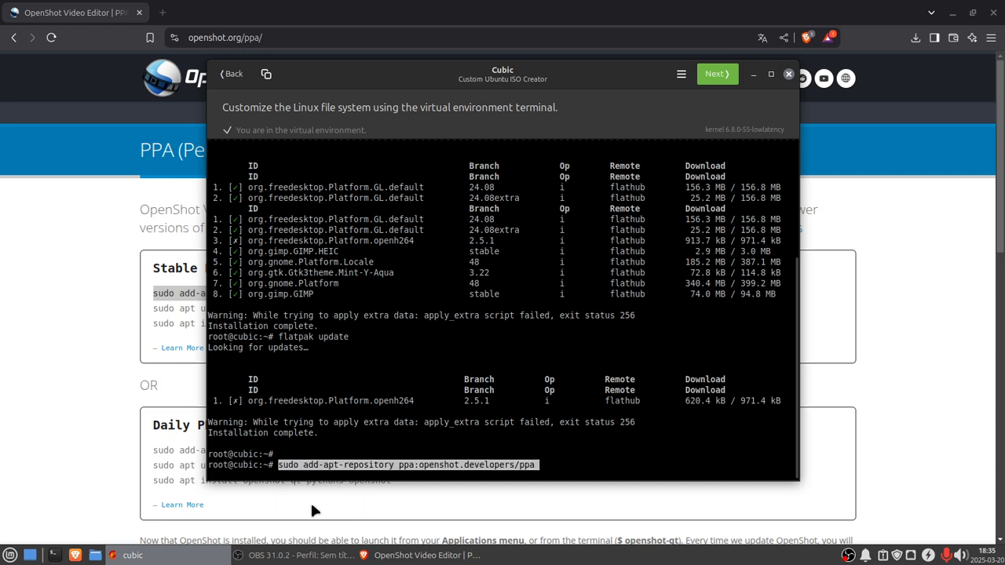
key(Return)
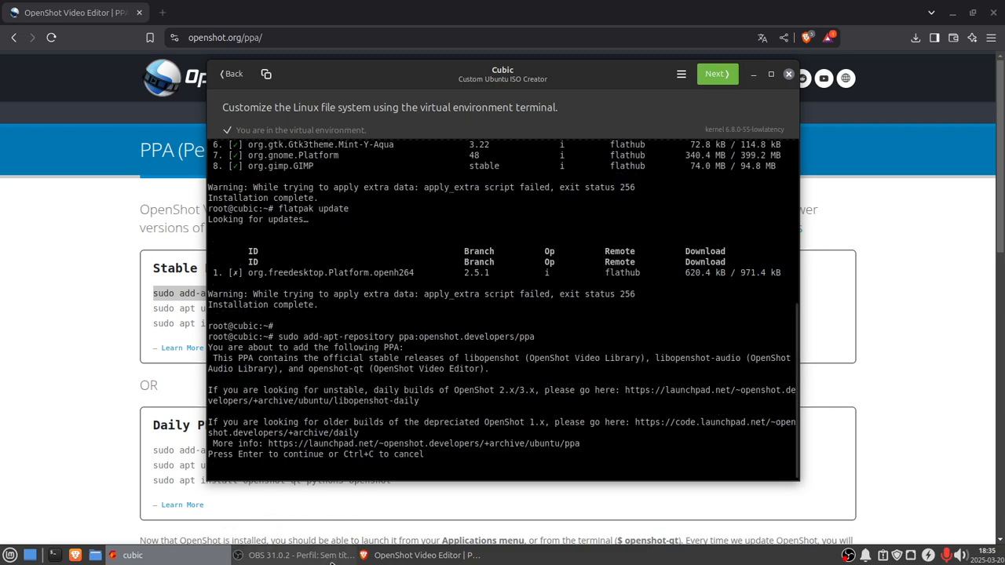
key(Return)
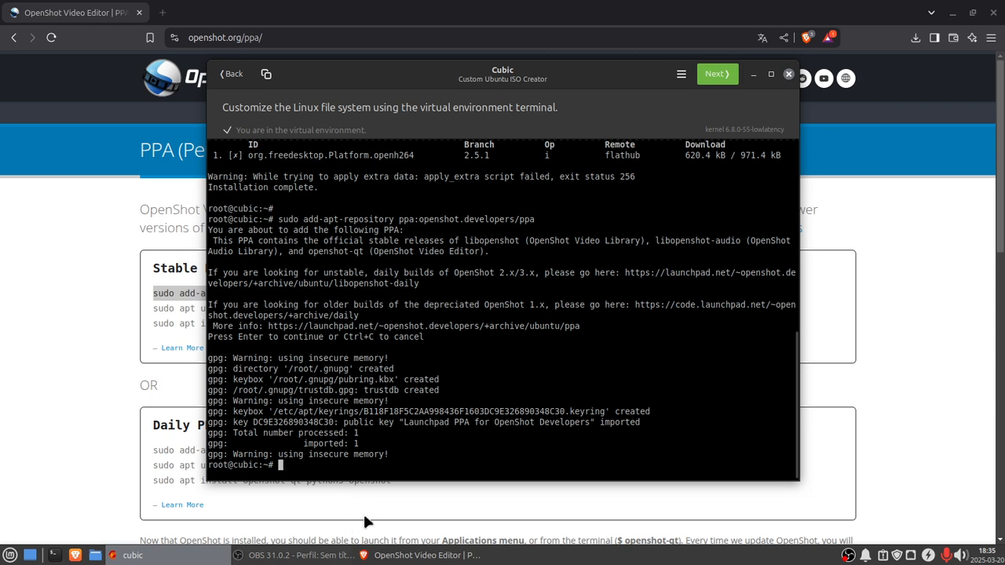
Step: Copy sudo apt update from the OpenShot PPA page and run it in the virtual environment terminal
click(420, 555)
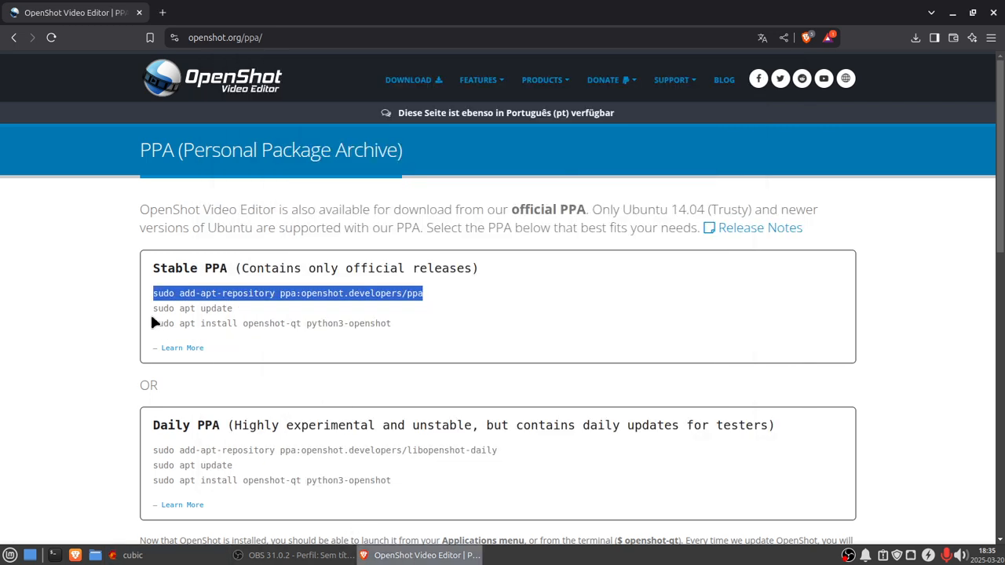
drag(154, 308, 232, 310)
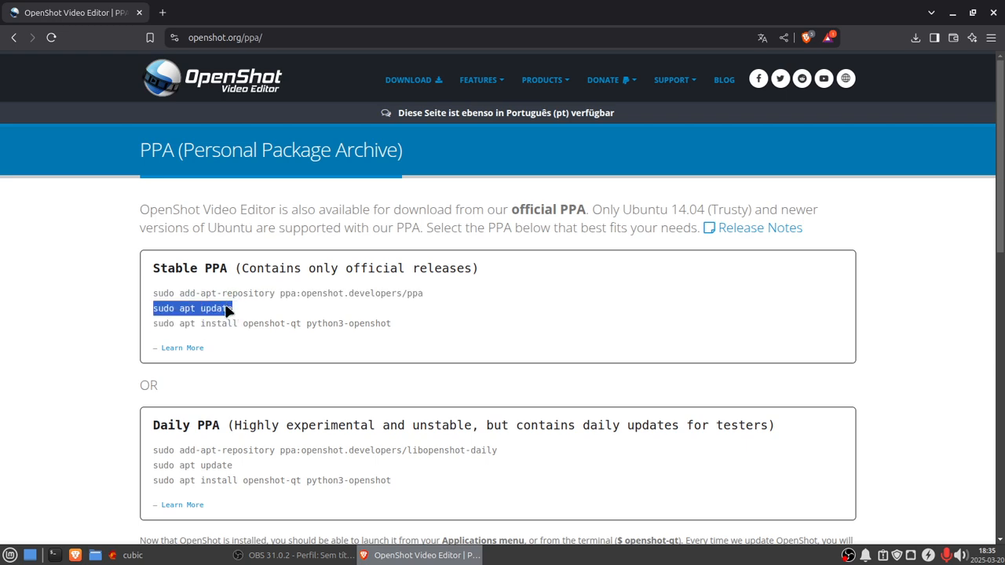
right_click(227, 308)
click(253, 320)
click(127, 555)
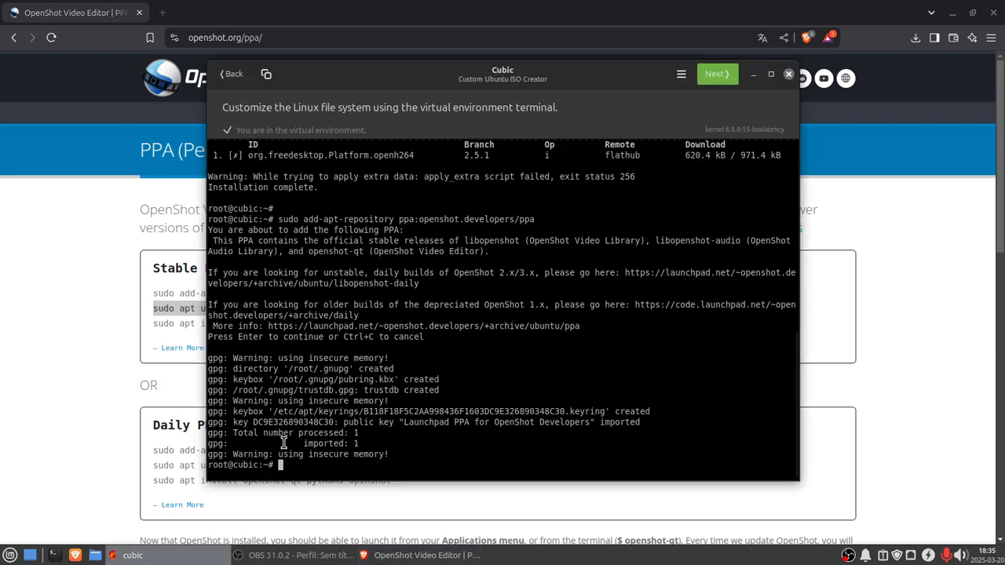
right_click(280, 466)
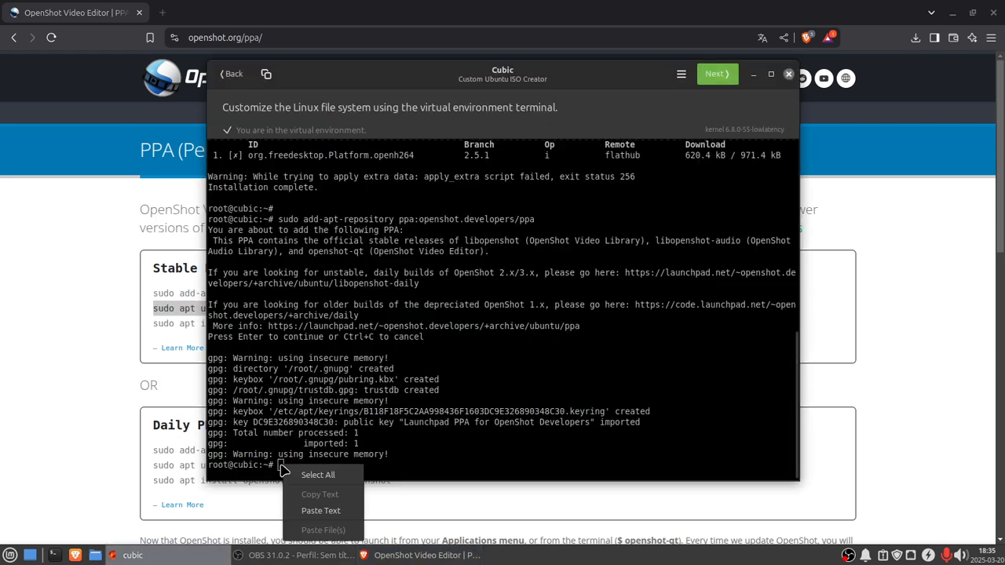
click(315, 515)
key(Return)
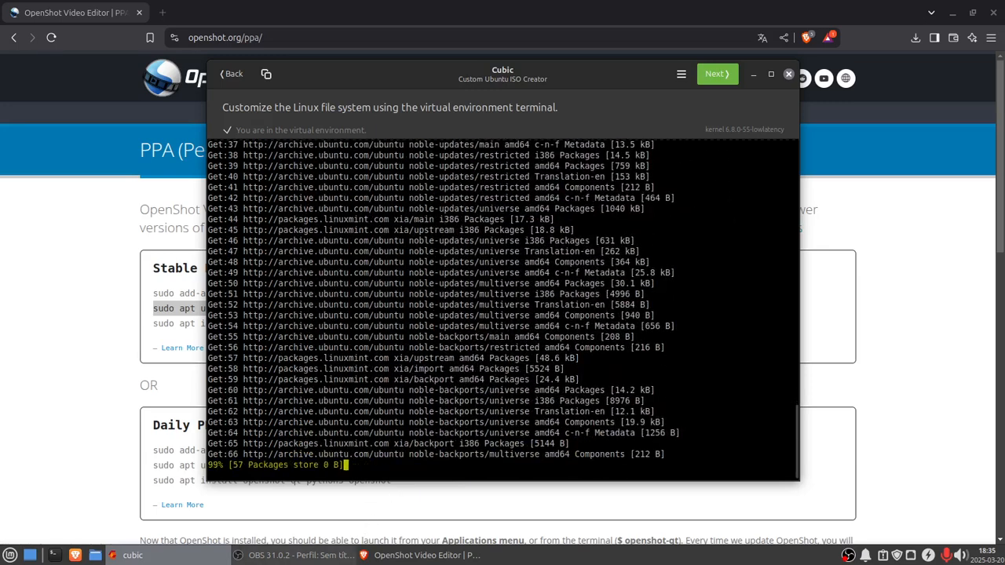
Step: Copy sudo apt install openshot-qt python3-openshot from the OpenShot PPA page and run it in the virtual environment terminal, confirming with y
click(422, 555)
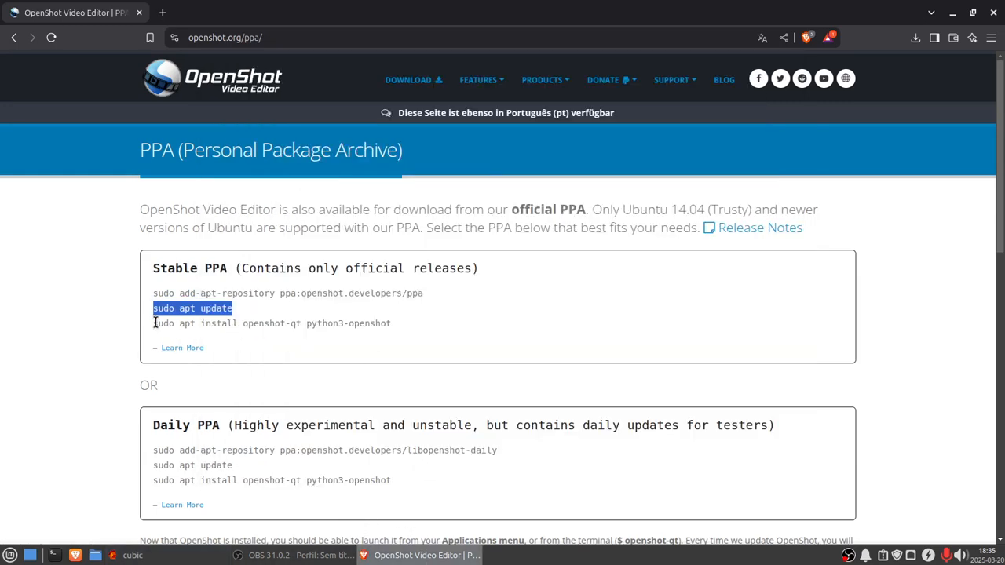
drag(154, 324, 406, 323)
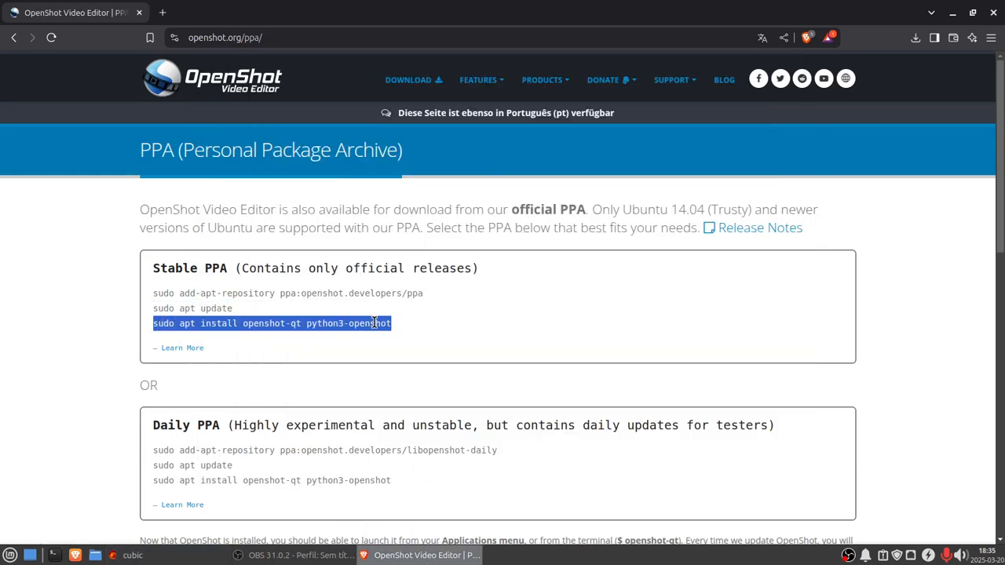
right_click(375, 324)
click(395, 338)
click(164, 555)
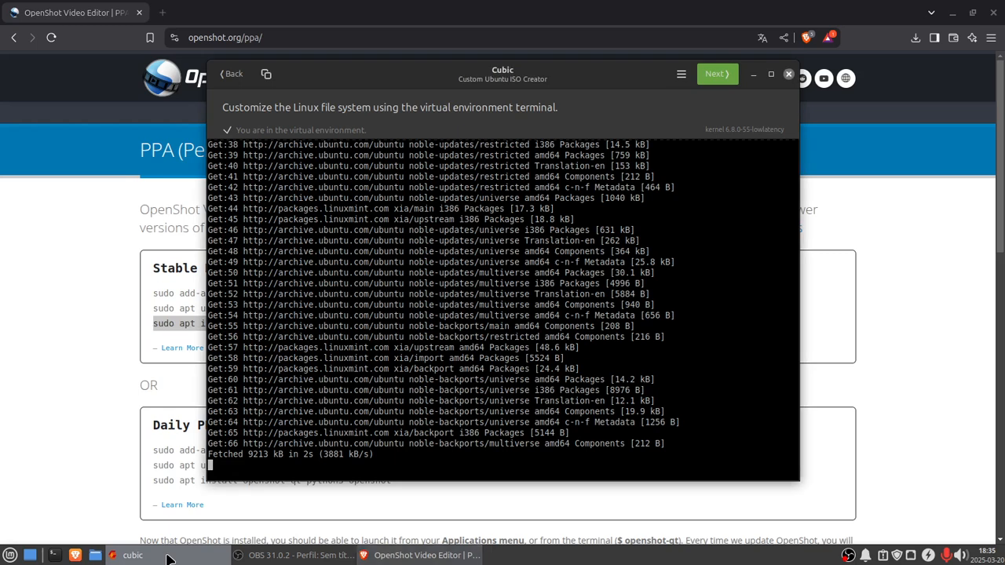
right_click(285, 469)
click(310, 514)
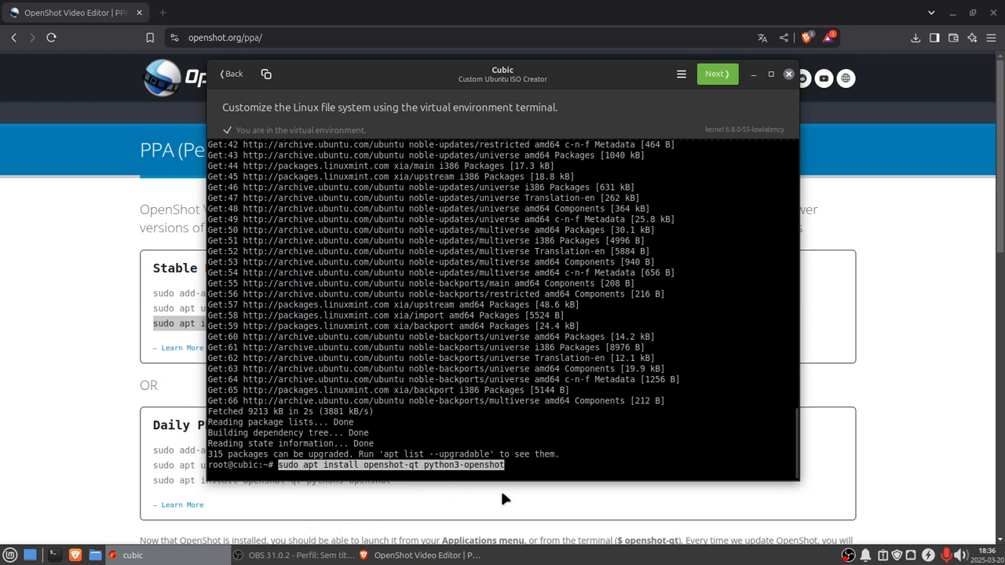
key(Return)
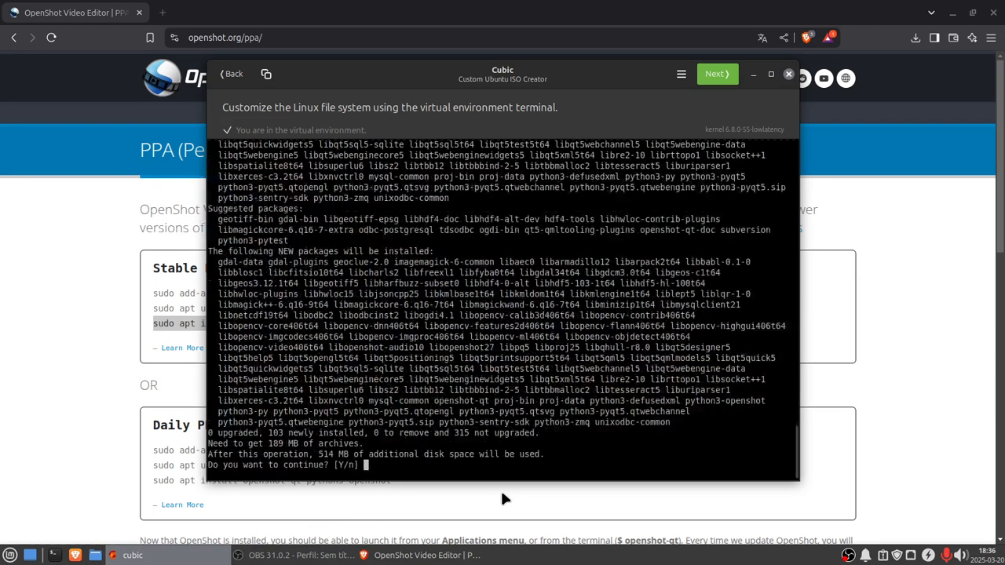
text(y)
key(Return)
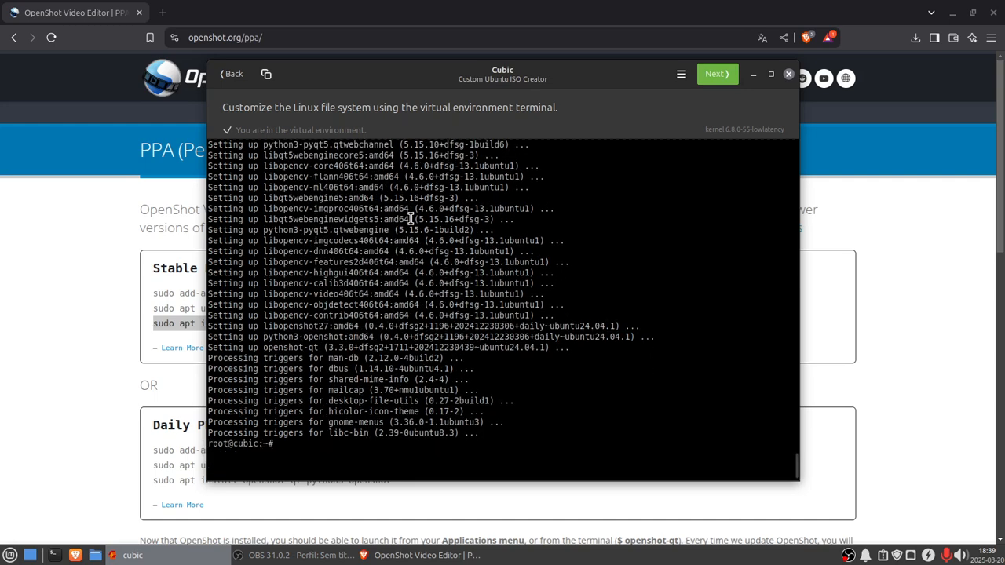
Step: Rerun sudo apt update in the virtual environment terminal from the command history
key(Up)
key(Up)
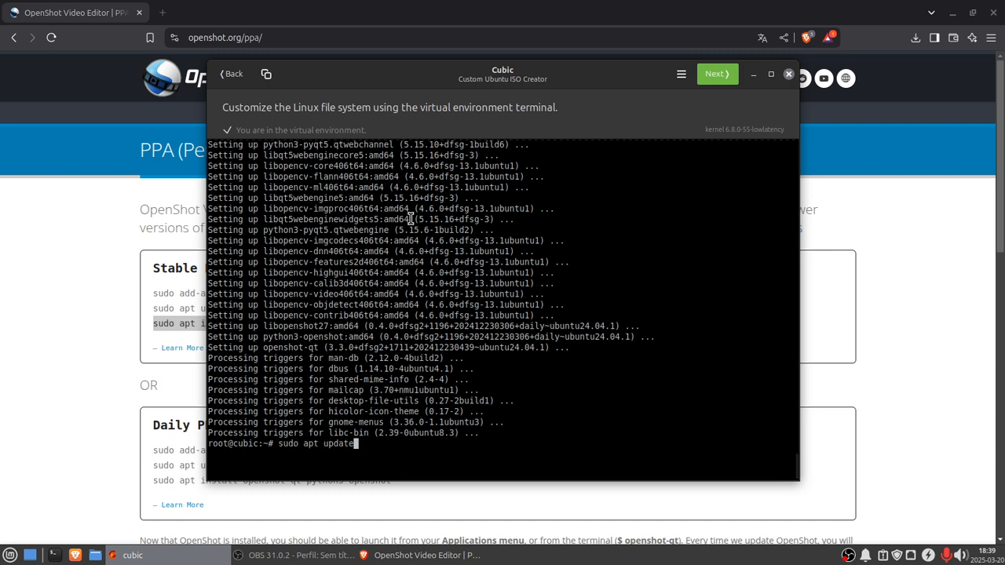
key(Return)
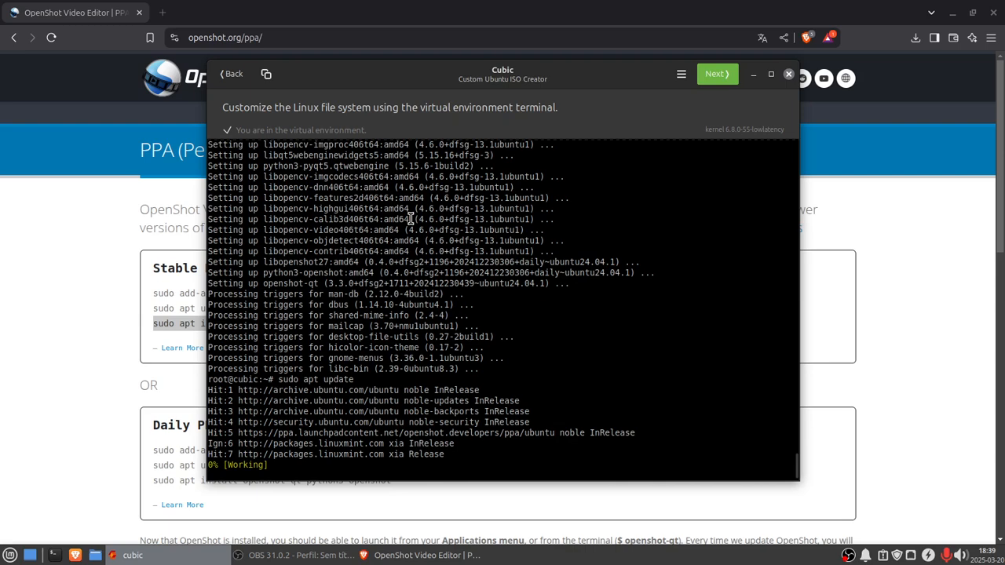
Step: Open brave.com/linux, copy the Debian, Ubuntu, Mint command sudo apt install curl, and run it in the virtual environment terminal
click(237, 38)
text(br)
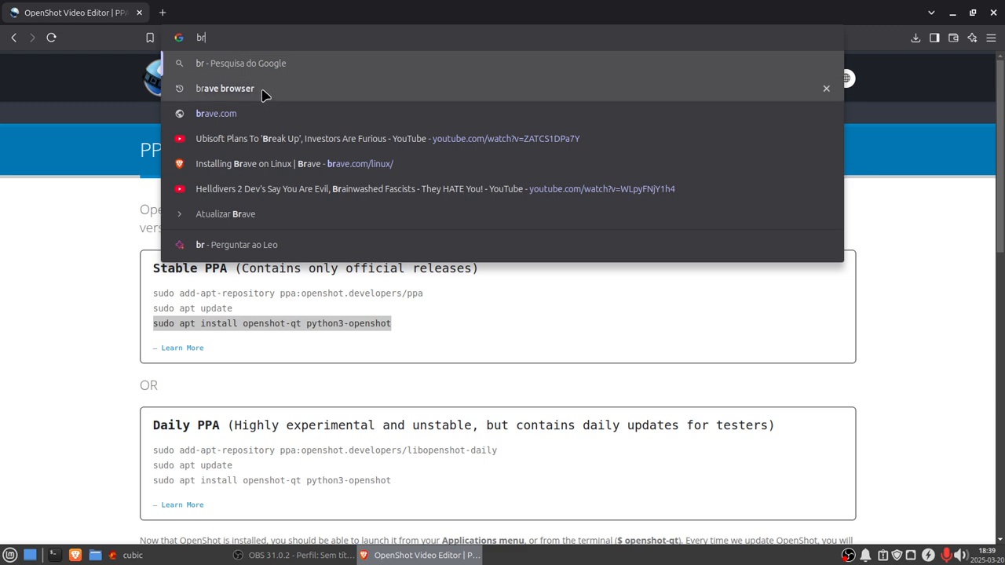
click(238, 163)
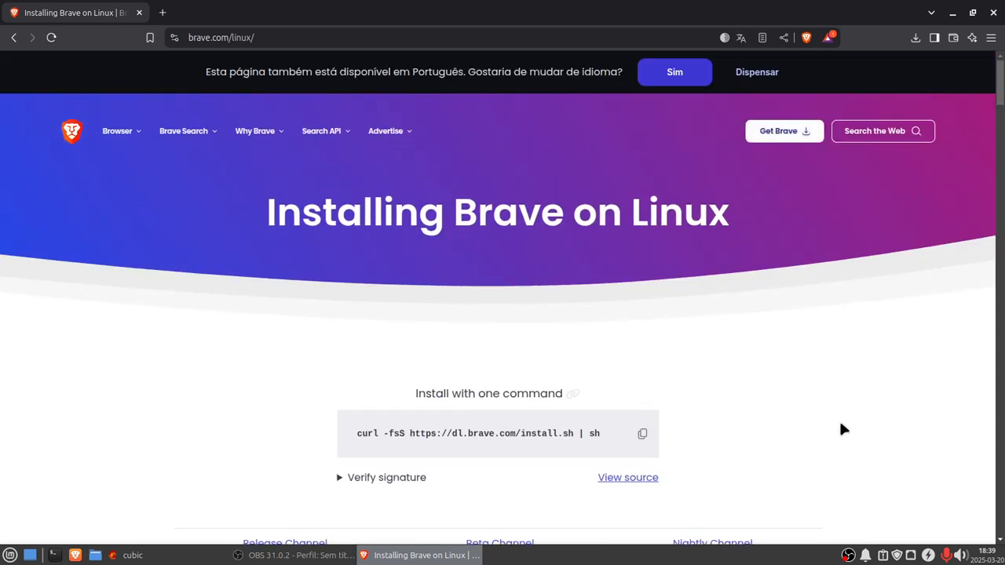
scroll(841, 427, down, 2)
scroll(839, 427, down, 2)
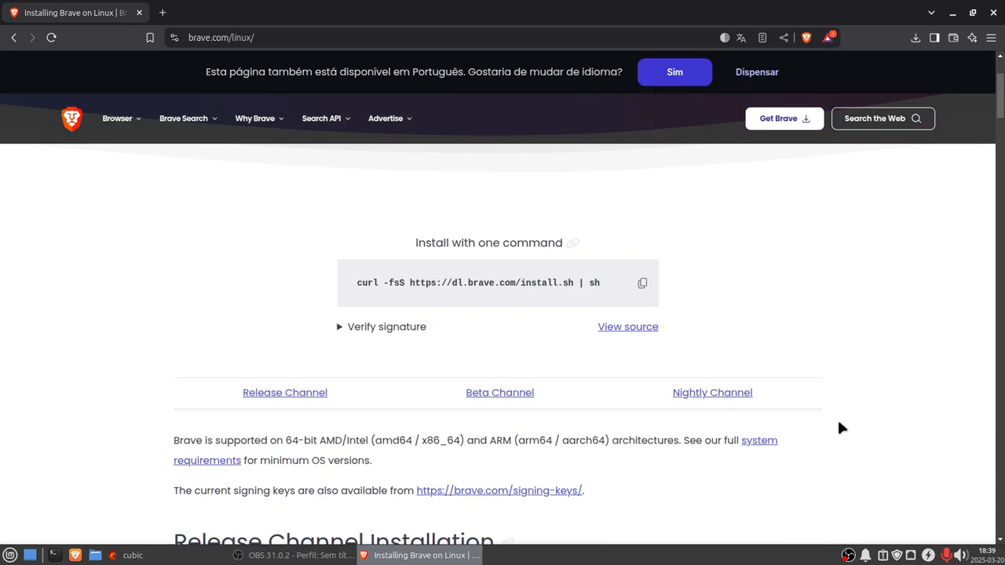
scroll(819, 426, down, 2)
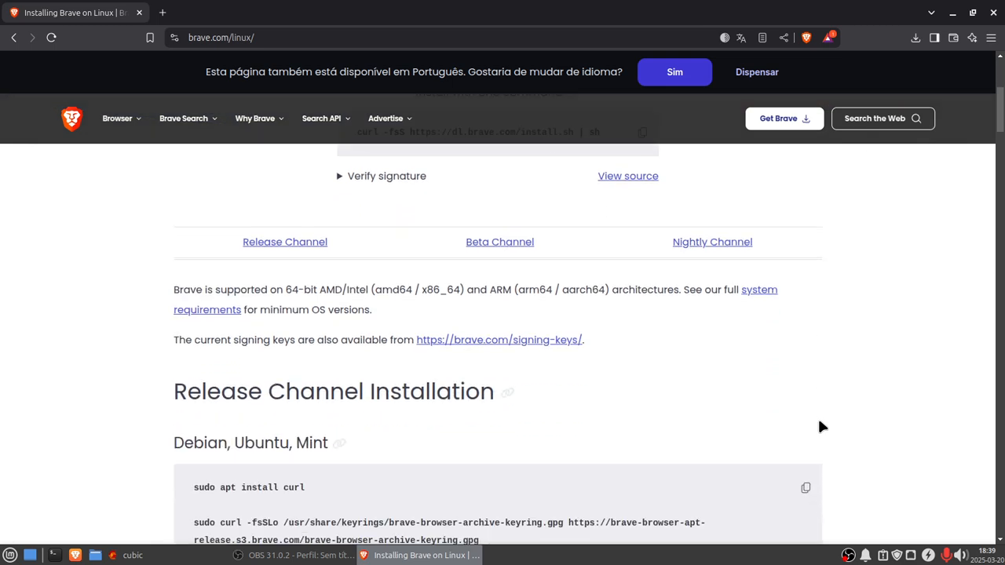
scroll(819, 426, up, 3)
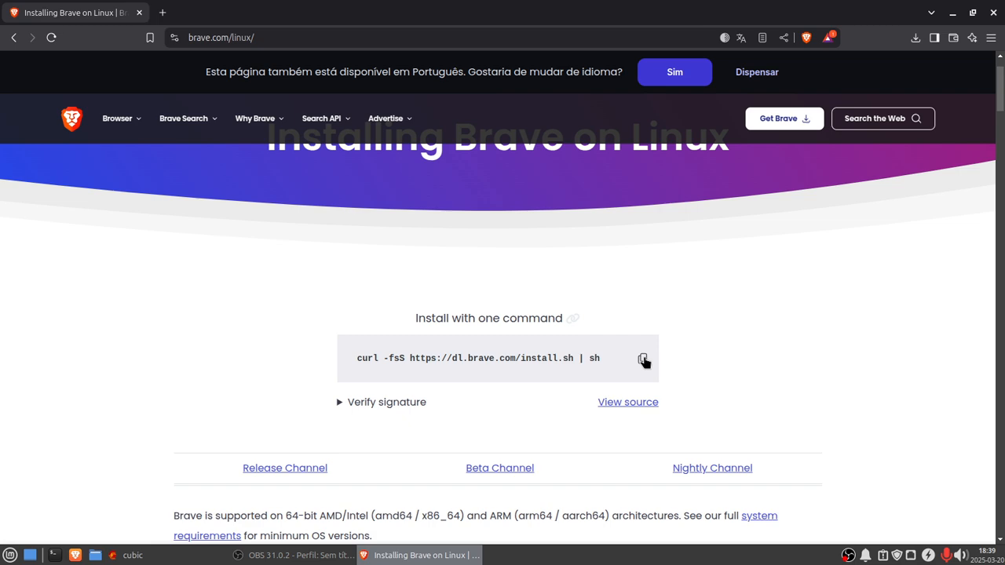
scroll(810, 400, down, 5)
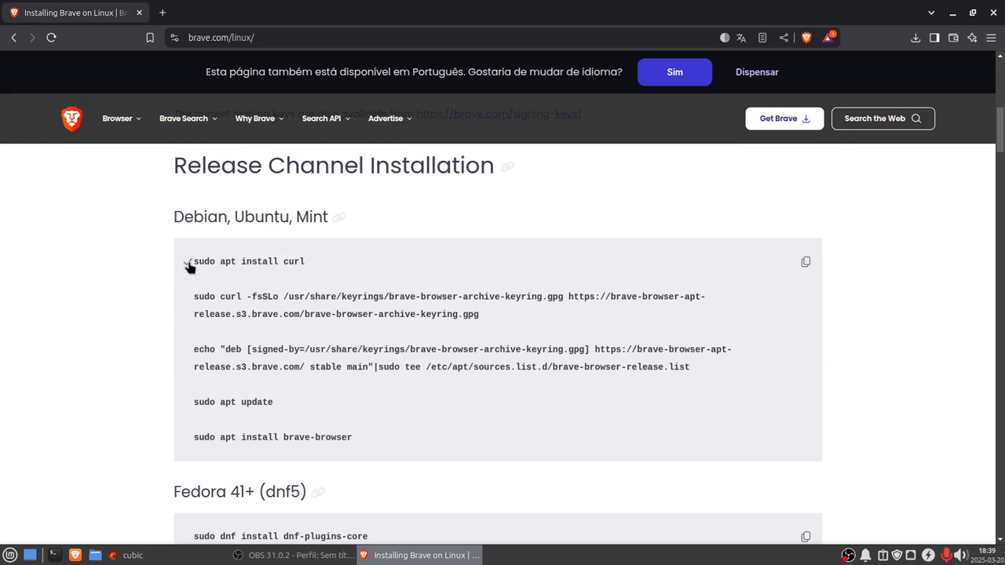
click(138, 555)
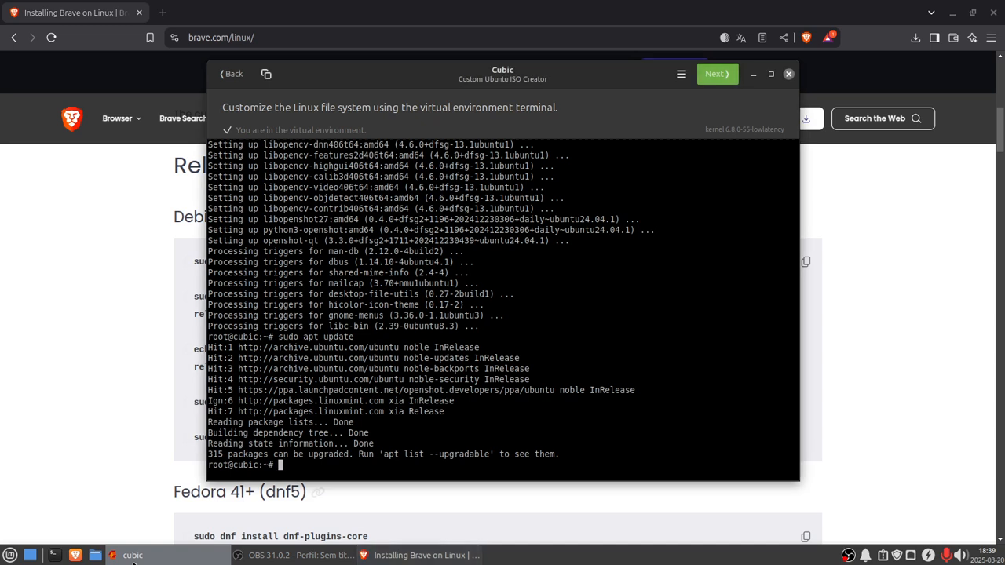
right_click(284, 466)
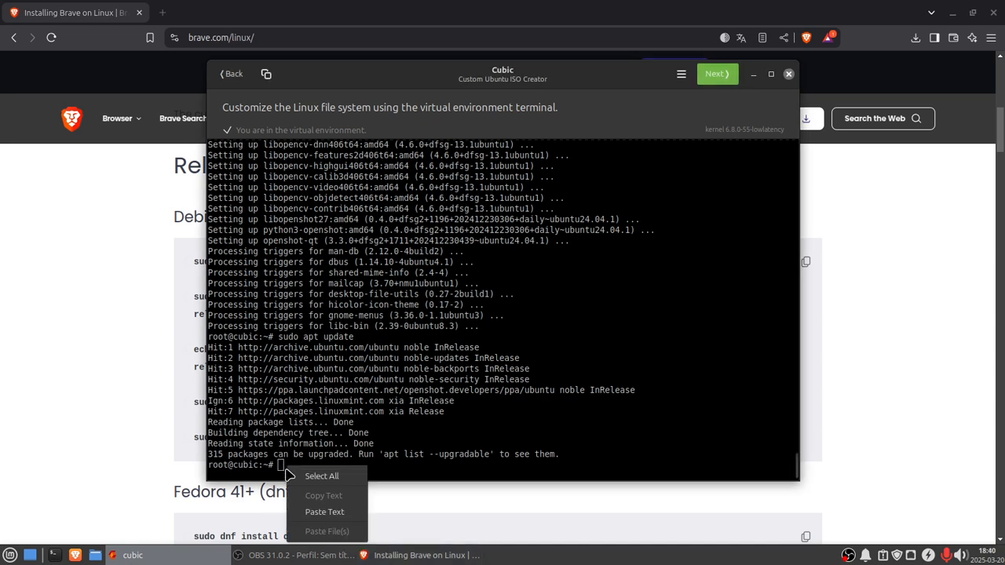
click(323, 514)
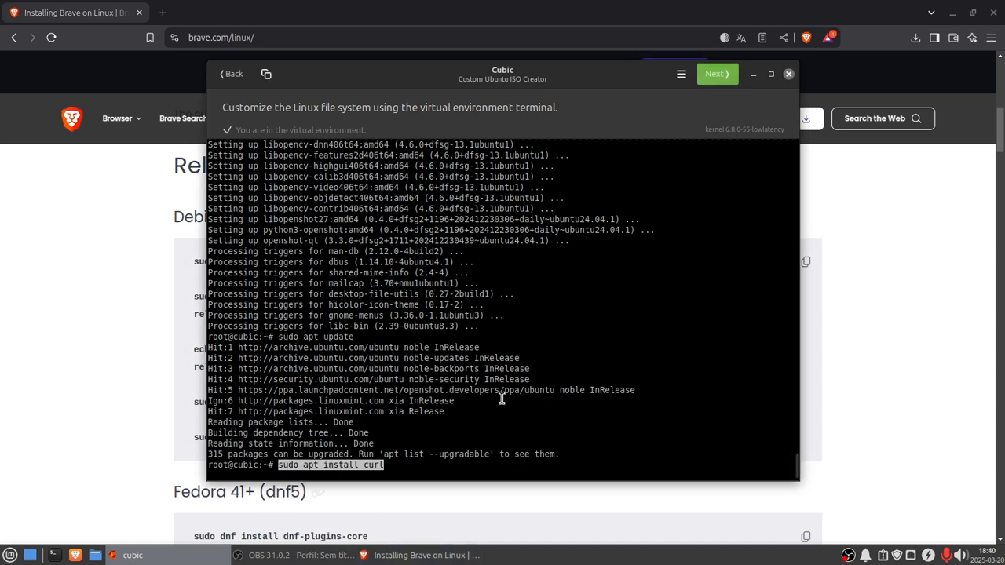
key(Return)
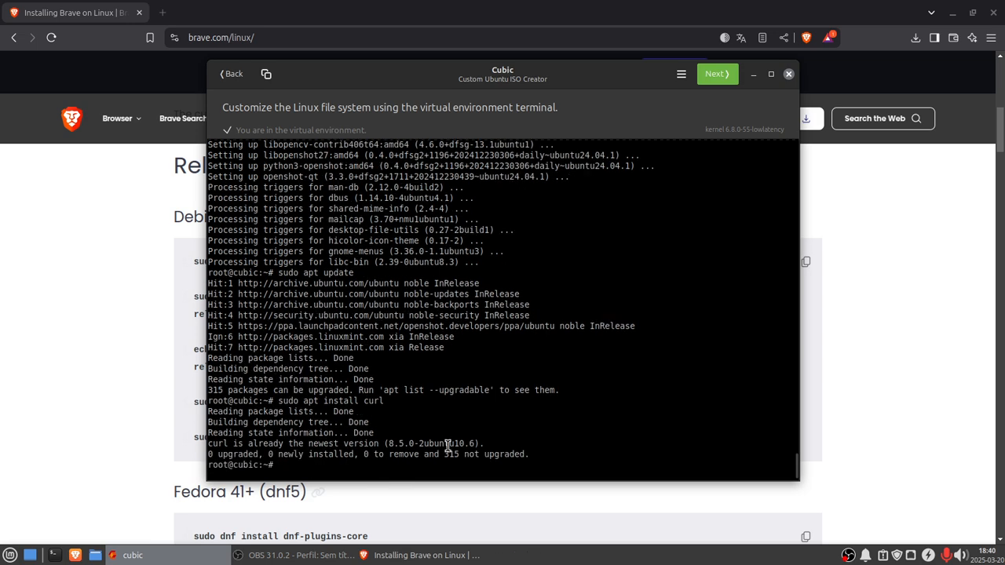
Step: Copy the sudo curl command that downloads the brave-browser-archive-keyring.gpg keyring and run it in the terminal
click(398, 558)
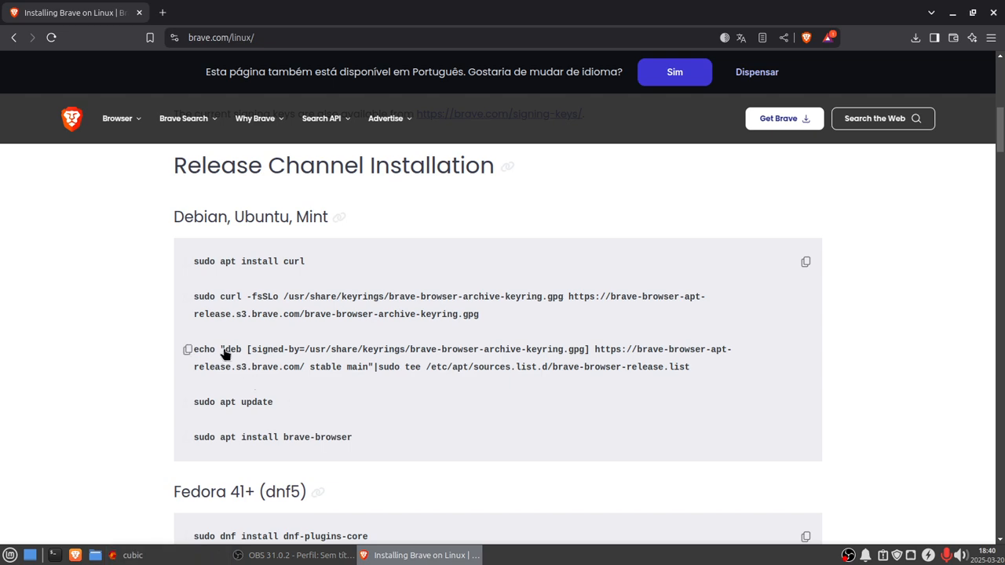
click(128, 555)
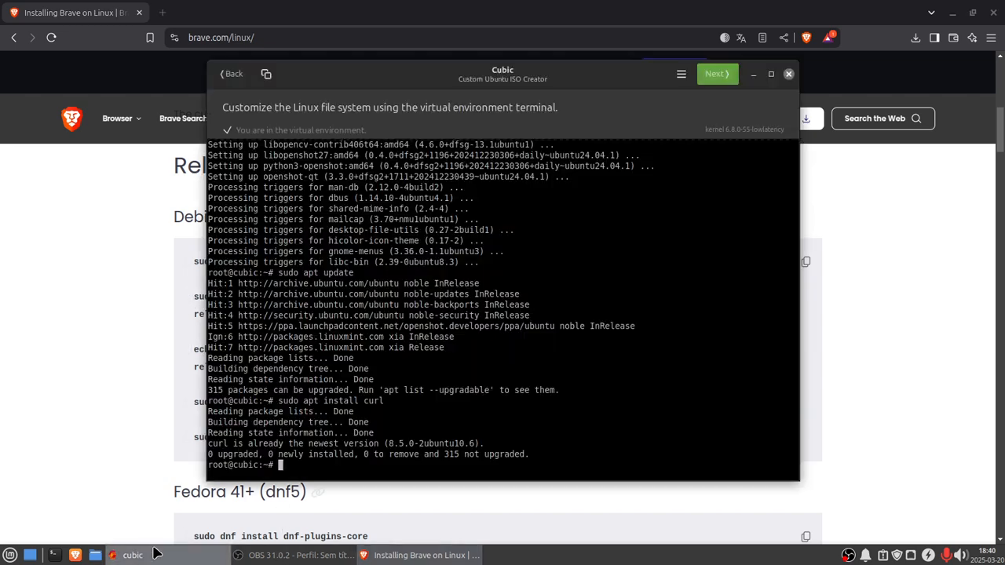
right_click(284, 470)
click(322, 514)
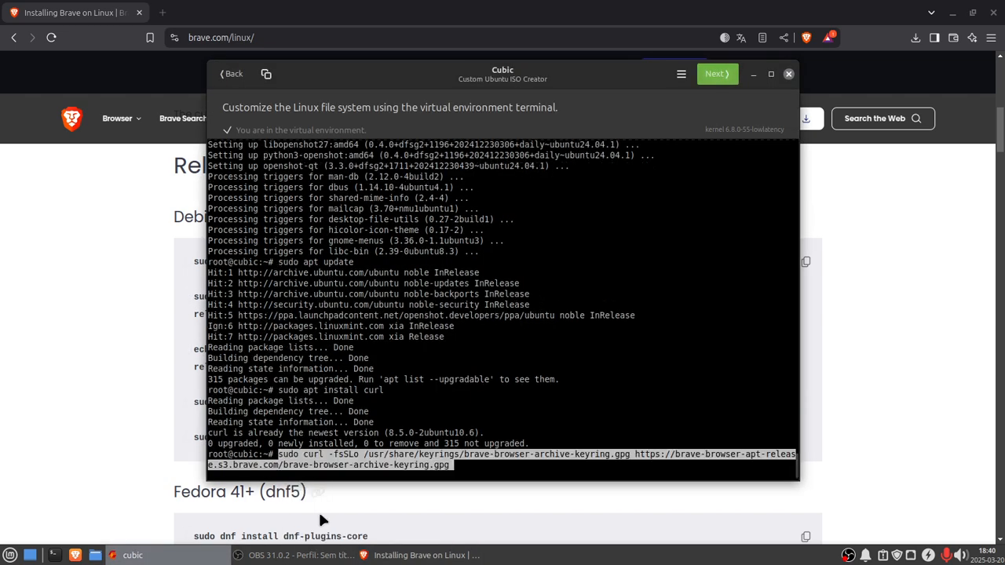
key(Return)
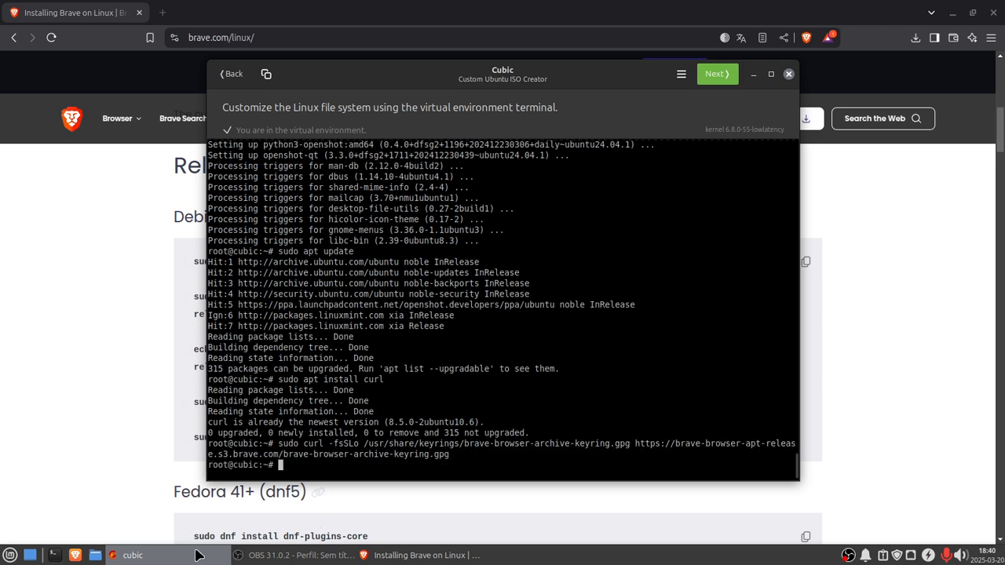
Step: Copy the echo "deb [signed-by=...]" | sudo tee /etc/apt/sources.list.d/brave-browser-release.list command and run it in the terminal
click(350, 499)
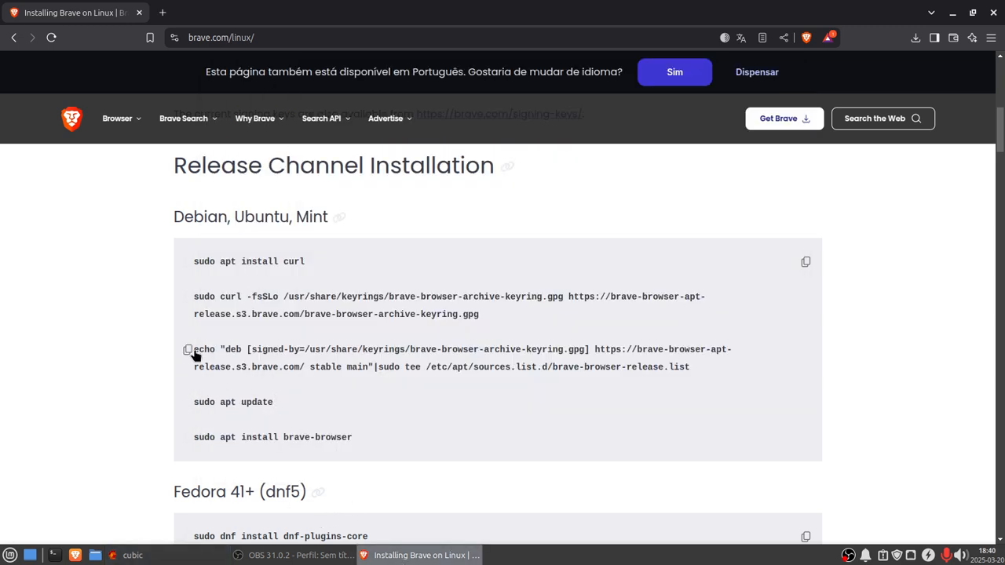
click(189, 556)
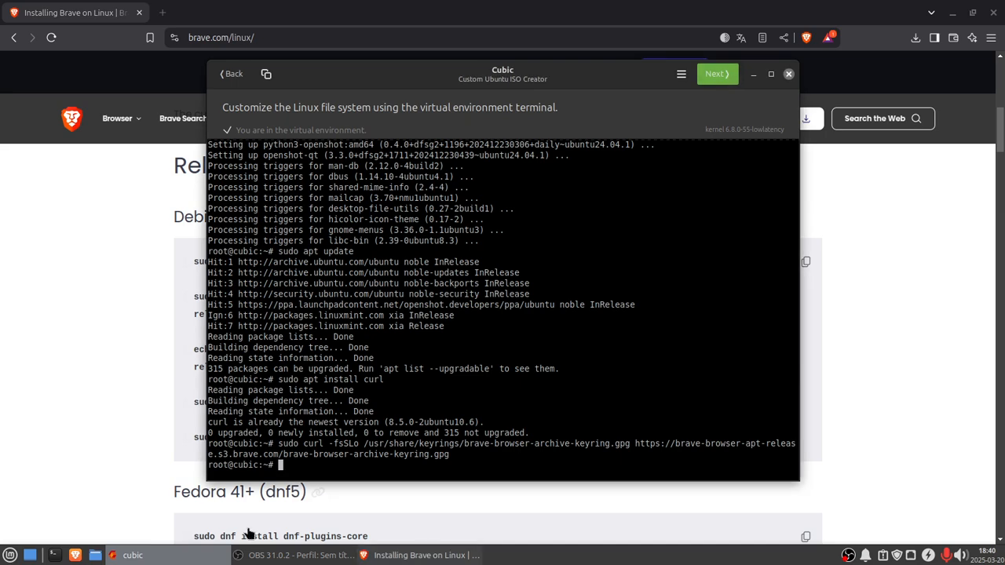
right_click(290, 469)
click(330, 514)
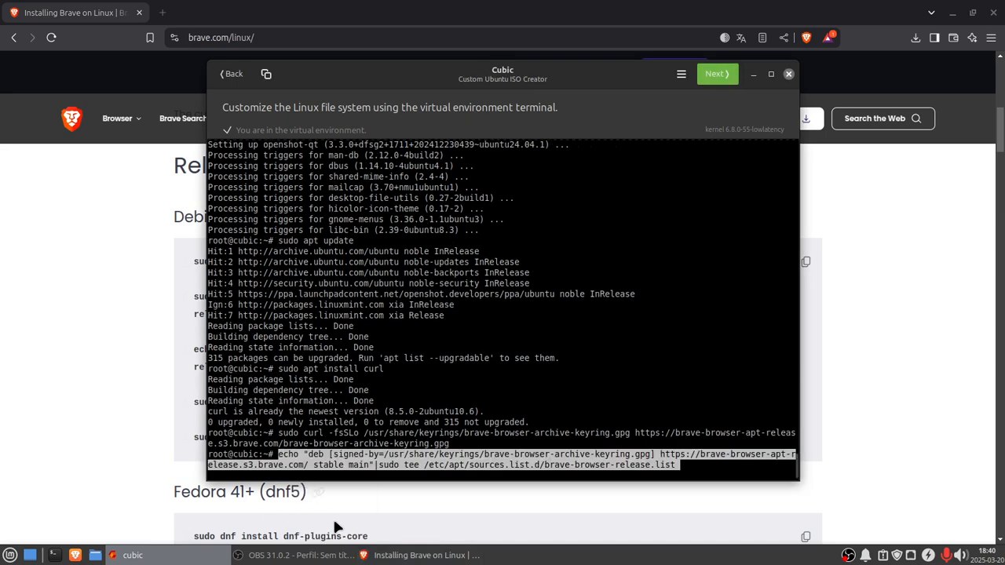
key(Return)
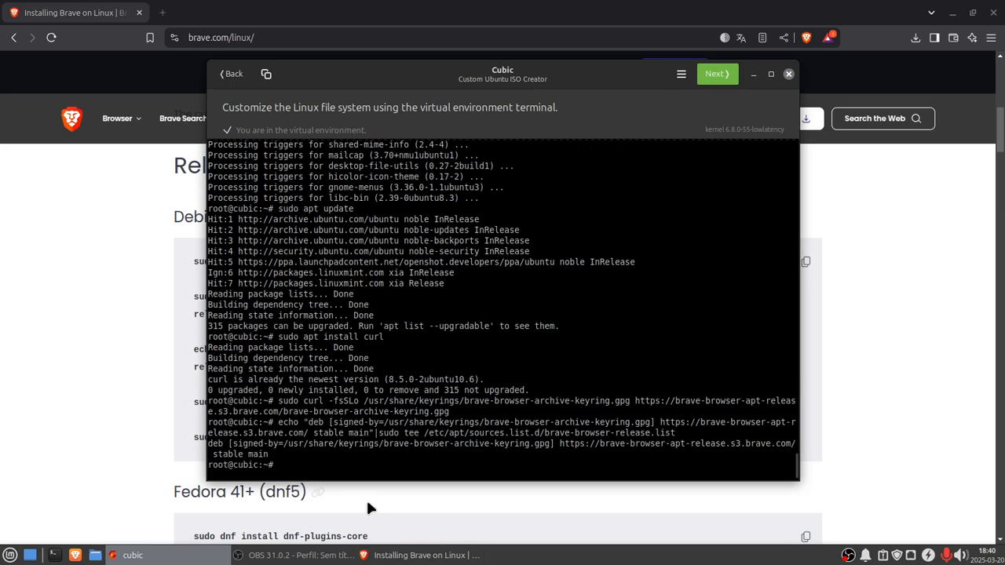
Step: Copy sudo apt update from the Brave installation page and run it in the virtual environment terminal
click(389, 557)
mouse_move(233, 414)
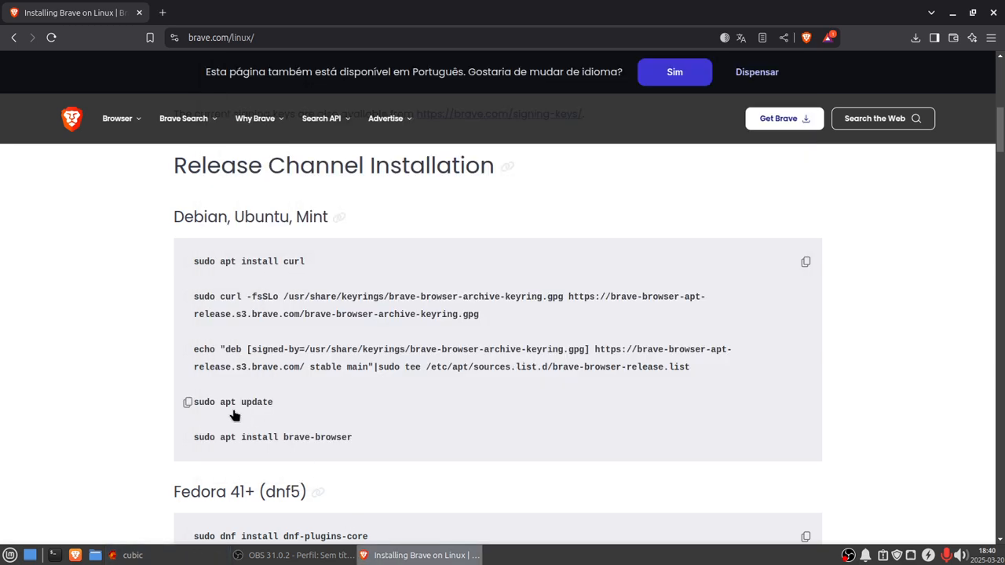
click(189, 404)
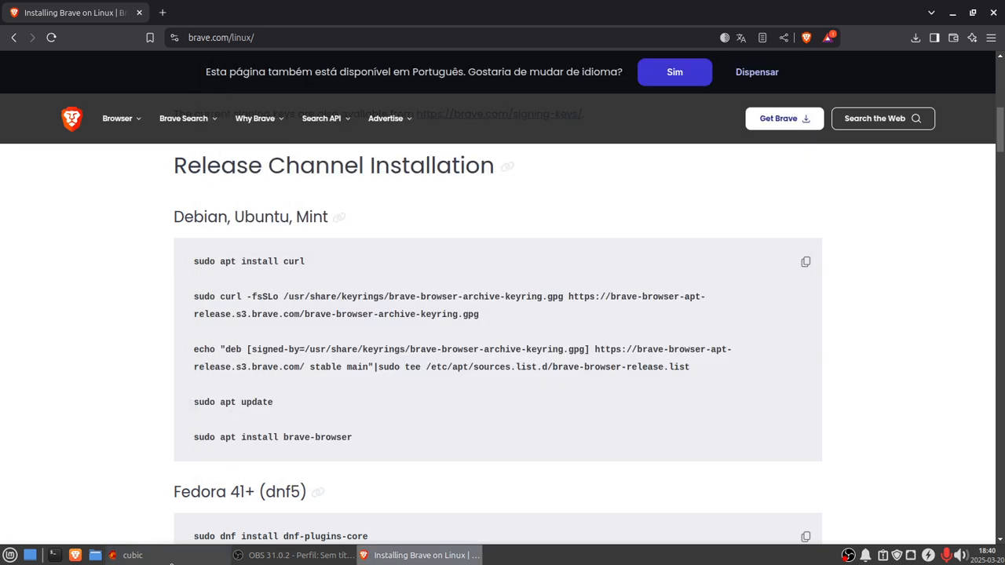
click(130, 555)
right_click(285, 470)
click(327, 514)
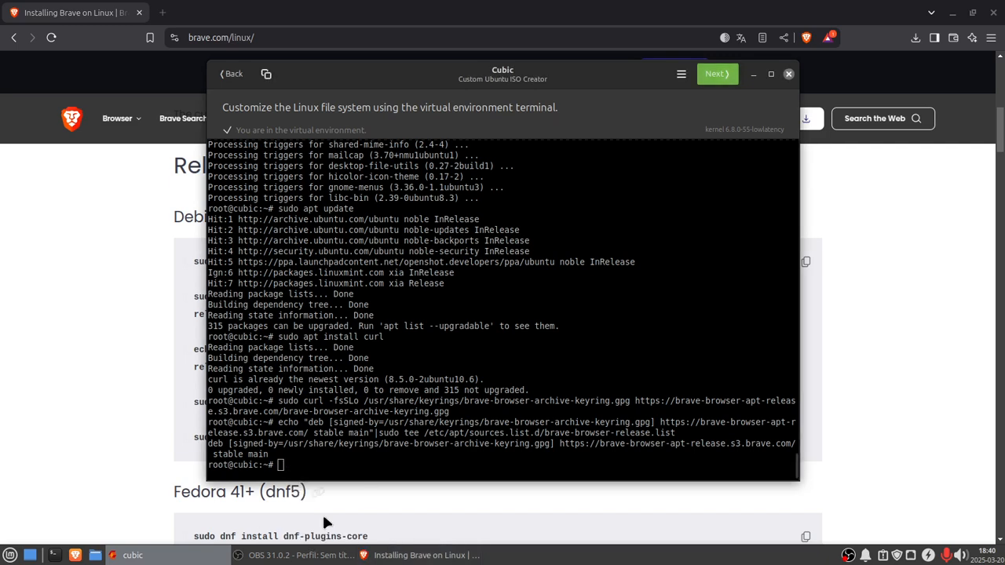
key(Return)
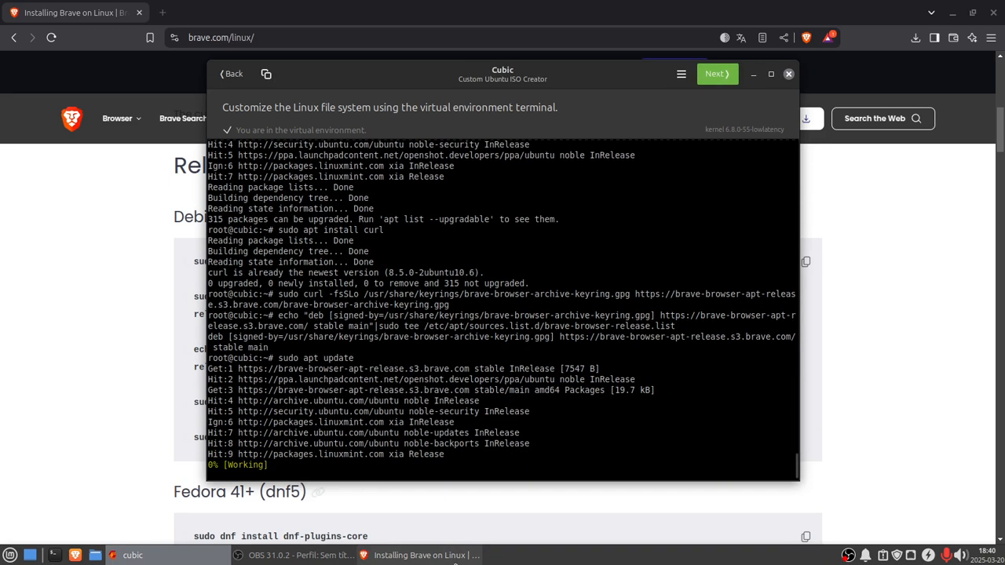
Step: Copy sudo apt install brave-browser from the Brave page and run it in the terminal, confirming with y
click(416, 555)
click(189, 439)
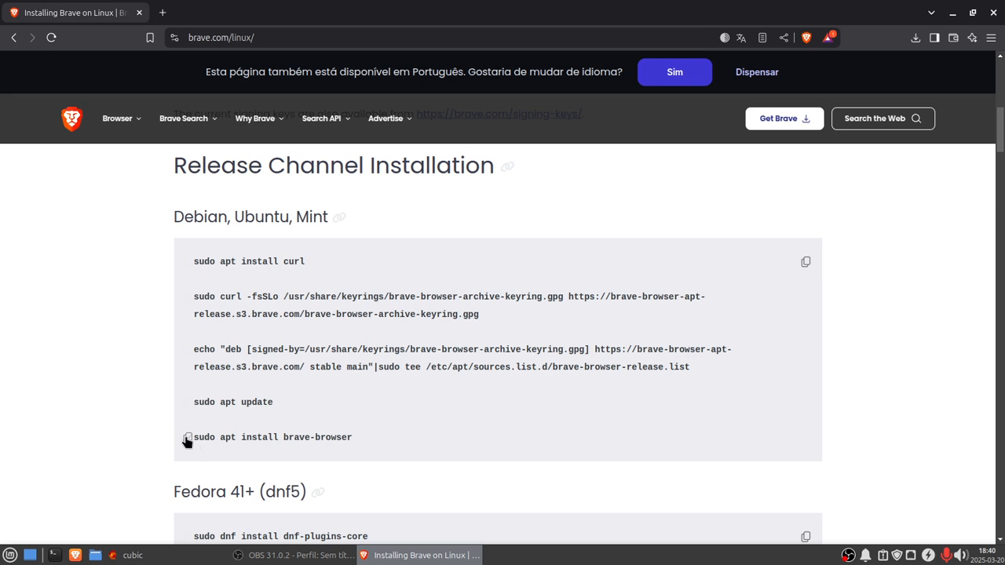
click(144, 557)
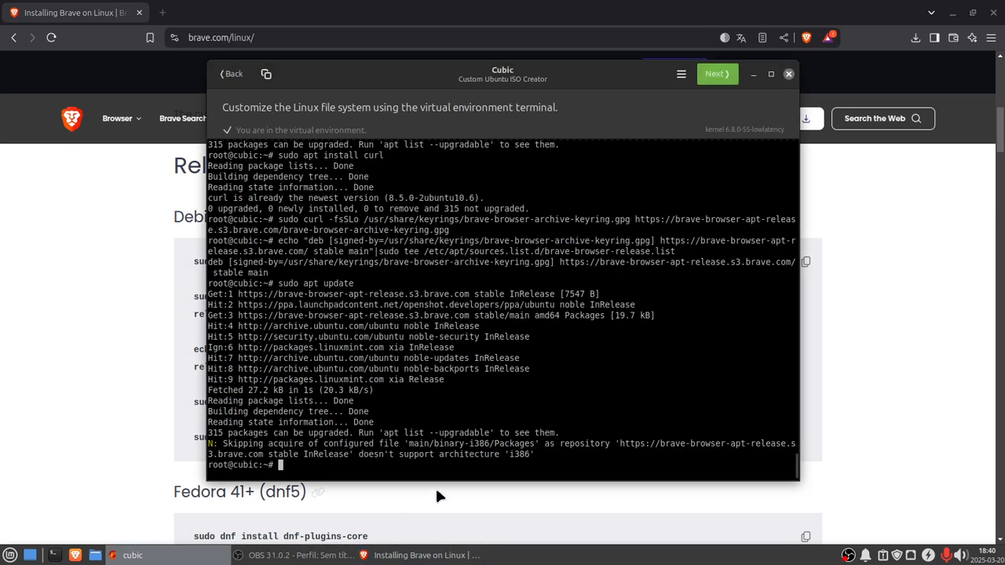
right_click(282, 468)
click(319, 511)
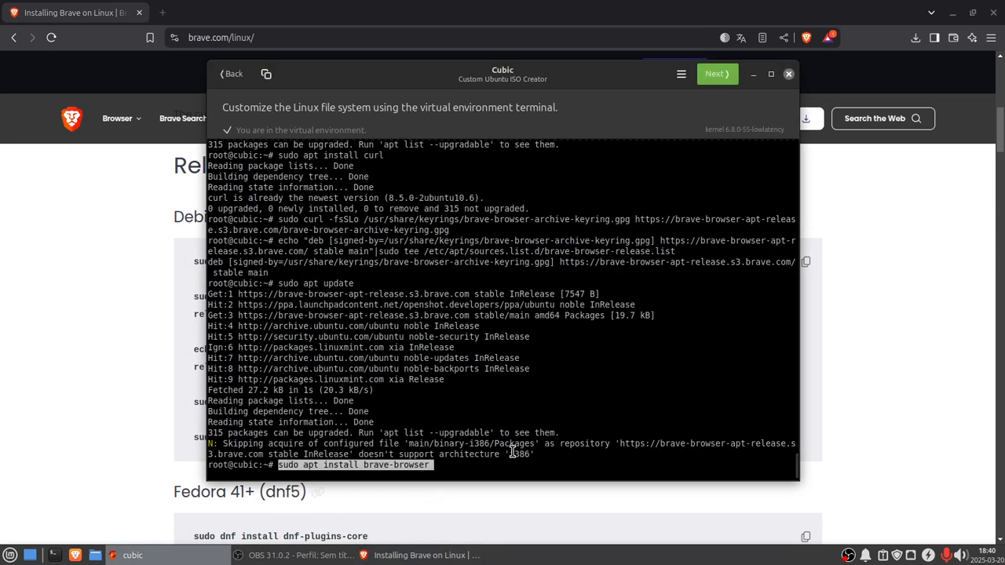
key(Return)
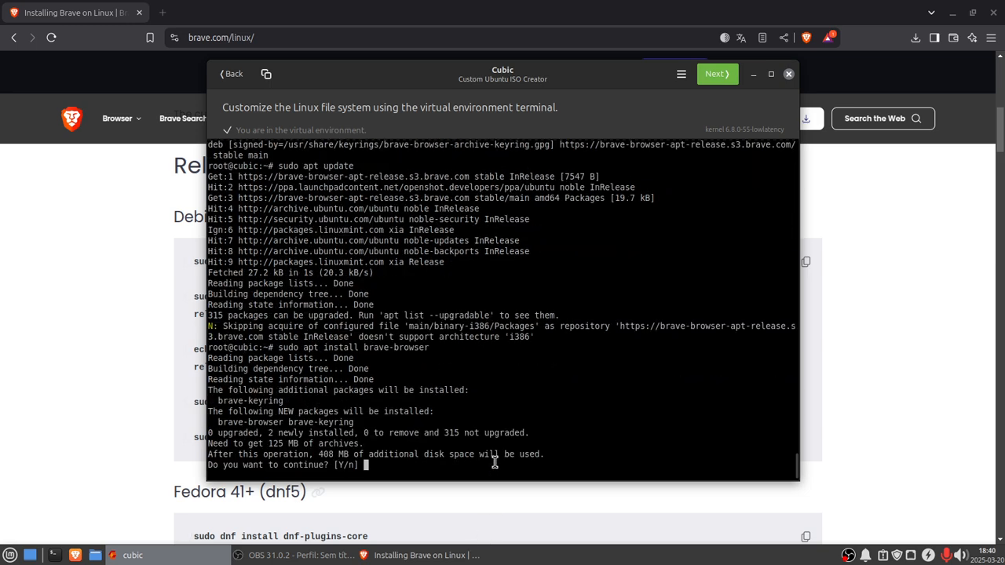
text(y)
key(Return)
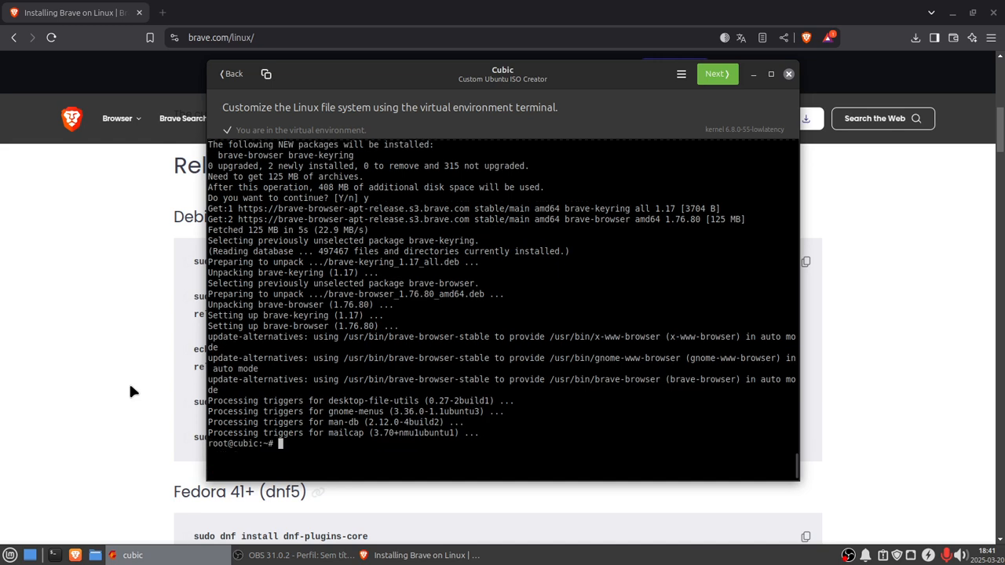
Step: Edit the recalled command into sudo apt remove firefox, run it in the virtual environment terminal and confirm with y
key(Up)
key(Up)
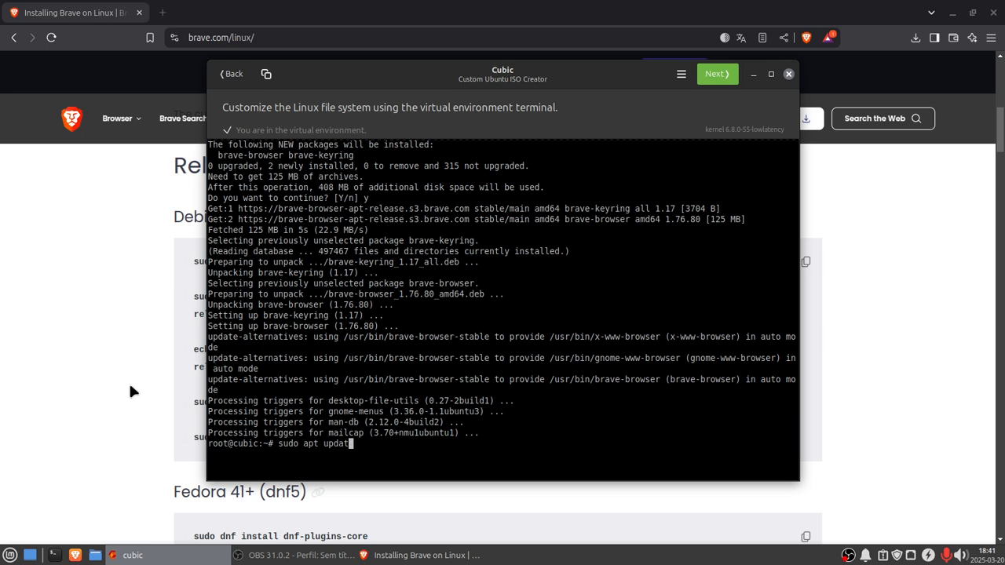
key(BackSpace)
key(BackSpace)
key(BackSpace)
key(BackSpace)
key(BackSpace)
key(BackSpace)
text(remove firefox)
key(Return)
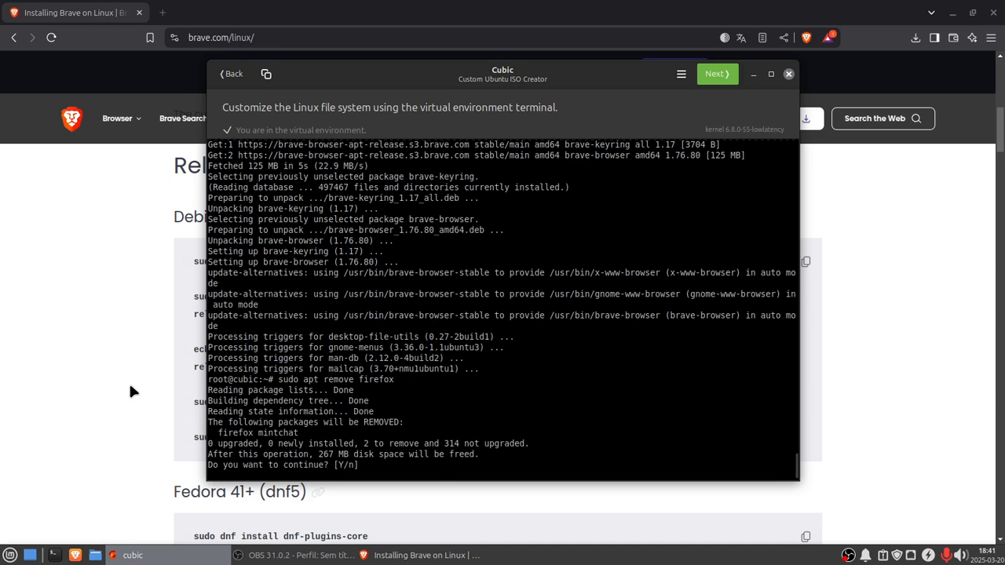
text(y)
key(Return)
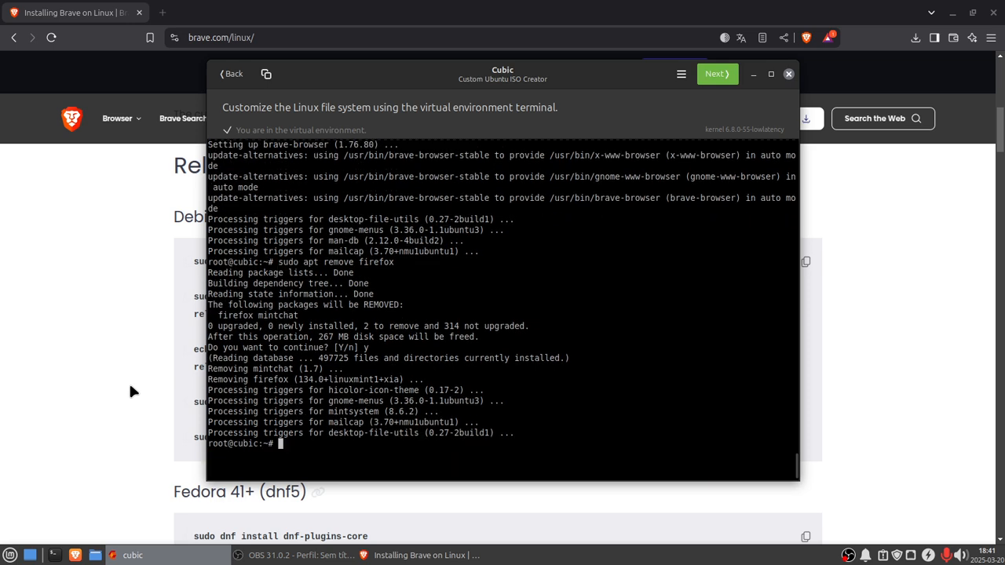
Step: Recall the previous command, change it to sudo apt remove thunderbird, run it and confirm with y
key(Up)
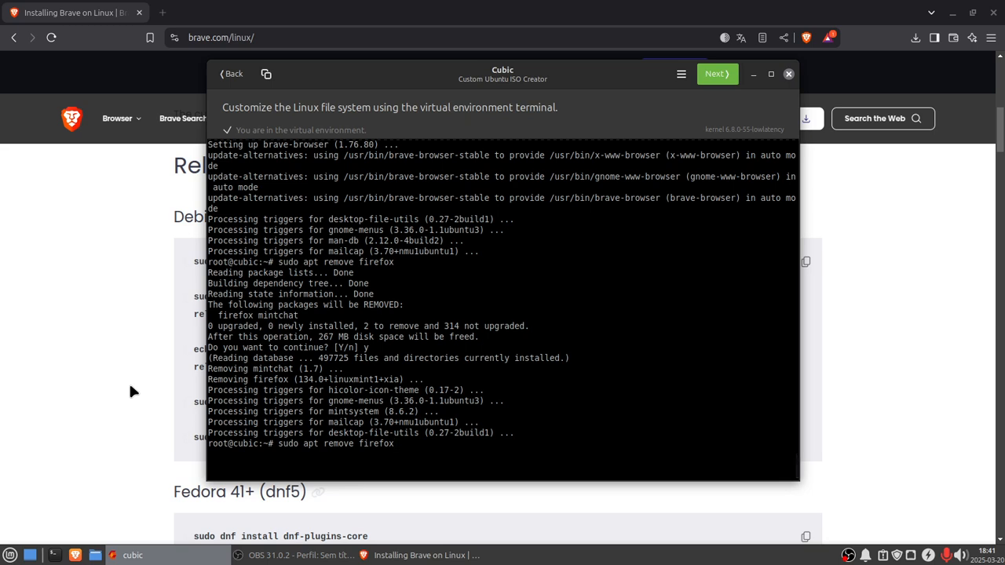
key(BackSpace)
key(BackSpace)
text(thunder)
key(Return)
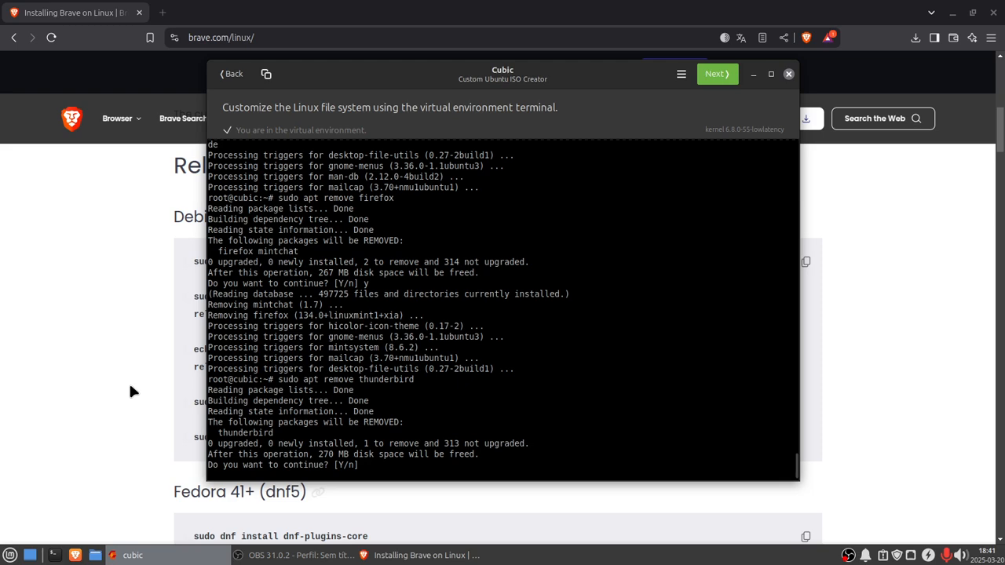
text(y)
key(Return)
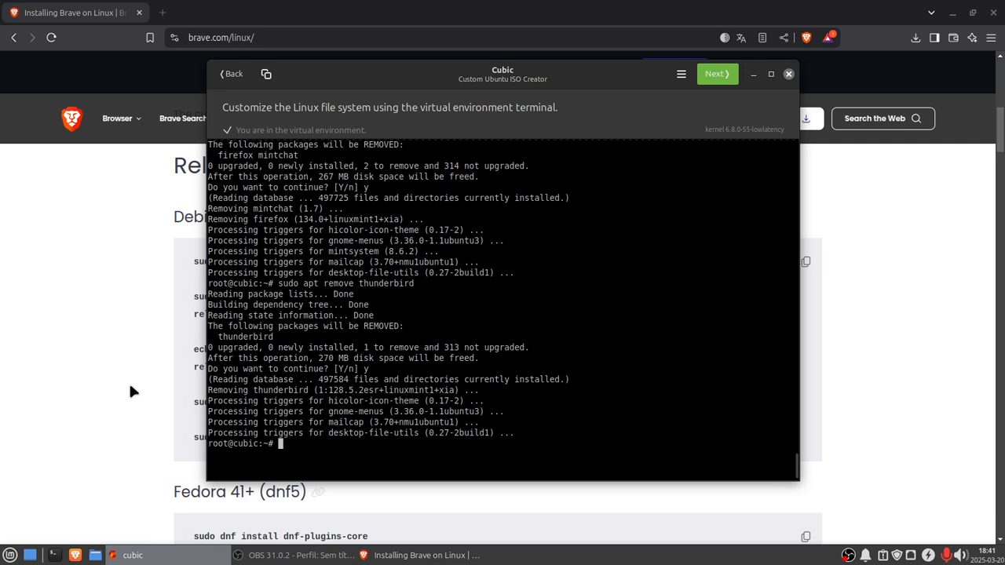
Step: Recall sudo apt update from the terminal history and run it again
key(Up)
key(Up)
key(Up)
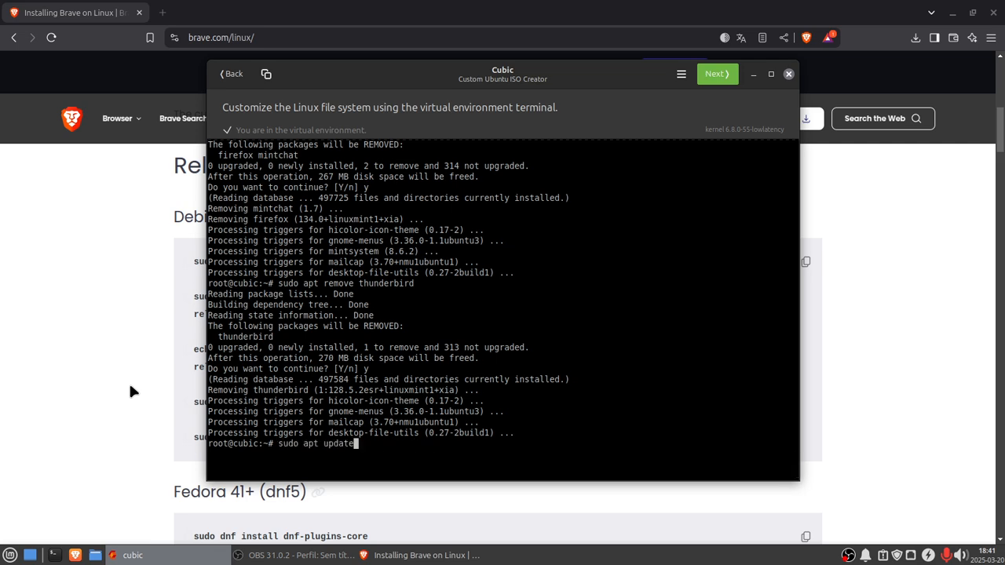
key(Return)
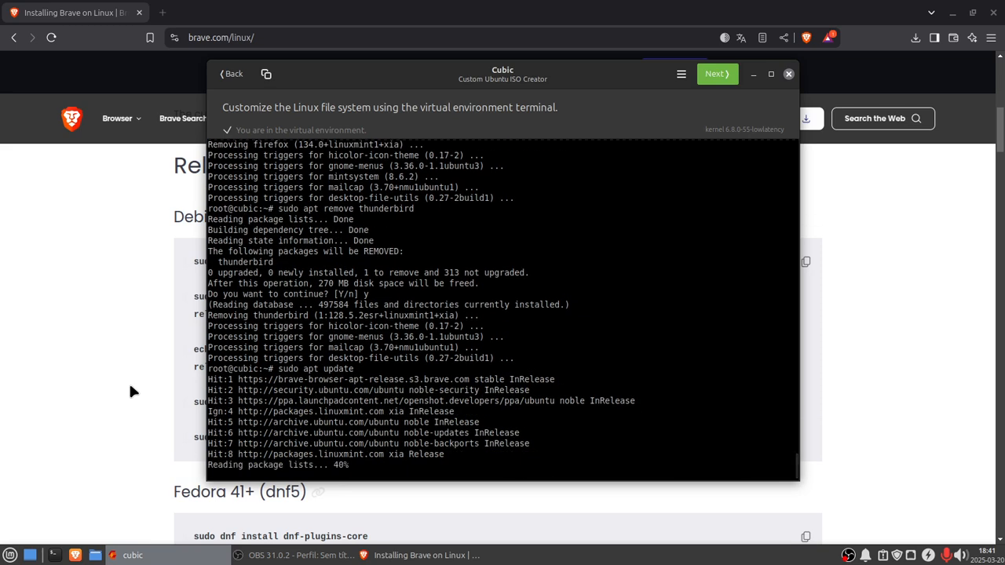
Step: Search the web for ubuntu studio and open the Ubuntu Studio Download page from the results
click(215, 39)
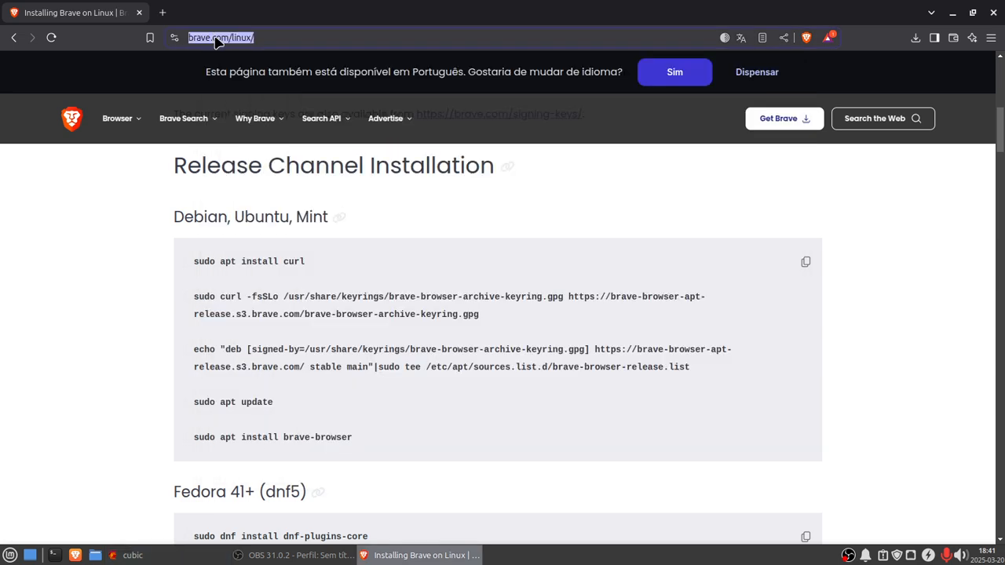
text(ubuntu)
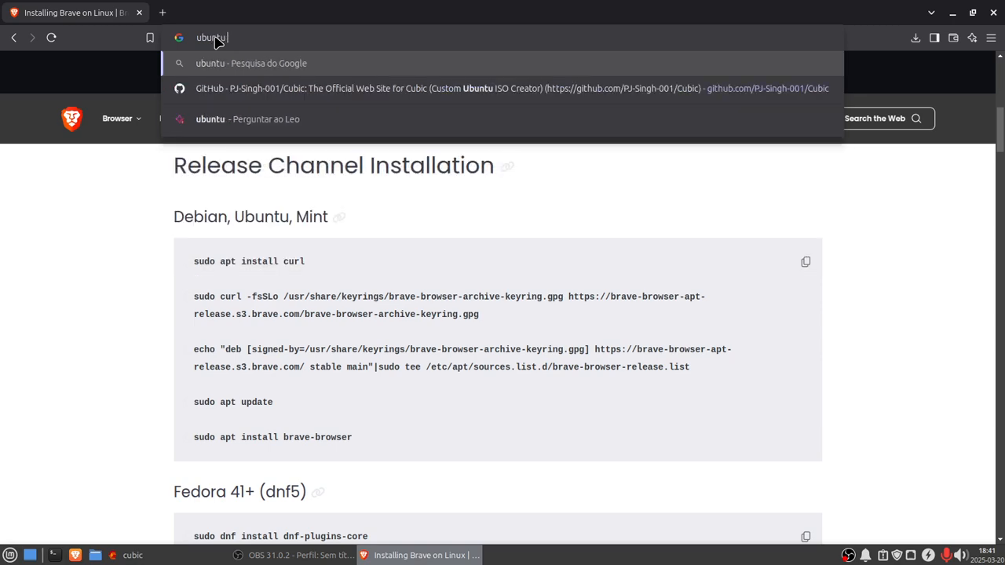
text( studio)
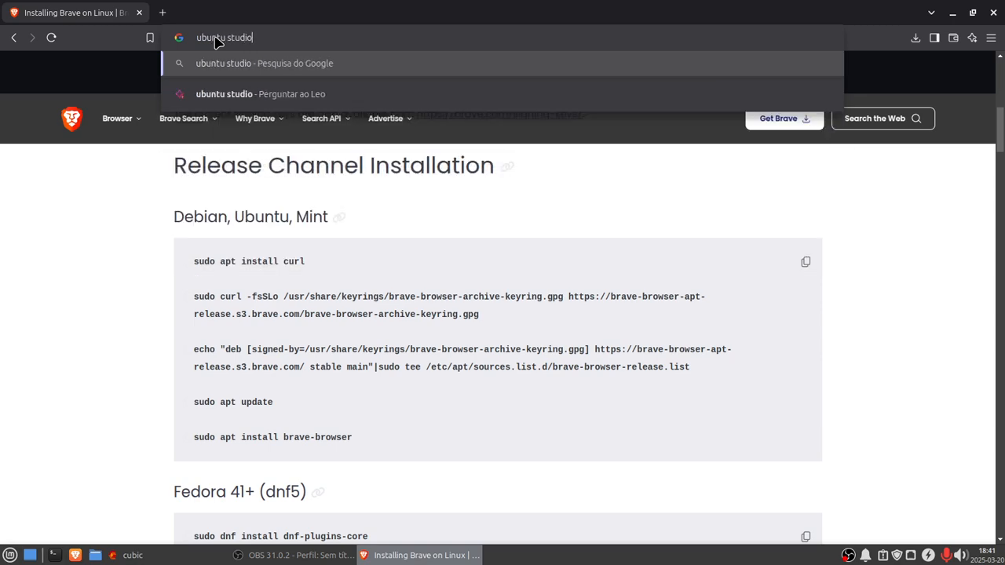
key(Return)
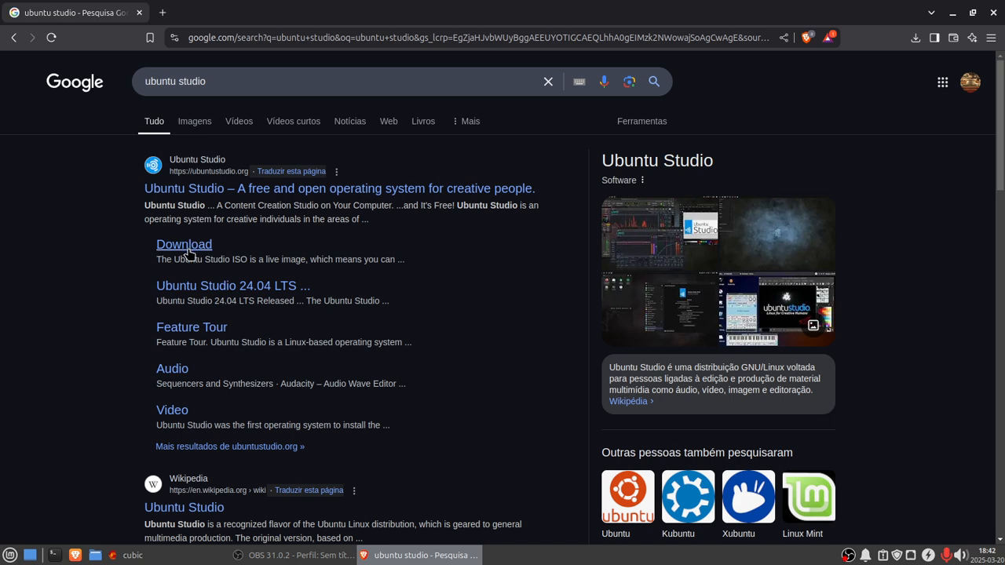
click(188, 253)
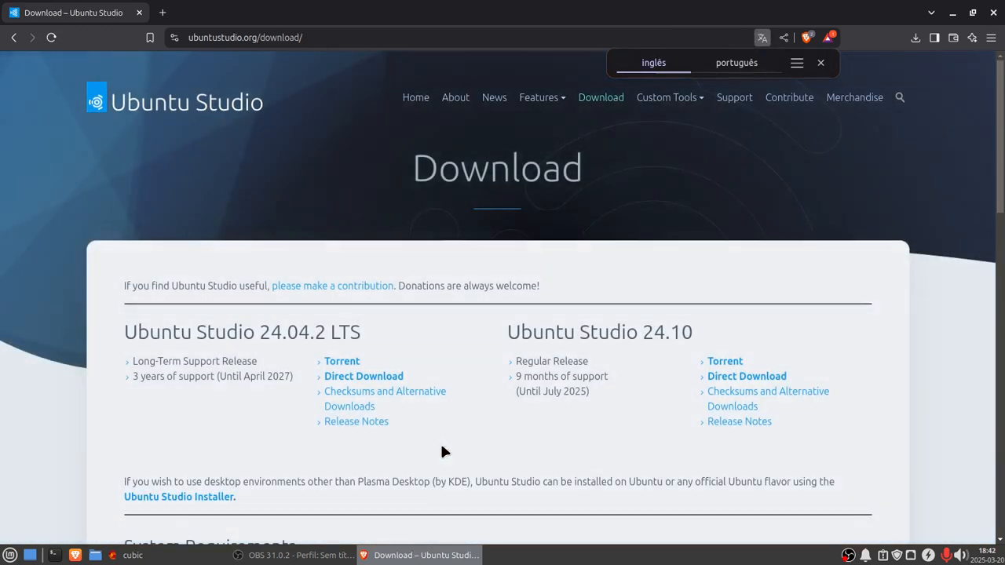
Step: Open the Ubuntu Studio Installer page linked from the download page and read its installing instructions
scroll(368, 467, down, 3)
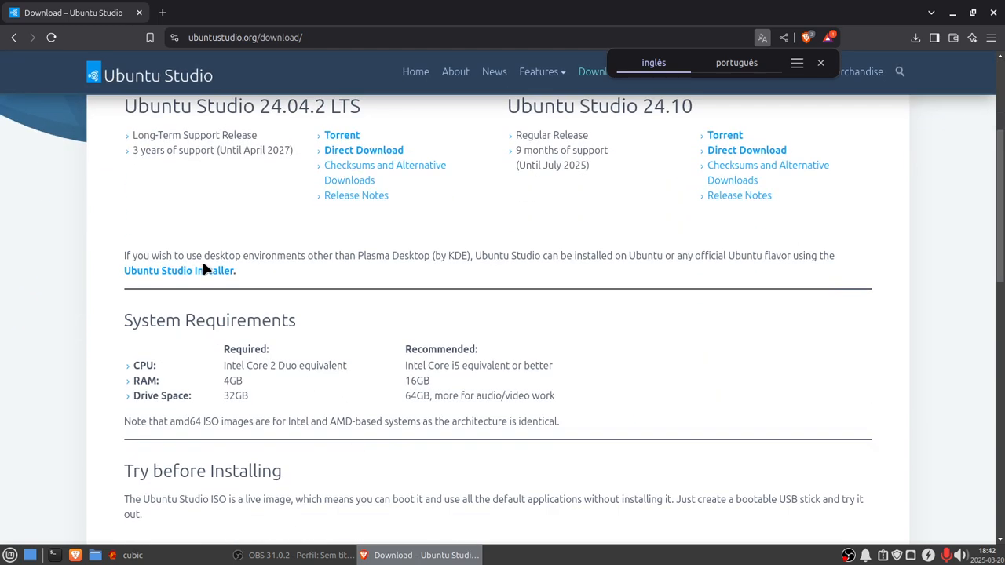
click(198, 270)
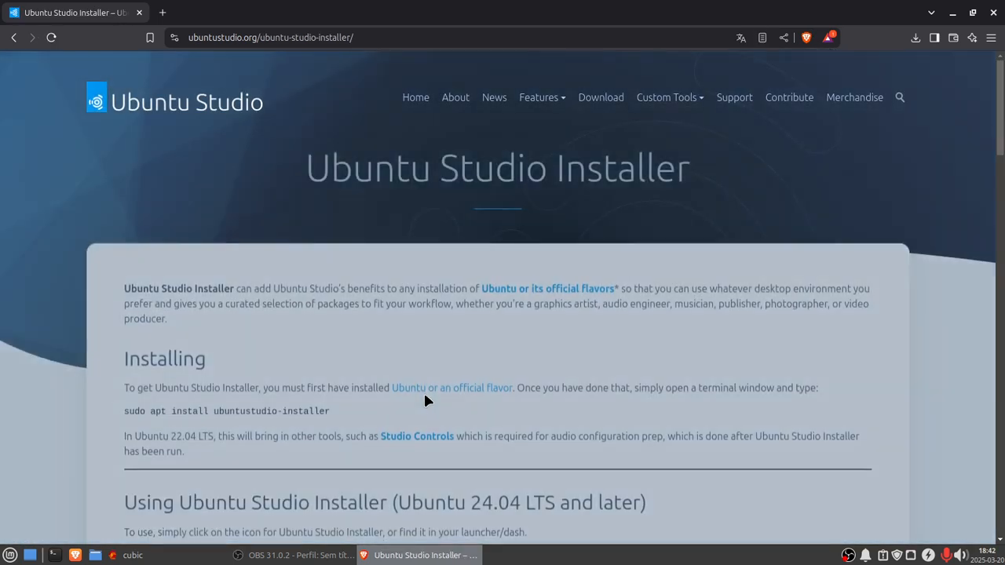
scroll(423, 400, down, 2)
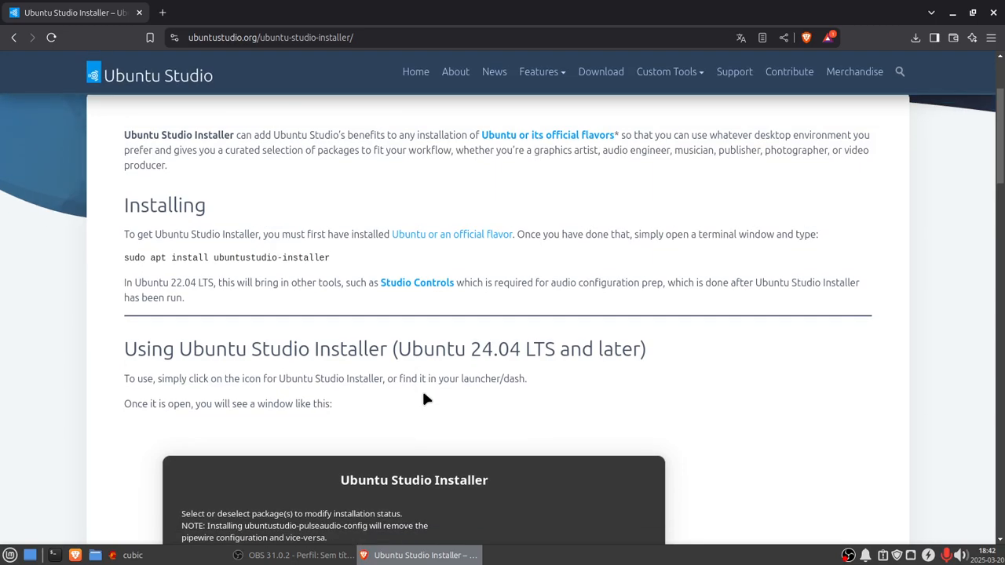
scroll(423, 399, down, 3)
scroll(423, 399, up, 5)
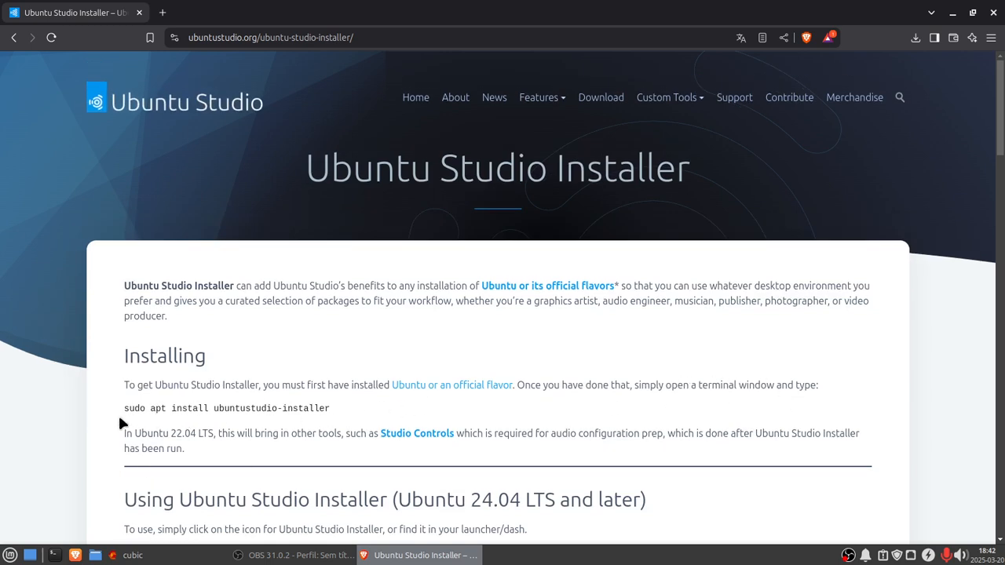
Step: Copy sudo apt install ubuntustudio-installer from the page, run it in the Cubic terminal and confirm with y
drag(123, 408, 329, 408)
right_click(283, 405)
click(322, 421)
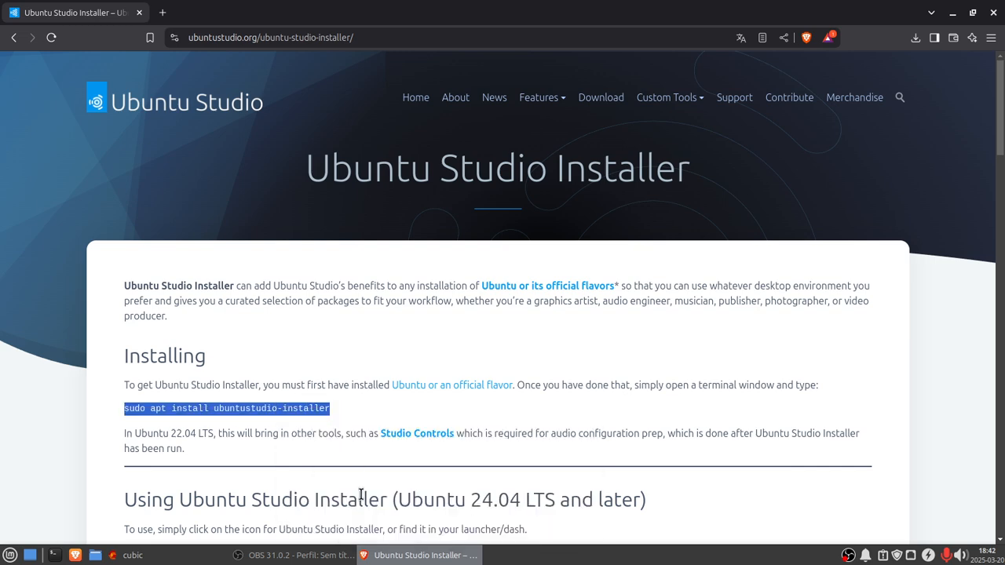
click(178, 556)
right_click(283, 467)
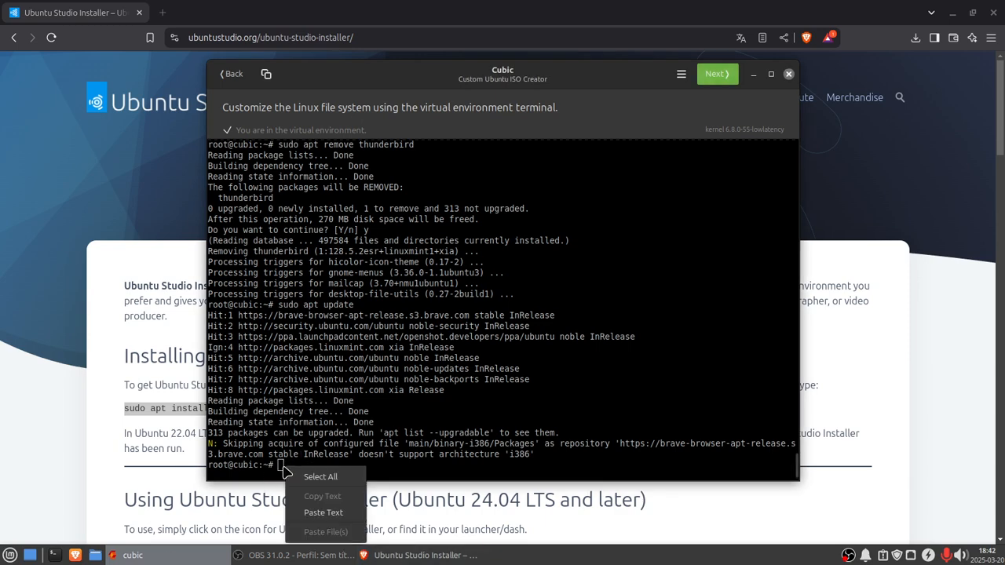
click(322, 513)
key(Return)
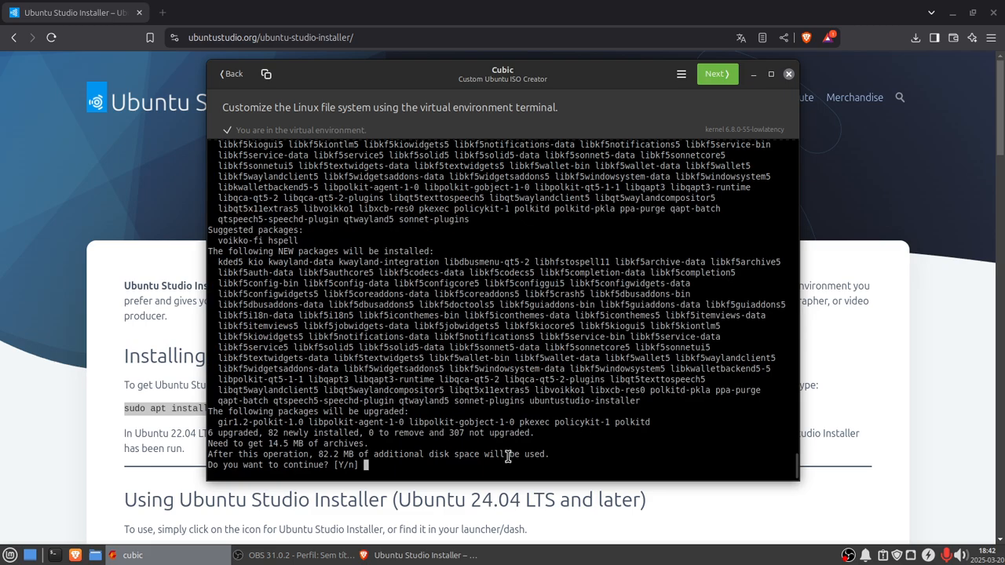
text(y)
key(Return)
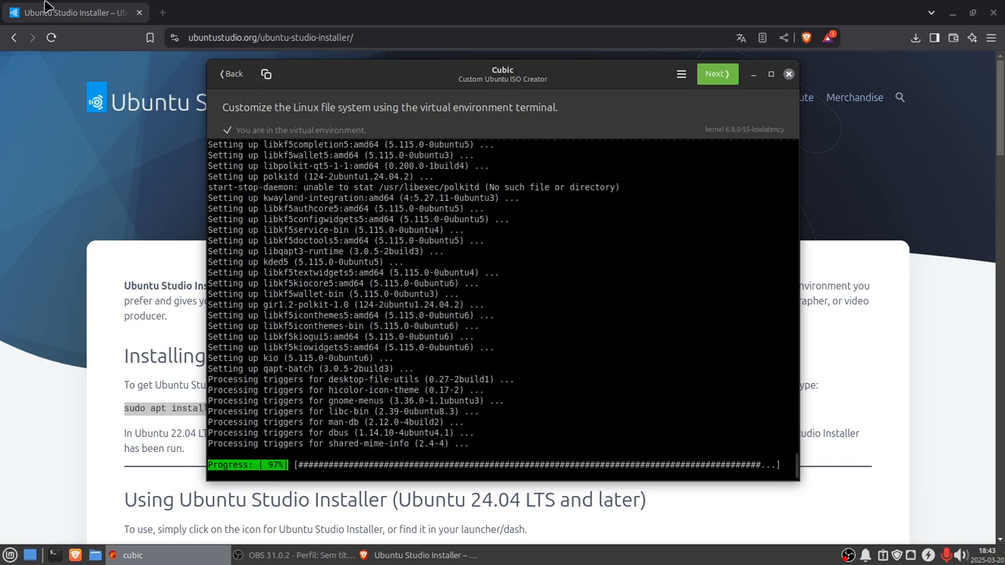
Step: Open the Cubic GitHub page via the address bar suggestion and scroll to the Install Cubic commands
click(211, 40)
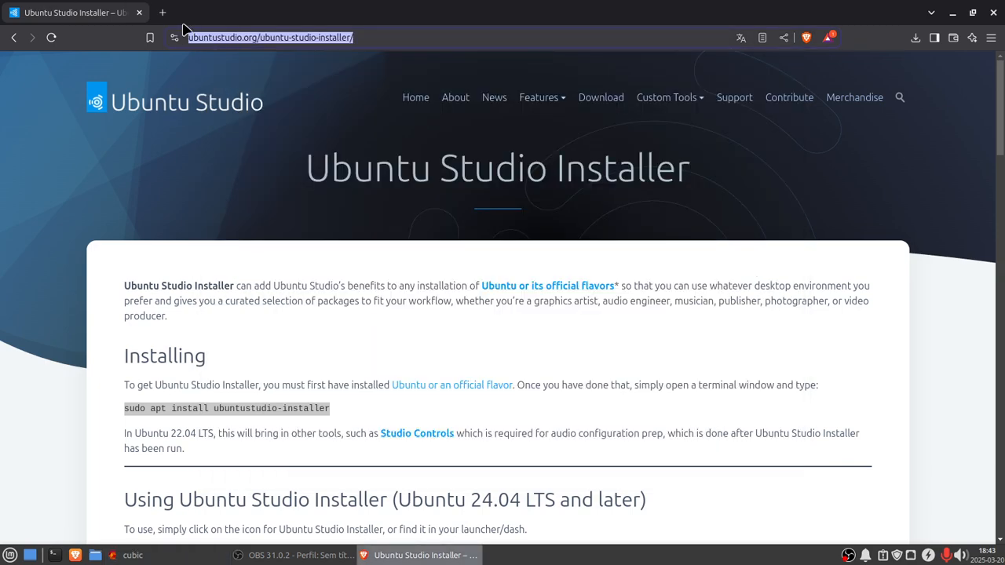
text(cu)
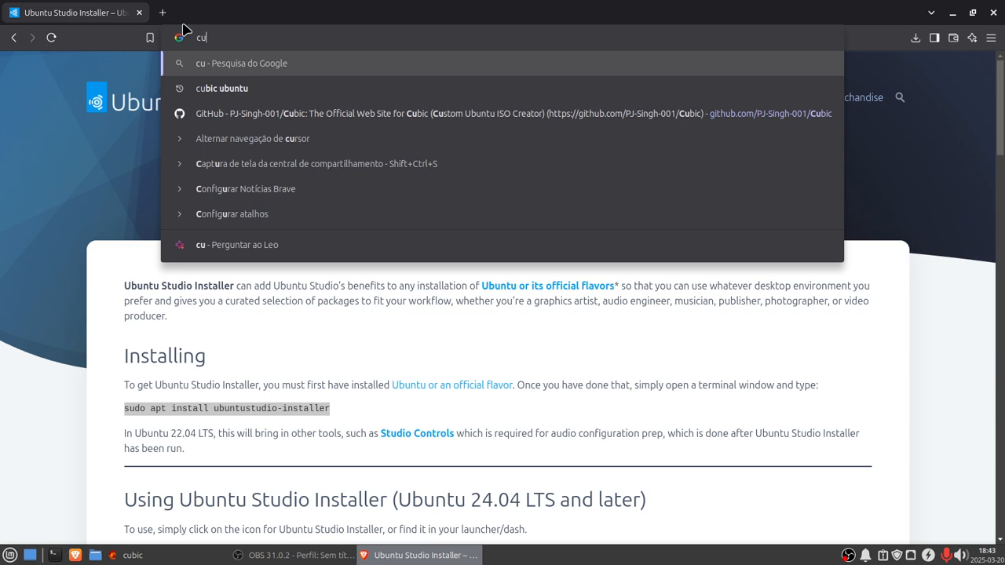
click(235, 115)
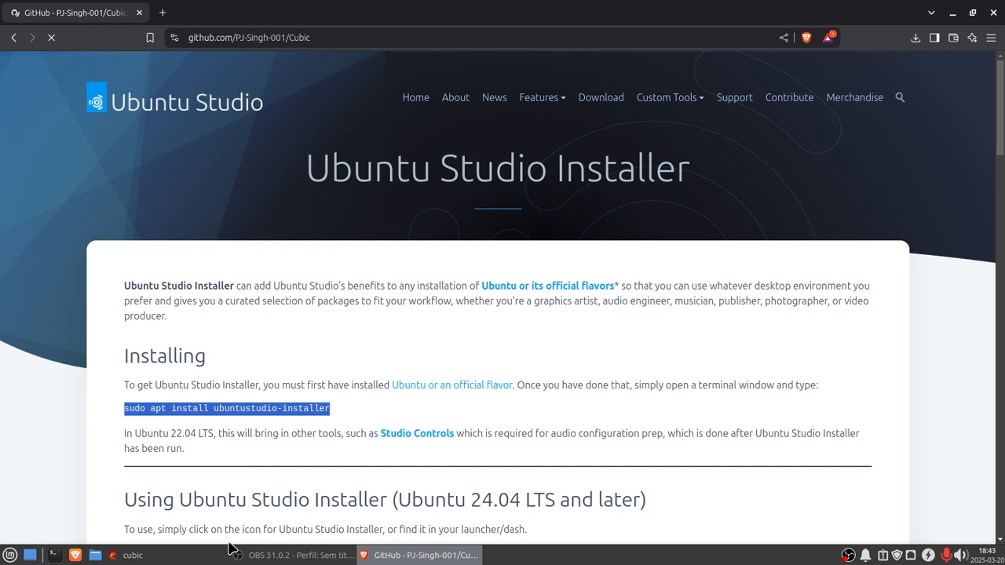
scroll(269, 457, down, 6)
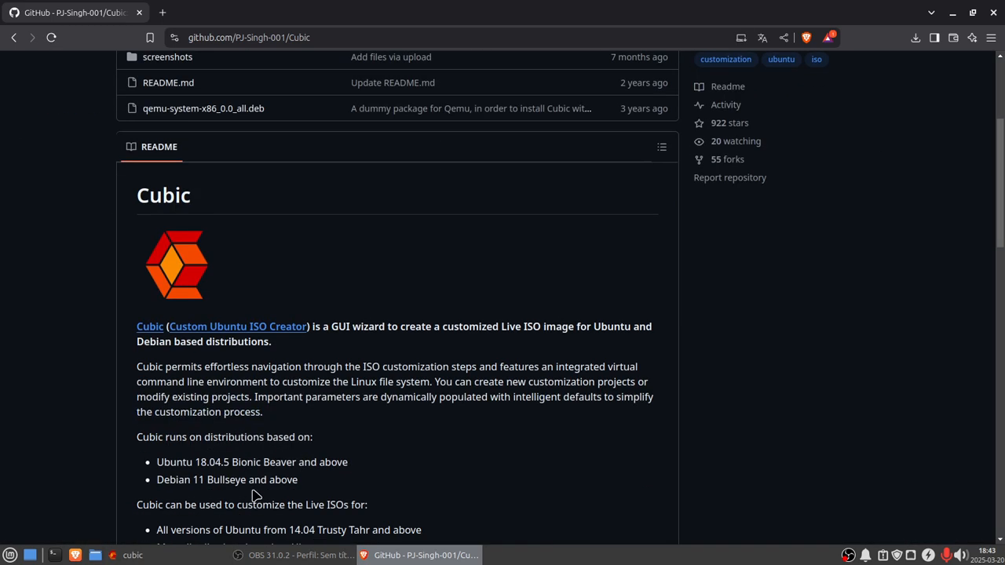
scroll(272, 431, down, 3)
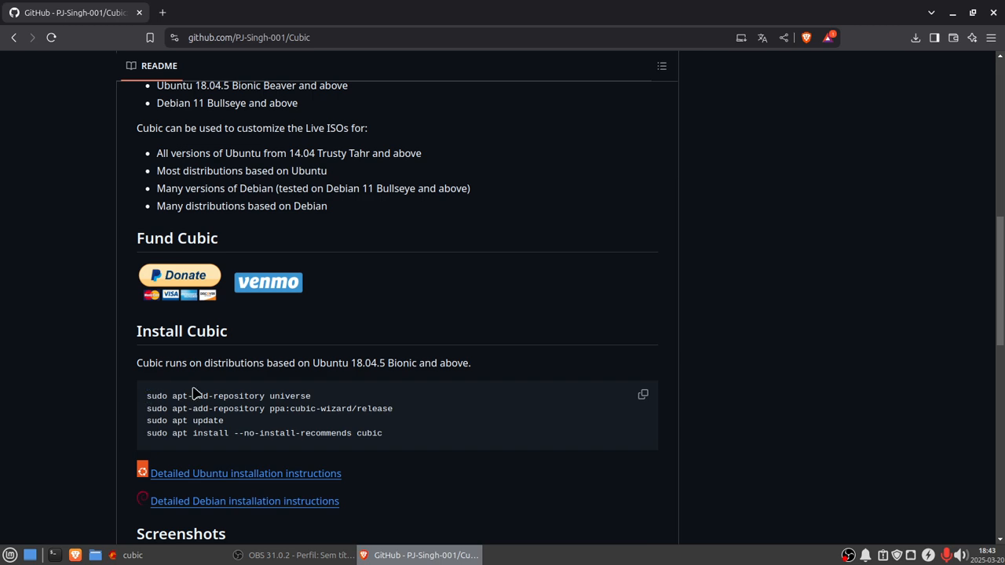
Step: Copy sudo apt-add-repository universe from the GitHub page and run it in the Cubic terminal
drag(147, 396, 318, 404)
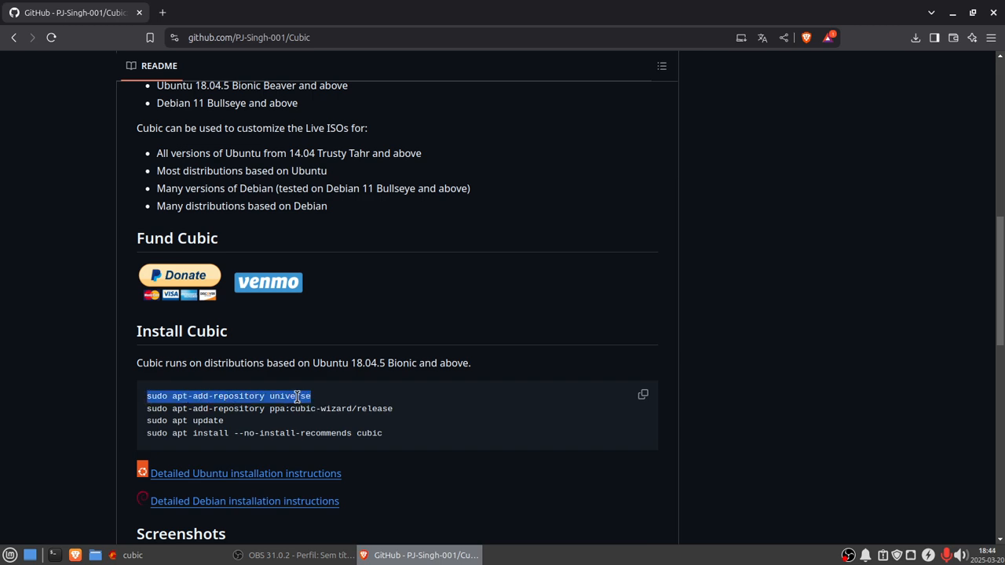
right_click(298, 398)
click(323, 414)
click(129, 555)
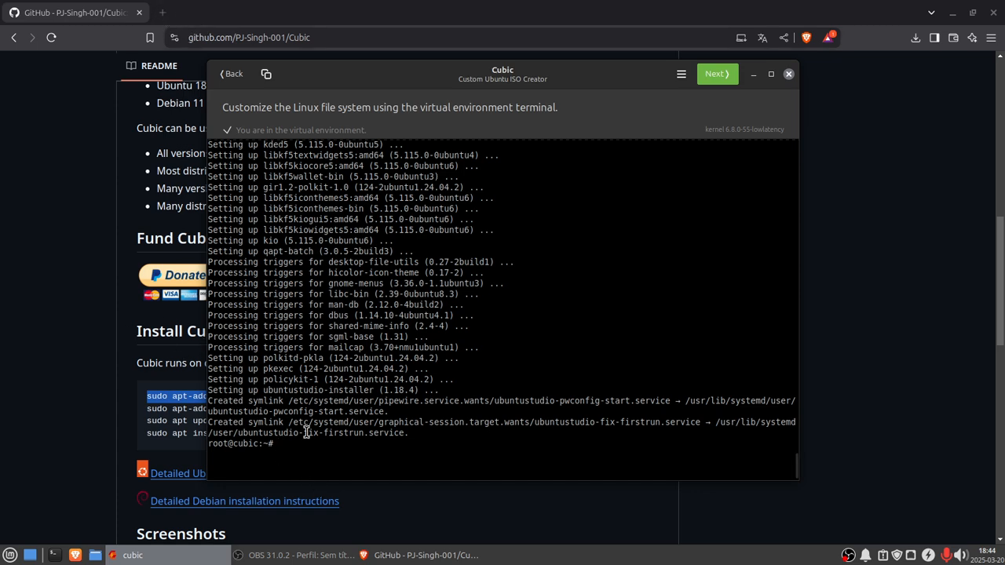
right_click(280, 444)
click(320, 490)
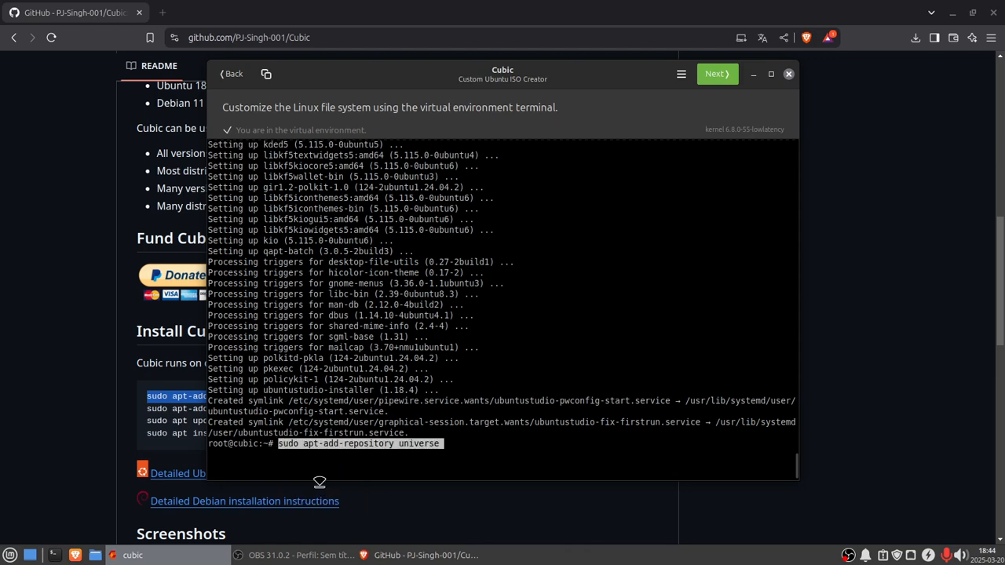
key(Return)
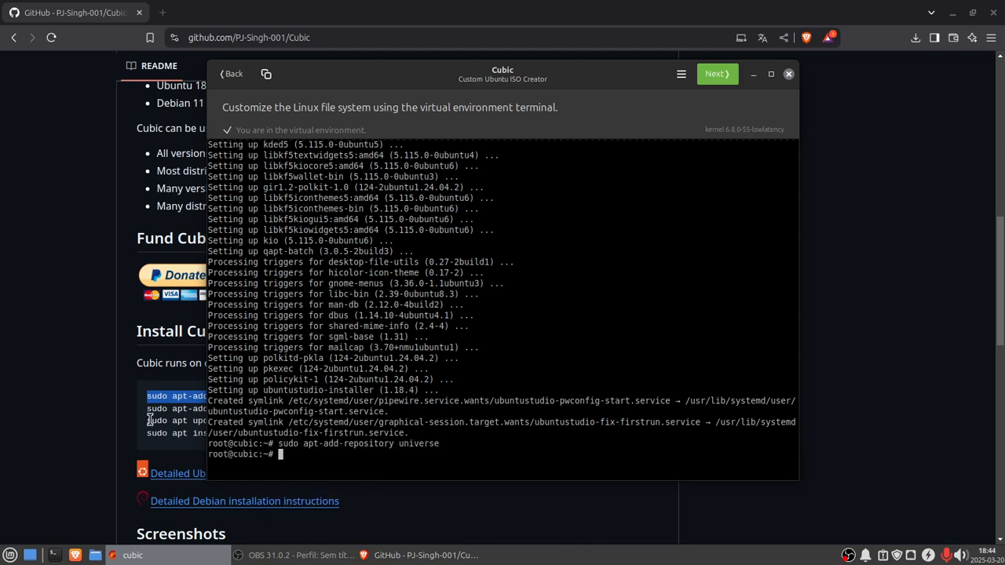
Step: Copy sudo apt-add-repository ppa:cubic-wizard/release from the GitHub page, run it in the Cubic terminal and confirm adding the PPA
drag(430, 73, 562, 73)
drag(493, 71, 505, 71)
click(401, 6)
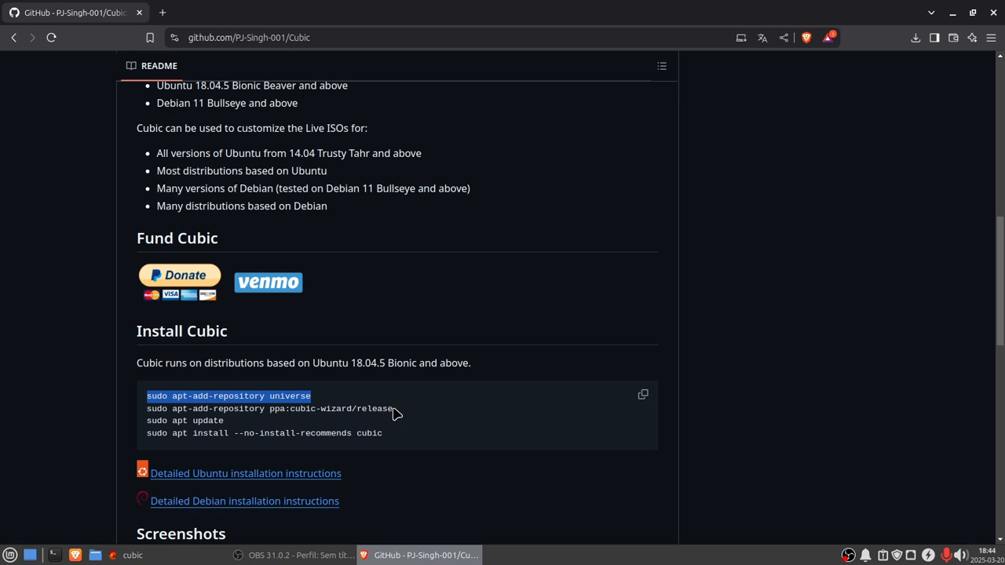
drag(392, 408, 139, 417)
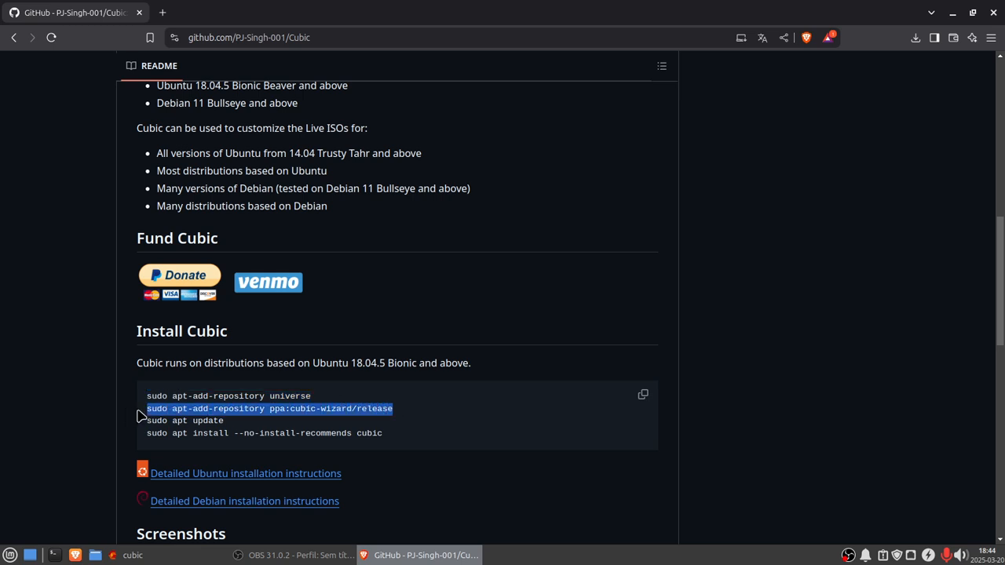
right_click(186, 410)
click(220, 420)
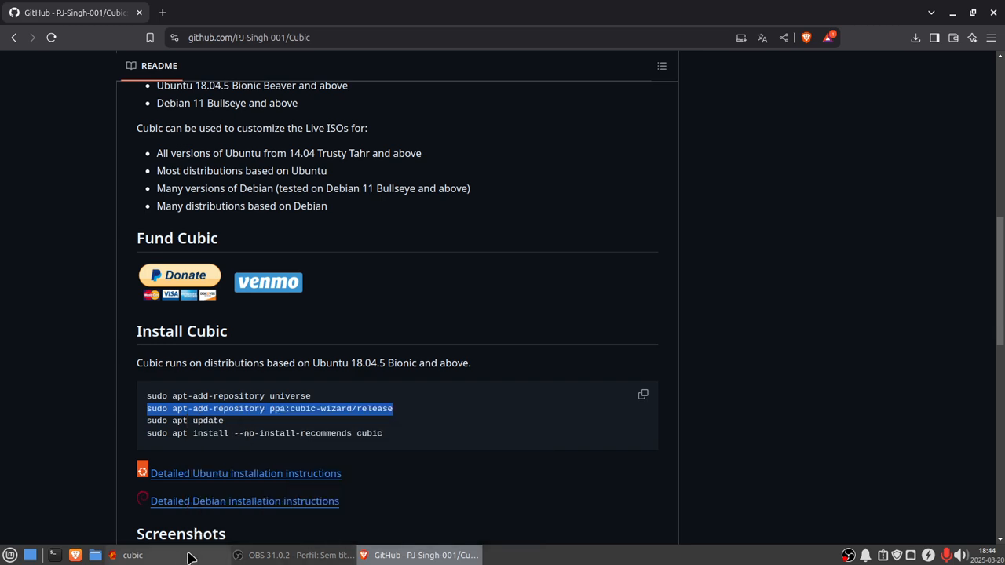
click(127, 555)
right_click(433, 459)
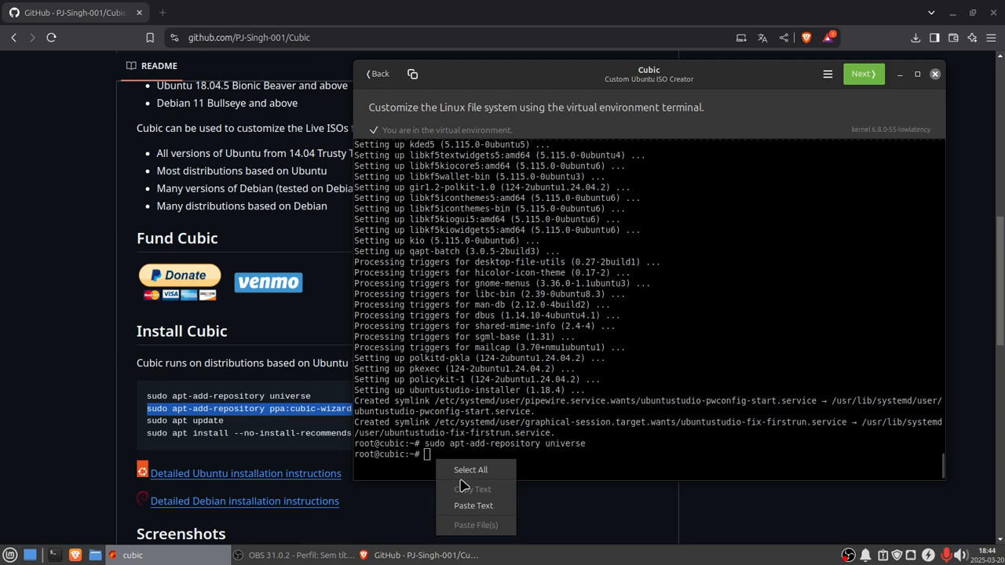
click(475, 507)
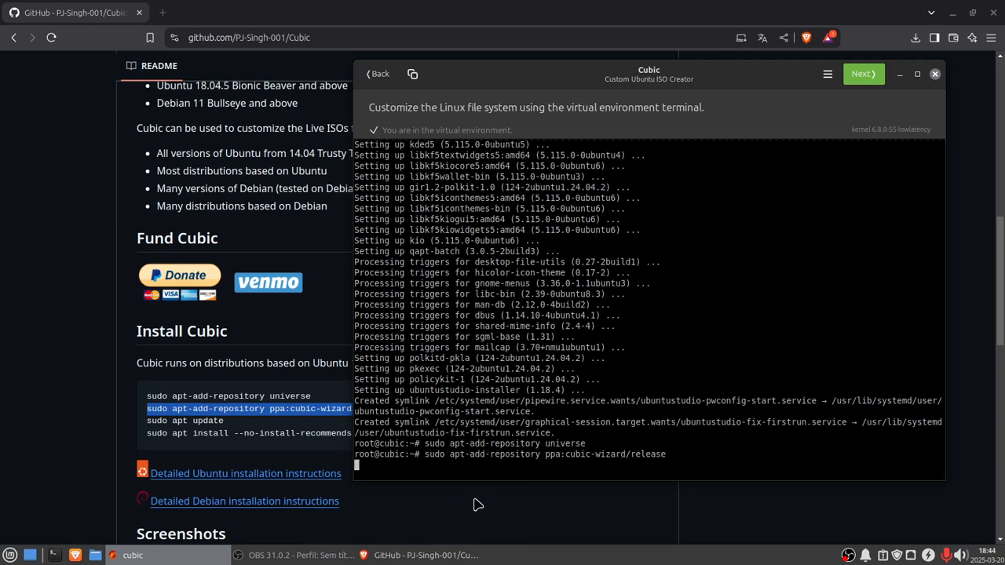
key(Return)
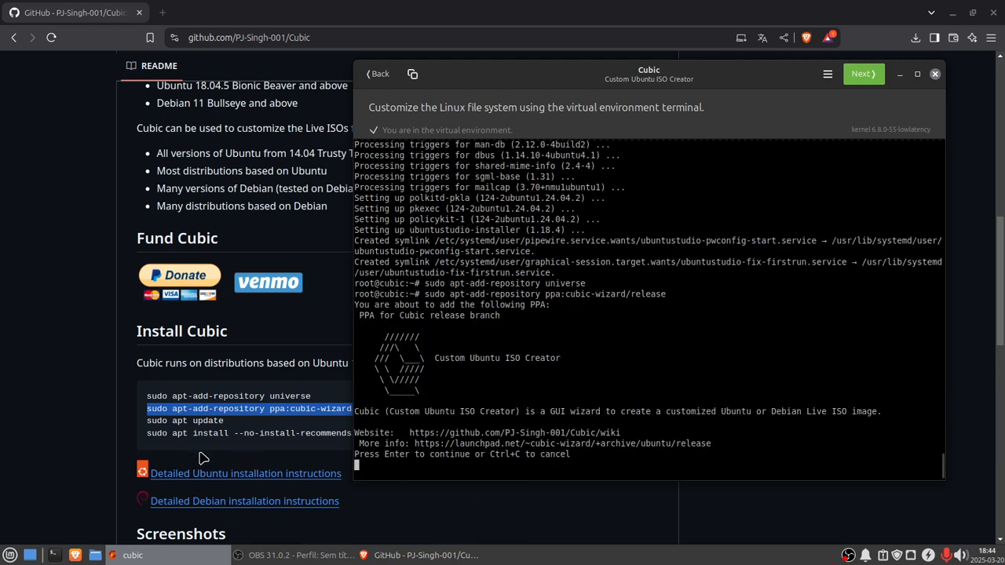
key(Return)
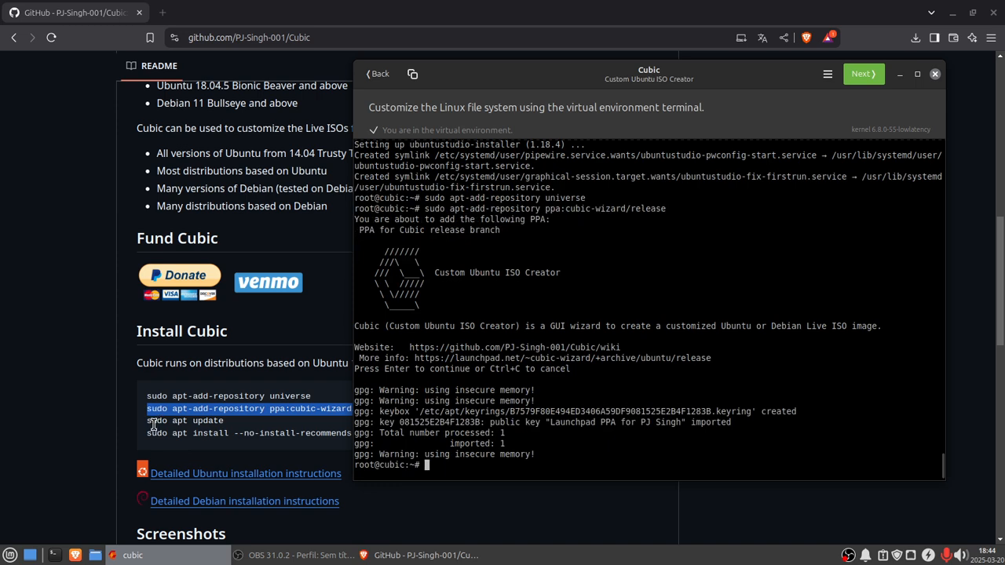
Step: Run sudo apt update in the Cubic terminal
key(Up)
key(Up)
key(Up)
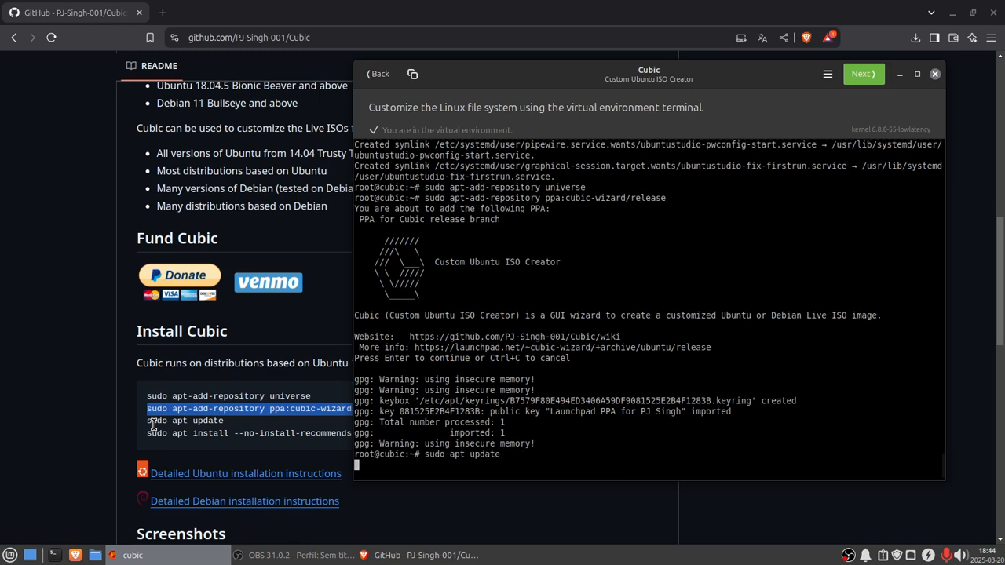
key(Return)
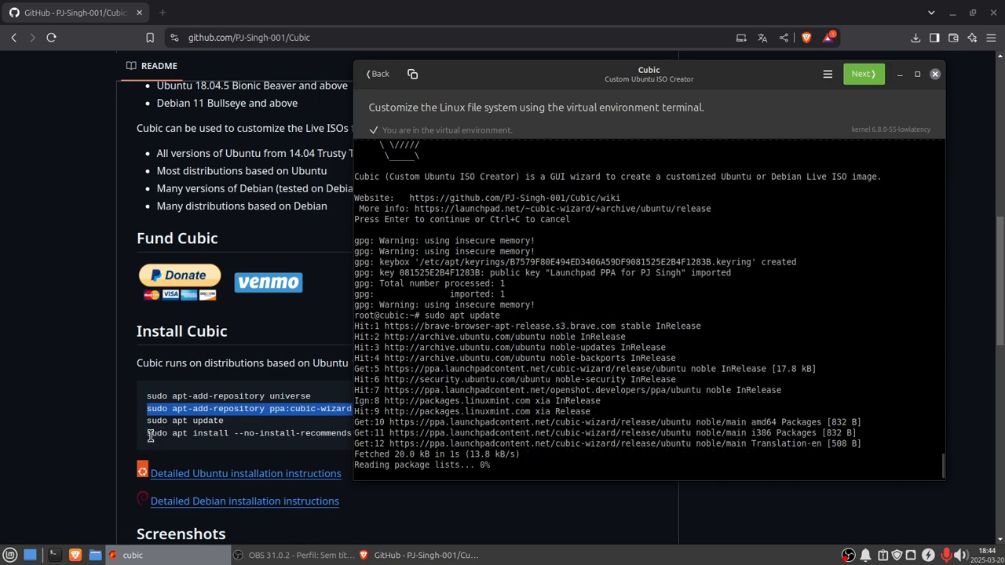
Step: Copy sudo apt install --no-install-recommends cubic from the GitHub page, run it in the Cubic terminal and confirm the installation
drag(149, 436, 193, 434)
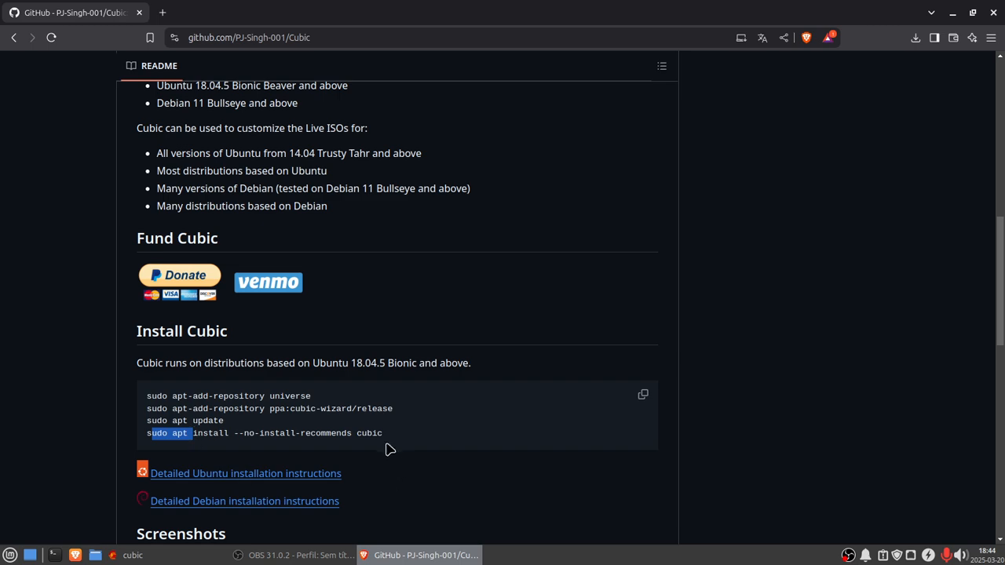
drag(382, 433, 107, 437)
right_click(162, 439)
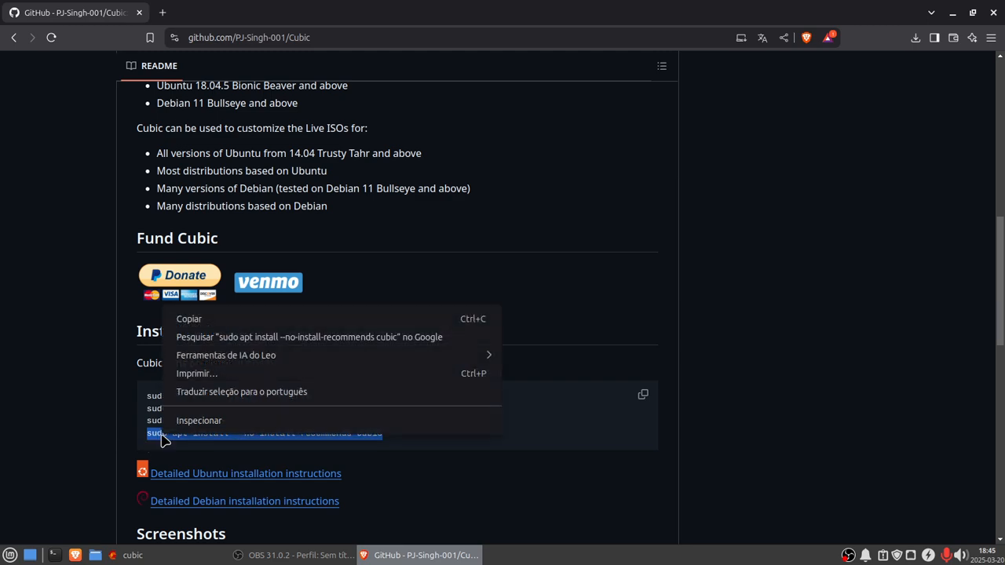
click(214, 319)
click(179, 558)
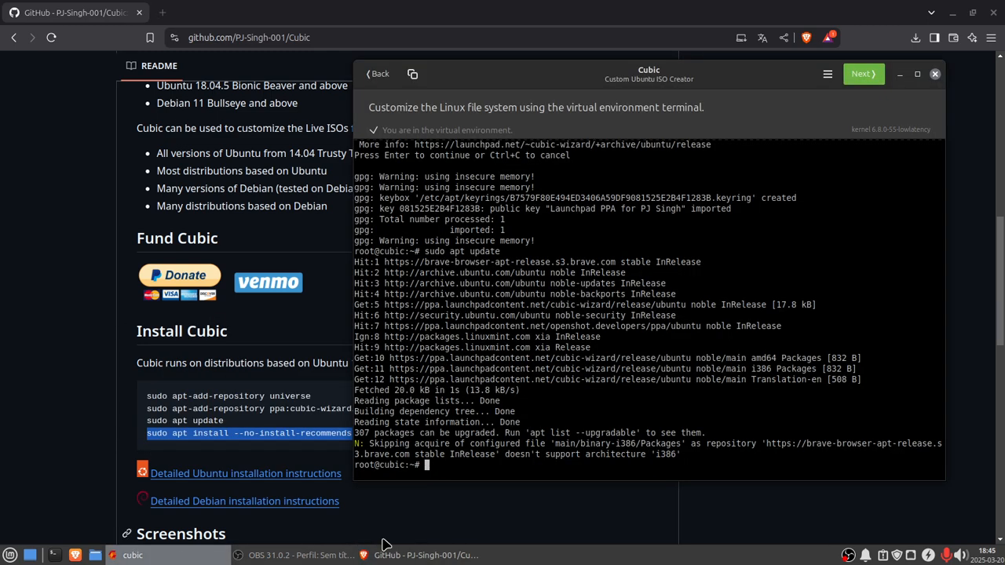
right_click(428, 465)
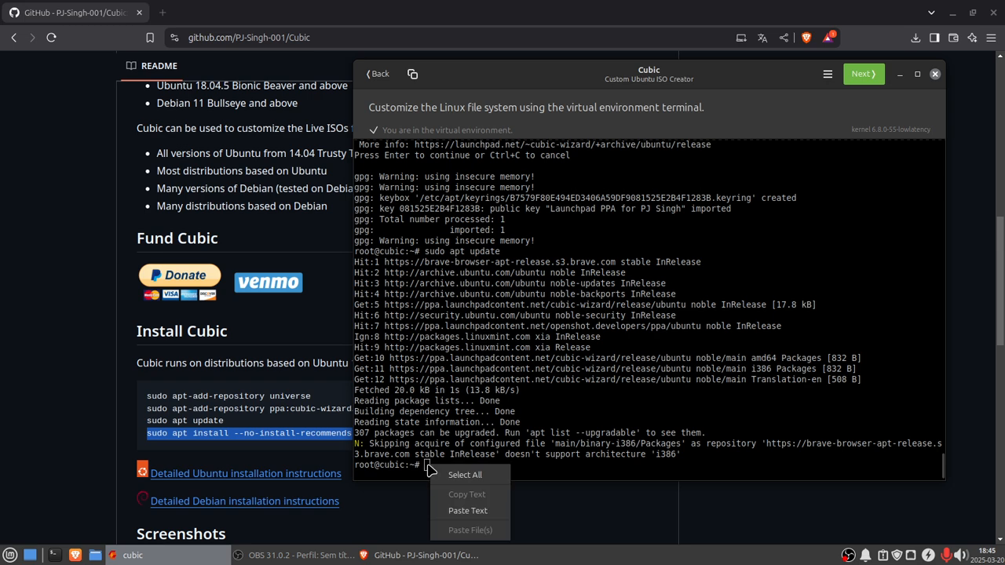
click(470, 522)
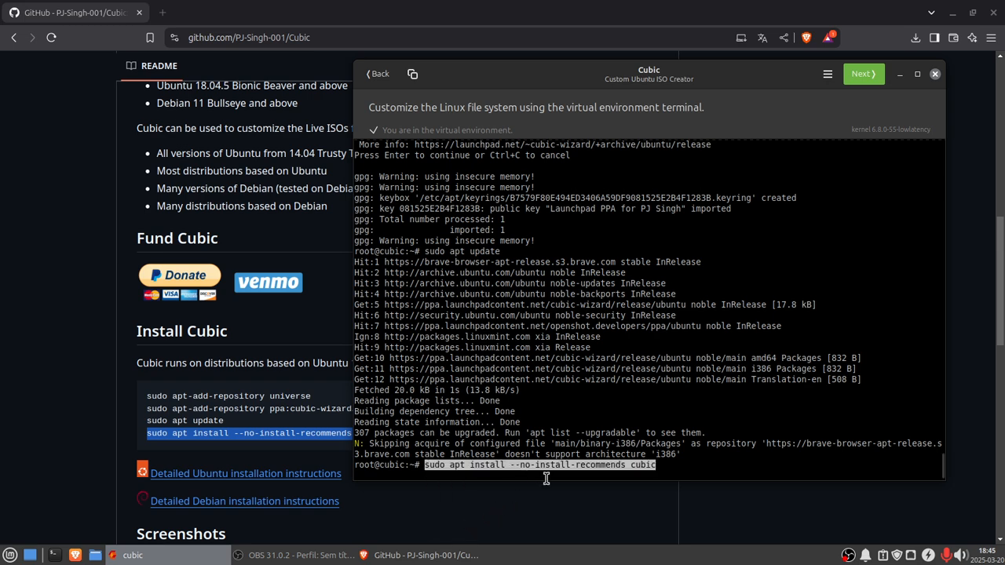
key(Return)
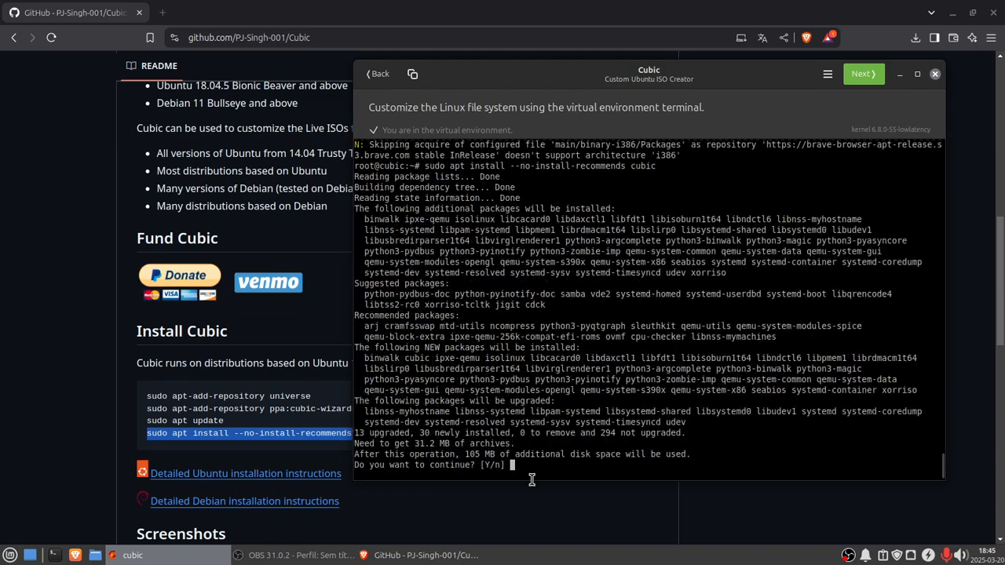
key(Return)
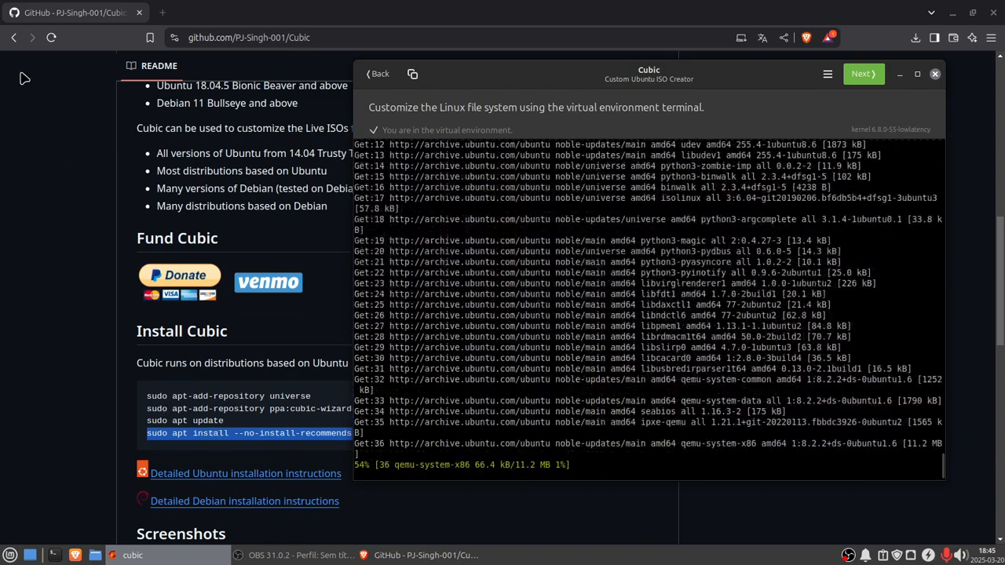
Step: Search the web for telegram and open the Download Telegram Desktop result
click(219, 35)
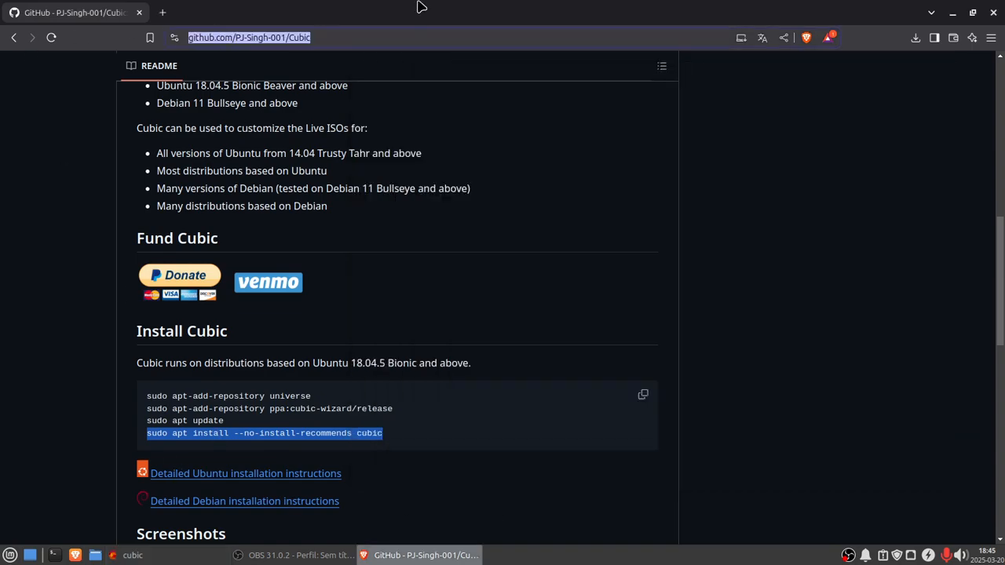
text(telegram)
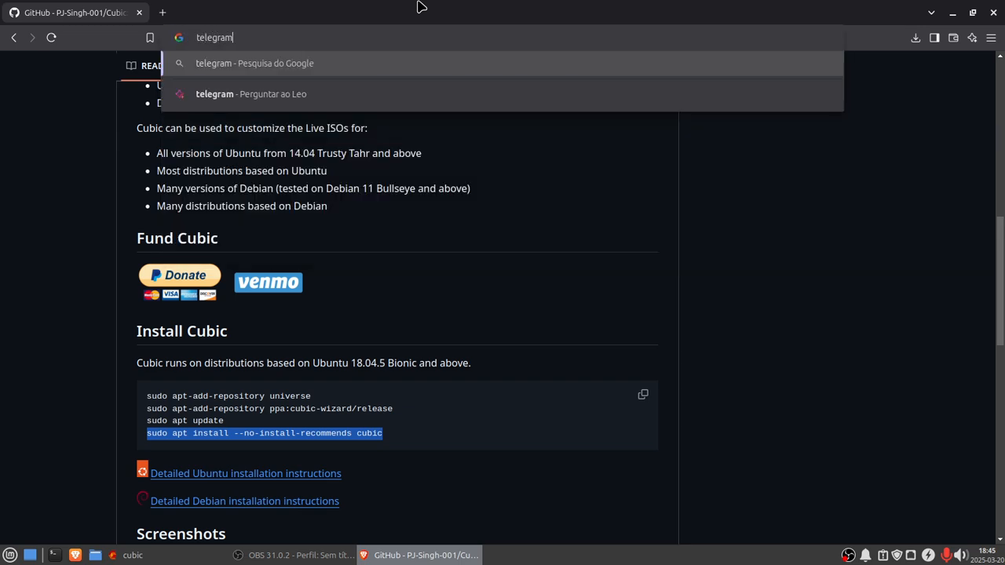
key(Return)
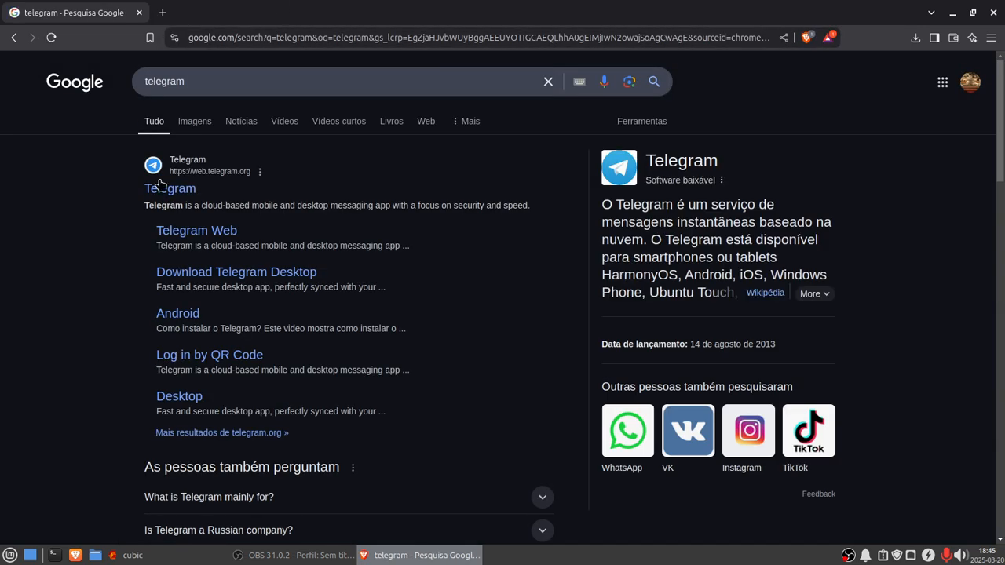
click(219, 273)
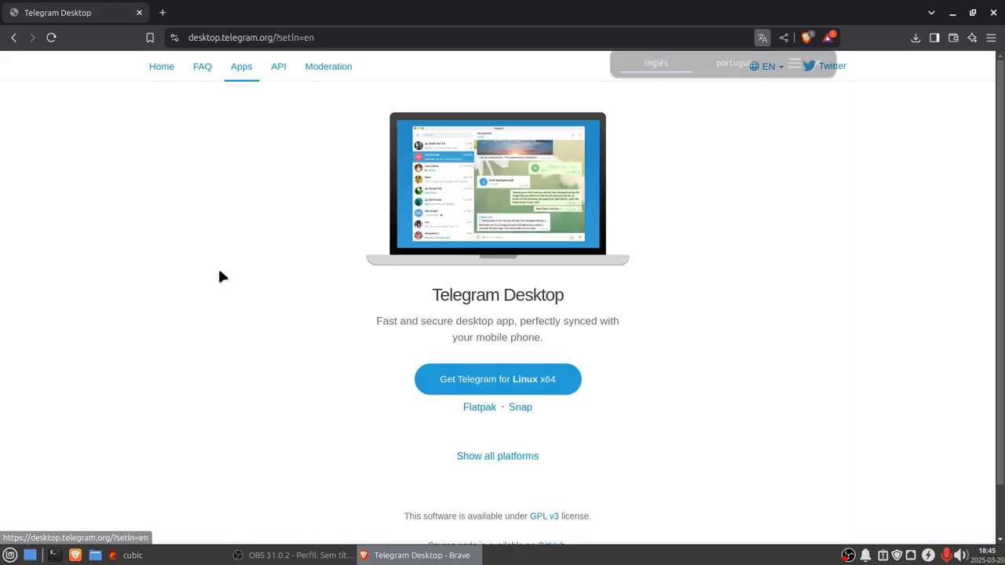
Step: Show all platforms on the Telegram Desktop page and save the Linux x64 download tsetup.5.12.3.tar.xz
scroll(782, 443, down, 1)
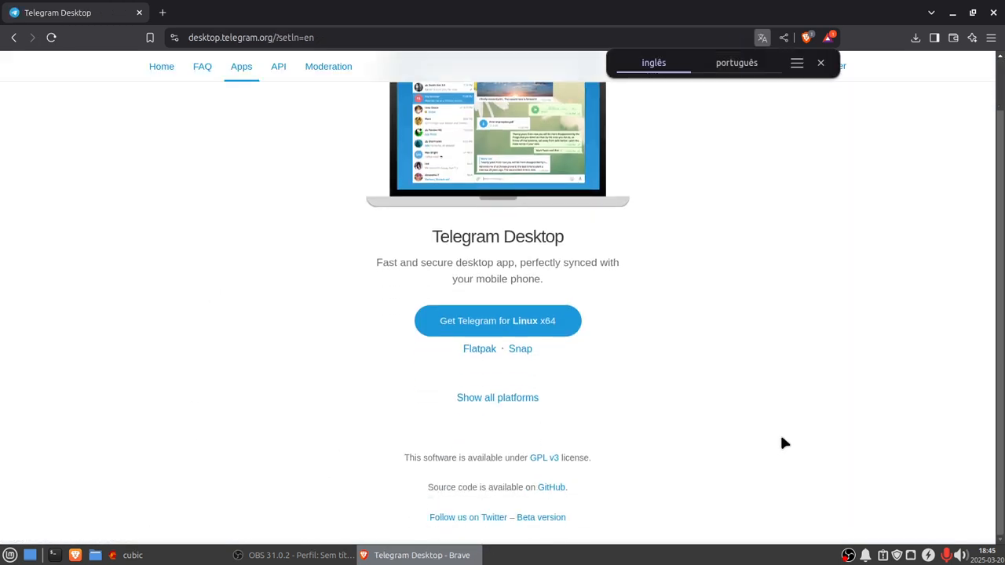
click(488, 401)
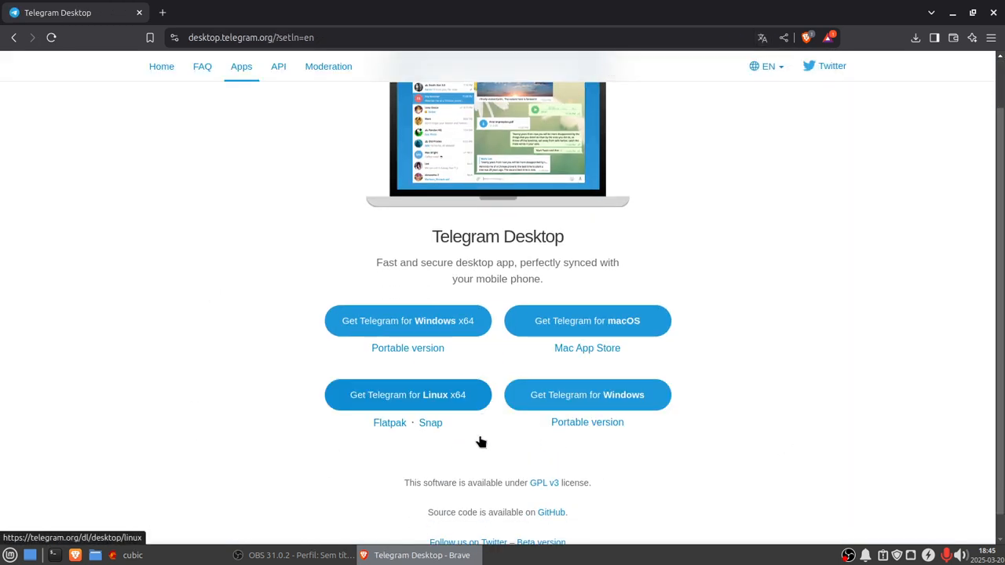
scroll(725, 493, down, 1)
scroll(725, 486, up, 2)
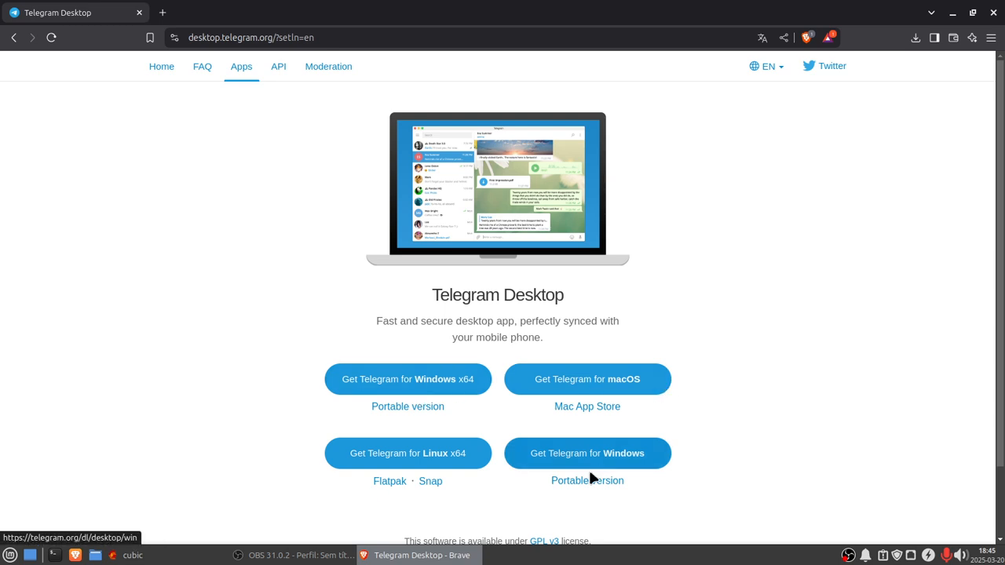
scroll(841, 455, down, 2)
scroll(841, 456, up, 2)
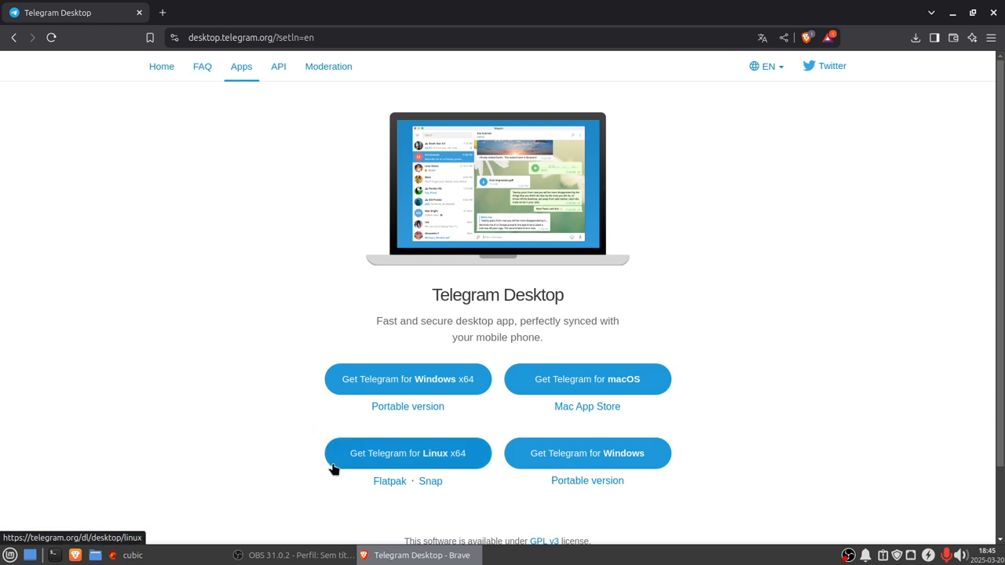
click(395, 458)
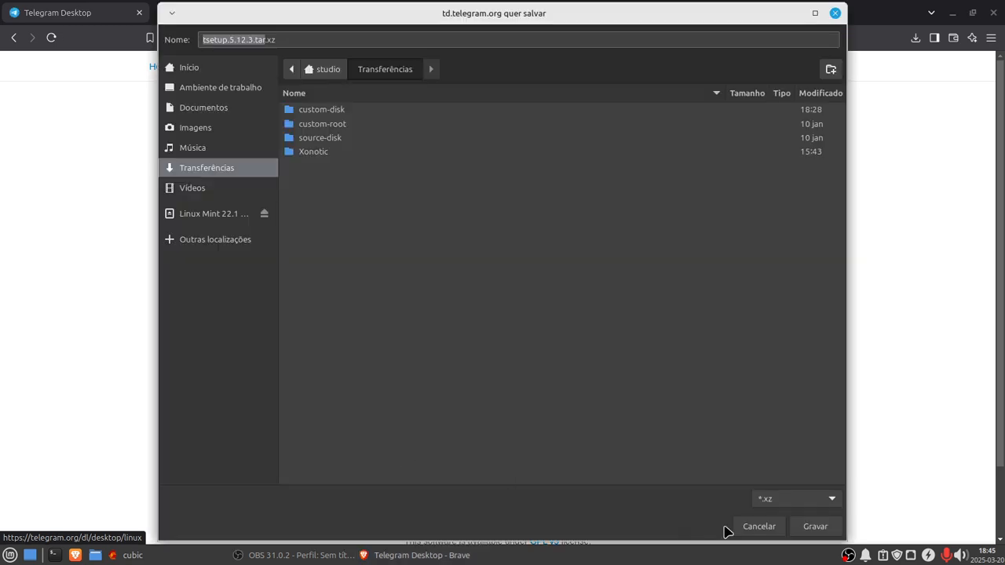
click(816, 526)
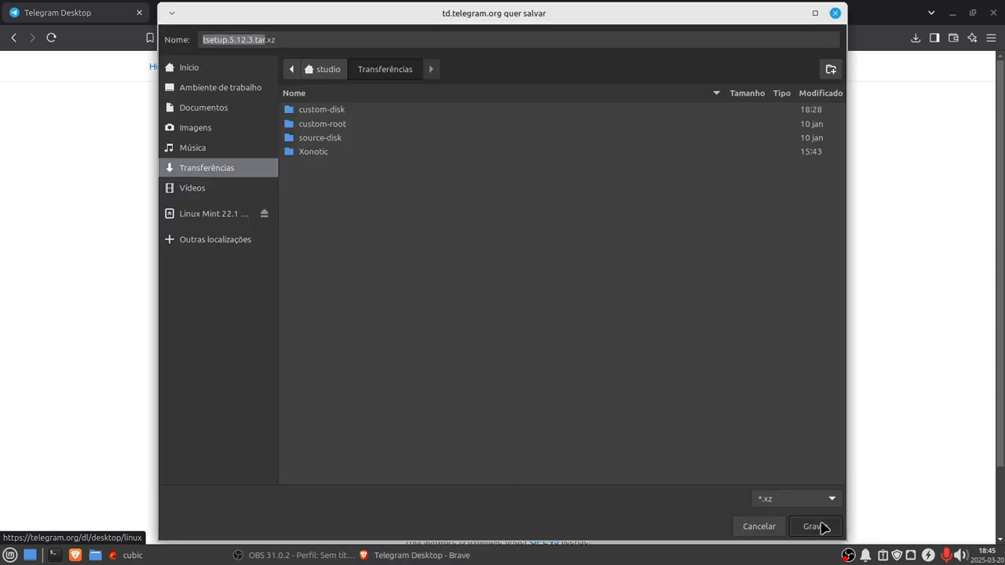
Step: Open the Telegram Flatpak page on Flathub and scroll through its details
click(385, 483)
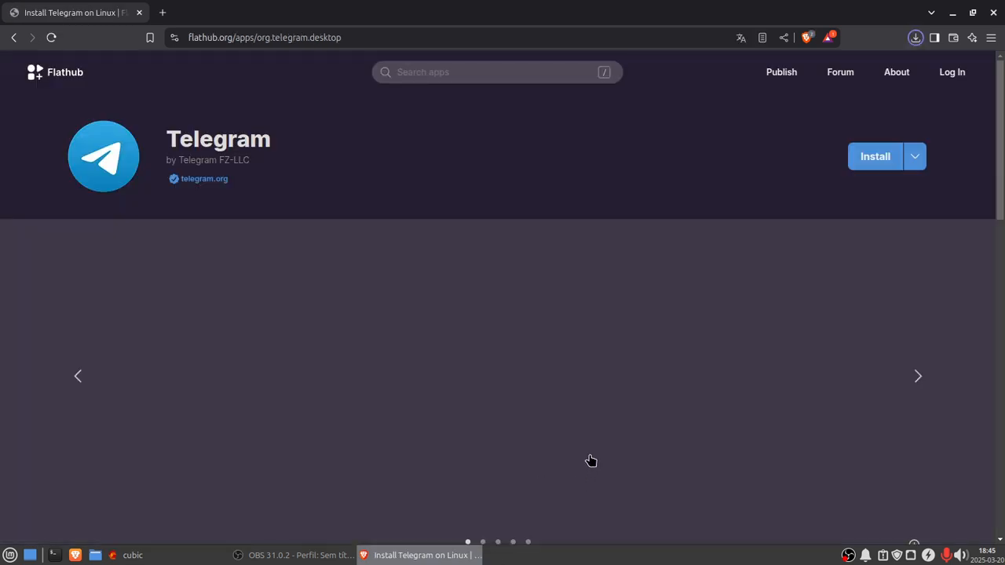
scroll(797, 401, down, 2)
scroll(797, 401, down, 10)
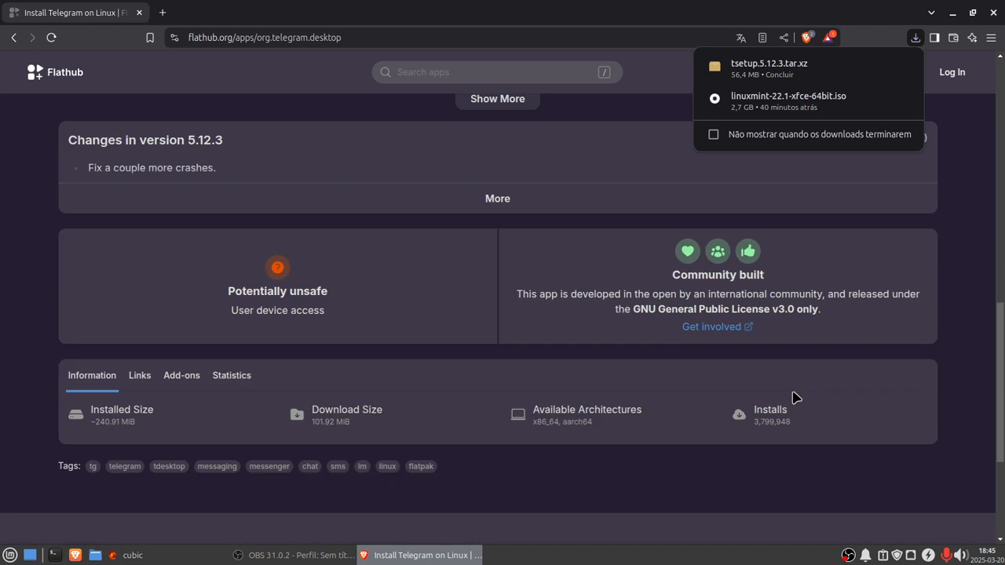
scroll(792, 398, up, 15)
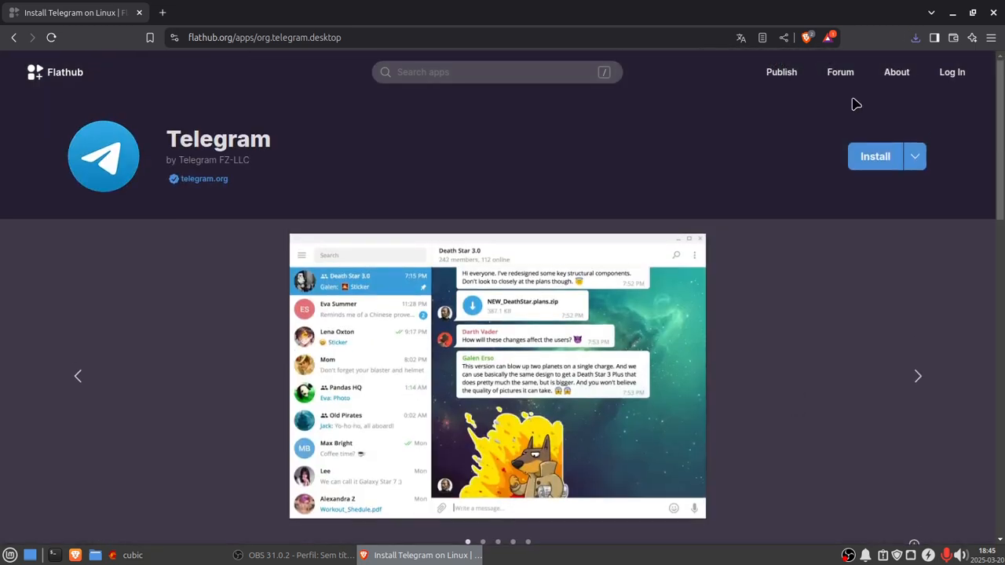
Step: Remove the tsetup.5.12.3.tar.xz entry from the browser's recent downloads list
click(915, 38)
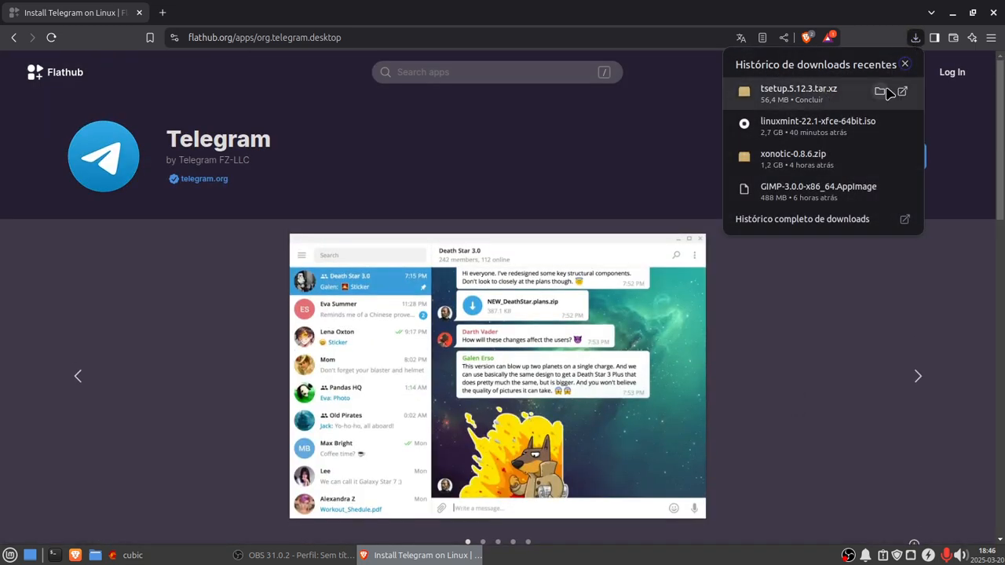
right_click(818, 96)
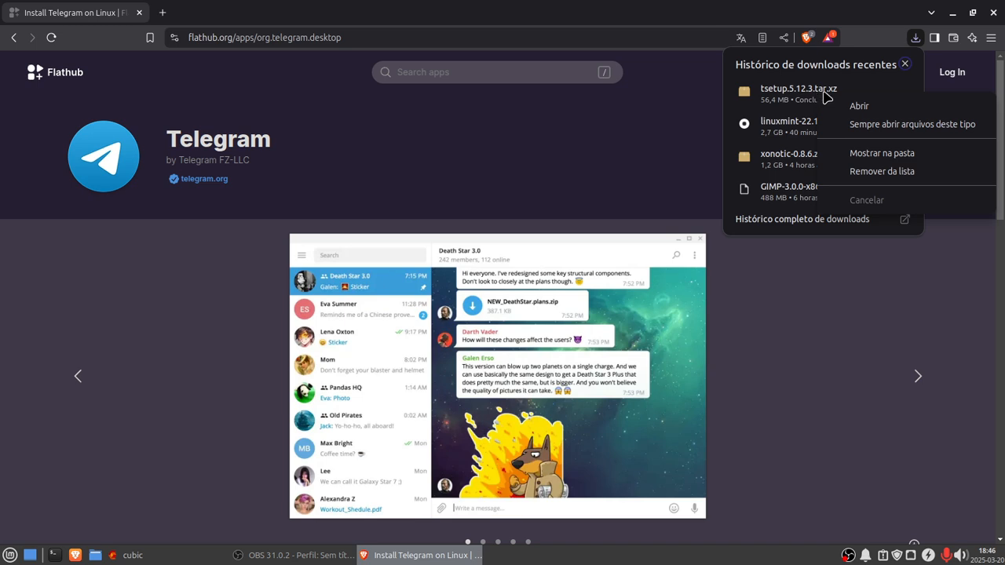
click(879, 174)
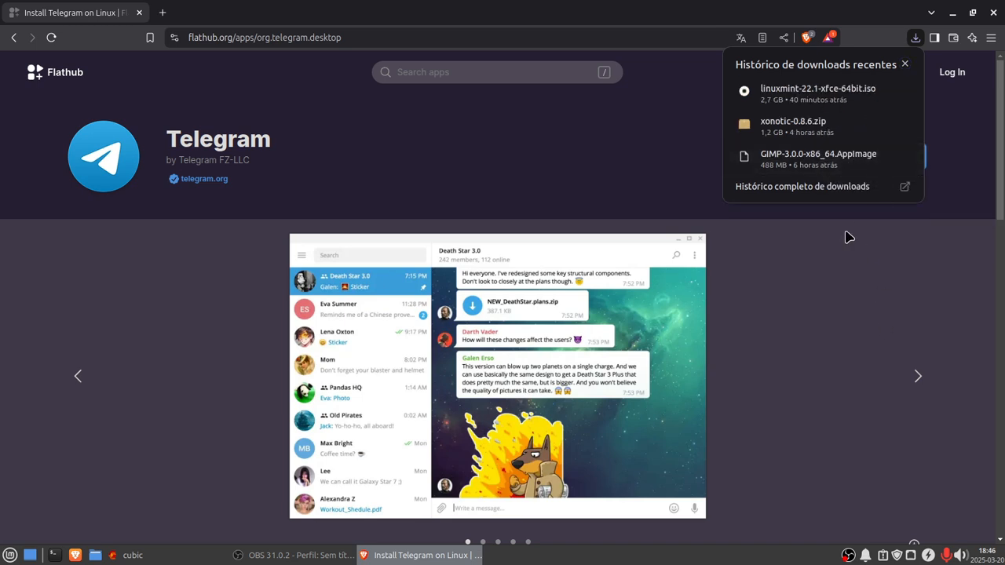
click(616, 159)
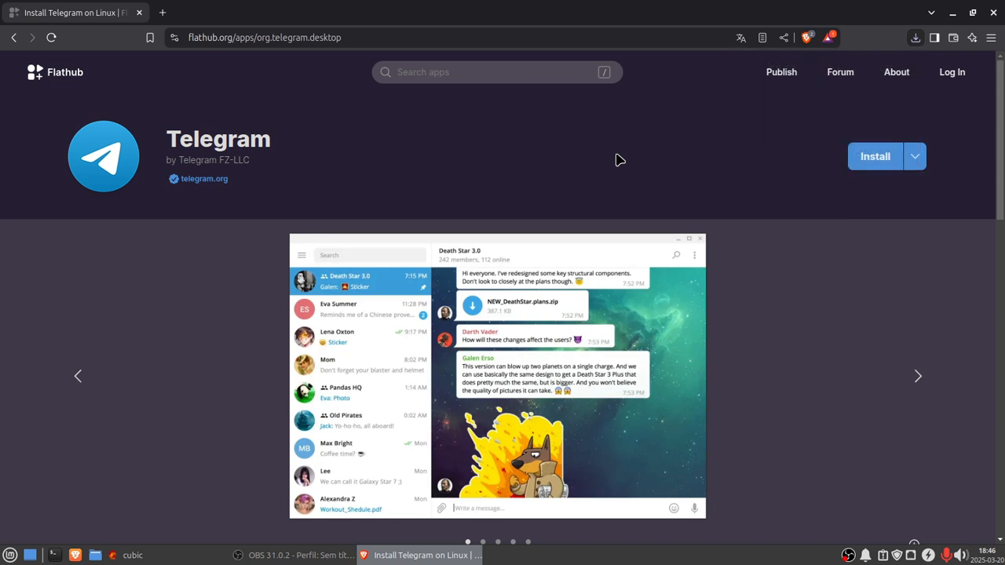
Step: Copy the manual install command flatpak install flathub org.telegram.desktop from Flathub's install options
click(914, 157)
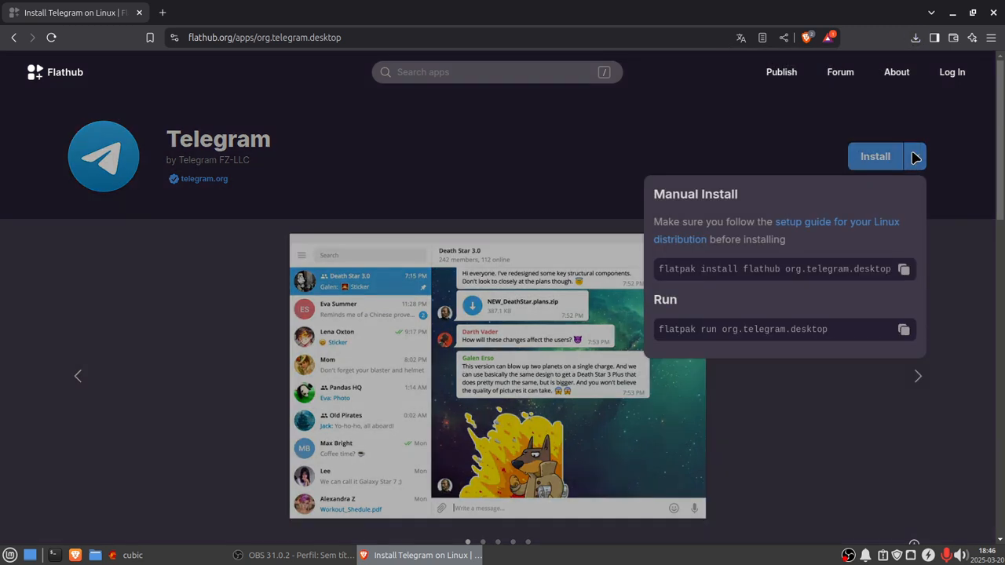
click(905, 269)
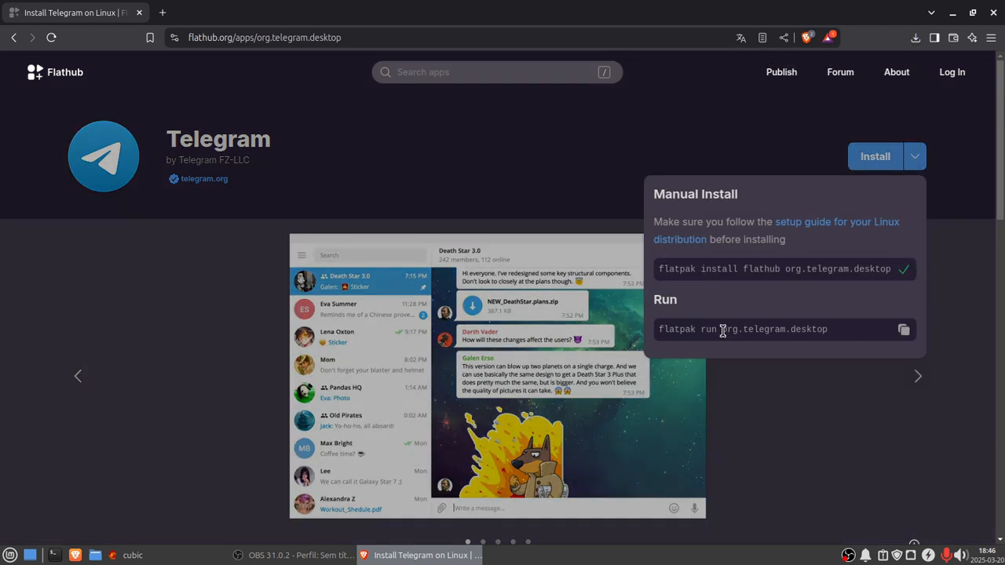
Step: Return to the Cubic terminal and rerun sudo apt update
click(128, 555)
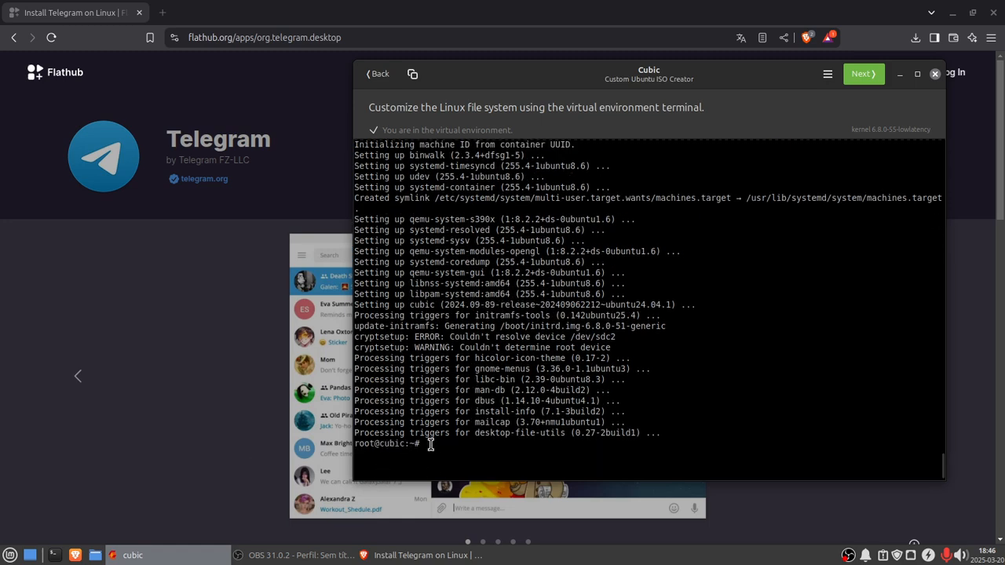
key(Up)
key(Up)
key(Return)
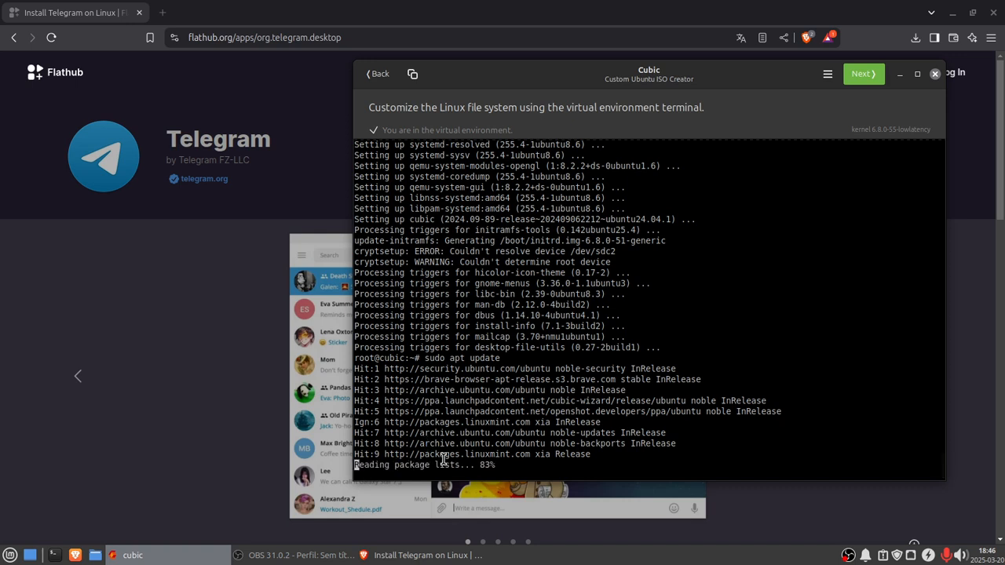
Step: Paste and run flatpak install flathub org.telegram.desktop, choosing the system installation and confirming both prompts
right_click(434, 469)
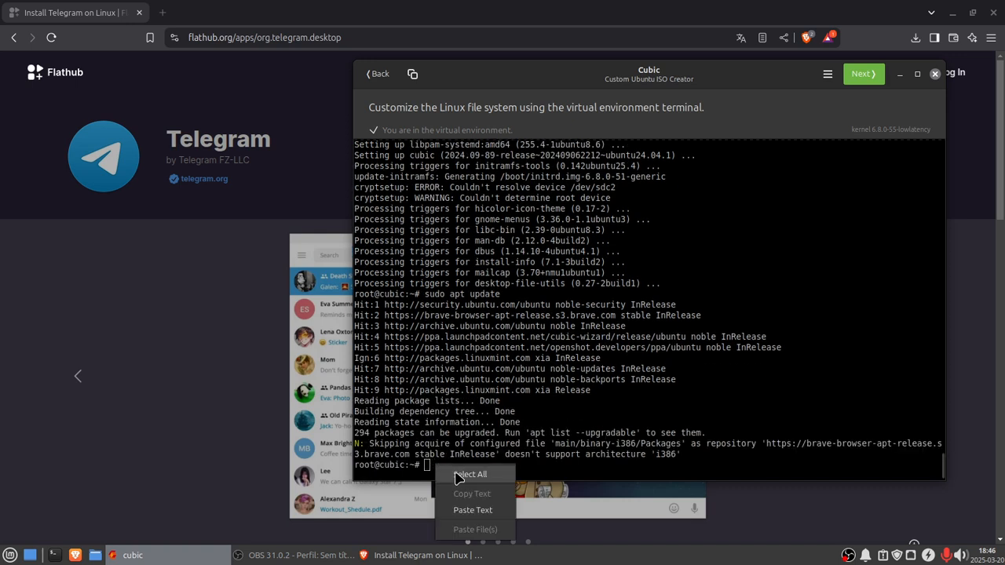
click(456, 510)
key(Return)
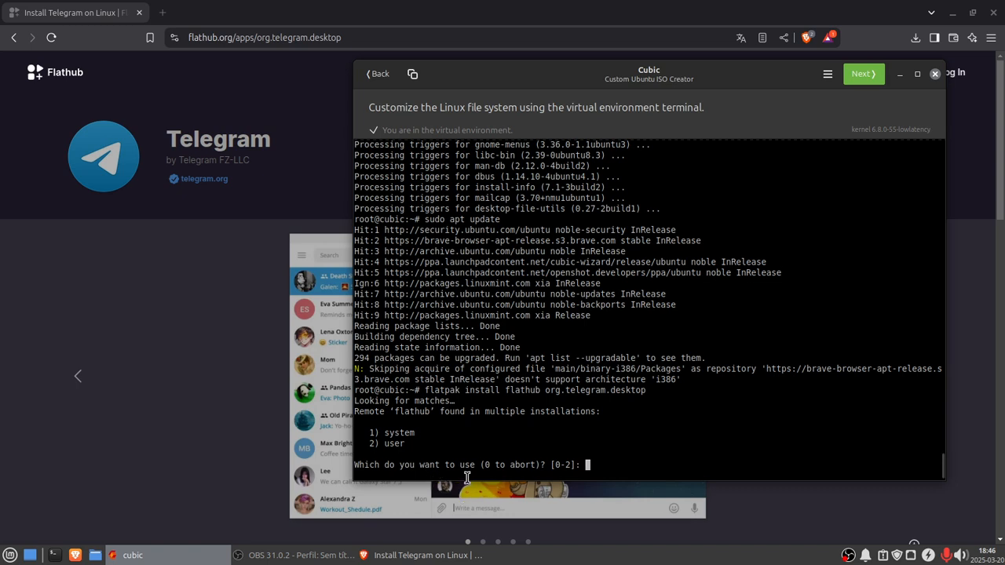
text(1)
key(Return)
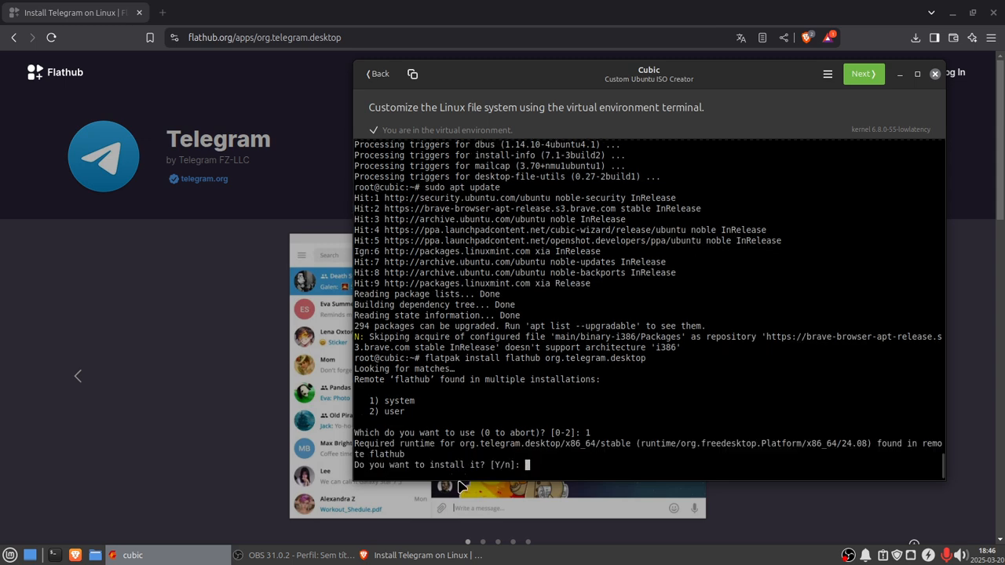
text(y)
key(Return)
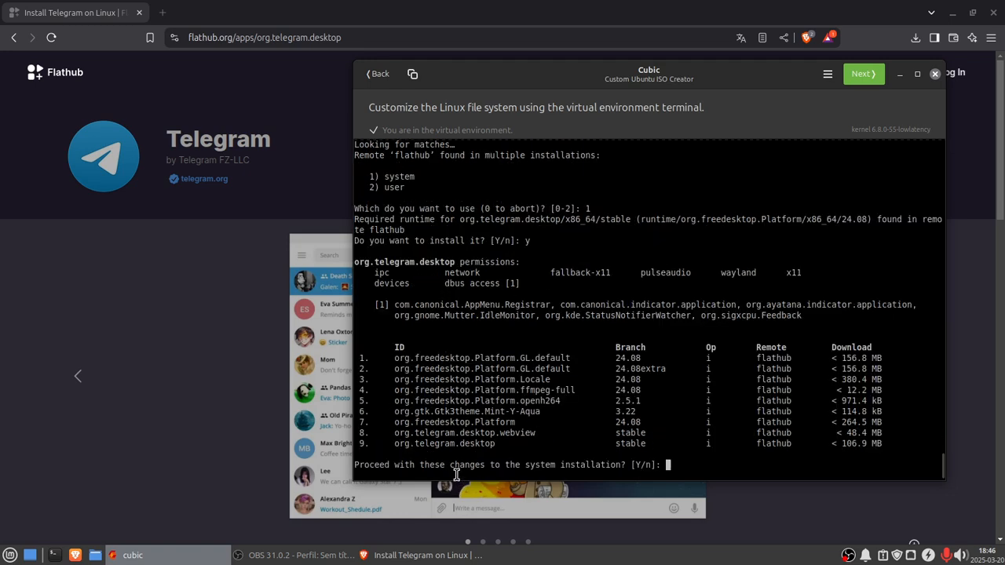
text(y)
key(Return)
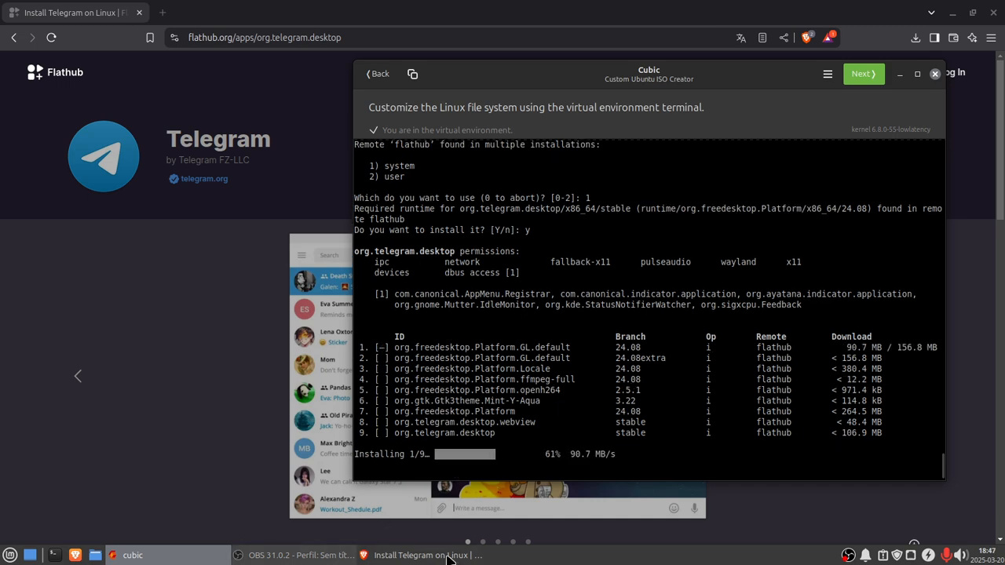
Step: Install vlc, lmms, ardour, hydrogen, audacity, asunder, blender, darktable, inkscape and krita with sudo apt install, confirming the prompt
click(424, 555)
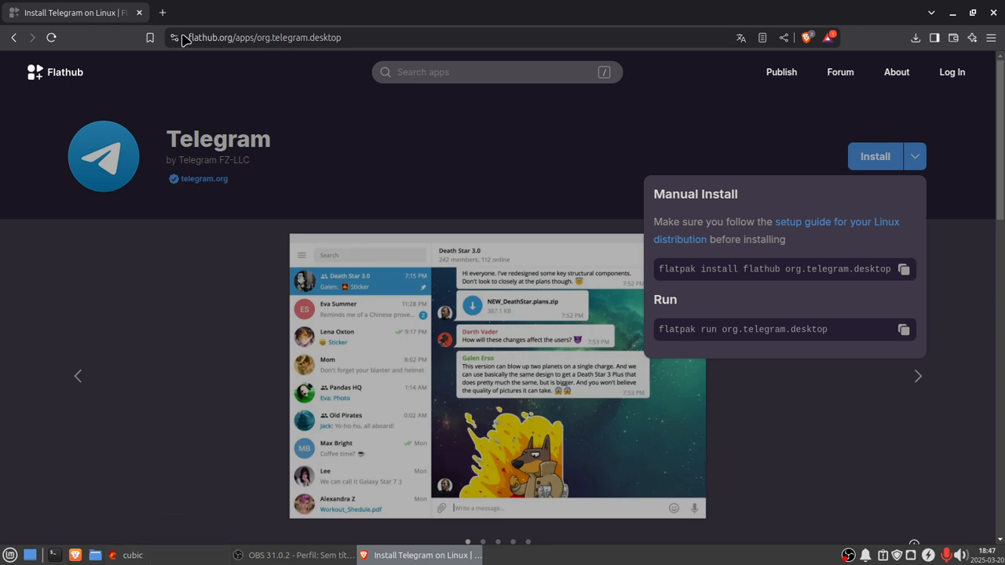
click(154, 557)
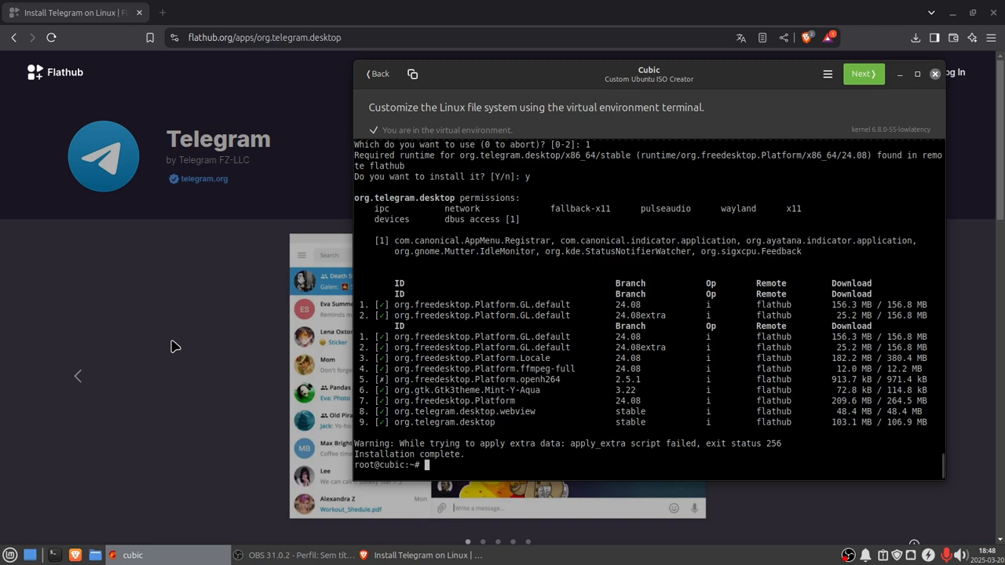
key(Up)
key(Up)
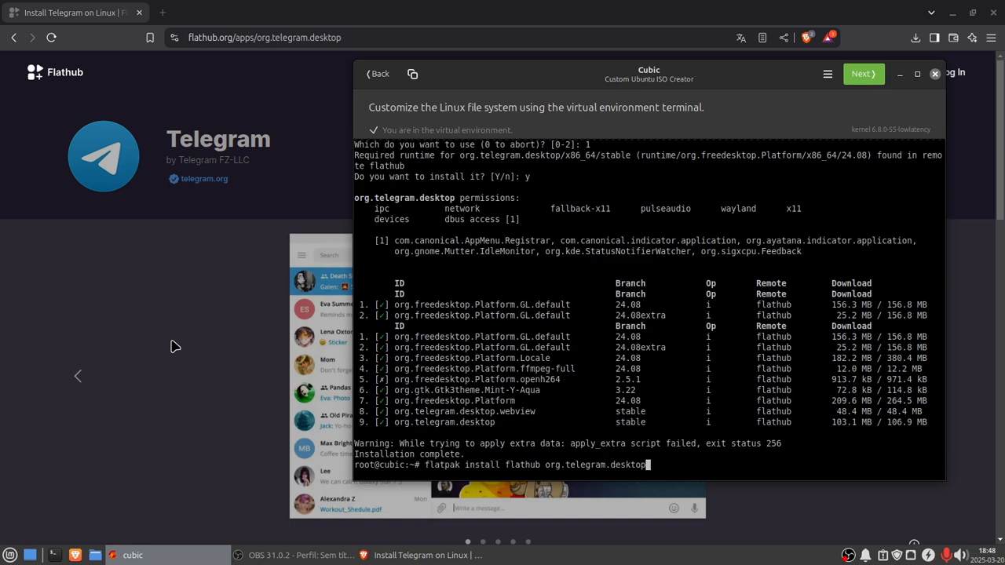
key(Up)
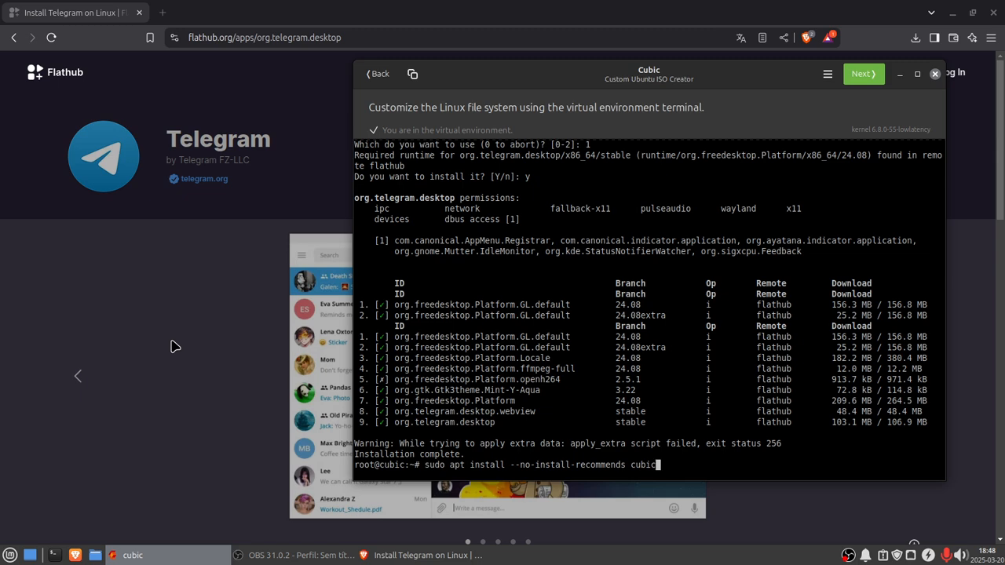
key(BackSpace)
key(BackSpace)
key(BackSpace)
key(BackSpace)
key(BackSpace)
key(BackSpace)
key(BackSpace)
key(BackSpace)
key(BackSpace)
key(BackSpace)
key(BackSpace)
key(BackSpace)
key(BackSpace)
key(BackSpace)
key(BackSpace)
key(BackSpace)
key(BackSpace)
key(BackSpace)
key(BackSpace)
key(BackSpace)
key(BackSpace)
key(BackSpace)
key(BackSpace)
key(BackSpace)
key(BackSpace)
key(BackSpace)
key(BackSpace)
key(BackSpace)
key(BackSpace)
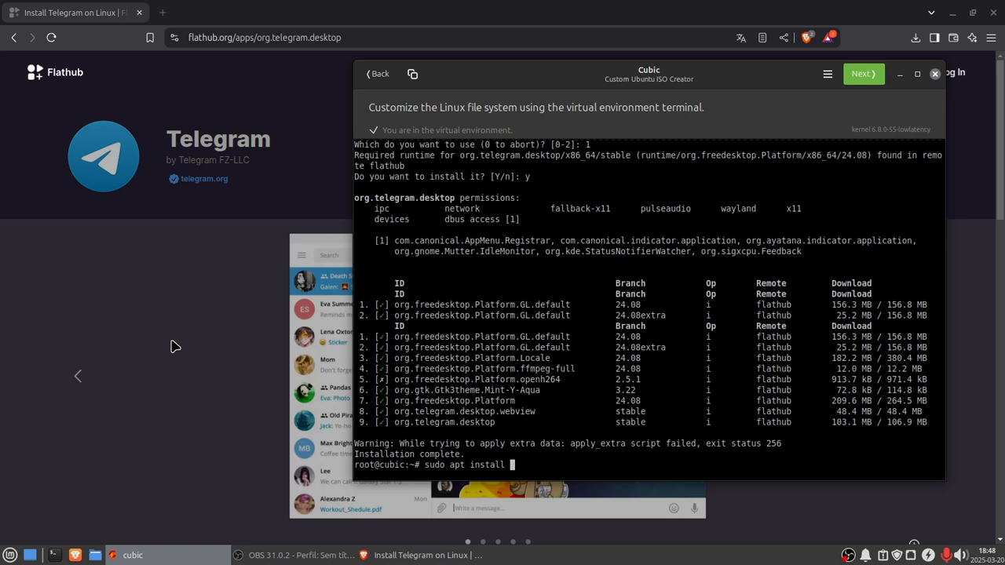
text(vlc lmms ardour hydrogen)
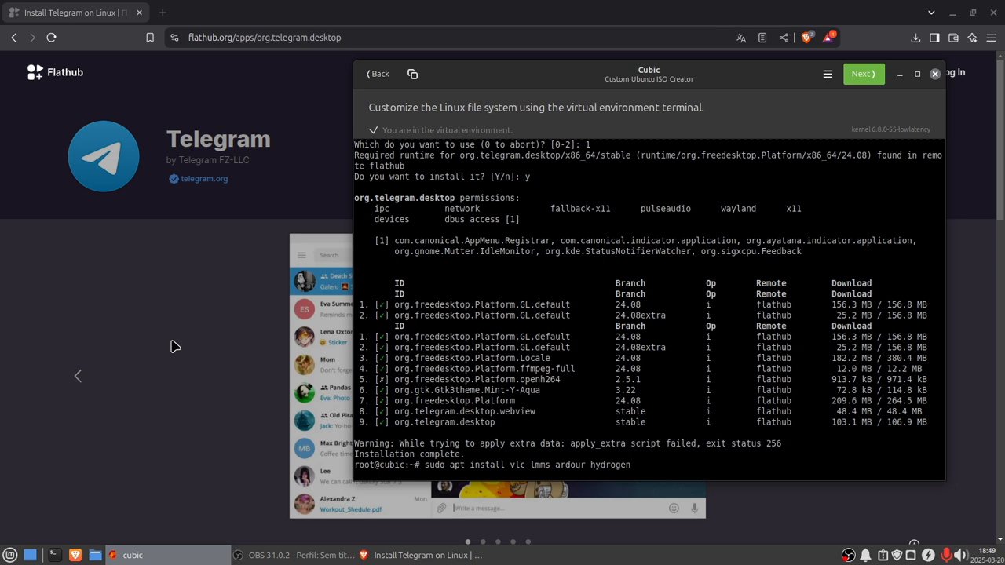
text( audacity asunder blender)
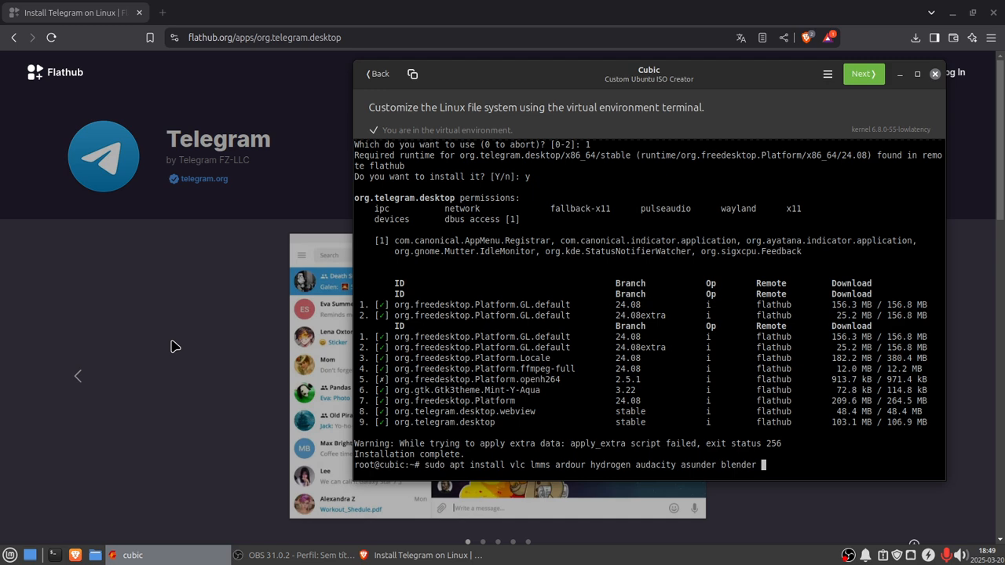
text( darktable inkscape)
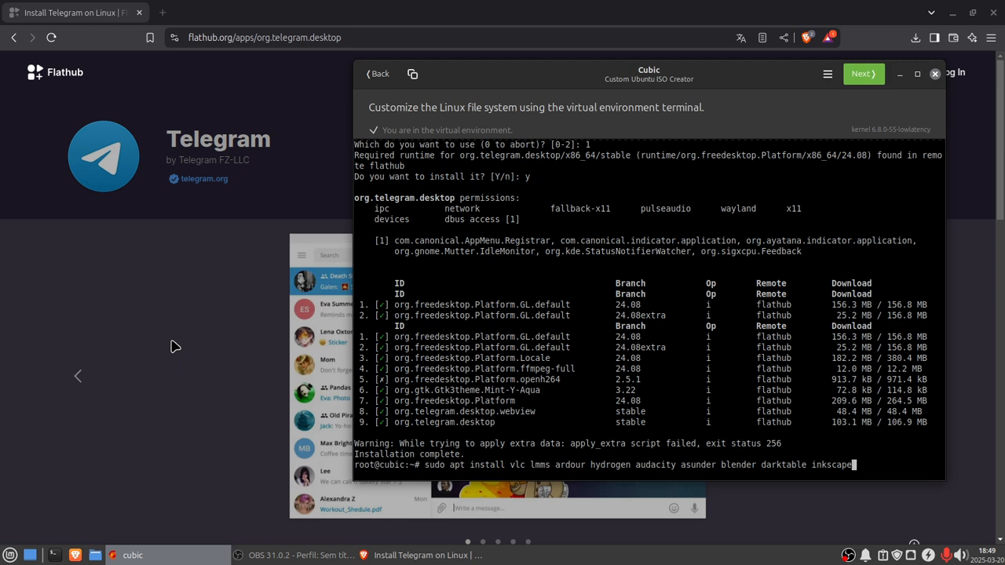
text( krit)
text(openshot)
key(BackSpace)
key(BackSpace)
key(BackSpace)
key(BackSpace)
key(BackSpace)
key(BackSpace)
key(BackSpace)
key(BackSpace)
key(Return)
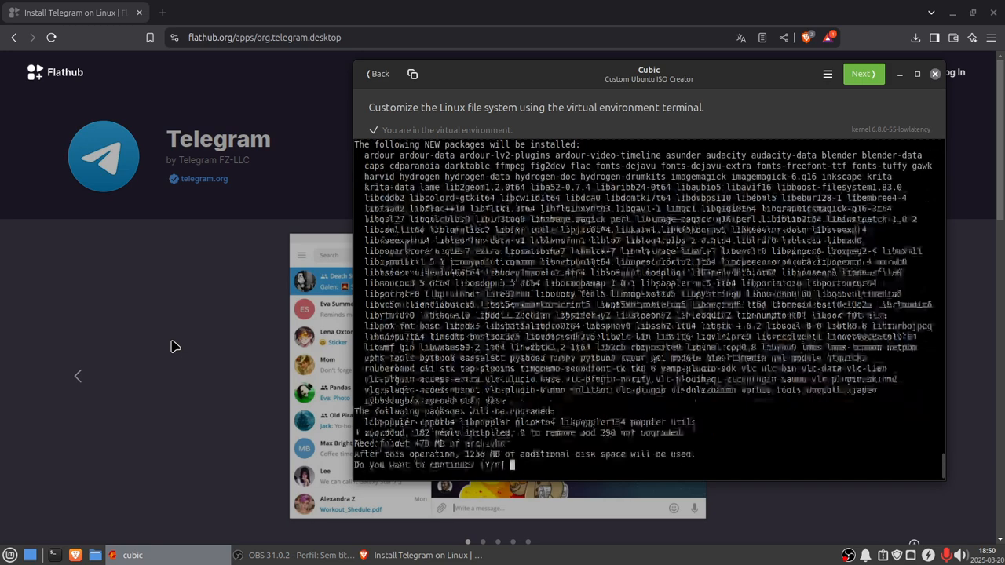
text(y)
key(Return)
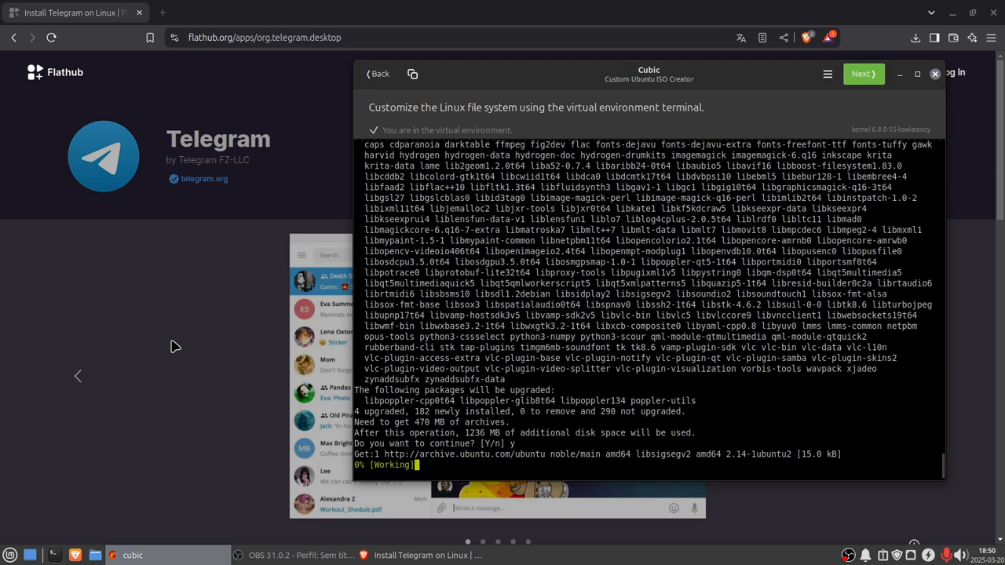
Step: Search the web for openshot in a new tab and open OpenShot's PPA installation instructions page
click(162, 15)
click(162, 15)
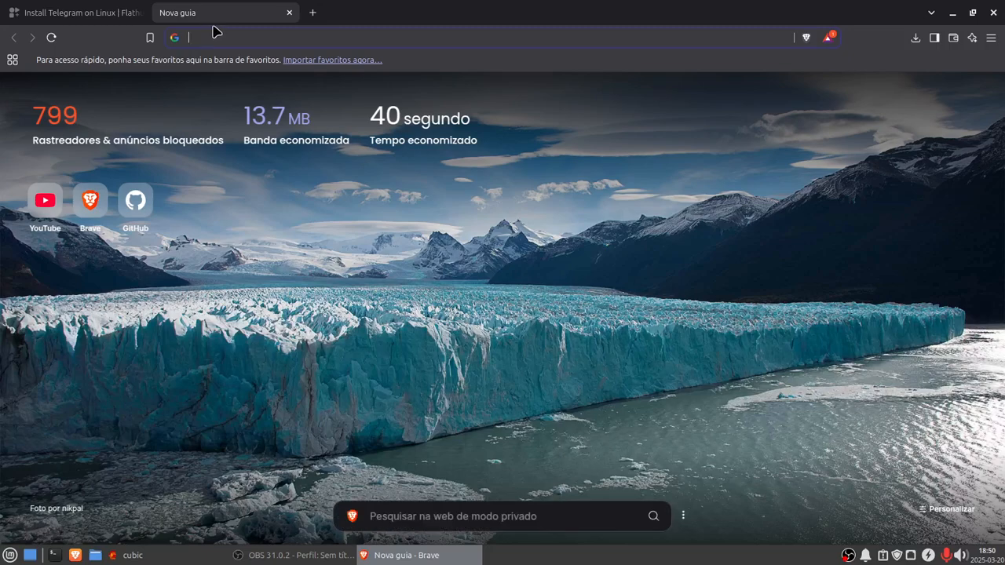
text(opensh)
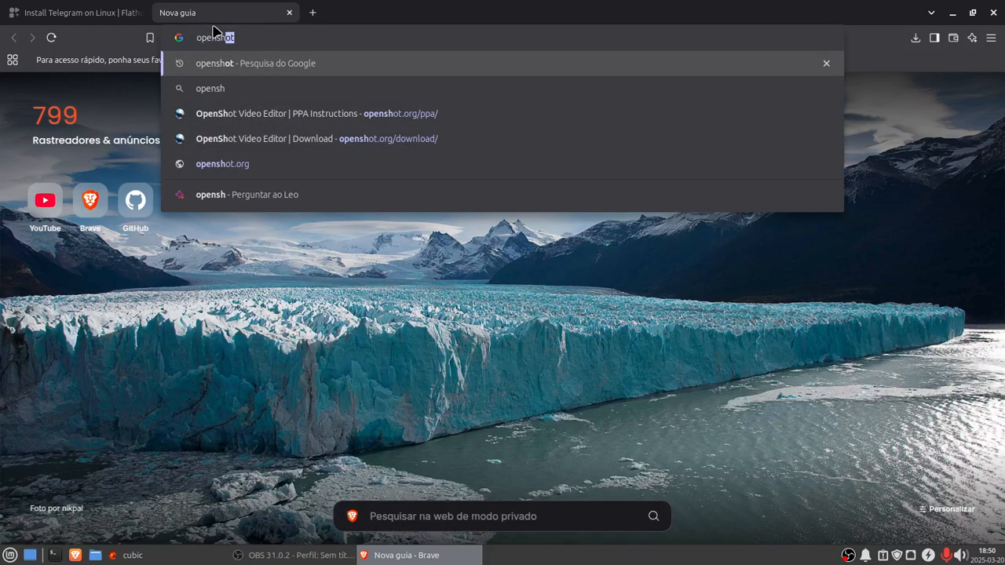
text(ot)
key(Return)
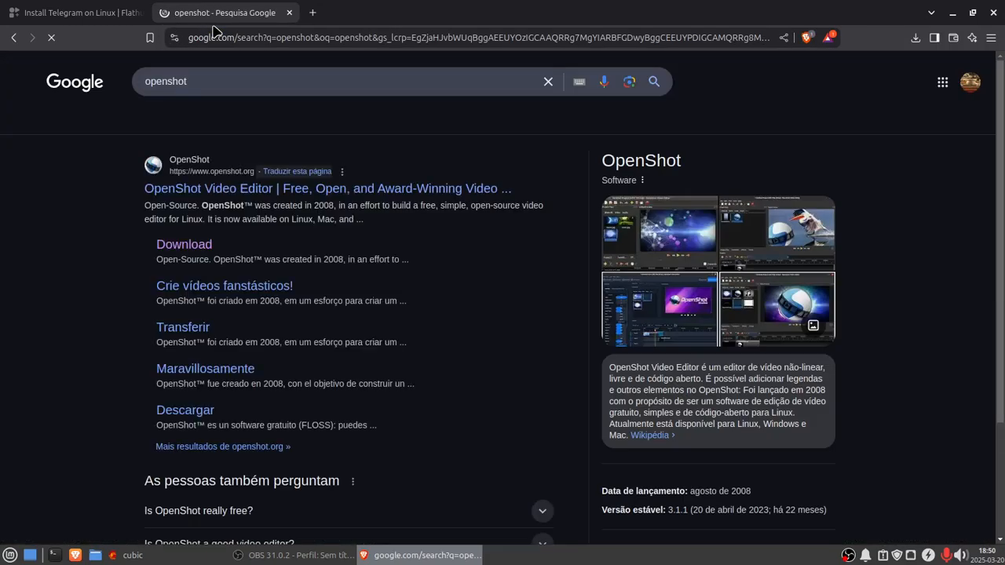
click(189, 245)
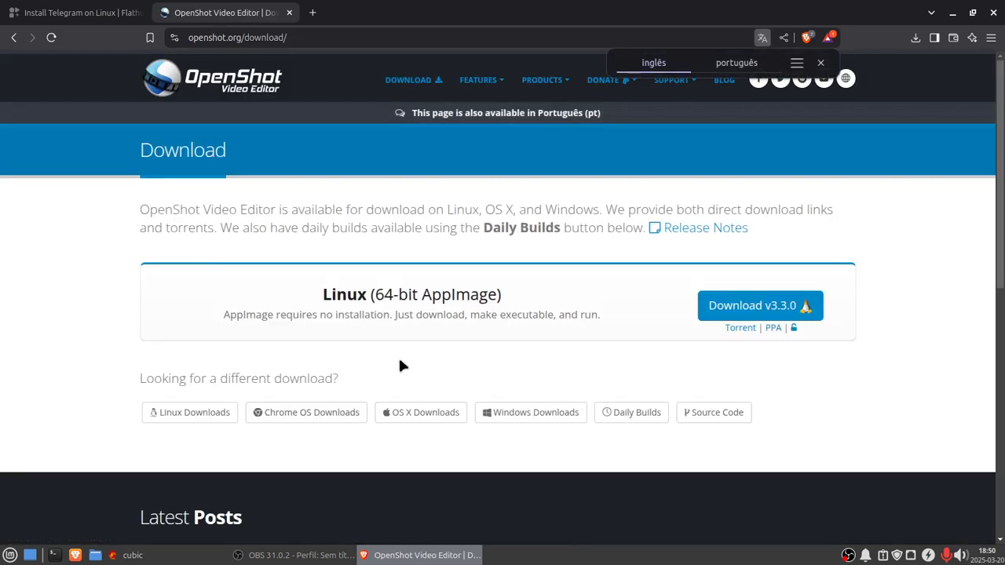
click(773, 327)
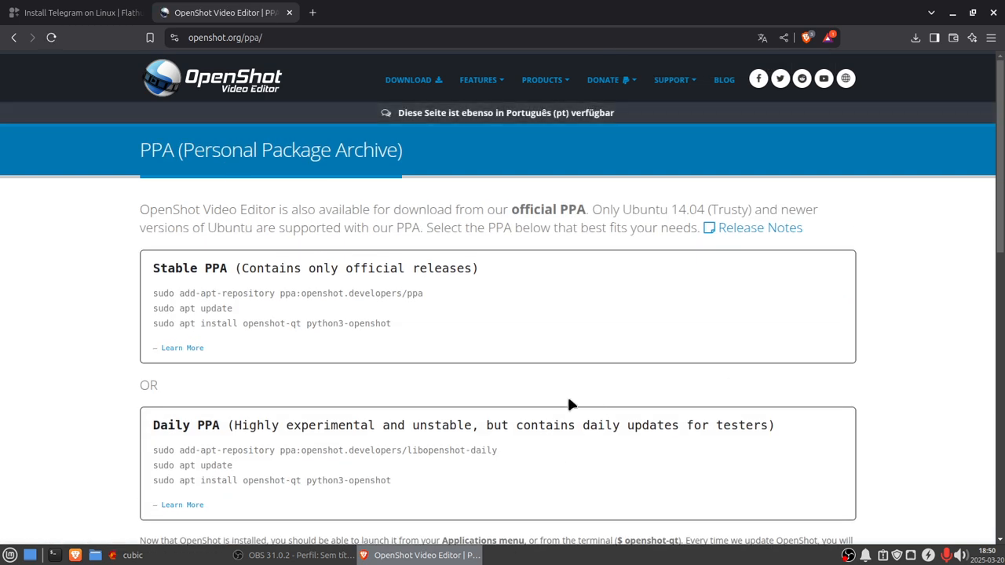
click(168, 558)
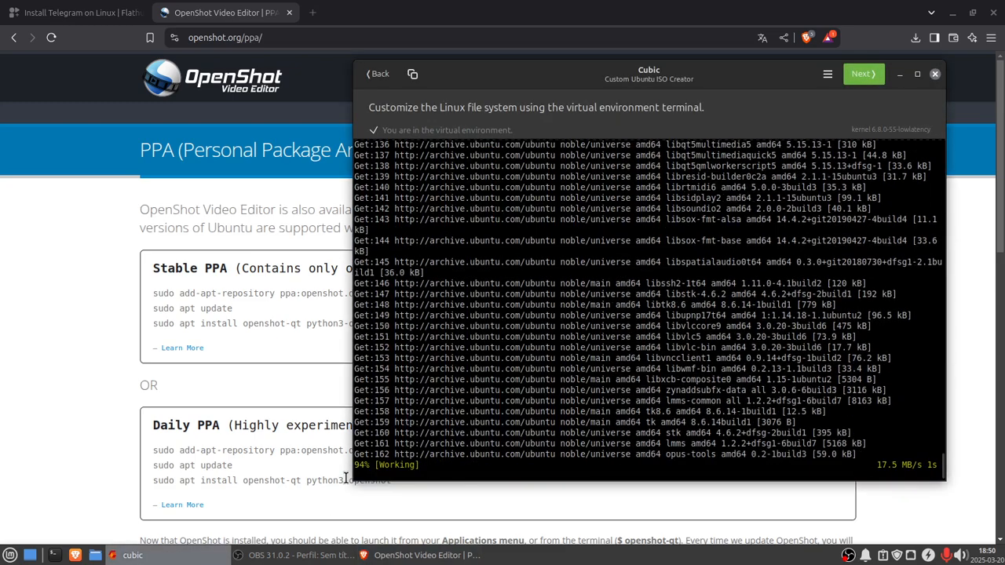
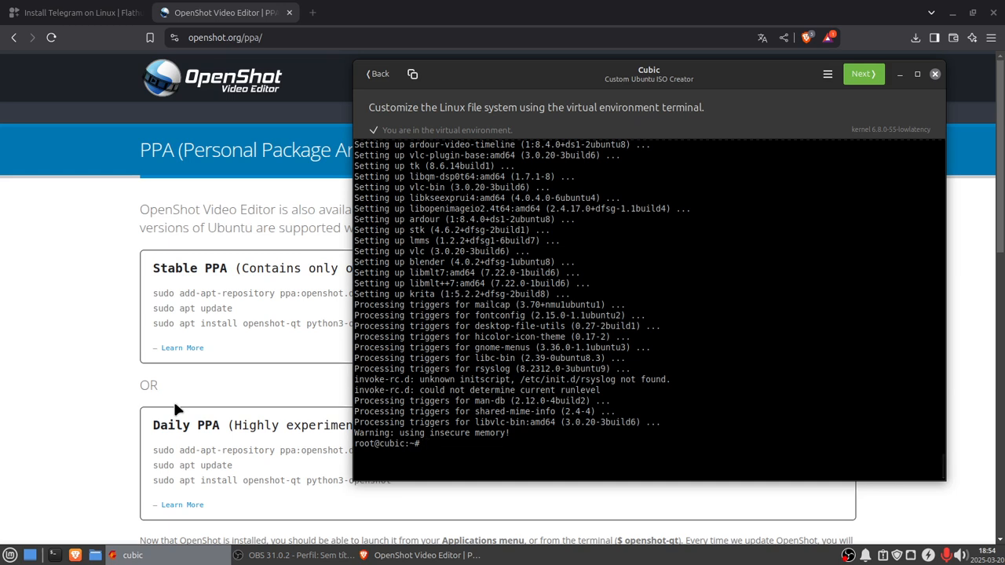
Step: Try to install clementime with sudo apt install in the Cubic terminal
key(Up)
key(BackSpace)
key(BackSpace)
key(BackSpace)
key(BackSpace)
key(BackSpace)
key(BackSpace)
key(BackSpace)
key(BackSpace)
key(BackSpace)
key(BackSpace)
key(BackSpace)
key(BackSpace)
key(BackSpace)
key(BackSpace)
key(BackSpace)
key(BackSpace)
key(BackSpace)
key(BackSpace)
key(BackSpace)
key(BackSpace)
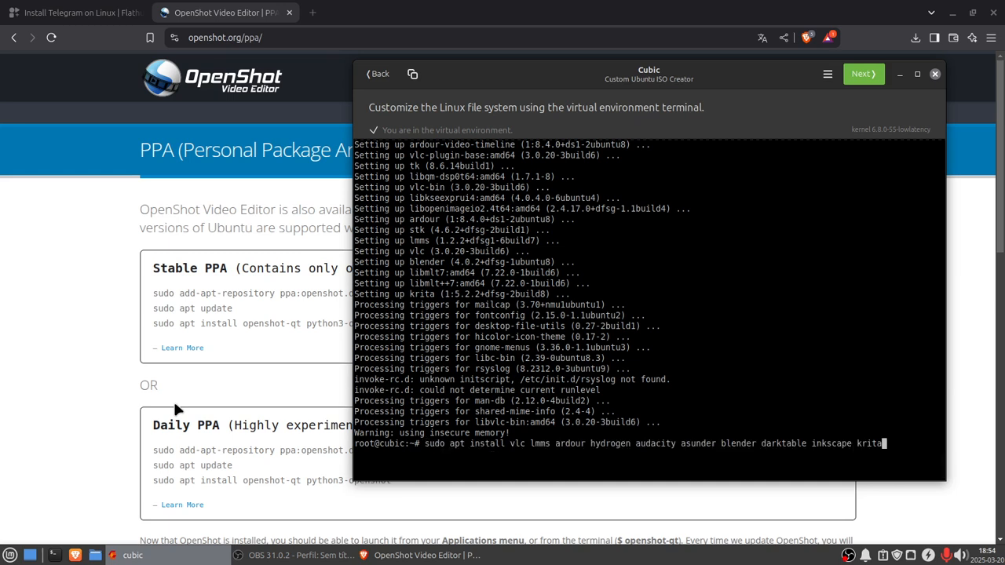
key(BackSpace)
key(BackSpace)
key(BackSpace)
key(BackSpace)
key(BackSpace)
key(BackSpace)
key(BackSpace)
key(BackSpace)
key(BackSpace)
key(BackSpace)
key(BackSpace)
key(BackSpace)
key(BackSpace)
key(BackSpace)
key(BackSpace)
key(BackSpace)
key(BackSpace)
key(BackSpace)
key(BackSpace)
key(BackSpace)
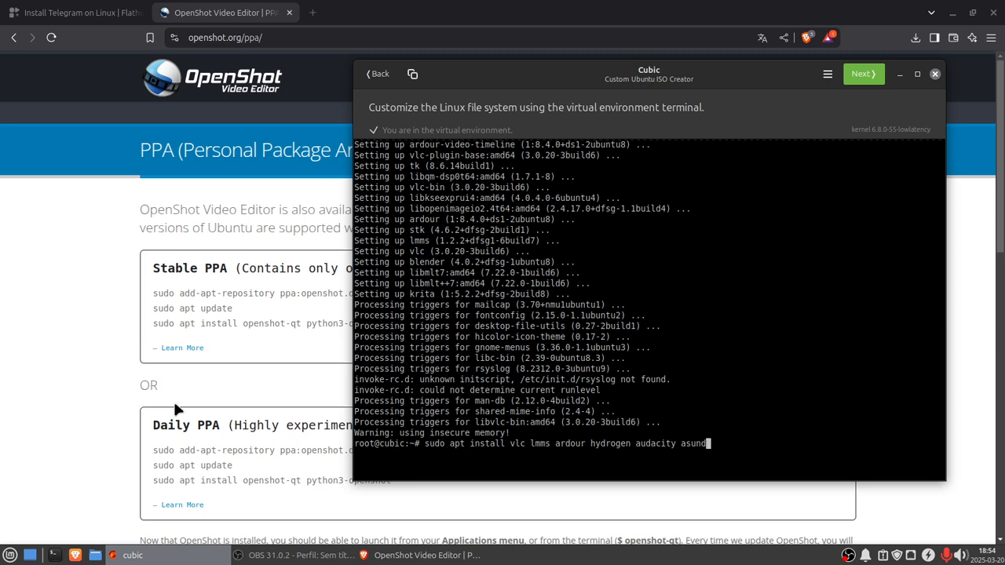
key(BackSpace)
key(BackSpace)
key(BackSpace)
key(BackSpace)
key(BackSpace)
key(BackSpace)
key(BackSpace)
key(BackSpace)
key(BackSpace)
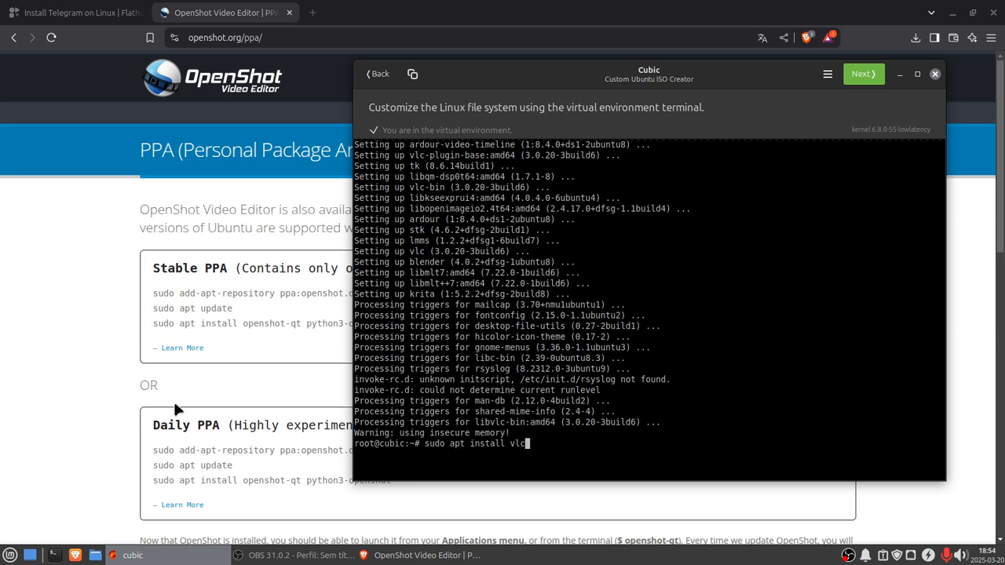
text(clementi)
text(ne)
key(BackSpace)
key(BackSpace)
text(me)
key(Return)
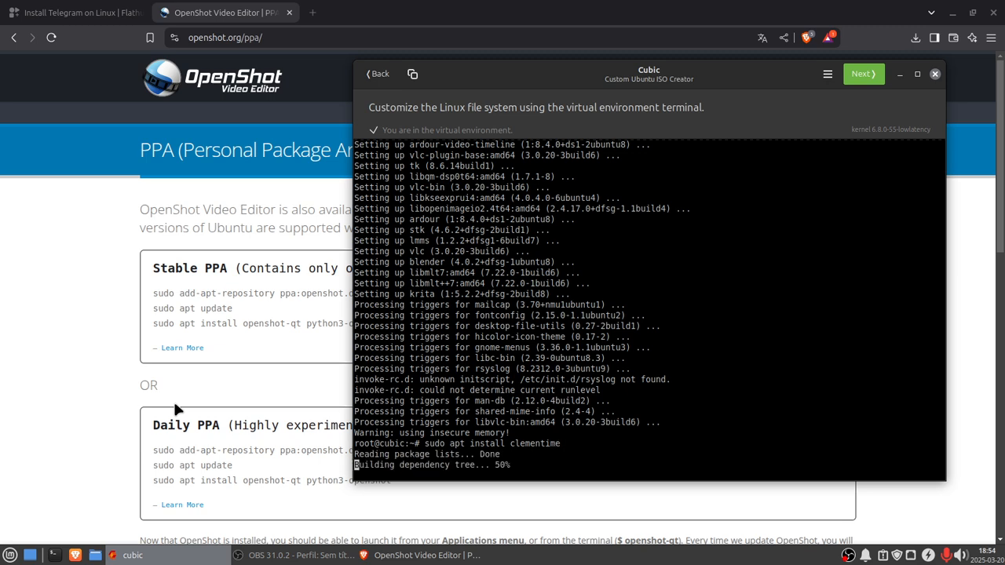
Step: Correct the package name to clementine, rerun the install and confirm the prompt
key(Up)
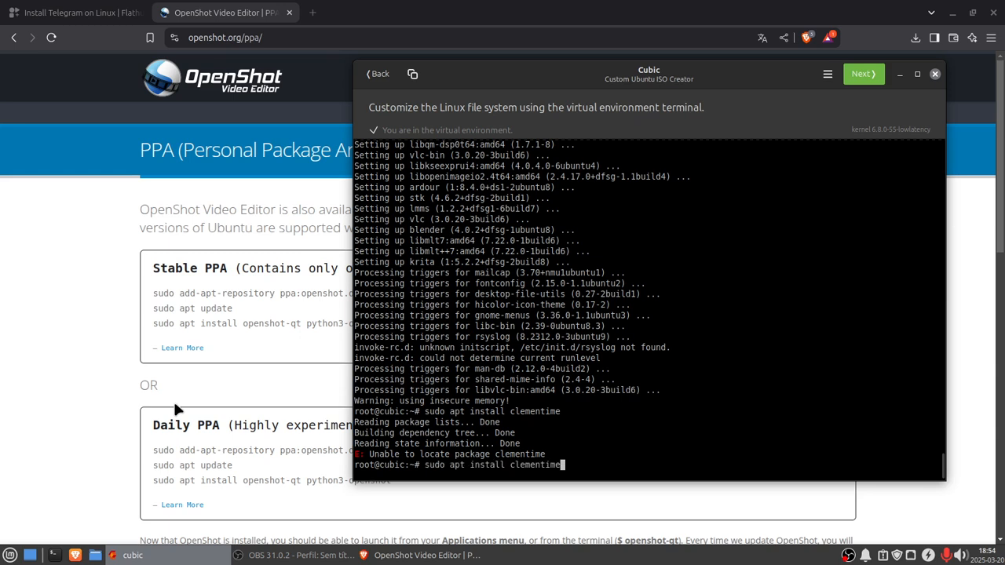
key(BackSpace)
key(BackSpace)
text(ne)
key(Return)
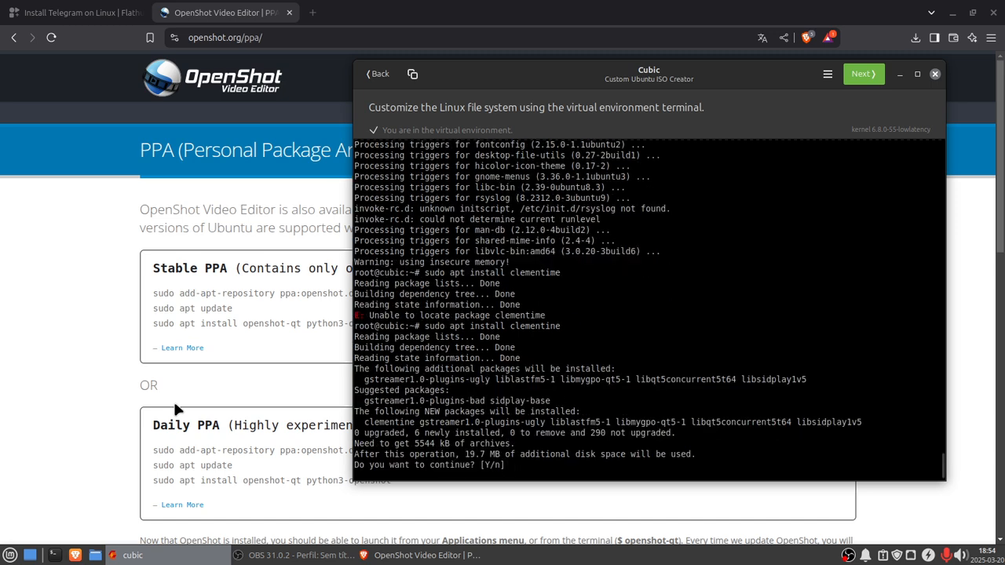
text(y)
key(Return)
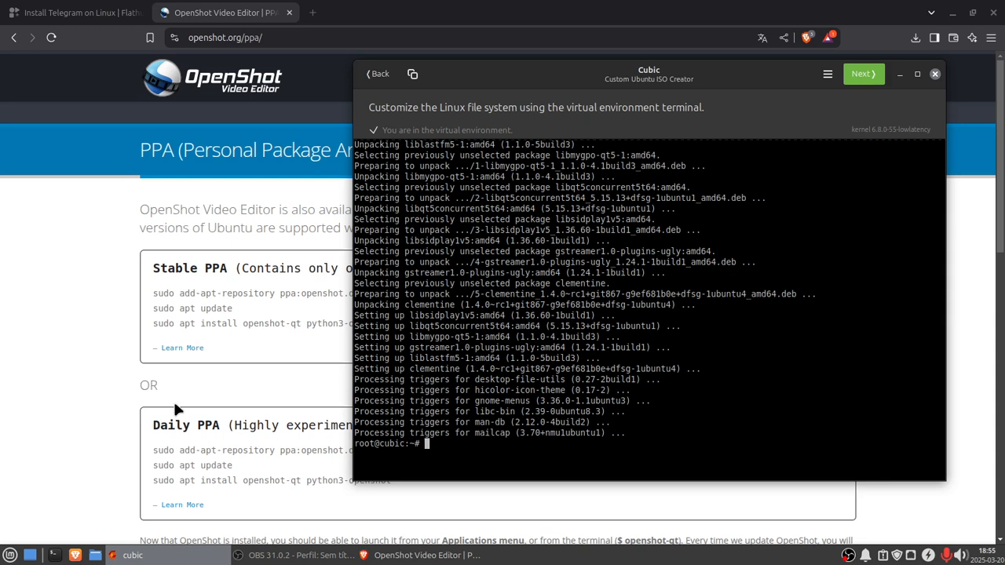
Step: Review the installed Multimedia applications in the system menu
click(10, 556)
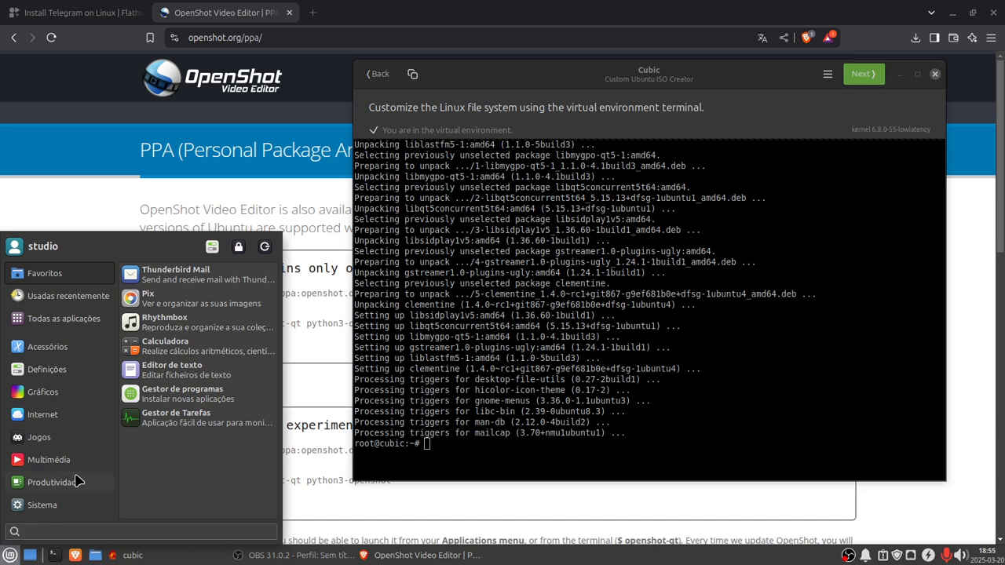
click(69, 500)
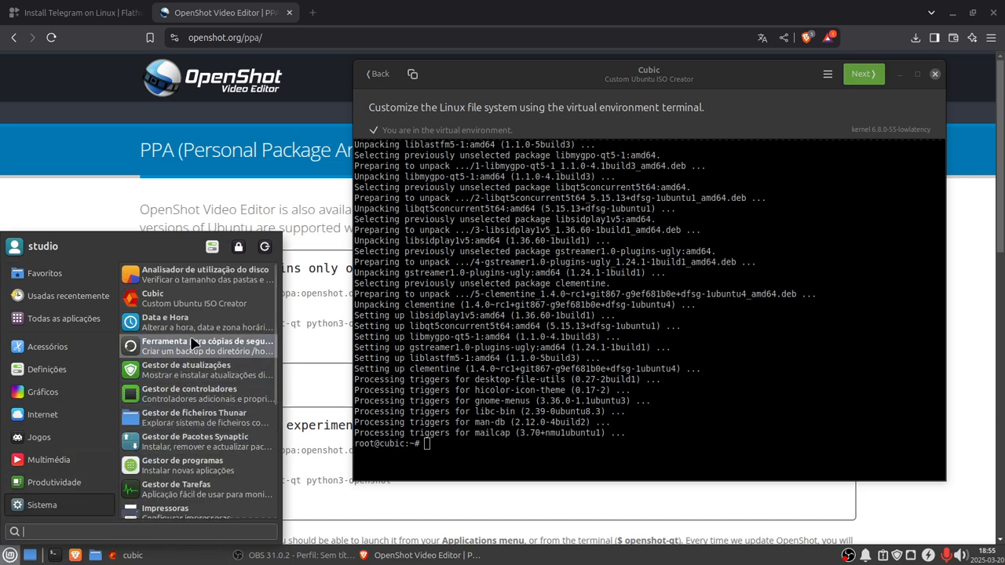
mouse_move(29, 466)
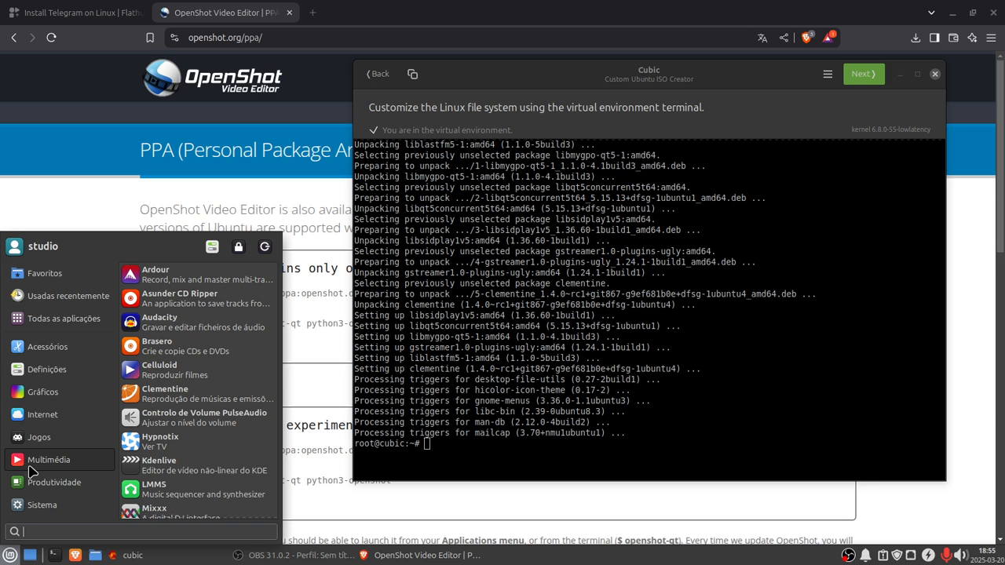
Step: Install brasero and kdenlive with sudo apt install in the Cubic terminal, confirming the prompt
click(426, 448)
text(sudo apt install clementine)
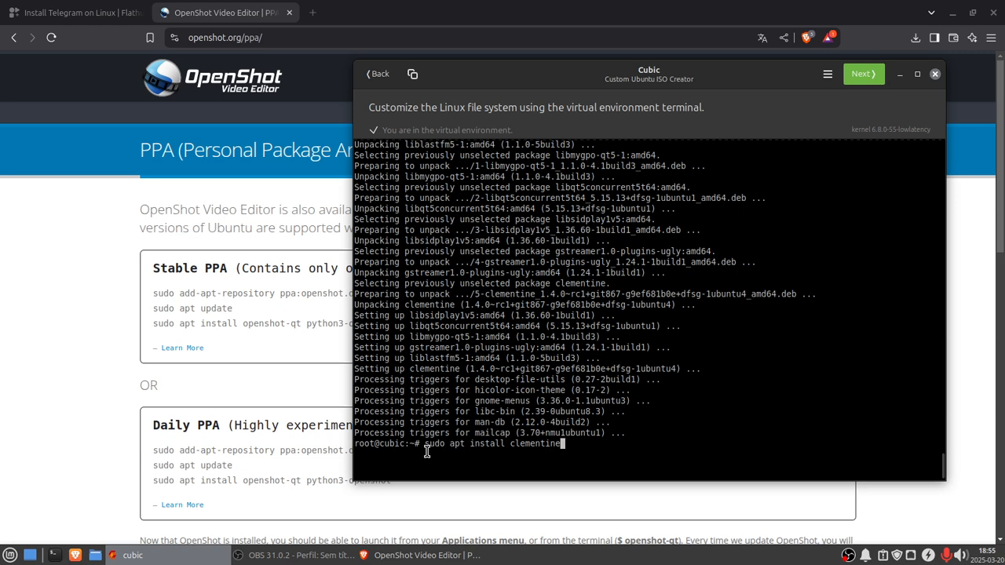
key(Up)
key(Up)
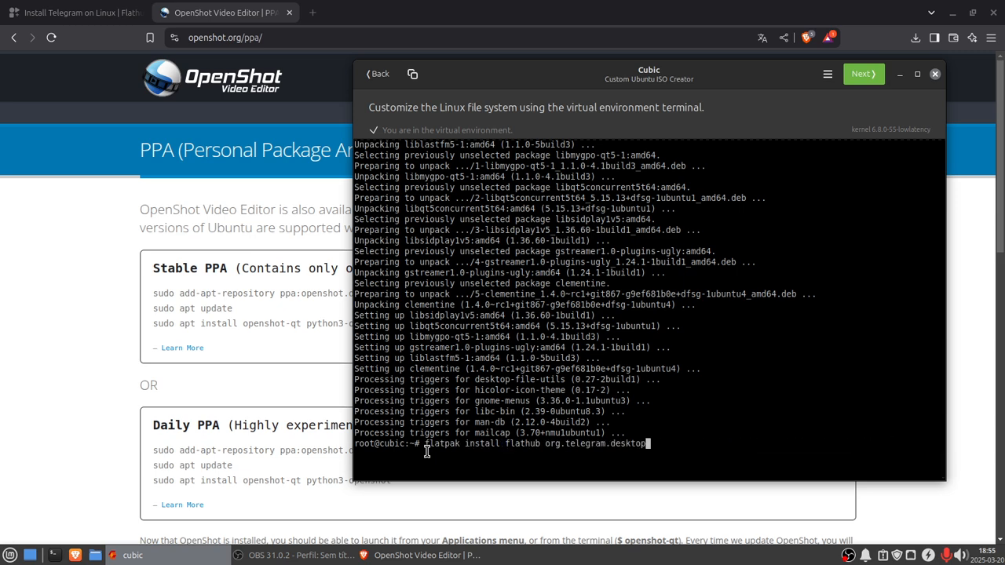
key(Down)
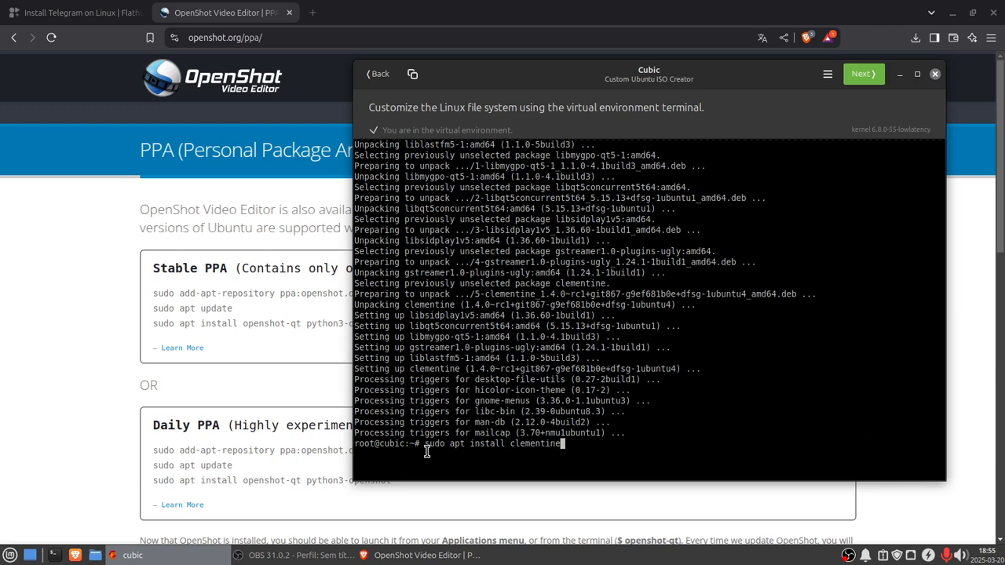
key(BackSpace)
key(BackSpace)
key(BackSpace)
key(BackSpace)
key(BackSpace)
key(BackSpace)
key(BackSpace)
key(BackSpace)
key(BackSpace)
key(BackSpace)
text(brasero kdenlive)
key(Return)
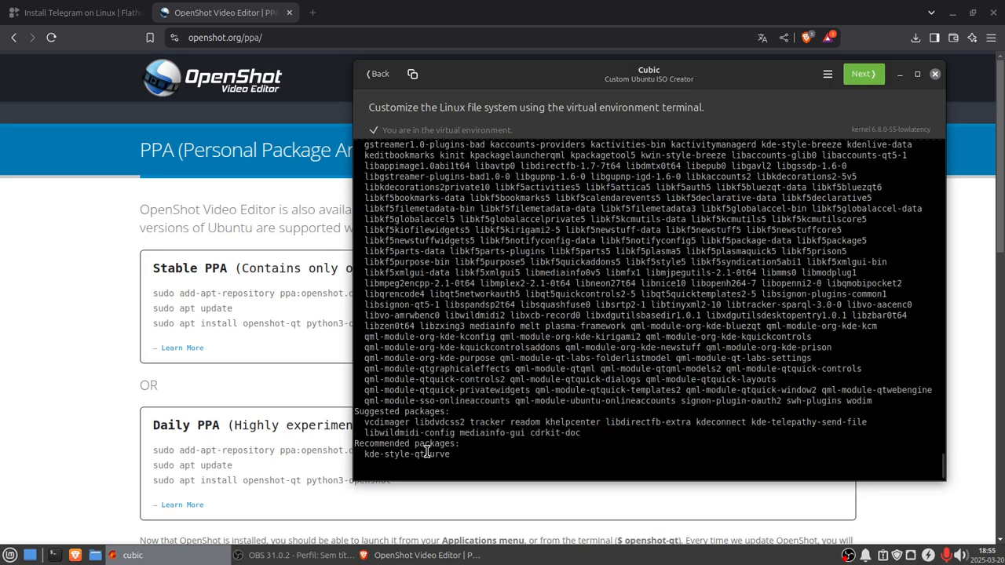
text(y)
key(Return)
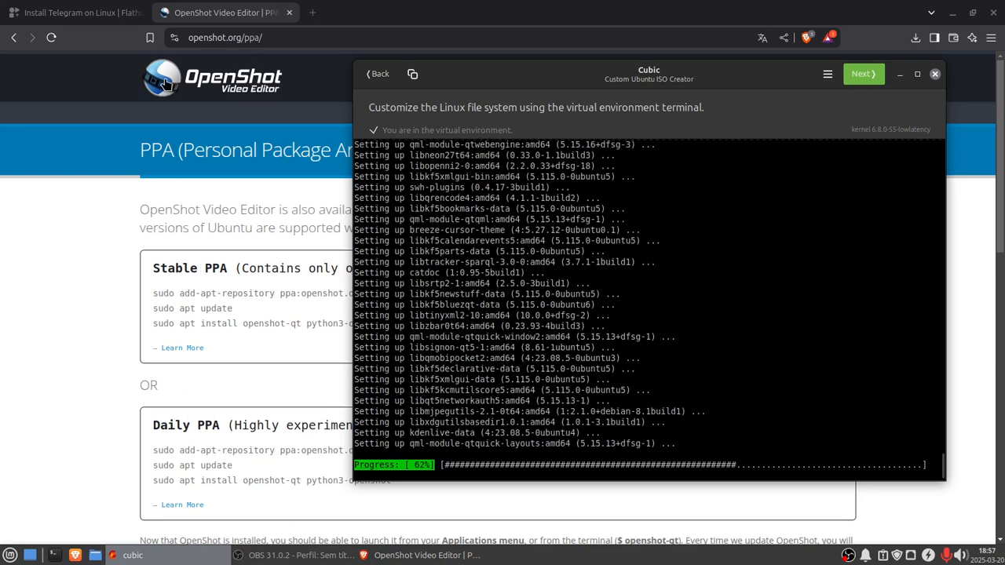
Step: Copy the Stable PPA add-apt-repository command from the OpenShot page and return to the Cubic window
click(42, 237)
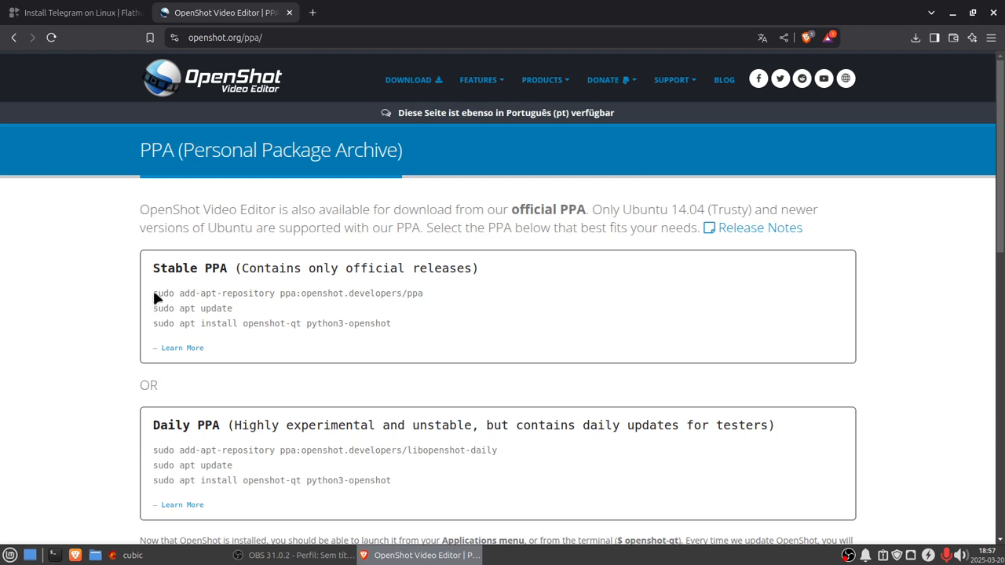
drag(153, 293, 438, 293)
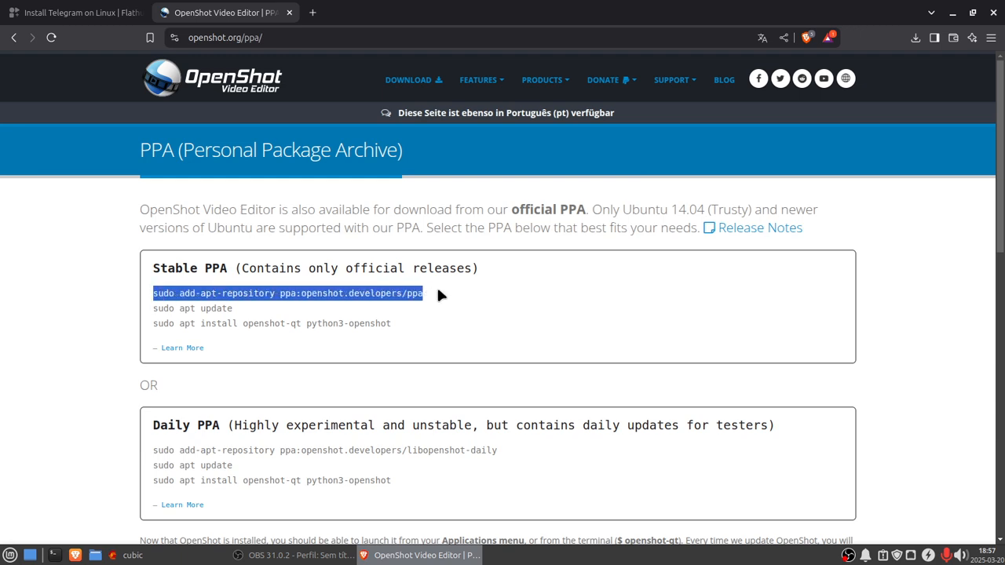
click(408, 292)
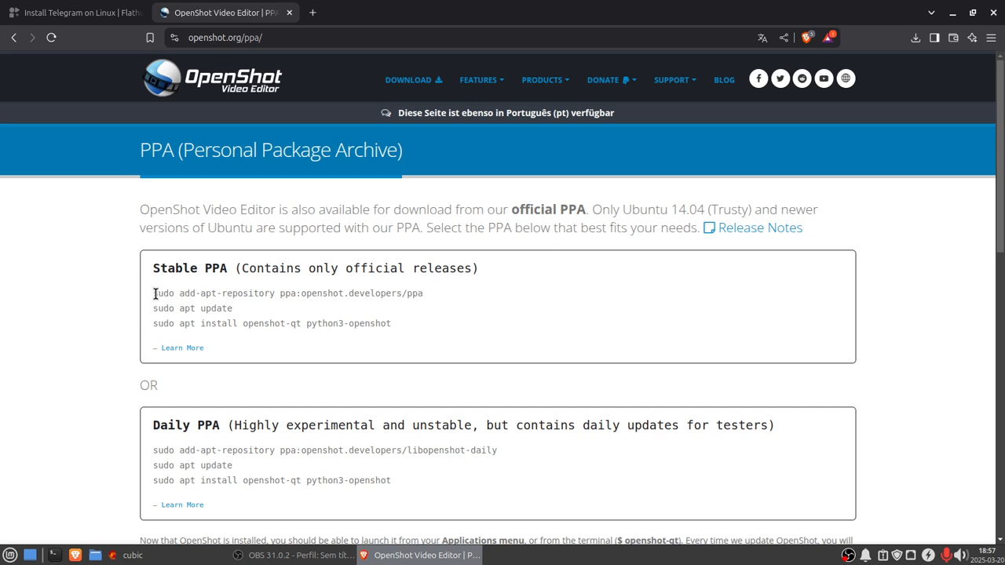
drag(154, 294, 403, 288)
right_click(405, 290)
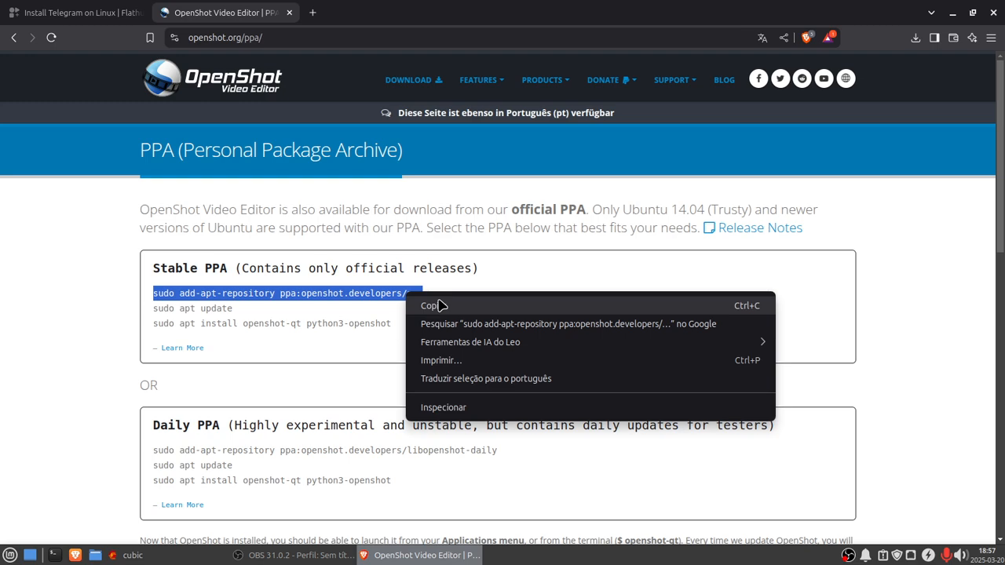
click(432, 305)
click(129, 555)
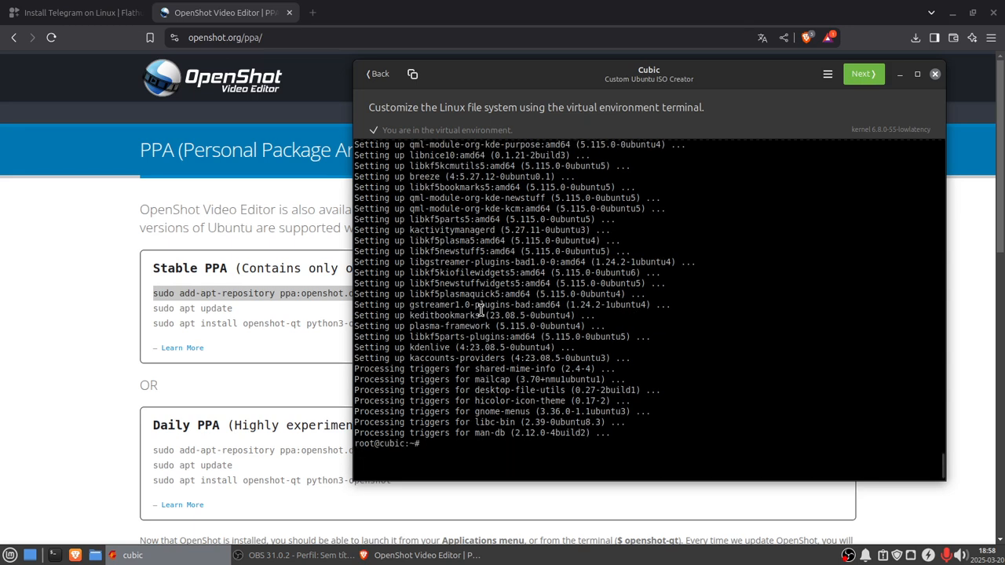
Step: Install mixxx with sudo apt install, confirming the prompt
key(Up)
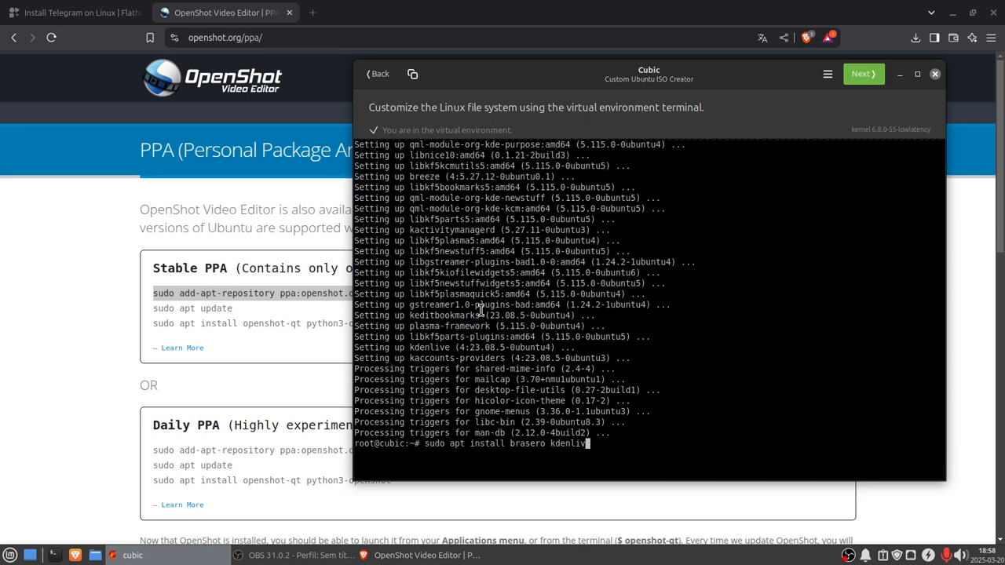
key(BackSpace)
key(BackSpace)
key(BackSpace)
key(BackSpace)
key(BackSpace)
key(BackSpace)
key(BackSpace)
key(BackSpace)
key(BackSpace)
key(BackSpace)
key(BackSpace)
key(BackSpace)
key(BackSpace)
key(BackSpace)
key(BackSpace)
text(mixxx)
key(Return)
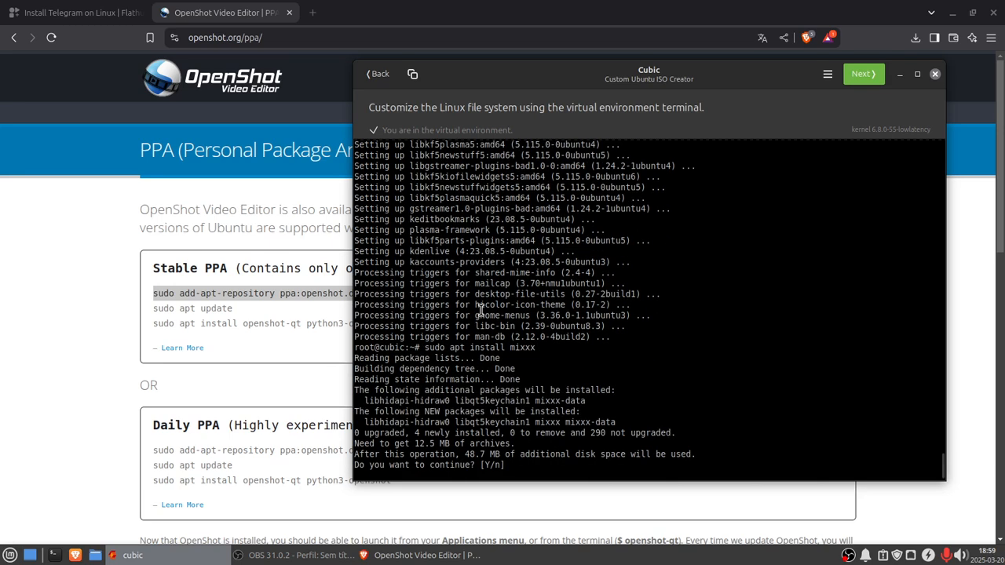
text(y)
key(Return)
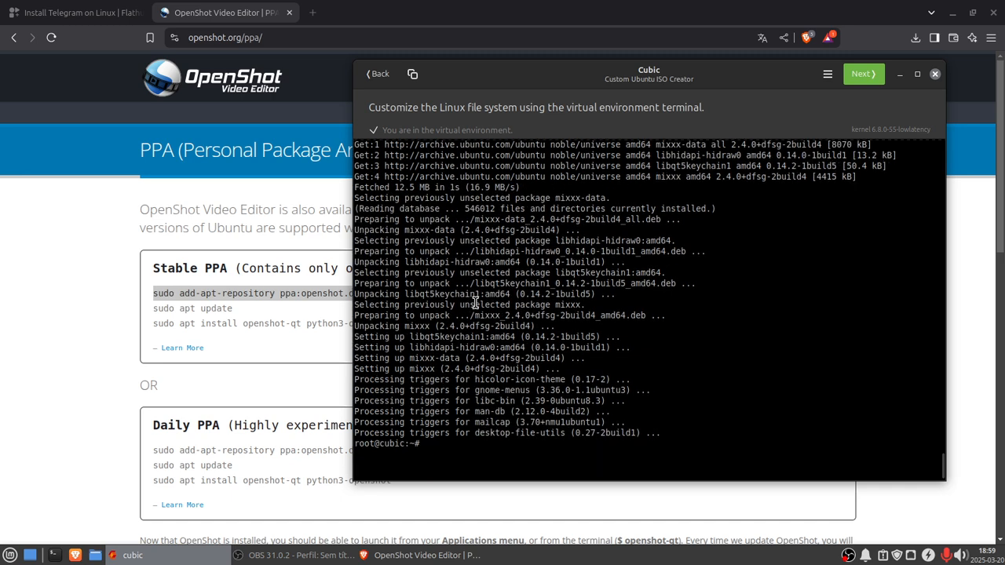
Step: Rerun sudo apt update from the command history
key(Up)
key(Up)
key(Up)
key(Up)
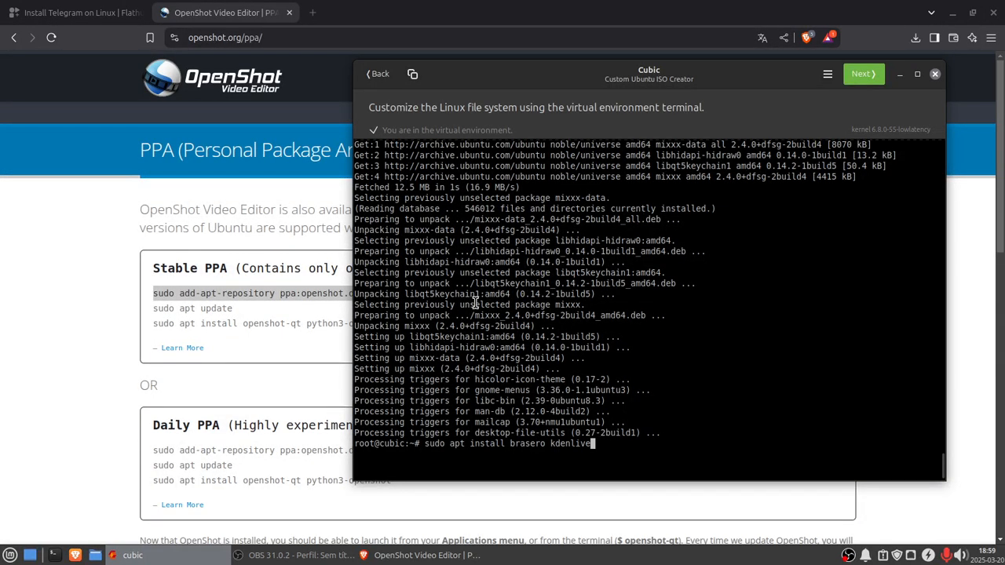
key(Up)
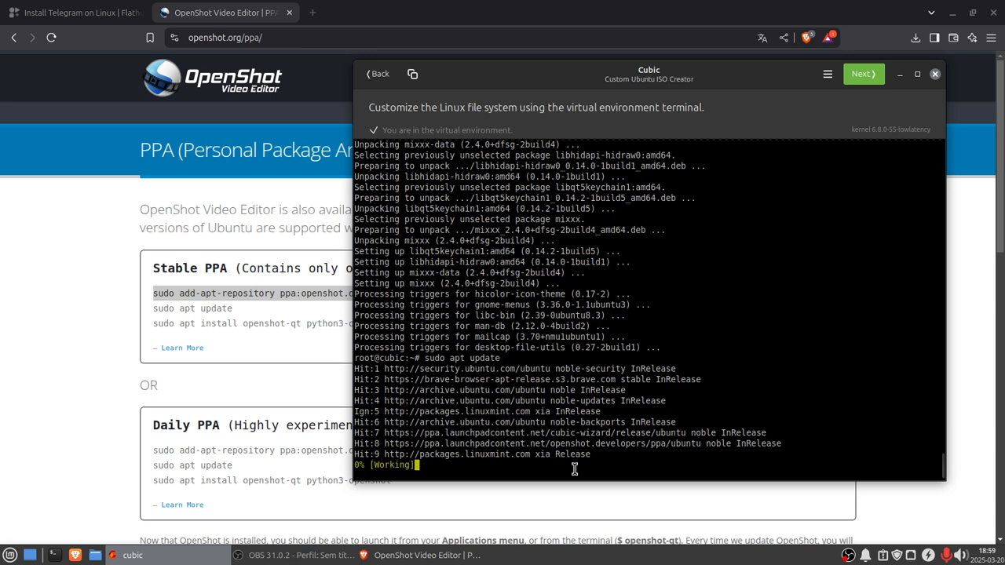
Step: Paste and run sudo add-apt-repository ppa:openshot.developers/ppa, continue past the prompt, and rerun sudo apt update
right_click(428, 466)
click(468, 513)
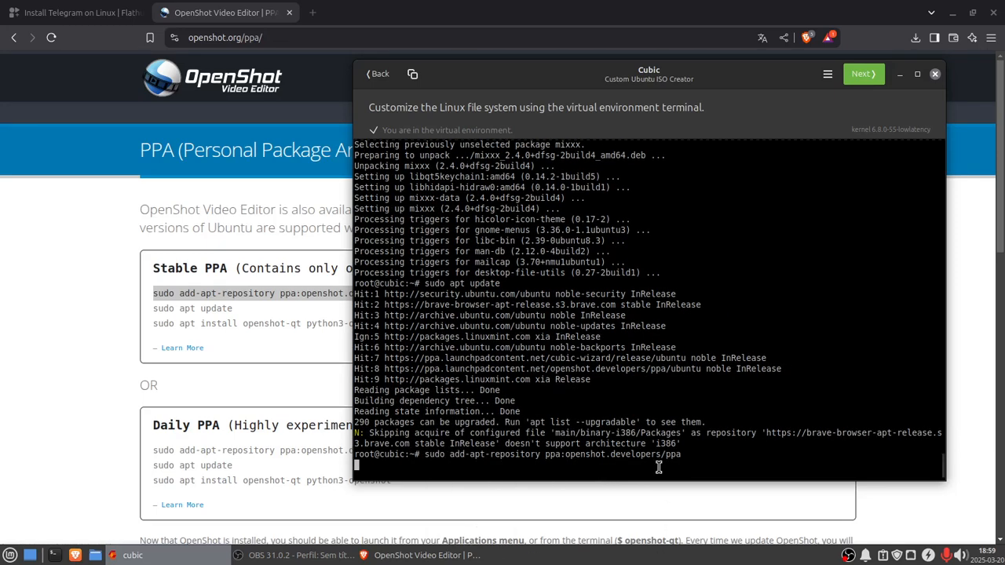
key(Return)
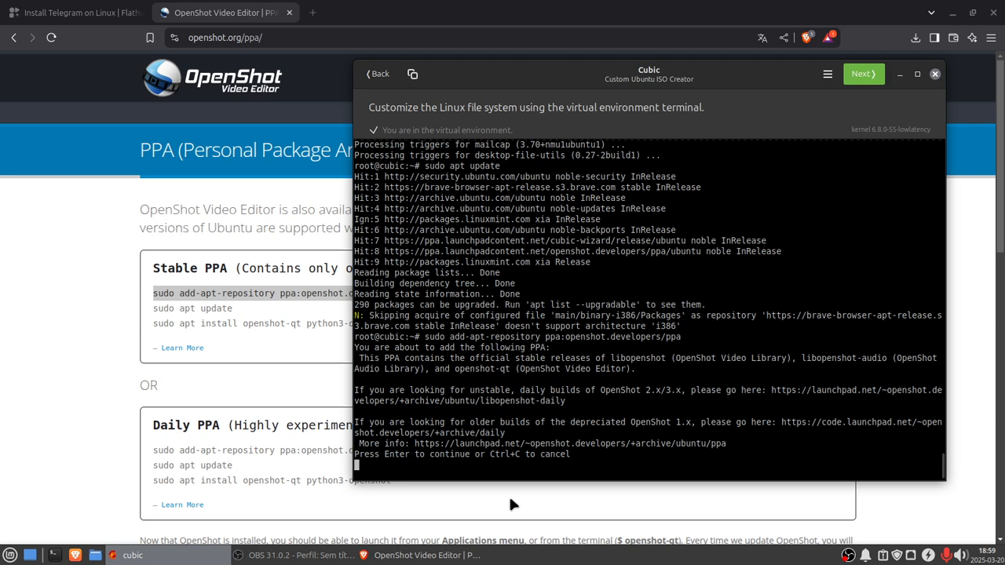
key(Return)
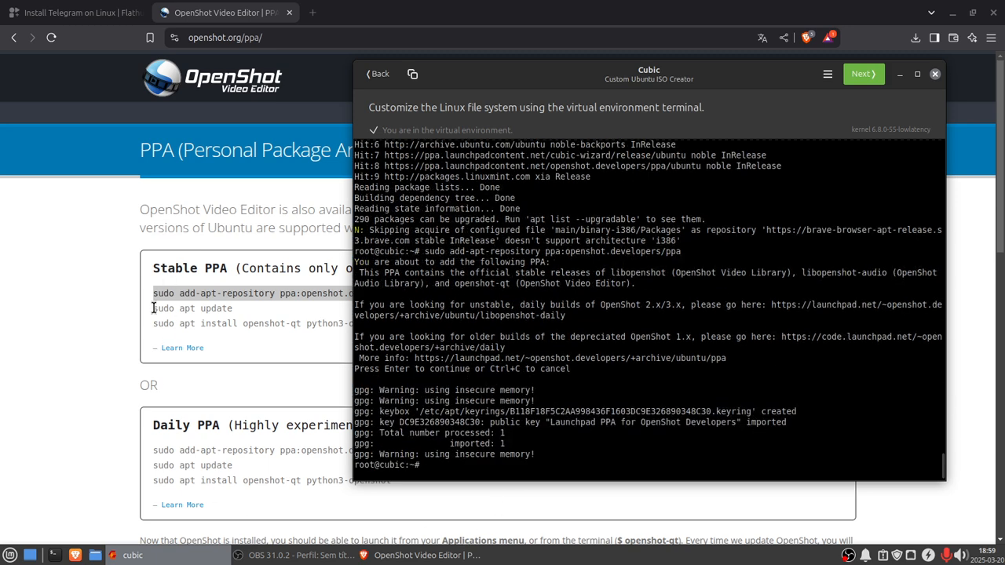
key(Up)
key(Up)
key(Return)
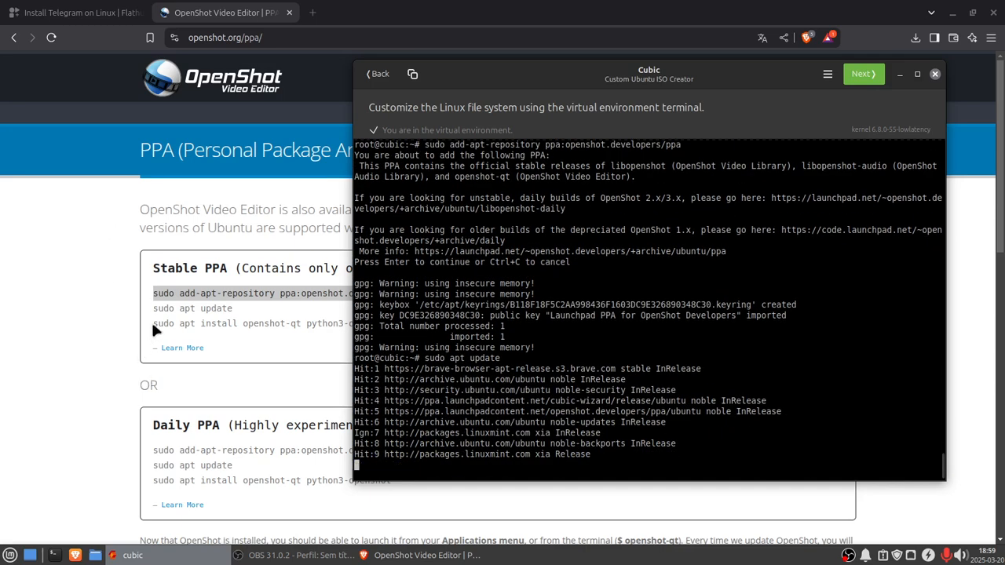
Step: Copy the OpenShot install command from the page and run sudo apt install openshot-qt python3-openshot in the Cubic terminal
click(154, 324)
drag(155, 323, 417, 325)
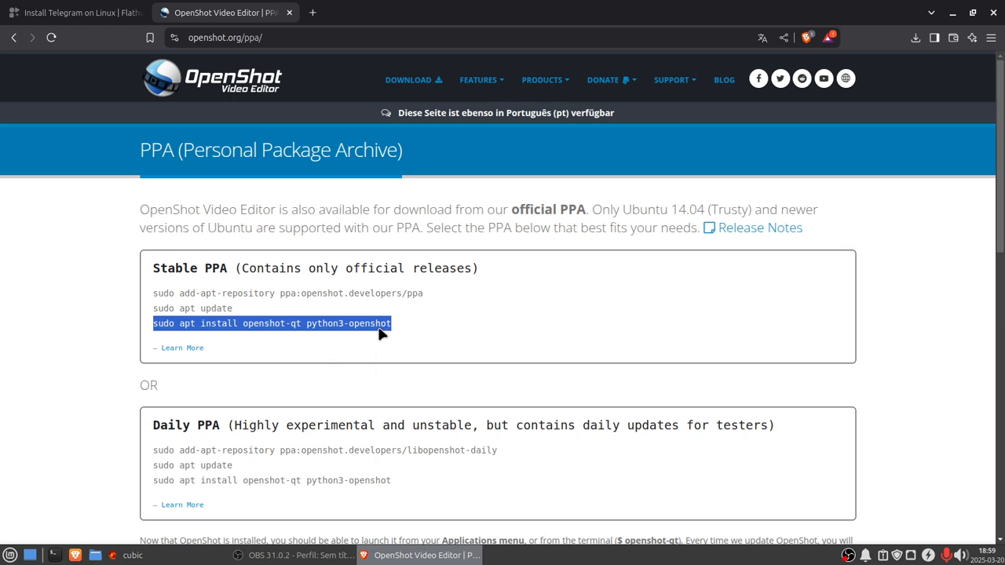
right_click(383, 330)
click(407, 342)
click(127, 555)
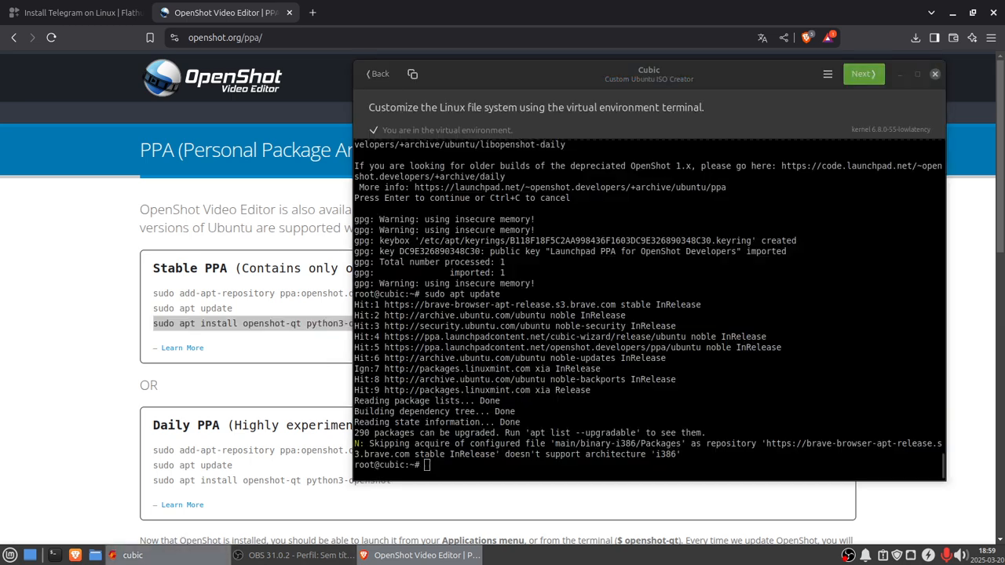
right_click(428, 466)
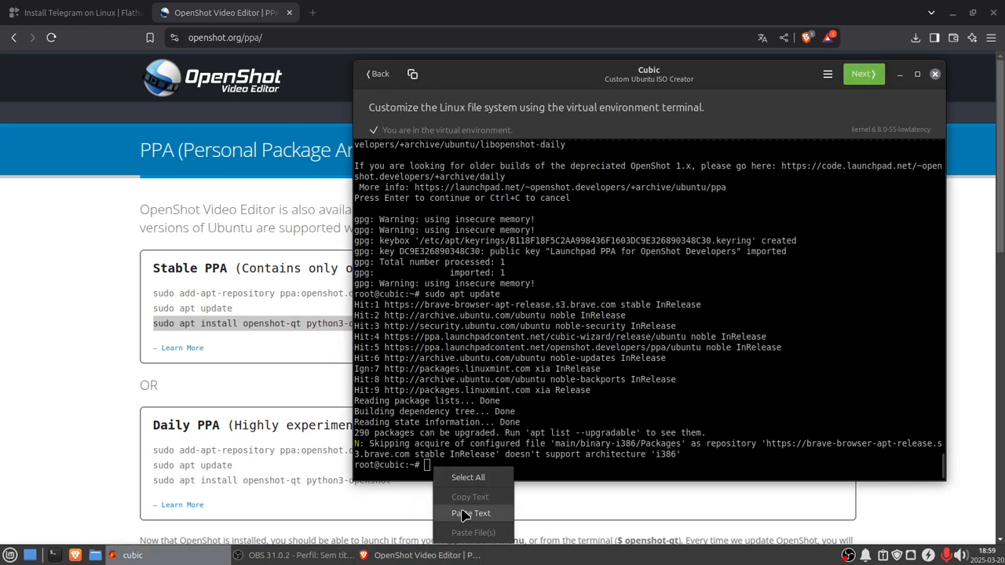
click(462, 512)
key(Return)
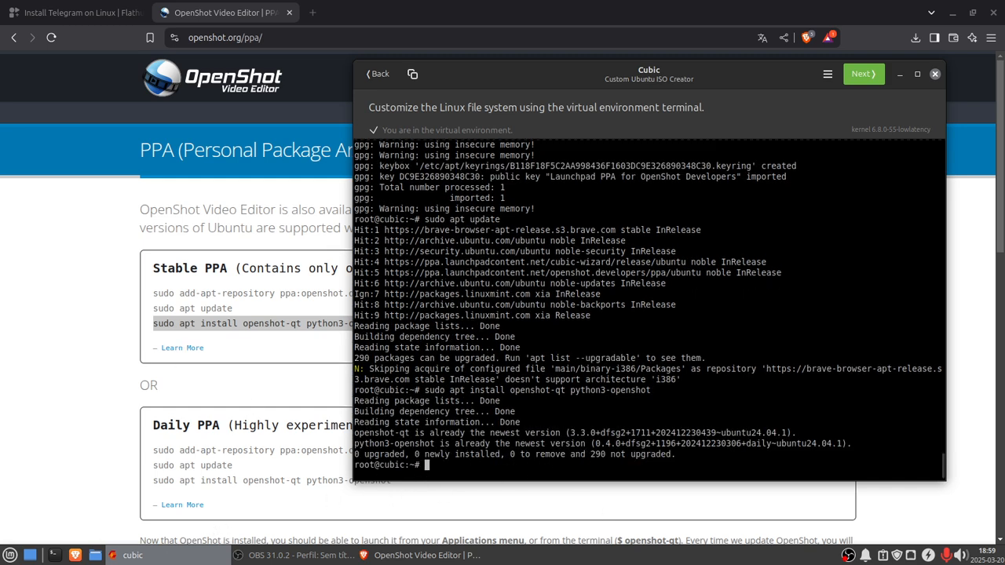
Step: Browse the Multimedia applications listed in the system menu
click(10, 556)
mouse_move(65, 469)
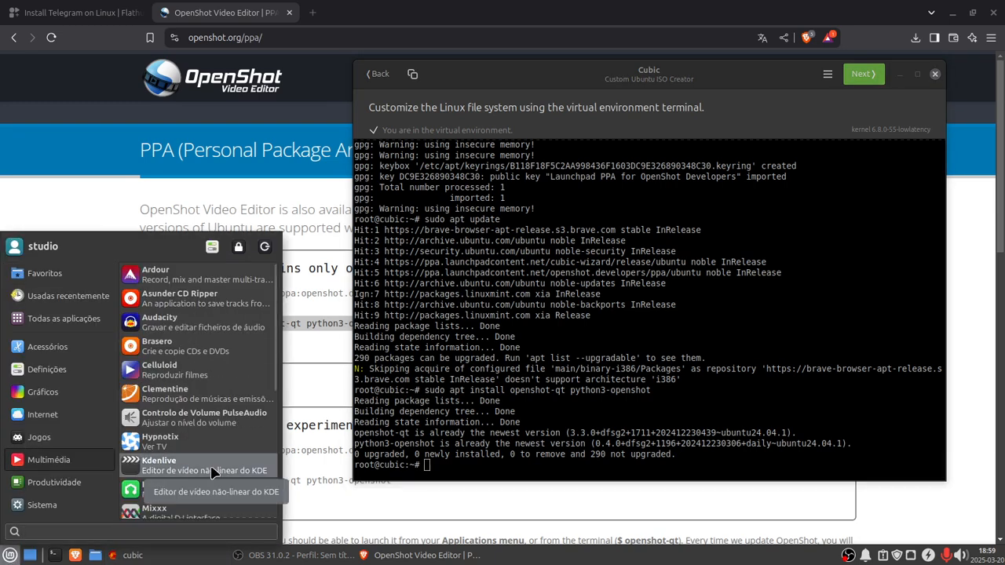
scroll(208, 471, down, 1)
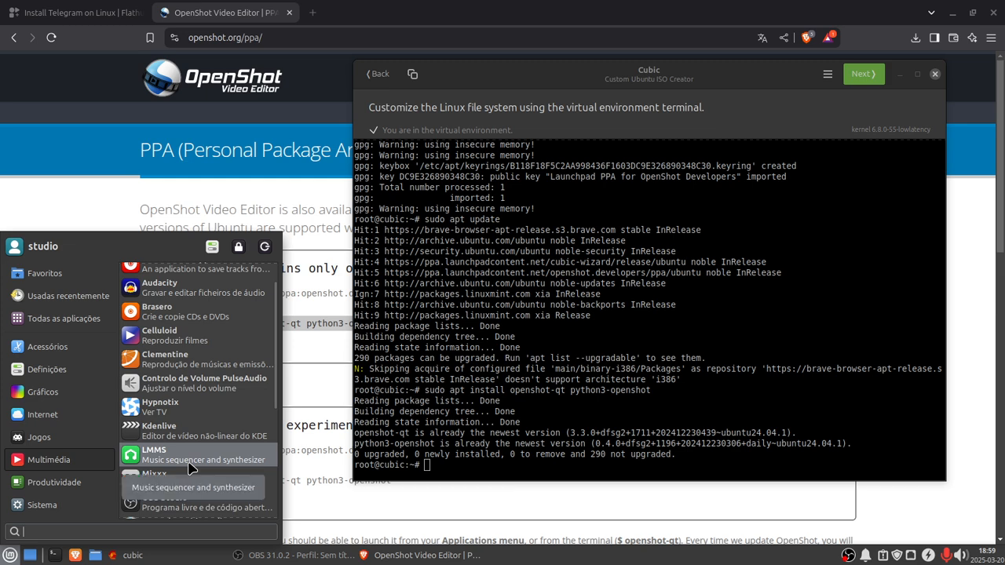
scroll(184, 482, down, 2)
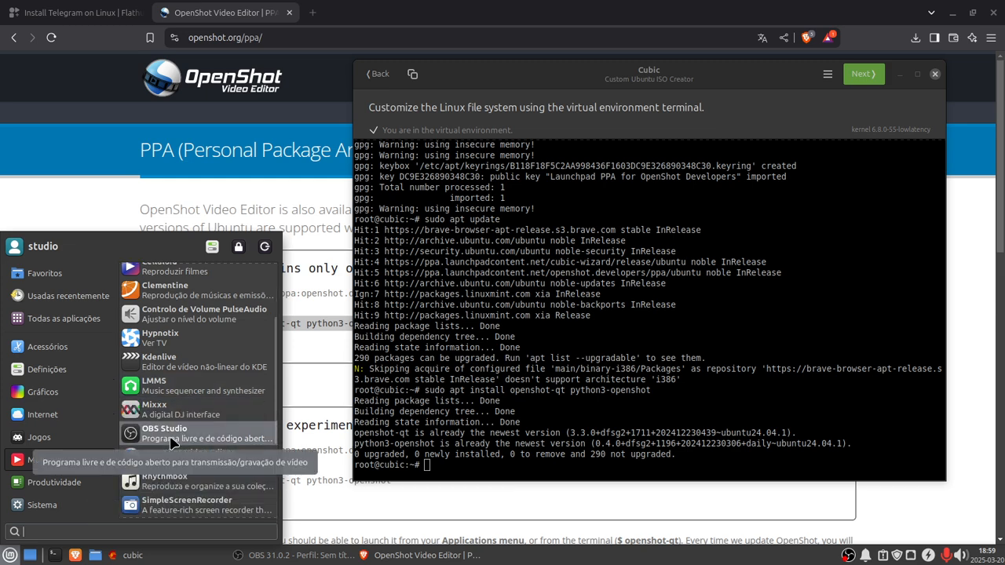
scroll(173, 504, down, 1)
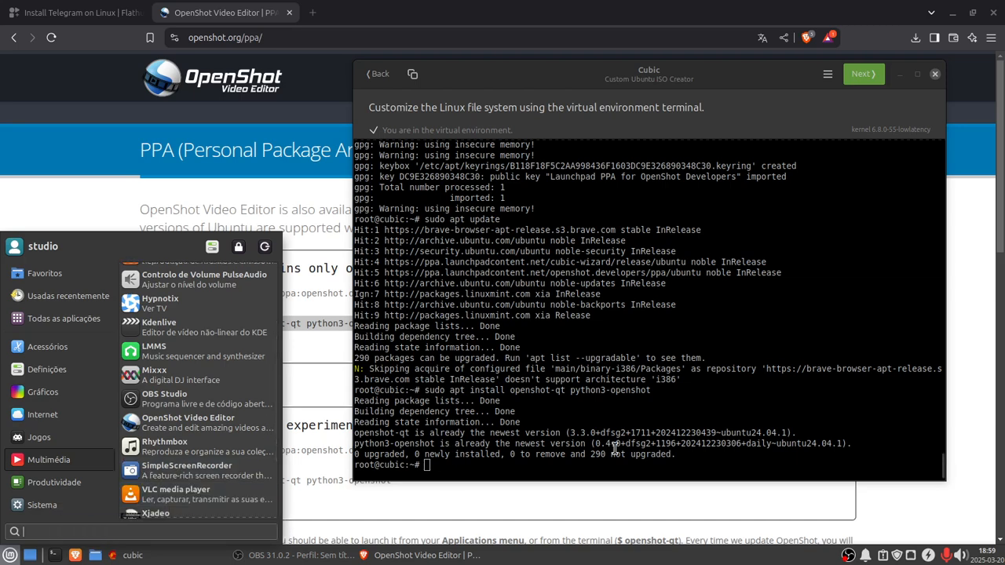
key(Down)
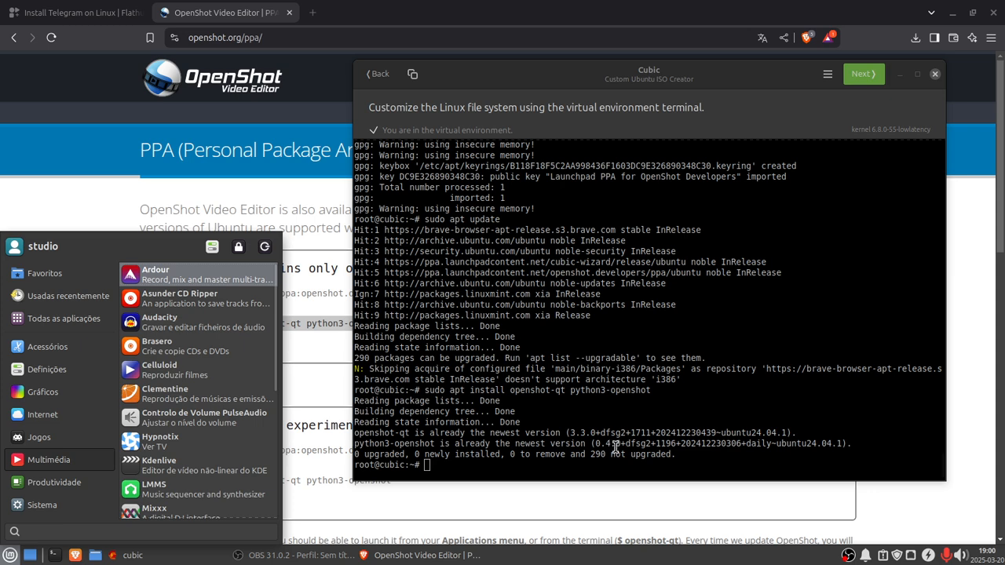
Step: Try to install OBS and SimpleScreenRecorder with sudo apt install obs simplescreenrecorder in the Cubic terminal
click(437, 468)
key(Up)
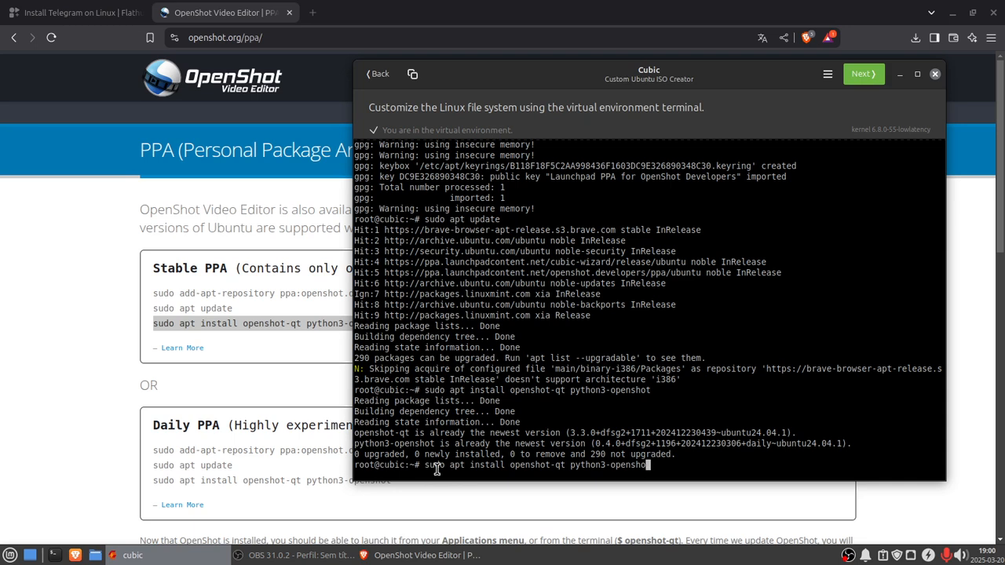
key(BackSpace)
key(BackSpace)
key(BackSpace)
key(BackSpace)
key(BackSpace)
key(BackSpace)
key(BackSpace)
key(BackSpace)
key(BackSpace)
key(BackSpace)
key(BackSpace)
key(BackSpace)
key(BackSpace)
key(BackSpace)
key(BackSpace)
key(BackSpace)
key(BackSpace)
key(BackSpace)
key(BackSpace)
key(BackSpace)
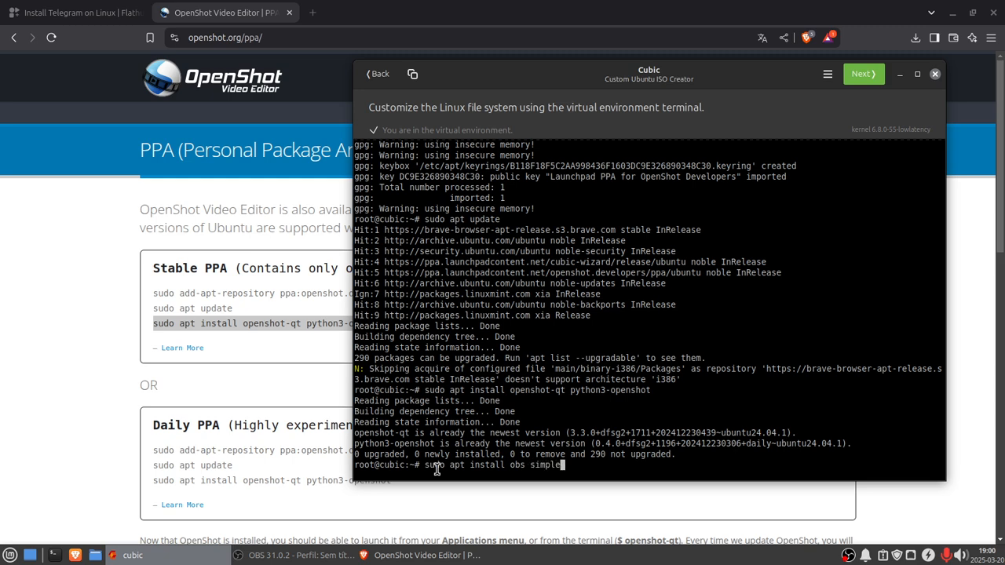
text(reenrecorder)
key(Return)
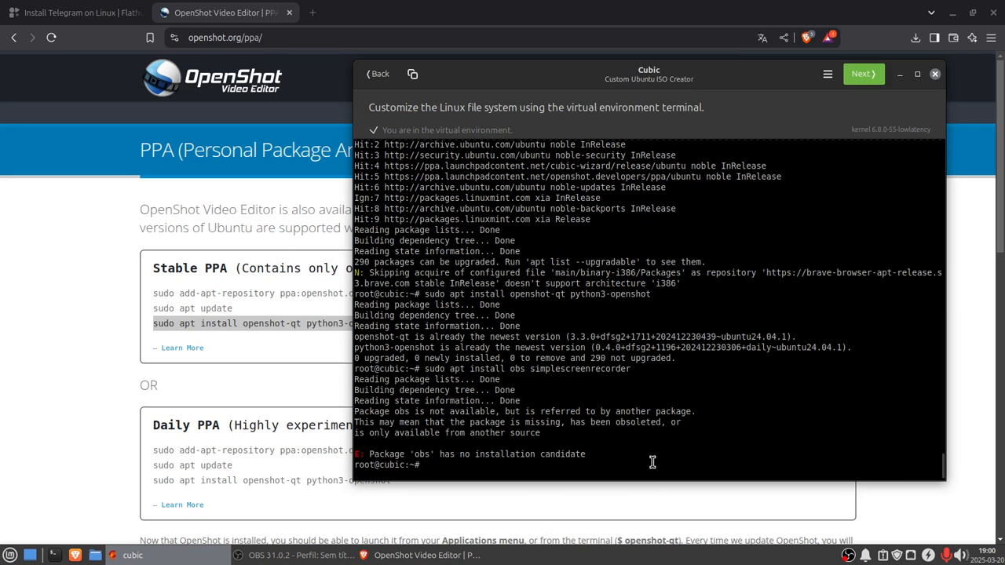
Step: Recall the previous command and try sudo apt install obs on its own
key(Up)
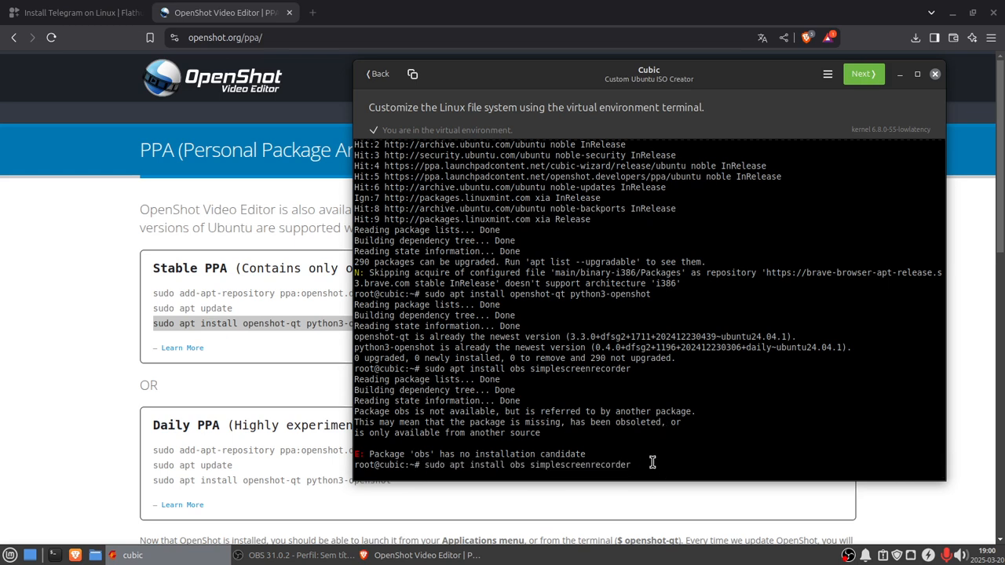
key(BackSpace)
key(BackSpace)
key(BackSpace)
key(BackSpace)
key(BackSpace)
key(BackSpace)
key(BackSpace)
key(BackSpace)
key(BackSpace)
key(BackSpace)
key(BackSpace)
key(BackSpace)
key(BackSpace)
key(BackSpace)
key(BackSpace)
key(BackSpace)
key(BackSpace)
key(BackSpace)
key(BackSpace)
key(Return)
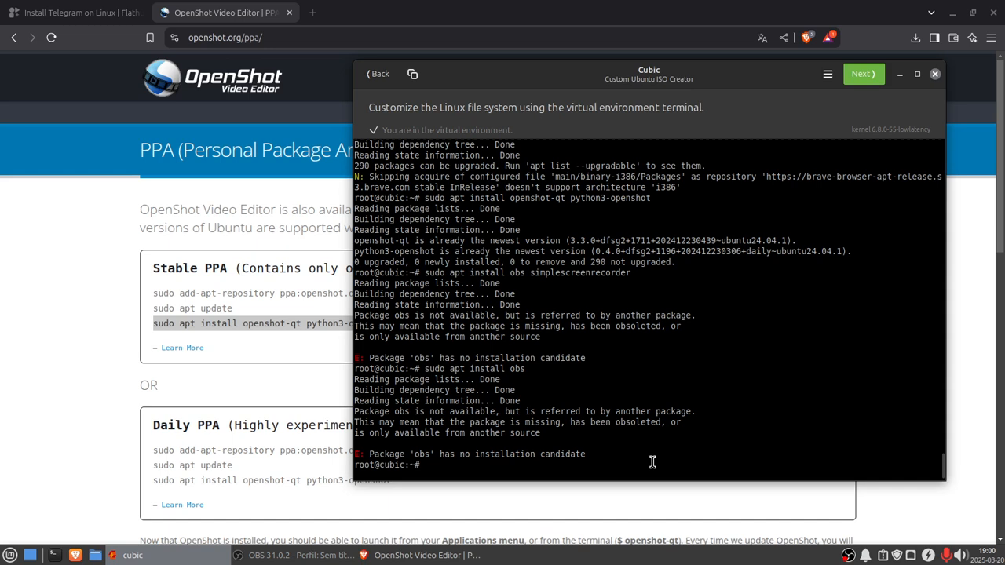
Step: Recall the command and try sudo apt install obs studio
key(Up)
text(studio)
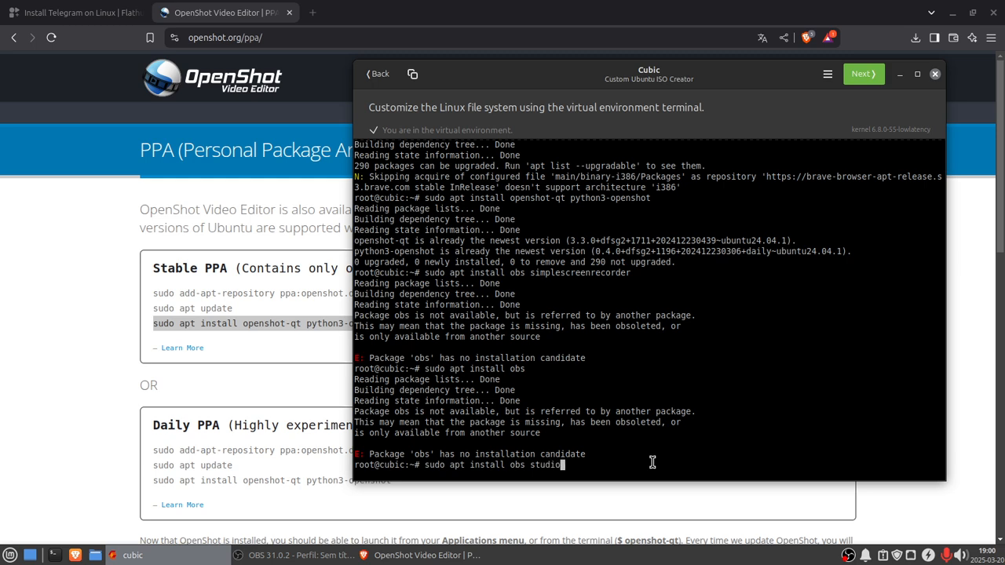
key(Return)
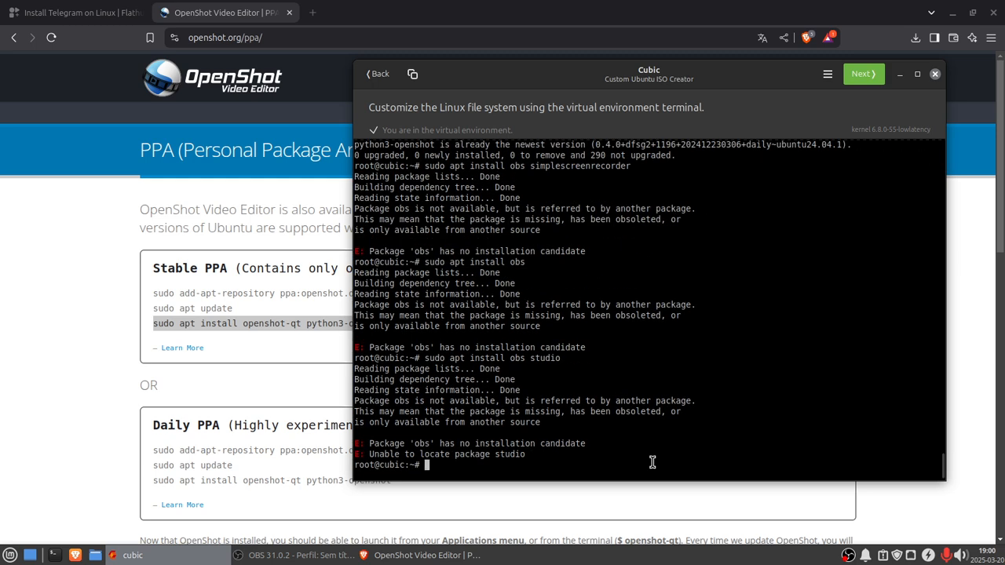
Step: Edit the recalled command to sudo apt install obs 31.0.2 and run it
key(Up)
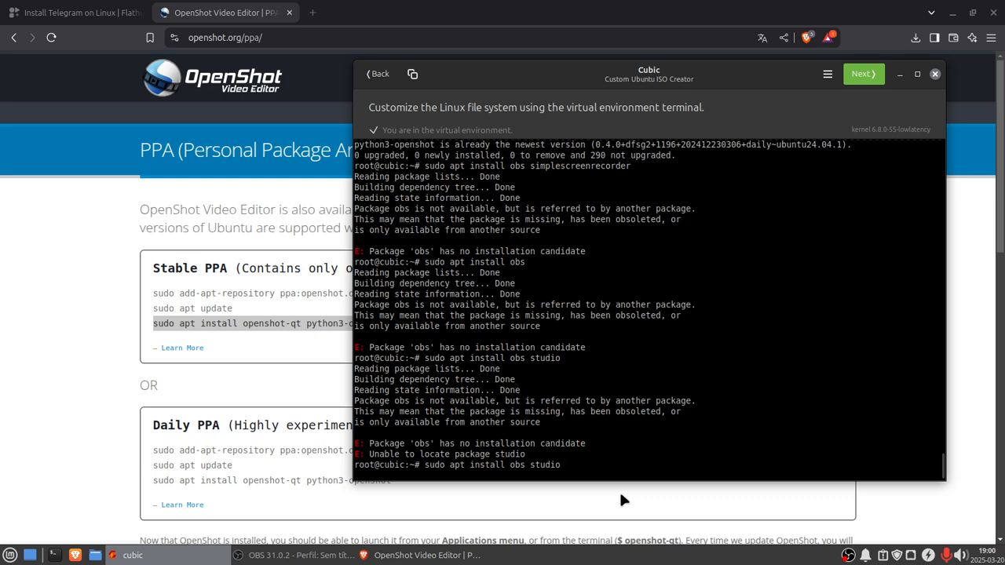
key(BackSpace)
key(BackSpace)
key(BackSpace)
key(BackSpace)
key(BackSpace)
key(BackSpace)
key(Delete)
key(BackSpace)
key(BackSpace)
key(BackSpace)
key(BackSpace)
key(BackSpace)
key(BackSpace)
text(31.0.2)
key(Return)
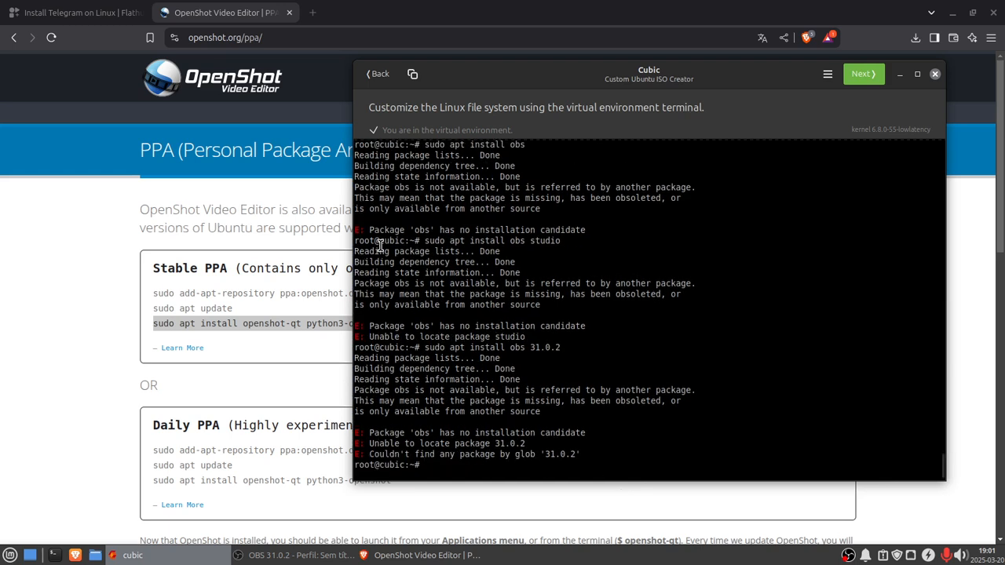
Step: Search the web for obs and open the OBS Studio download page
click(216, 39)
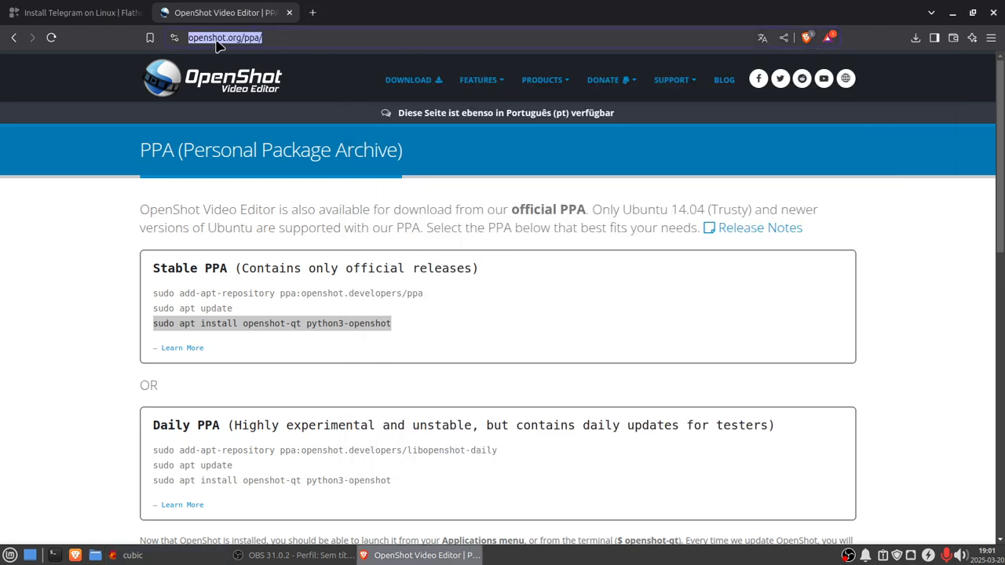
text(obns)
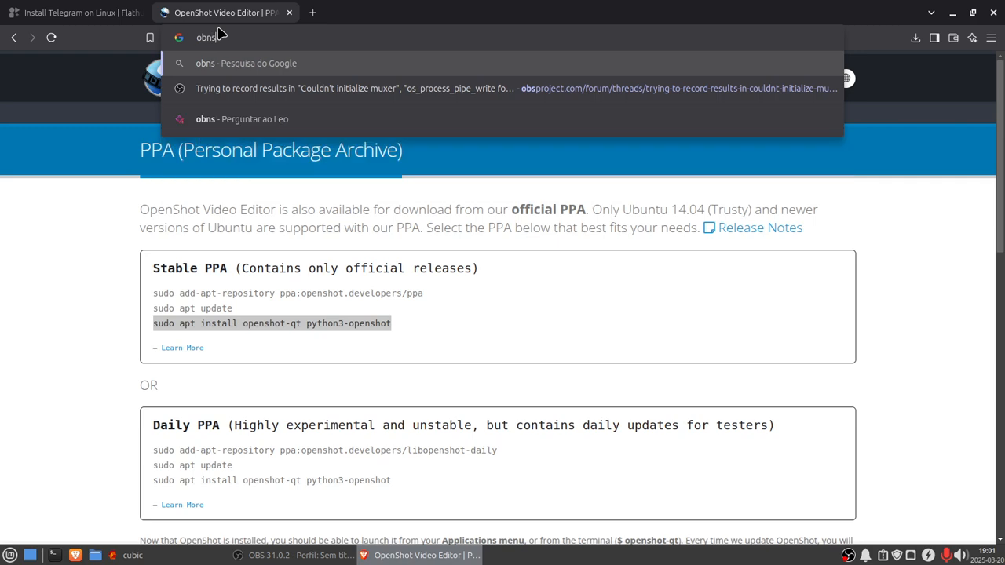
key(BackSpace)
key(BackSpace)
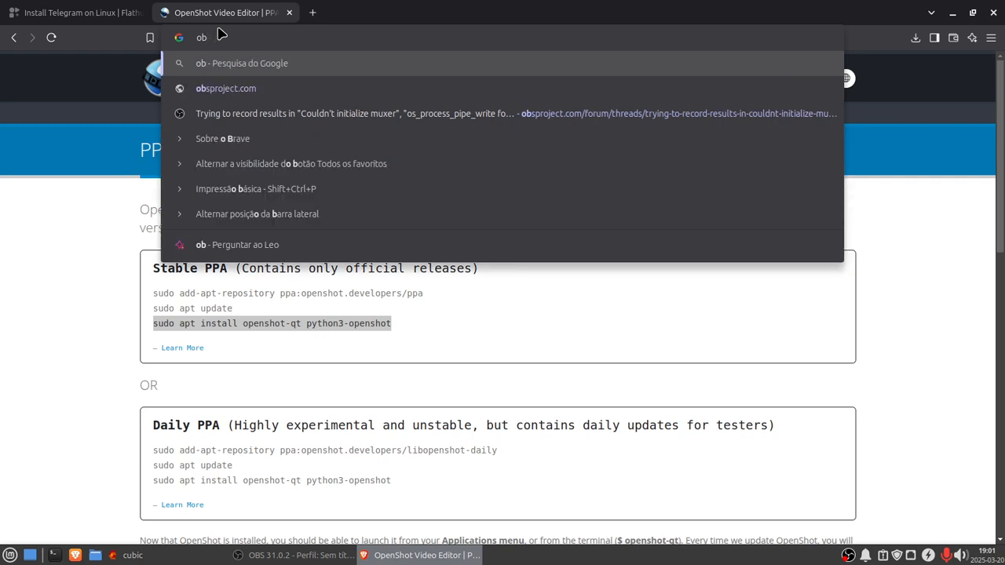
text(s)
key(Return)
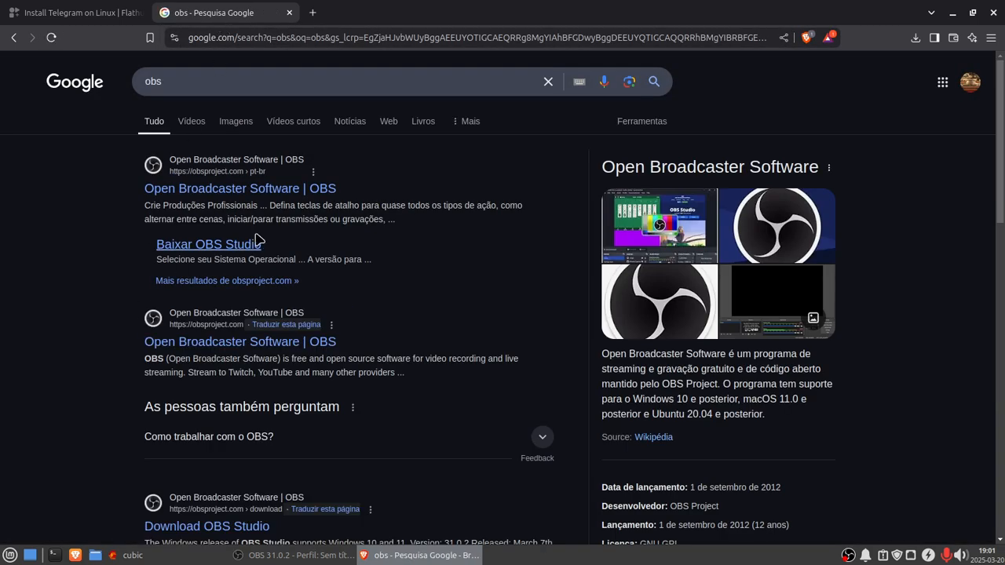
click(236, 245)
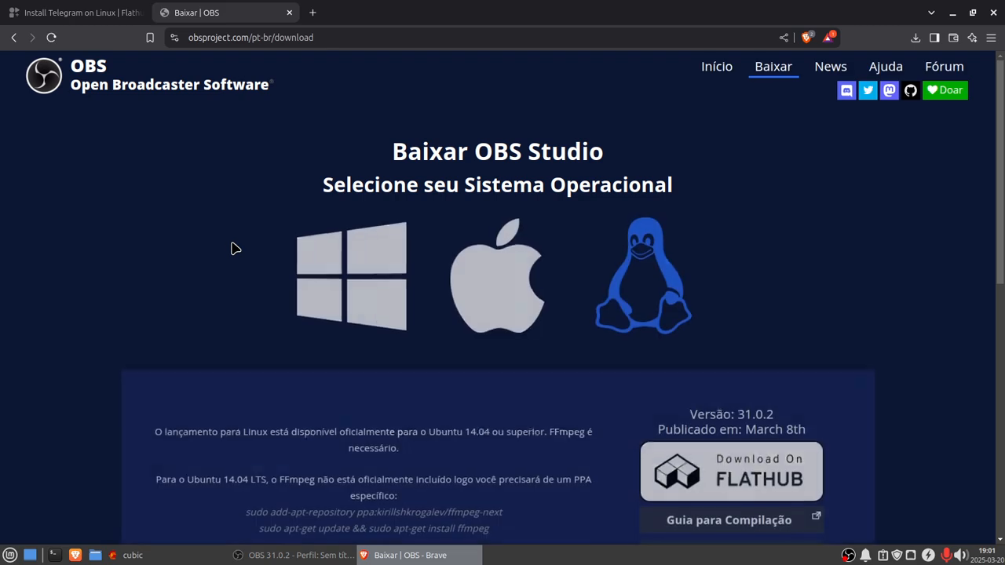
Step: Copy the sudo add-apt-repository ppa:kirillshkrogalev/ffmpeg-next command from the OBS page and try running it in the Cubic terminal
scroll(471, 337, down, 2)
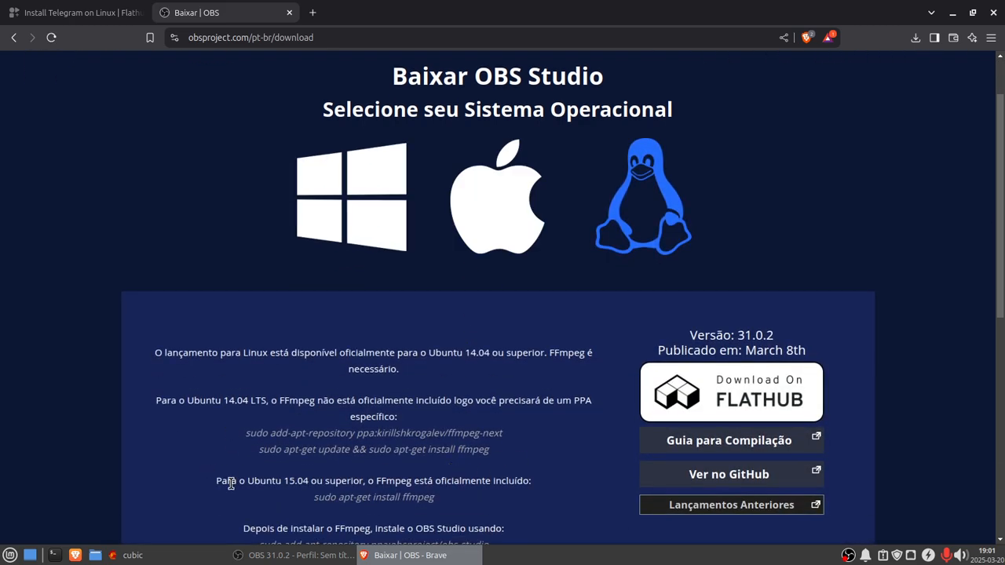
scroll(435, 430, down, 3)
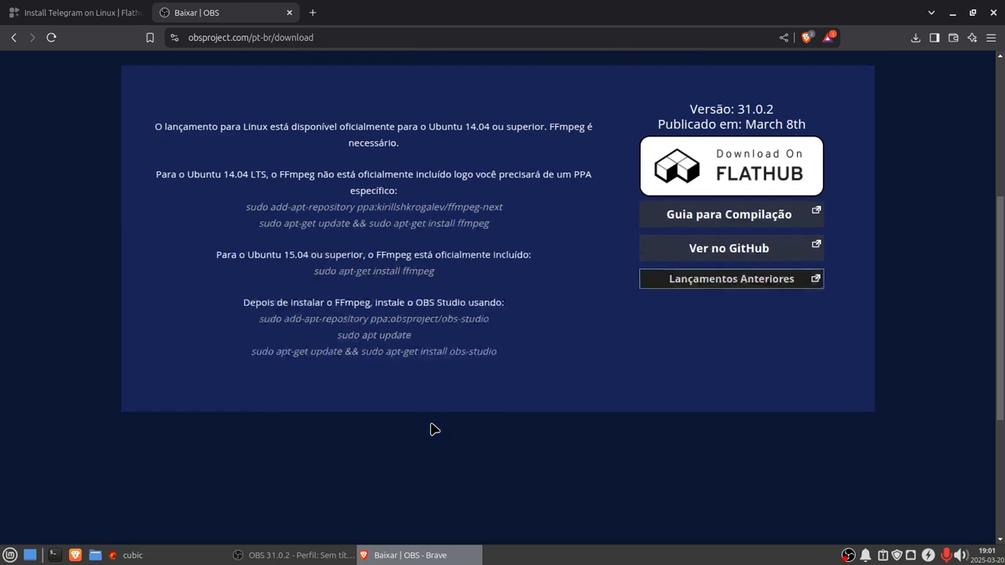
scroll(434, 430, up, 1)
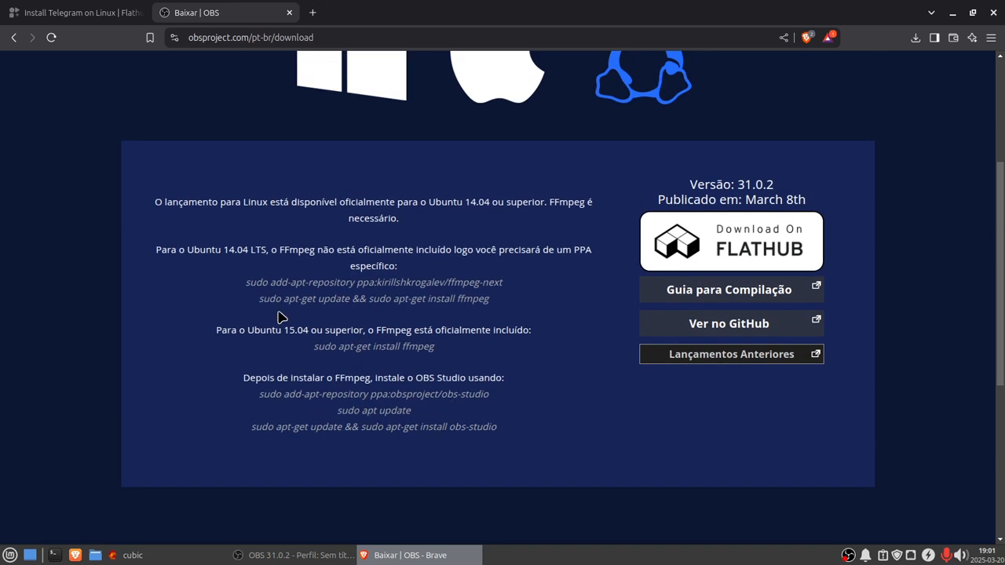
drag(246, 283, 492, 281)
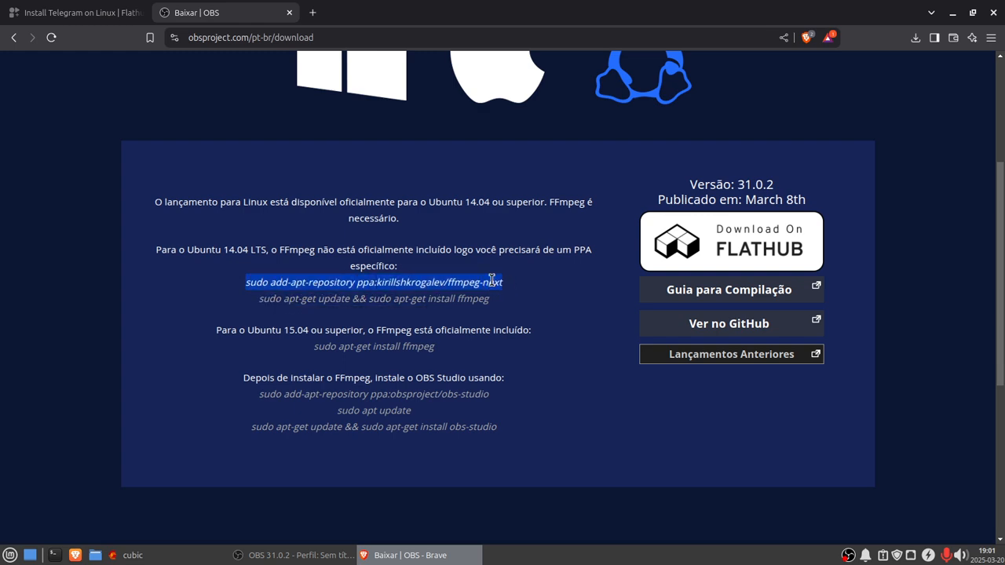
right_click(491, 280)
click(512, 295)
click(125, 555)
right_click(435, 468)
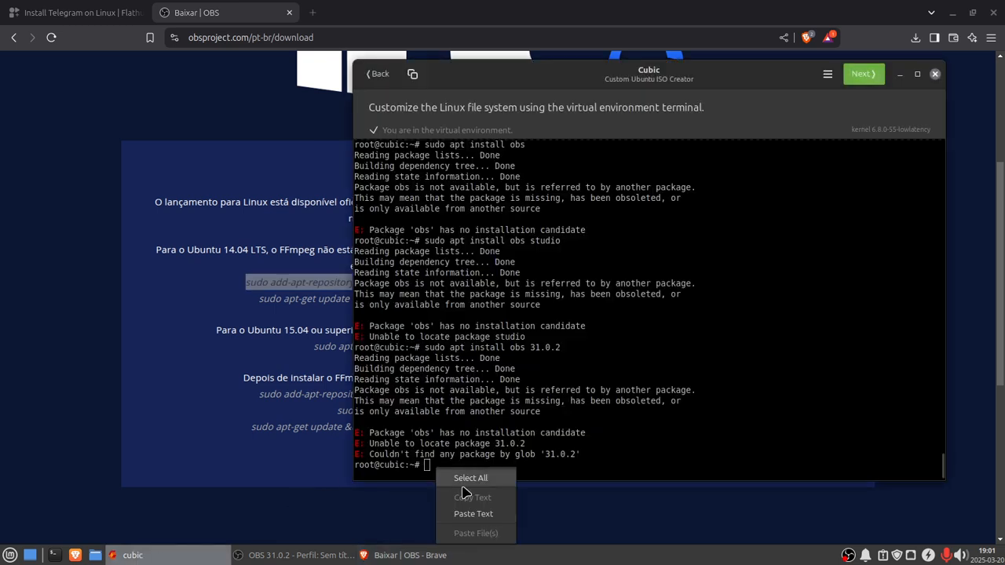
click(478, 514)
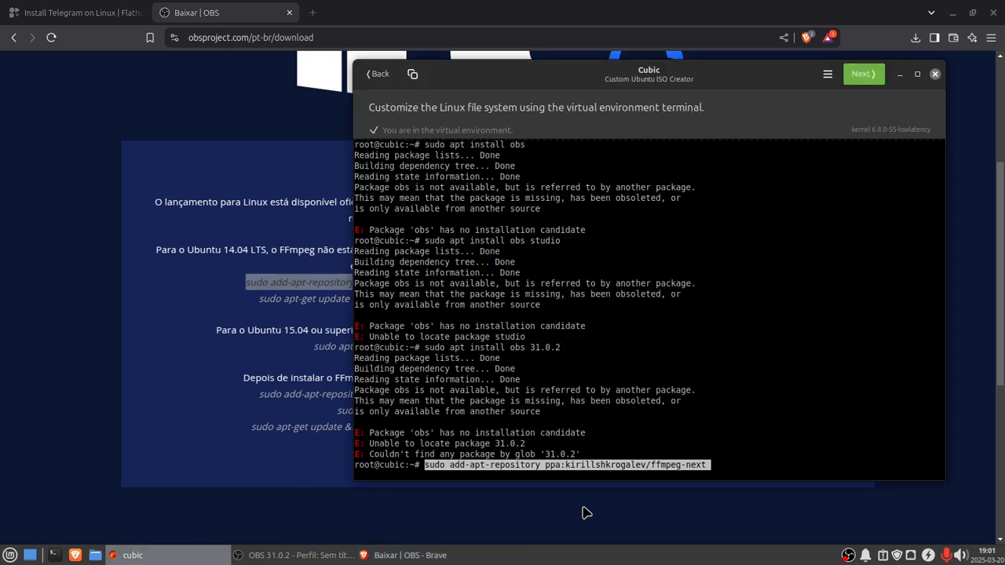
key(Return)
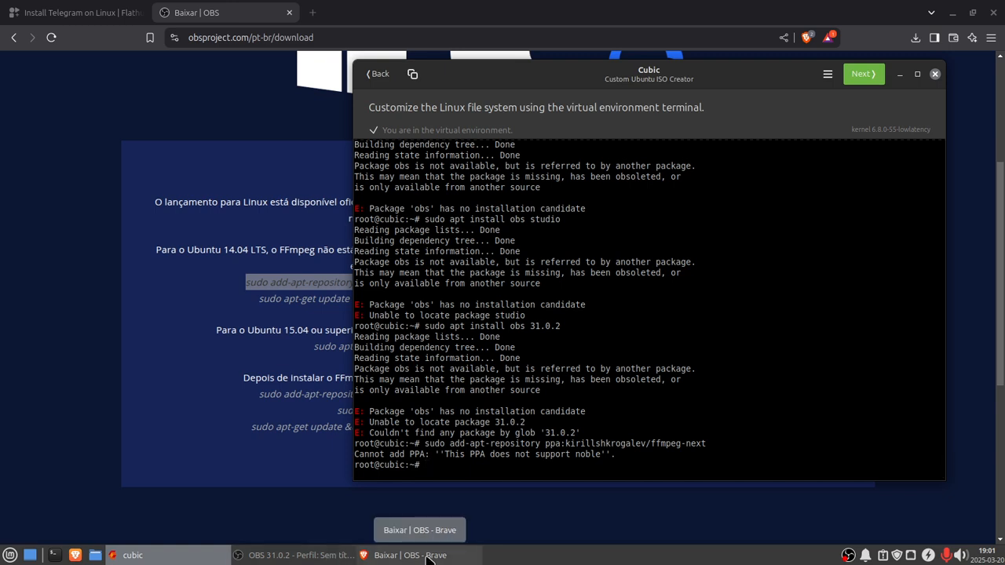
Step: Copy sudo apt-get update && sudo apt-get install ffmpeg from the OBS page and run it in the Cubic terminal
click(426, 556)
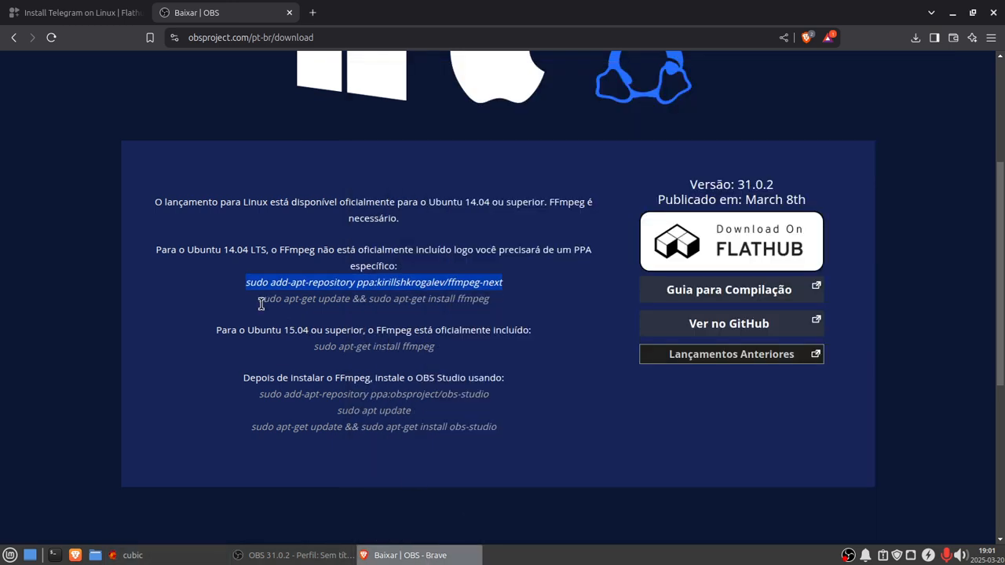
drag(260, 301, 290, 301)
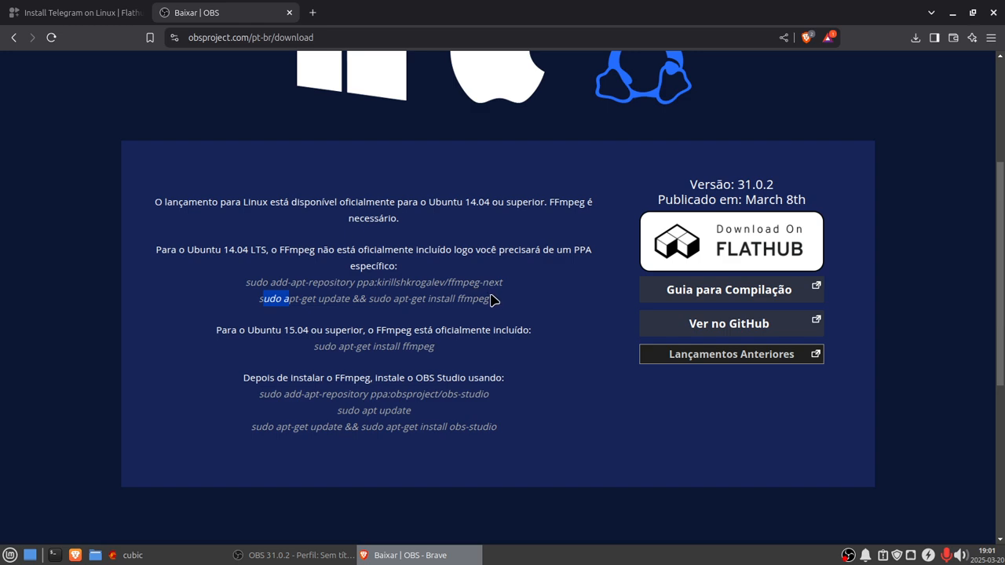
drag(491, 299, 235, 301)
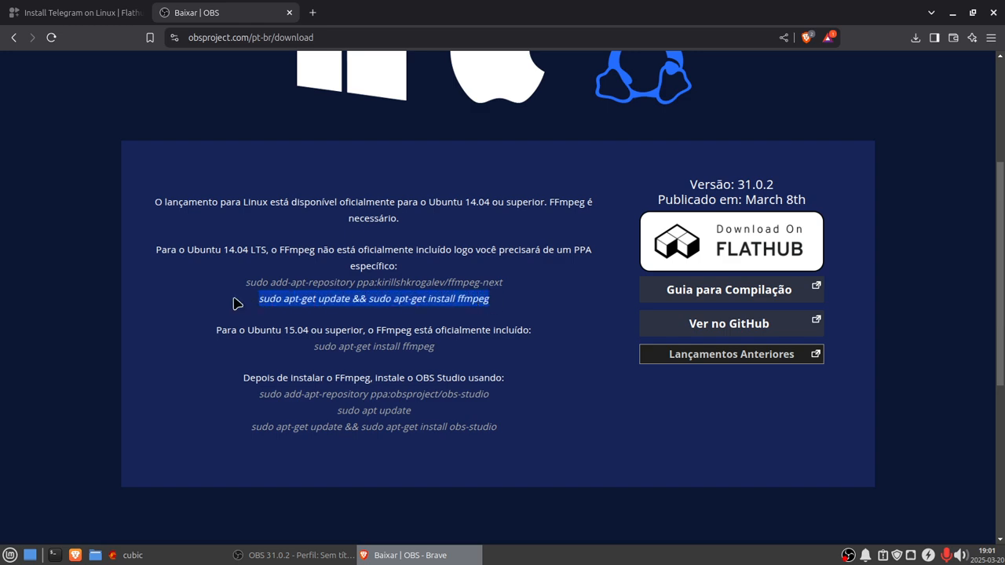
right_click(275, 302)
click(318, 310)
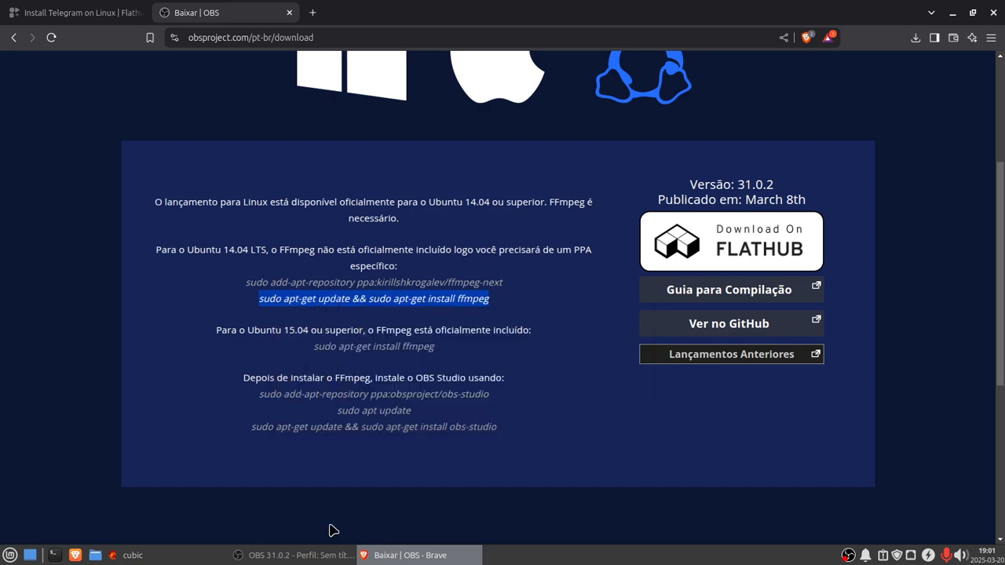
click(130, 555)
right_click(430, 468)
click(454, 444)
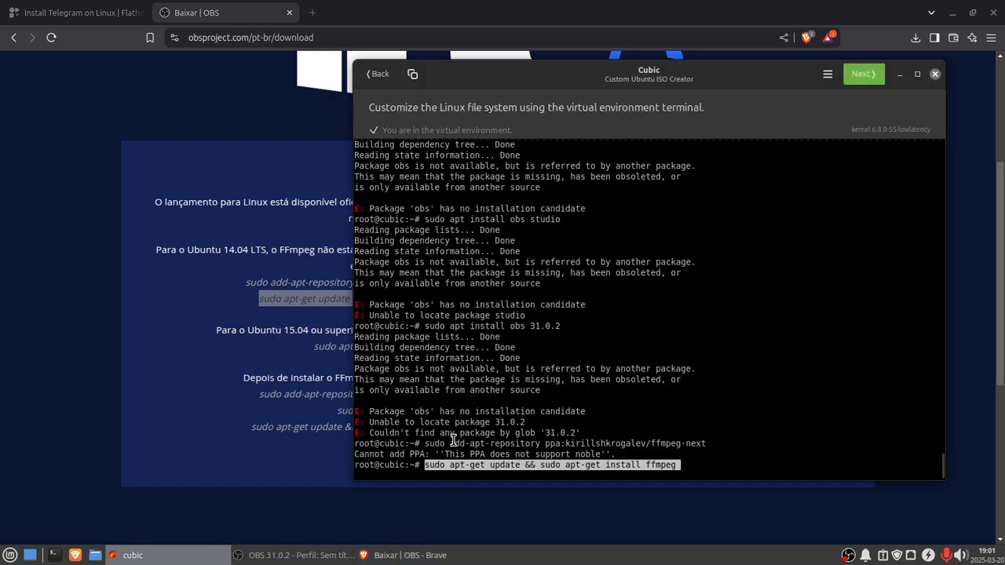
key(Return)
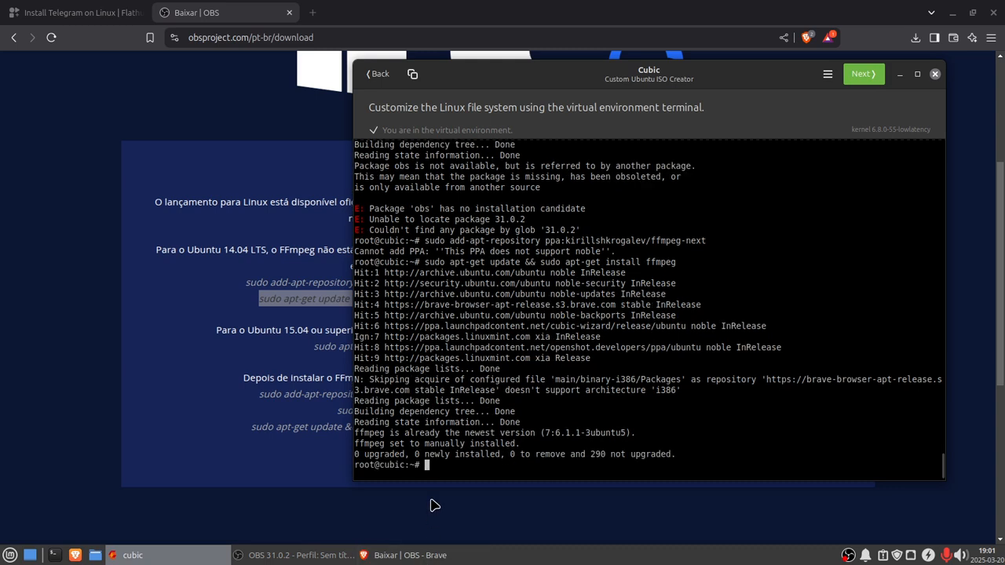
Step: Copy sudo apt-get install ffmpeg from the OBS download page and run it in the Cubic terminal
click(392, 556)
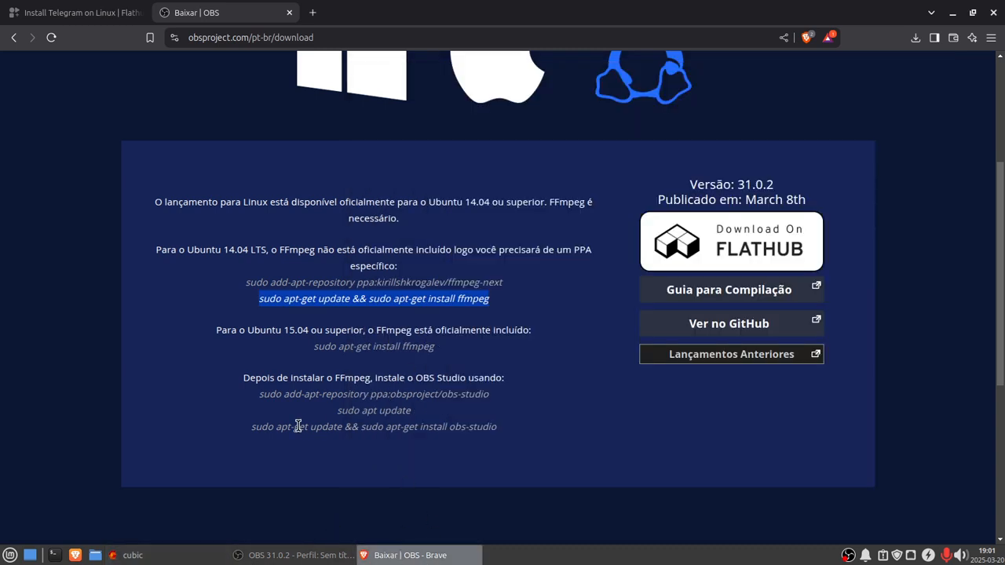
click(262, 397)
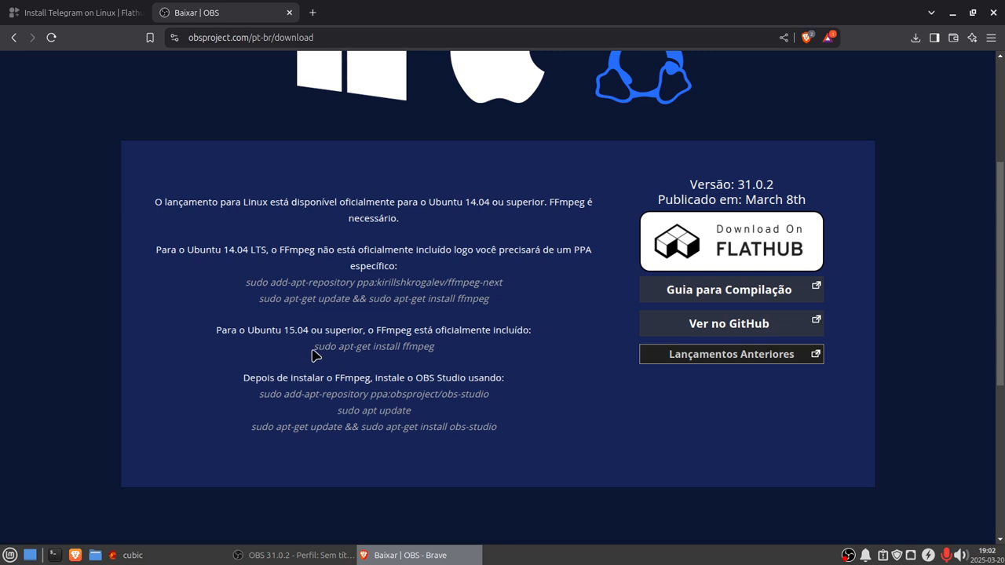
drag(314, 348, 477, 369)
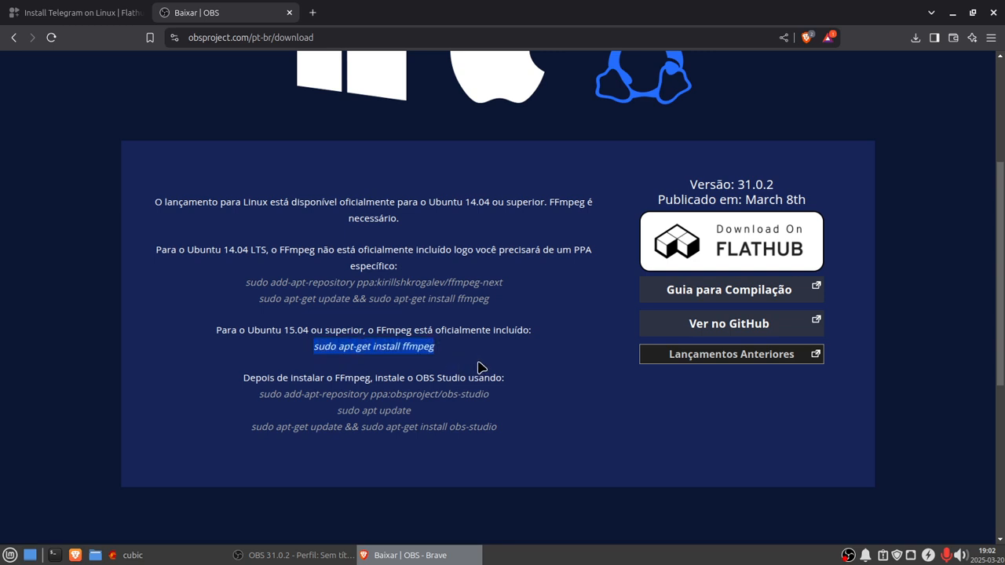
right_click(389, 353)
click(414, 362)
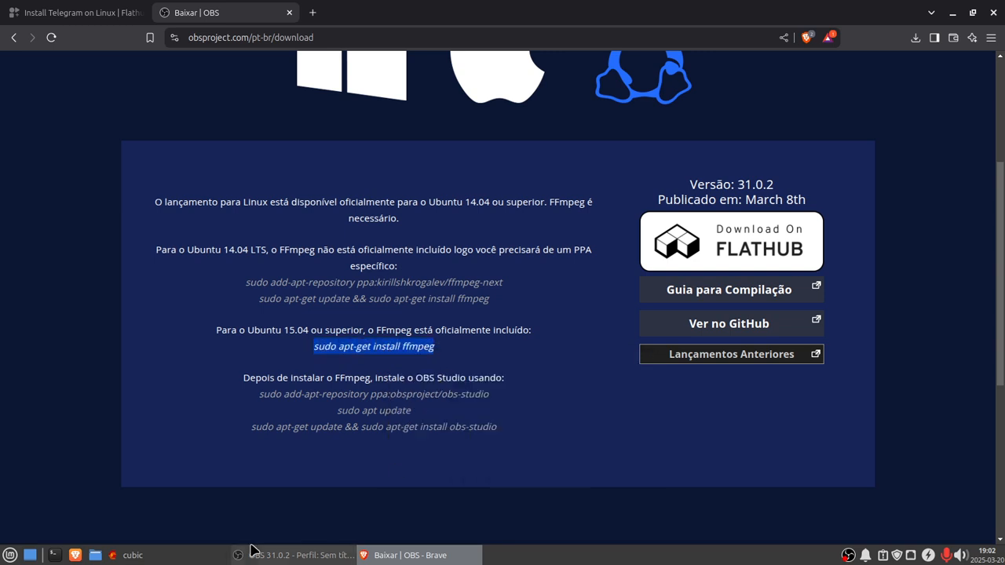
click(130, 555)
right_click(438, 458)
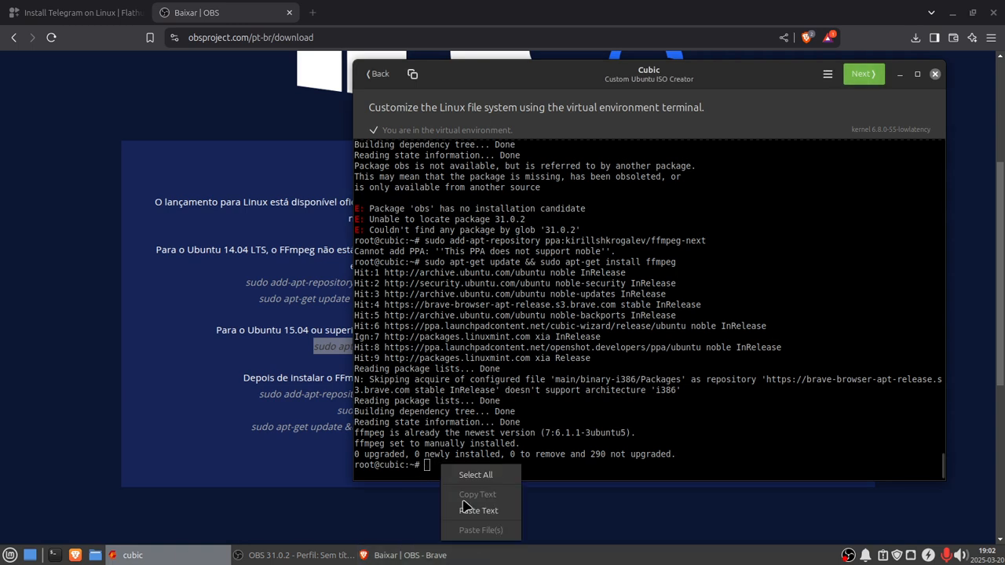
click(472, 509)
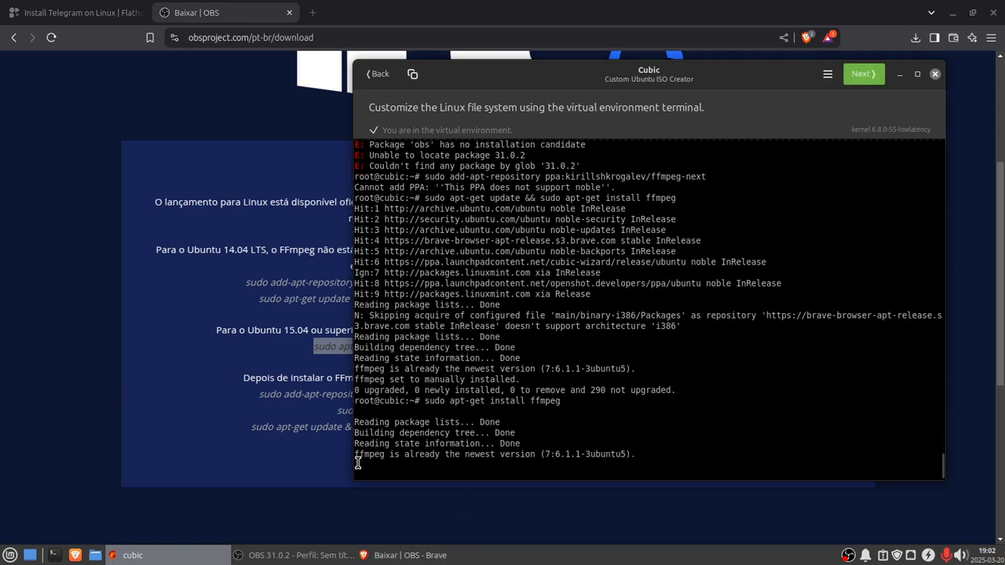
Step: Copy sudo add-apt-repository ppa:obsproject/obs-studio from the OBS page and run it in the Cubic terminal
click(385, 555)
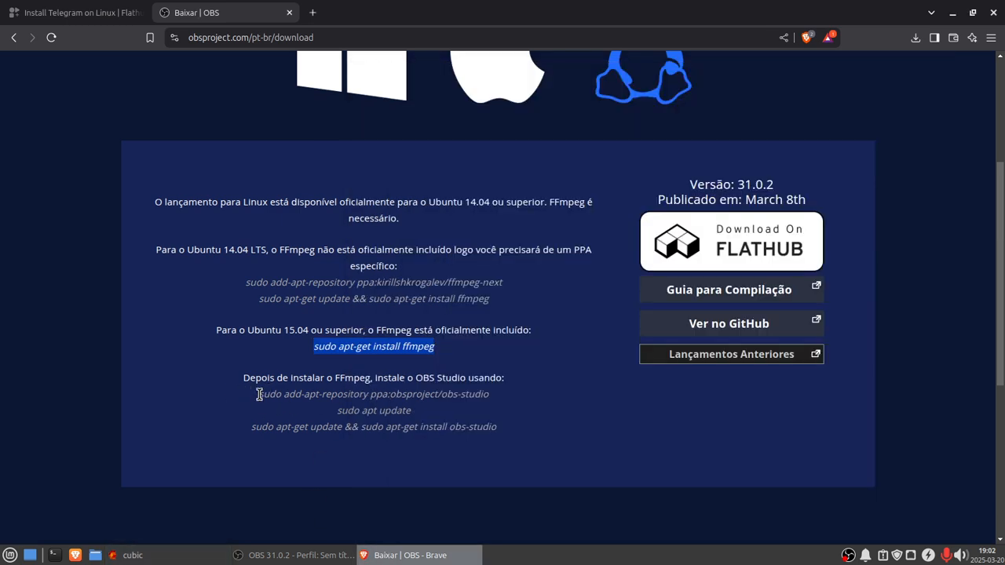
drag(257, 394, 470, 408)
right_click(467, 408)
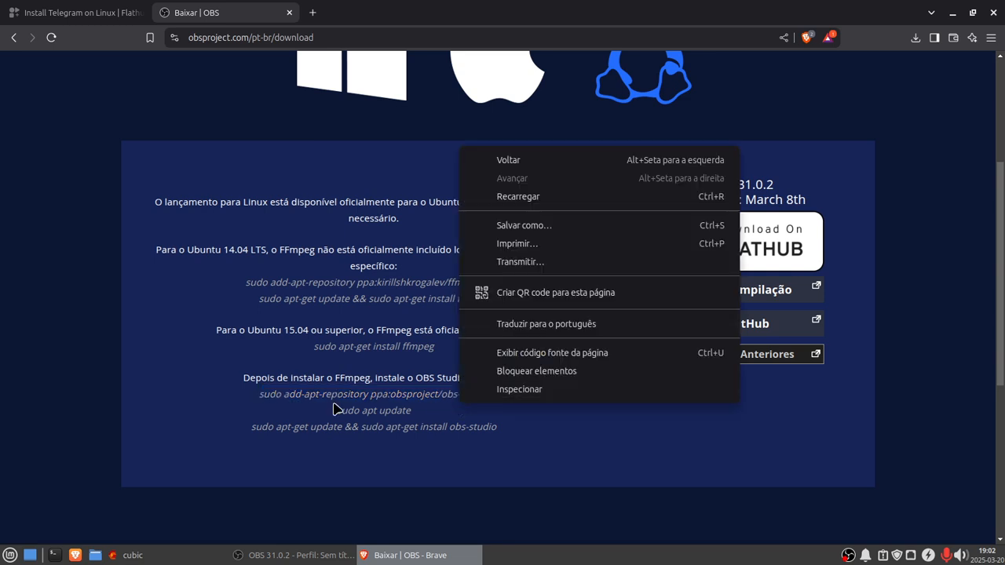
click(261, 396)
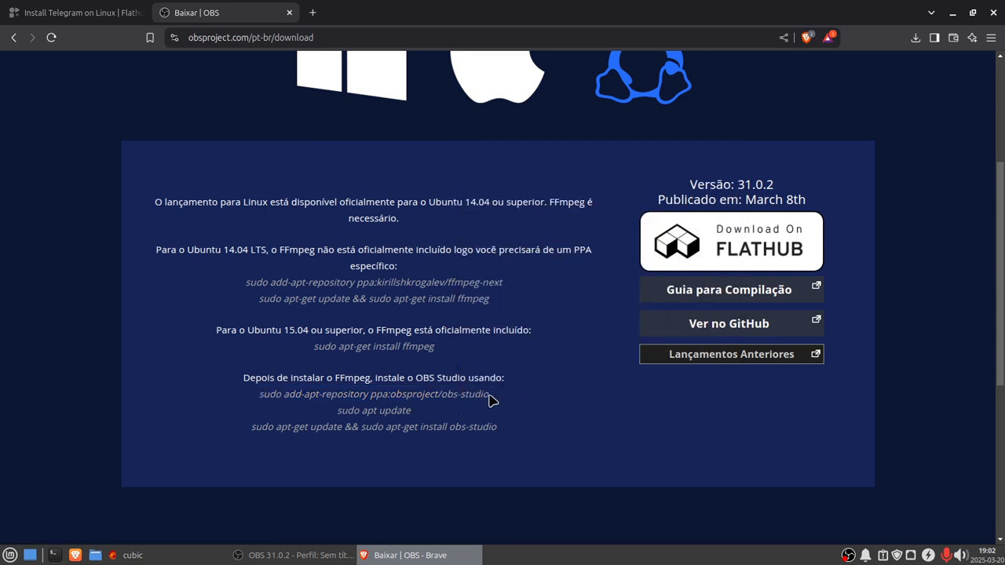
drag(490, 395, 246, 406)
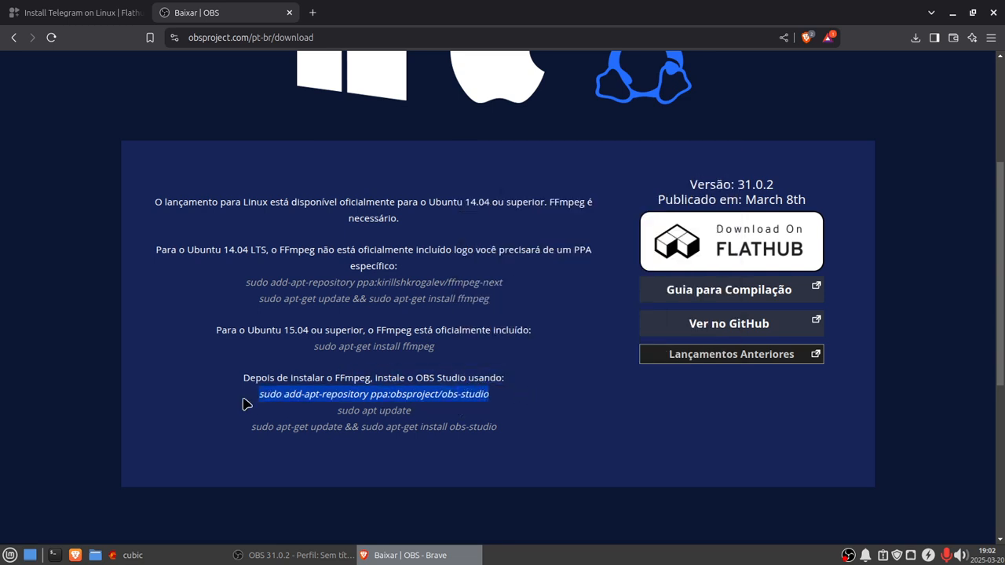
right_click(302, 393)
click(357, 414)
click(128, 555)
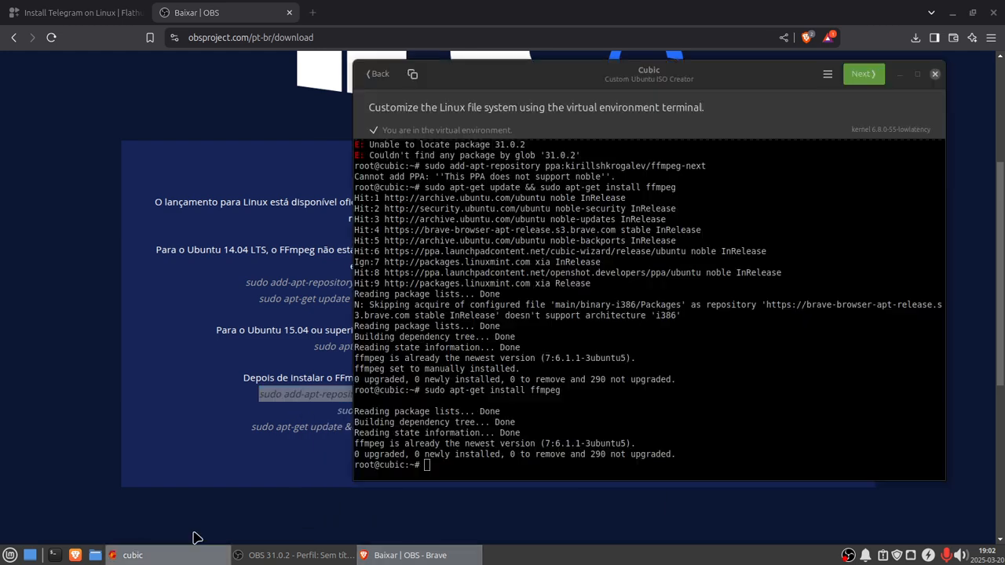
right_click(430, 468)
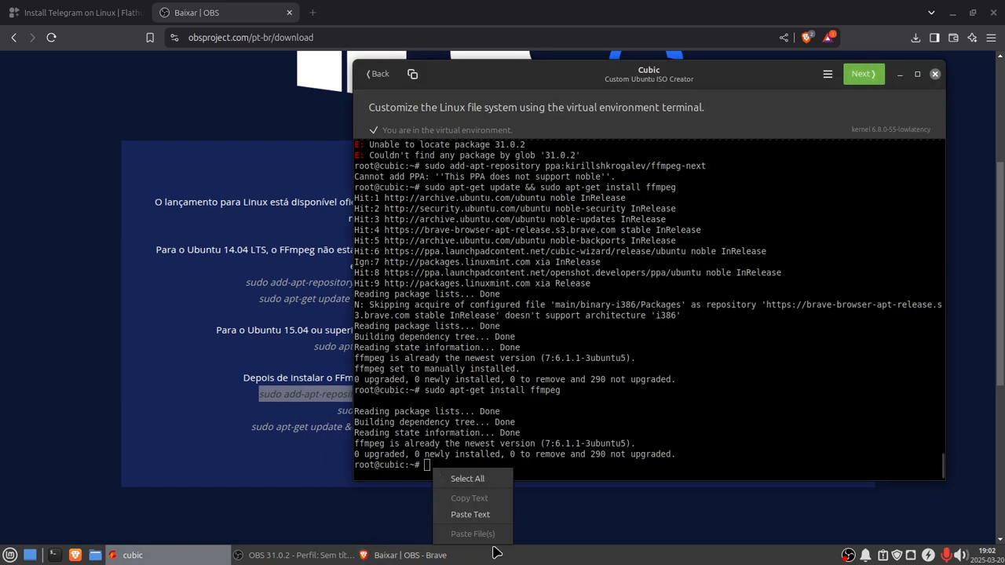
click(479, 514)
key(Return)
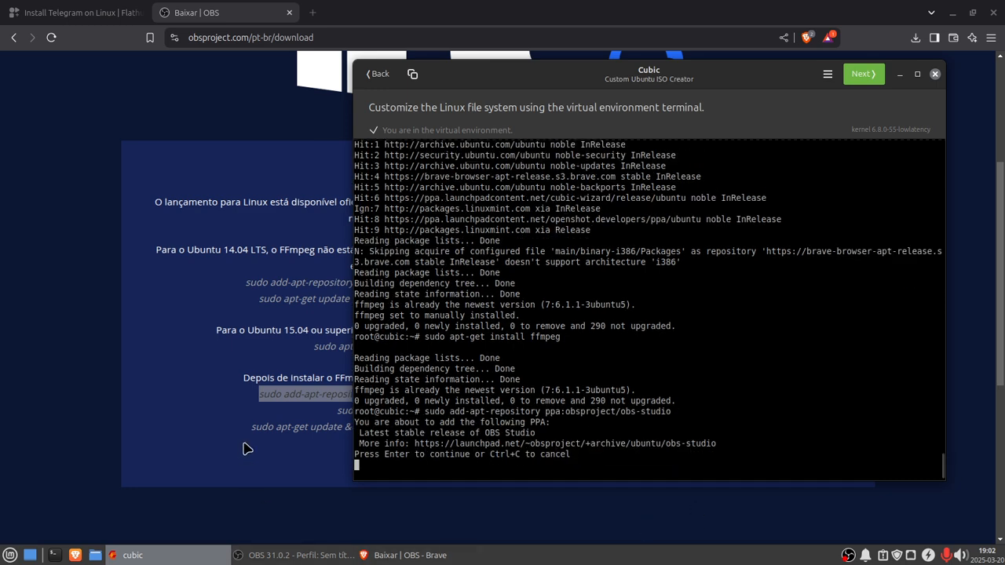
Step: Confirm adding the OBS Studio PPA, then copy sudo apt update from the page and run it in the terminal
click(314, 424)
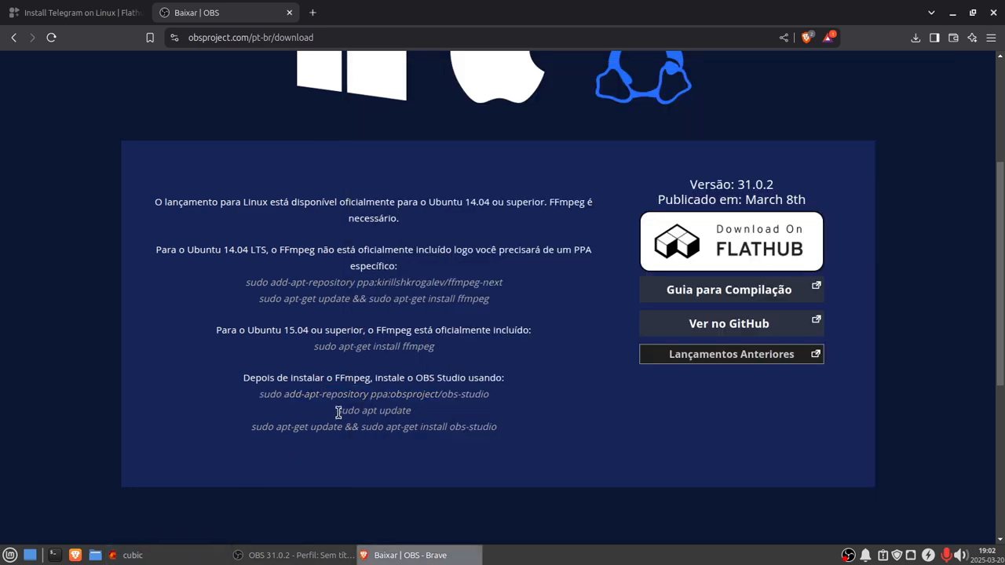
drag(338, 412, 410, 411)
right_click(408, 411)
click(417, 422)
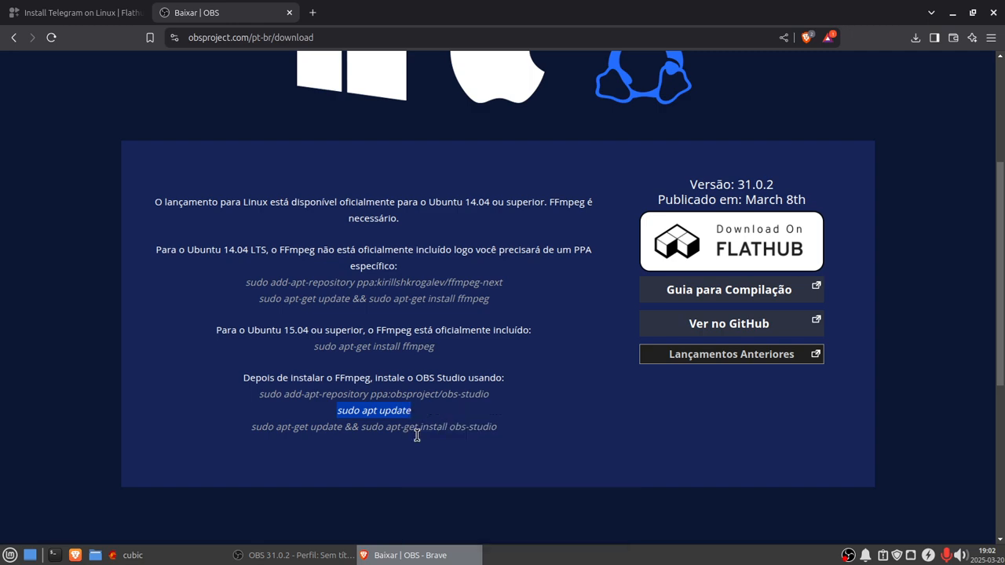
click(127, 555)
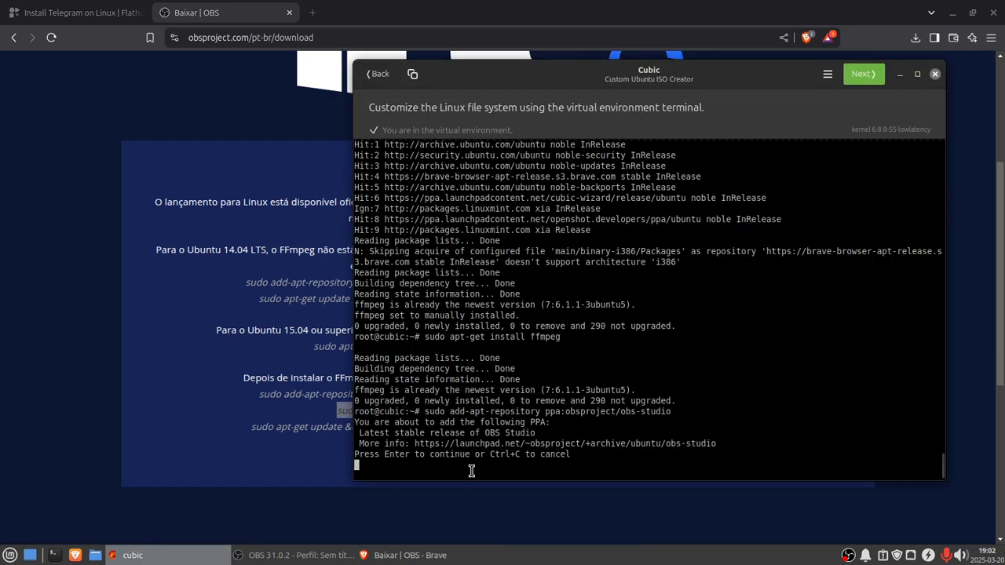
key(Return)
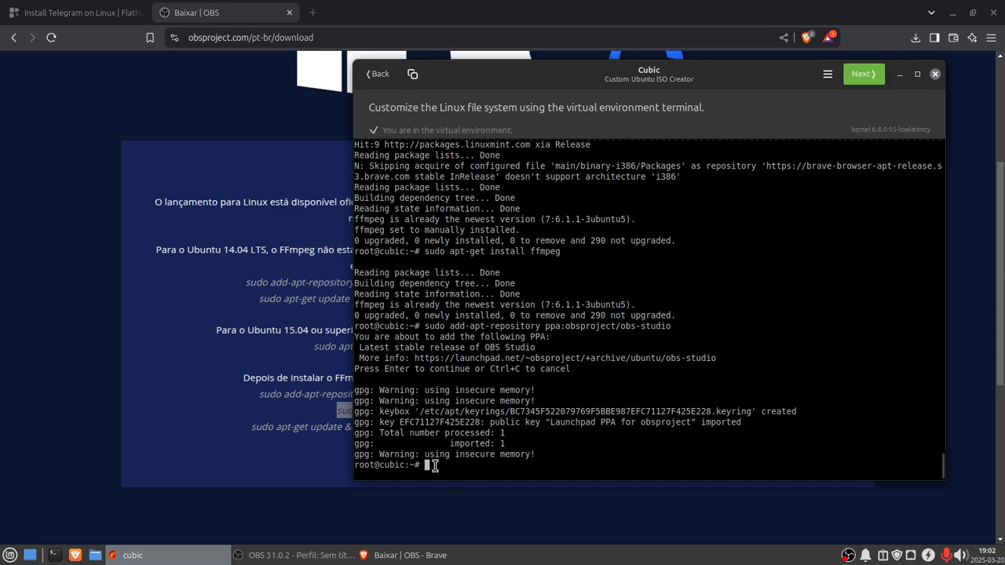
right_click(434, 466)
click(496, 511)
key(Return)
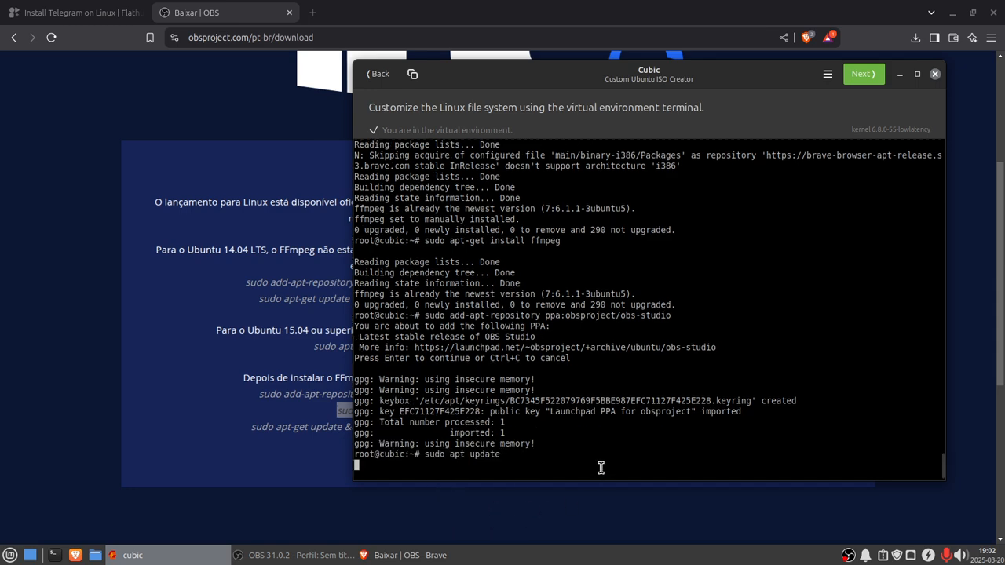
Step: Copy sudo apt-get update && sudo apt-get install obs-studio, run it in the Cubic terminal and confirm the installation
click(423, 555)
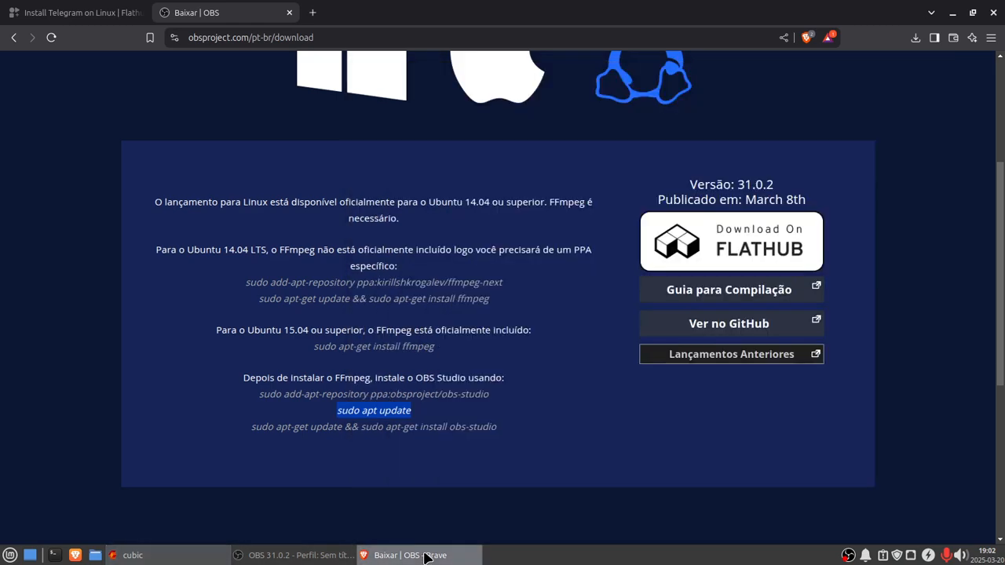
drag(251, 426, 500, 433)
right_click(498, 430)
click(525, 315)
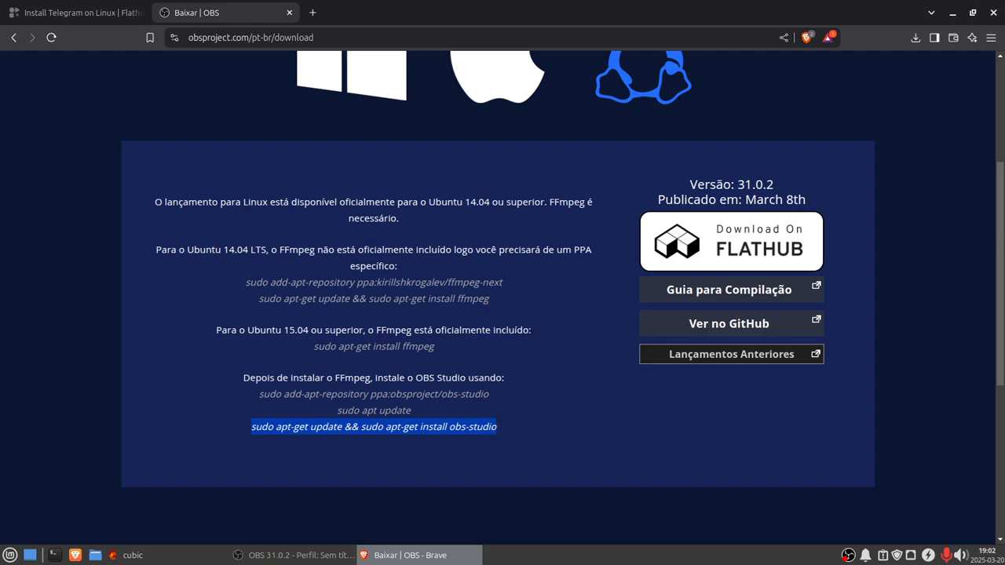
click(164, 556)
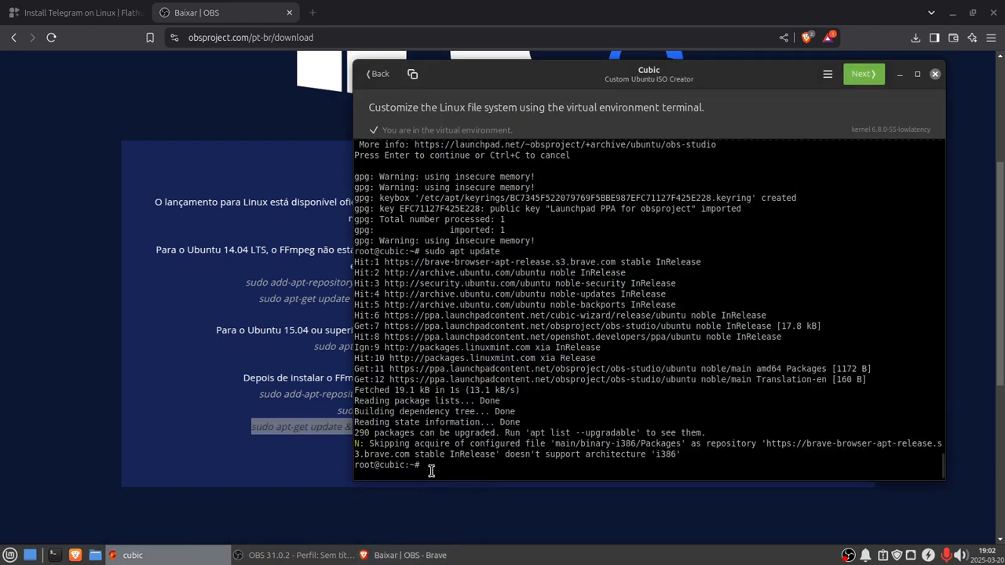
right_click(426, 464)
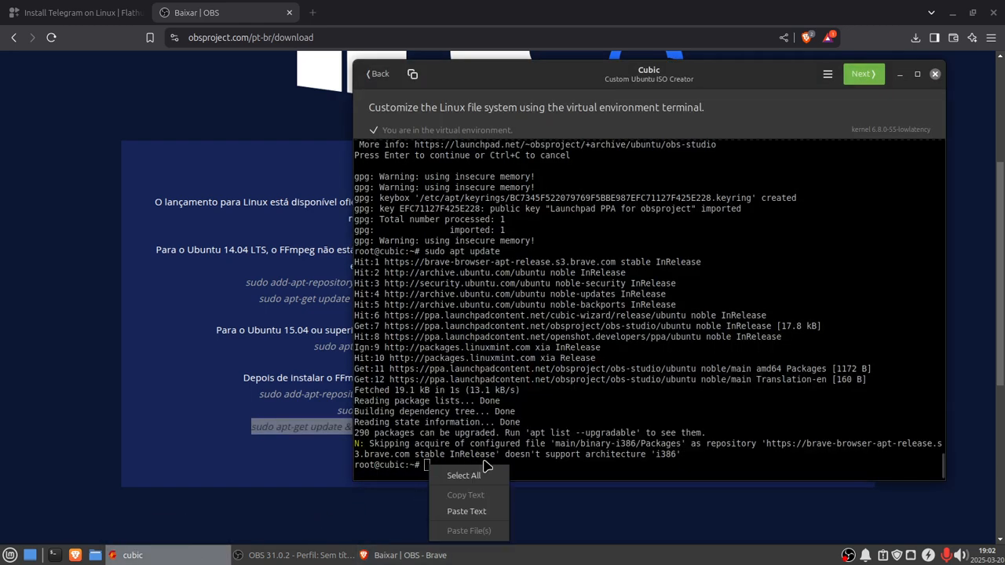
click(477, 511)
key(Return)
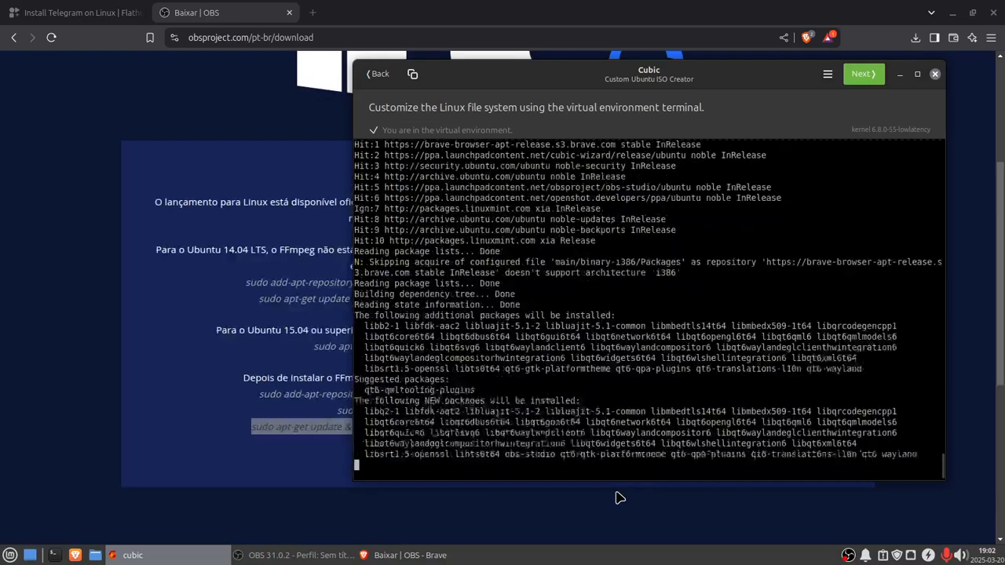
key(Return)
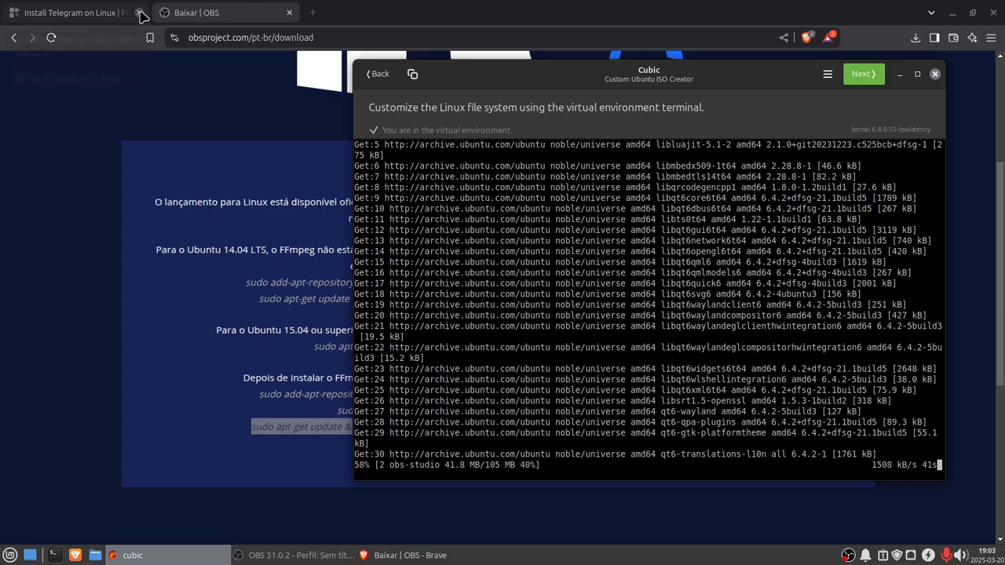
Step: Close the Telegram and OBS browser tabs, closing the browser
click(139, 14)
click(139, 13)
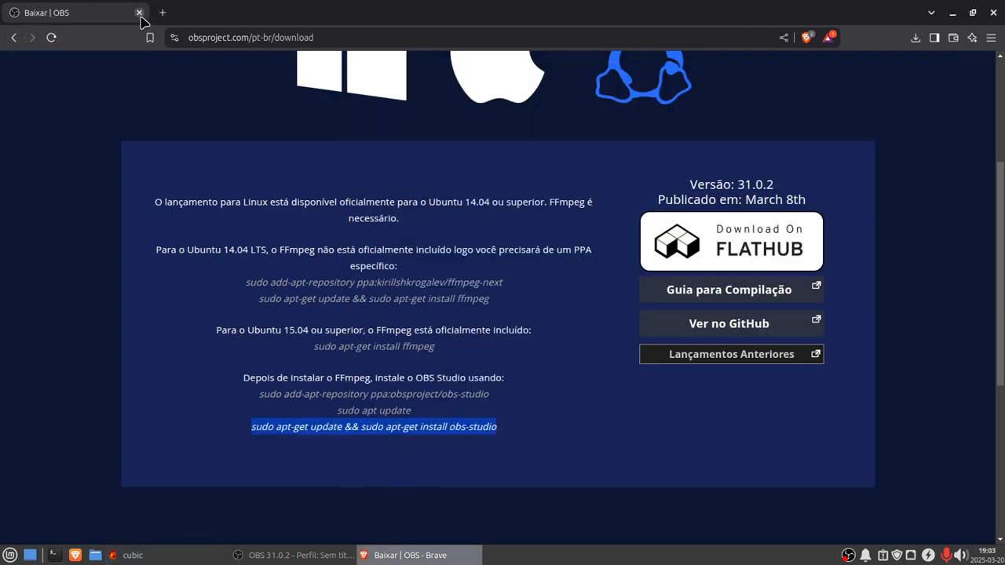
click(139, 13)
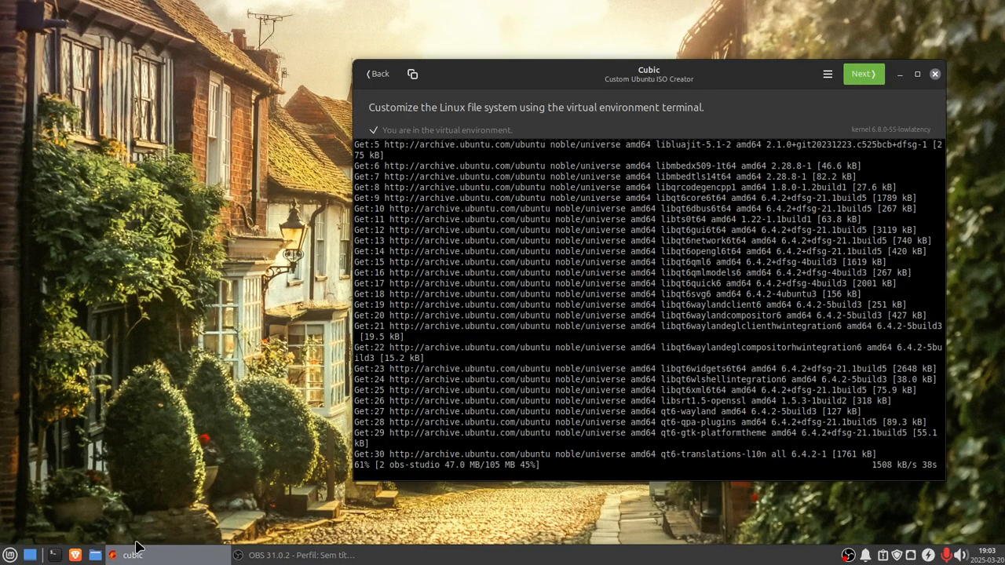
Step: Browse the application menu's System, Productivity, Multimedia and Internet categories to review the installed apps
click(17, 554)
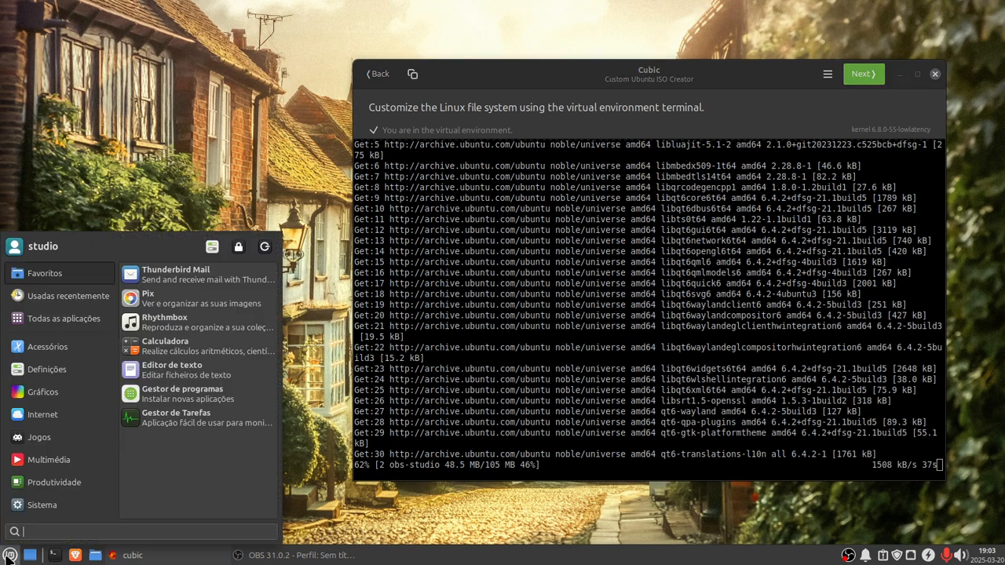
click(42, 506)
click(55, 482)
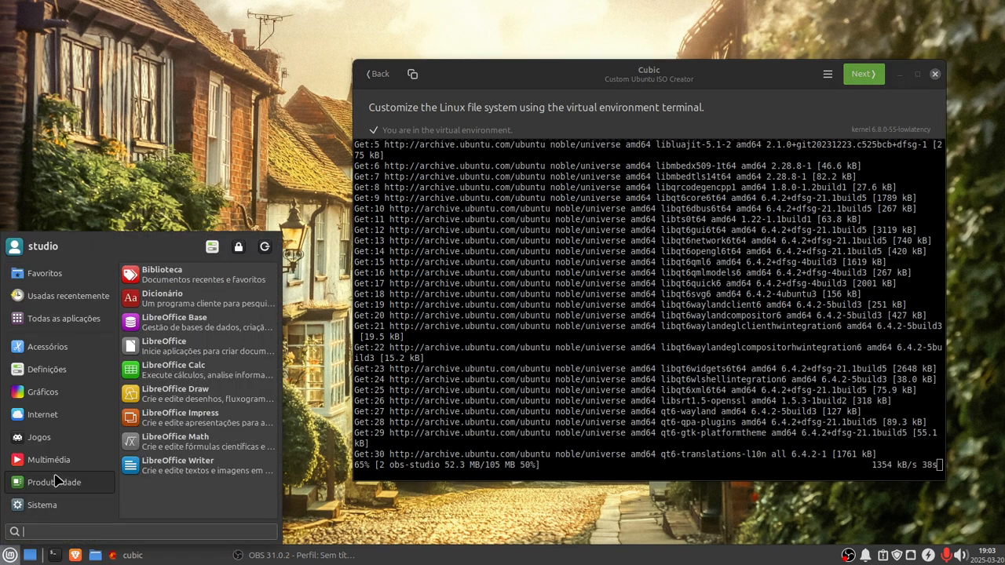
click(55, 465)
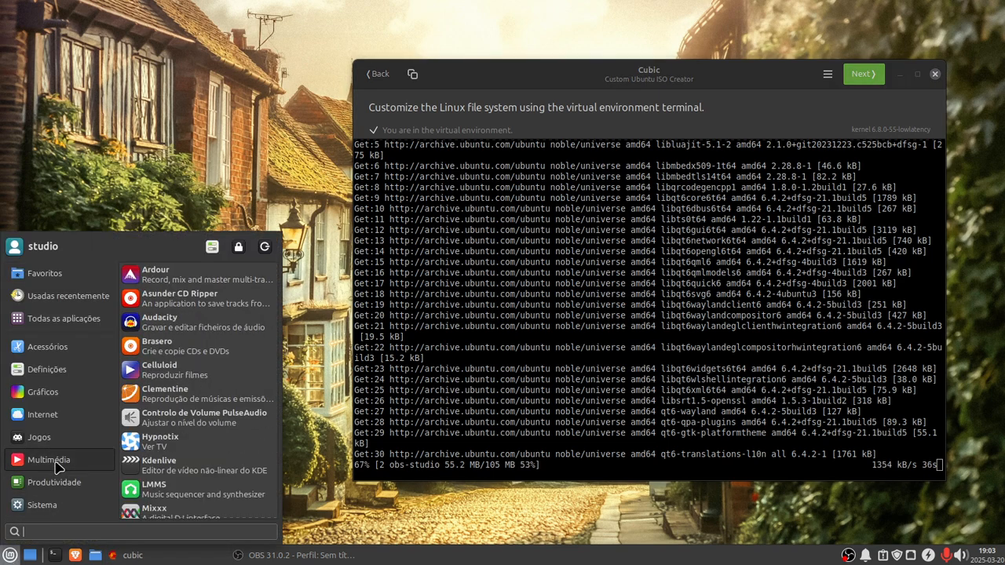
scroll(179, 470, down, 5)
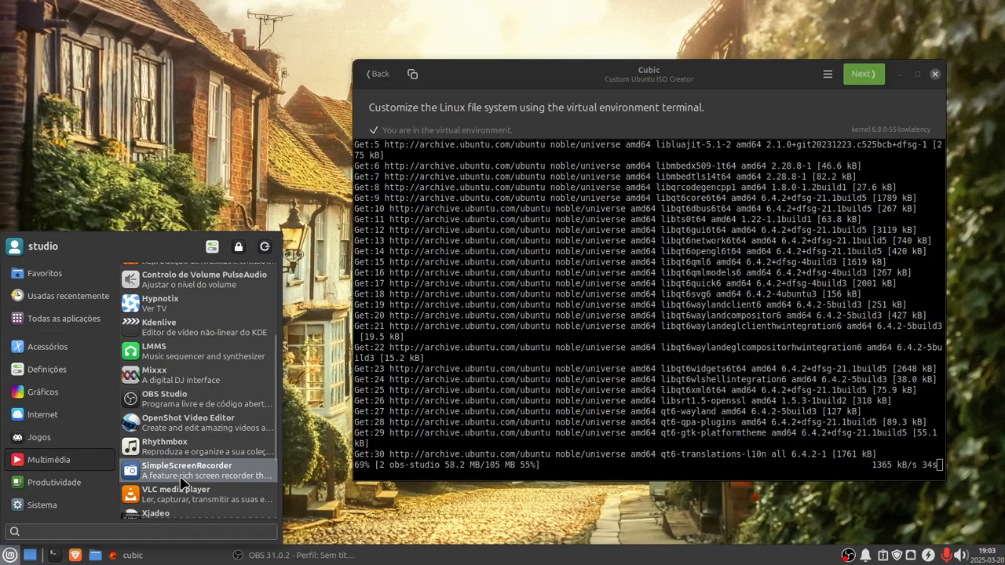
scroll(180, 491, down, 4)
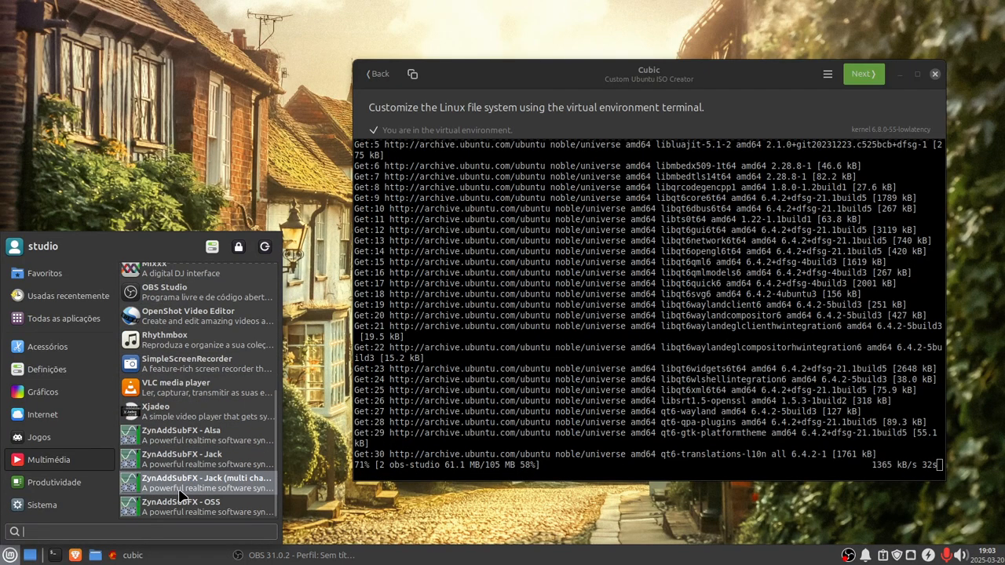
scroll(179, 494, up, 2)
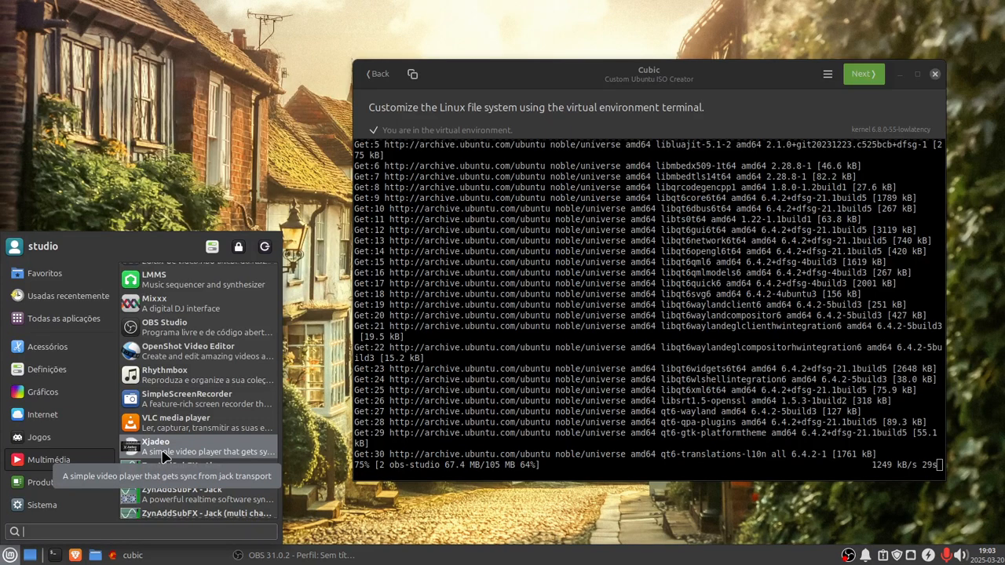
scroll(164, 455, up, 3)
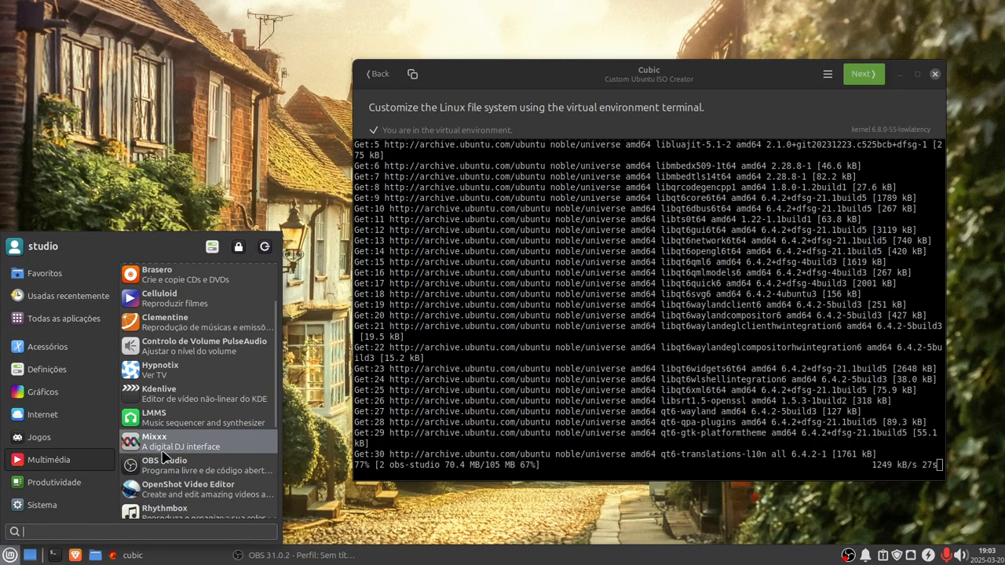
scroll(163, 455, up, 2)
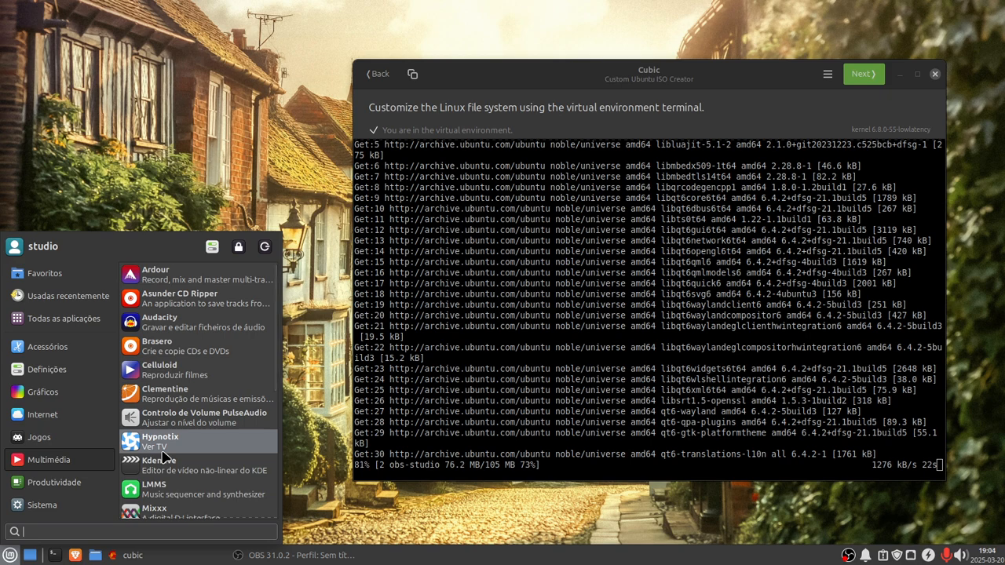
mouse_move(45, 422)
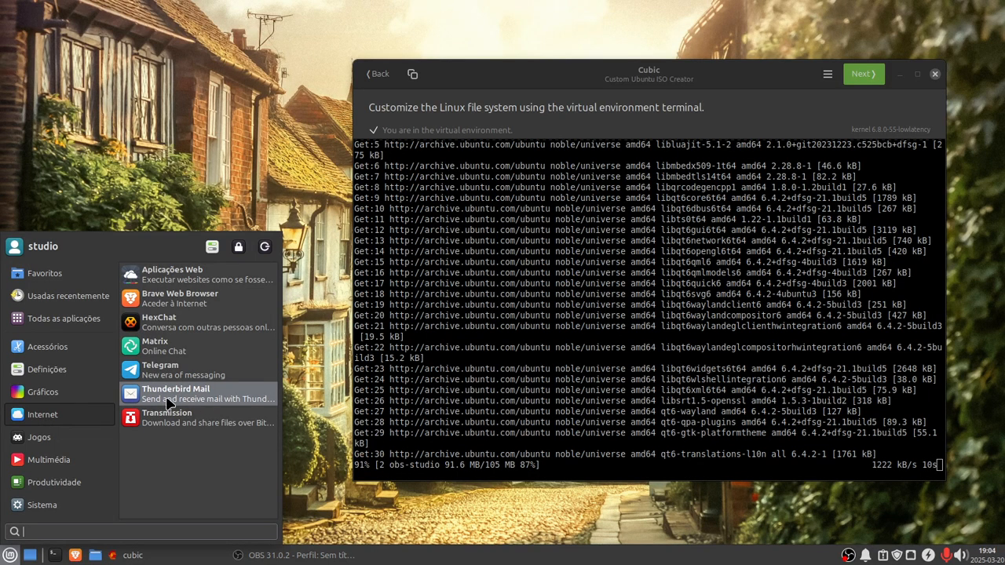
Step: Install simplescreenrecorder with apt-get in the Cubic terminal and confirm the installation
mouse_move(28, 393)
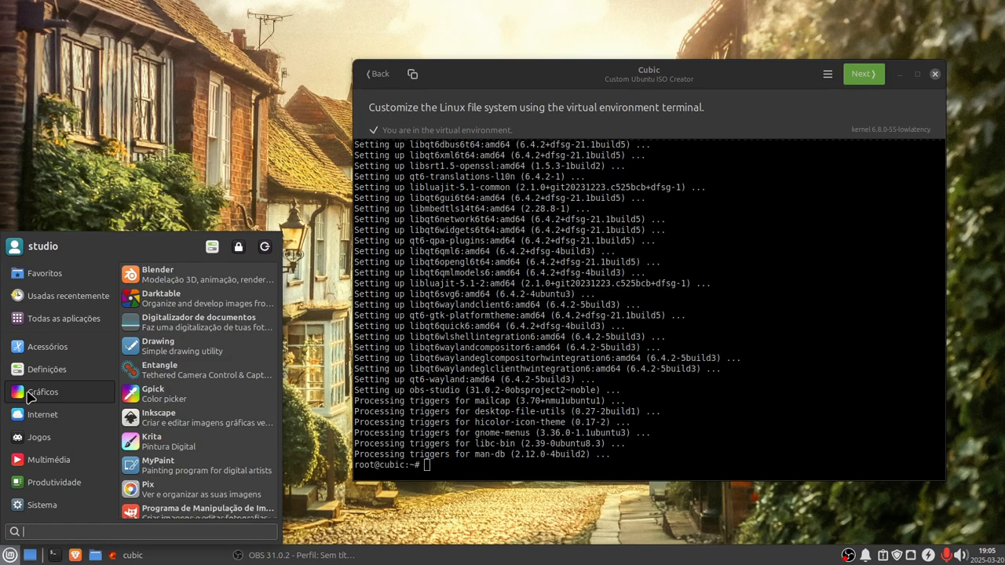
click(30, 397)
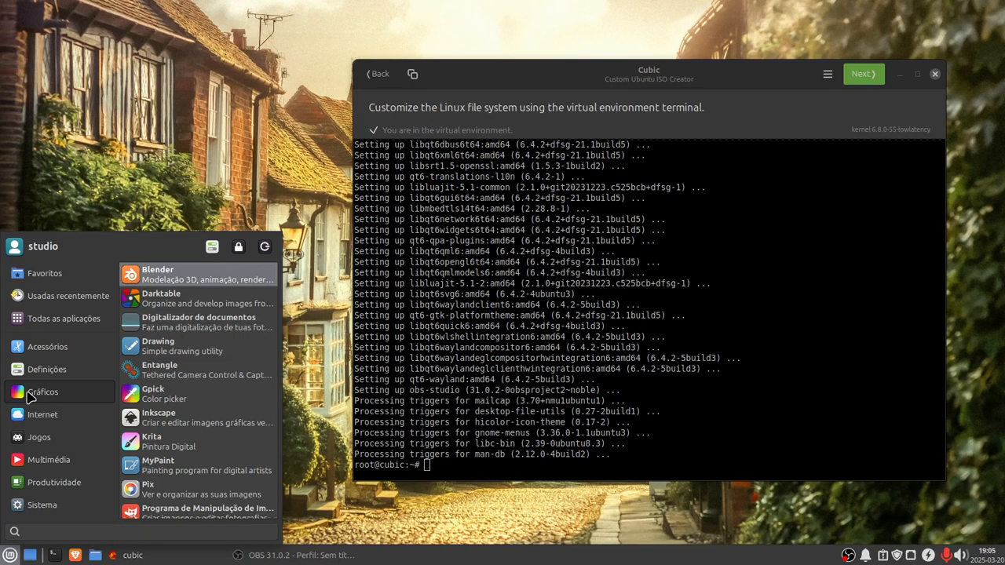
click(449, 468)
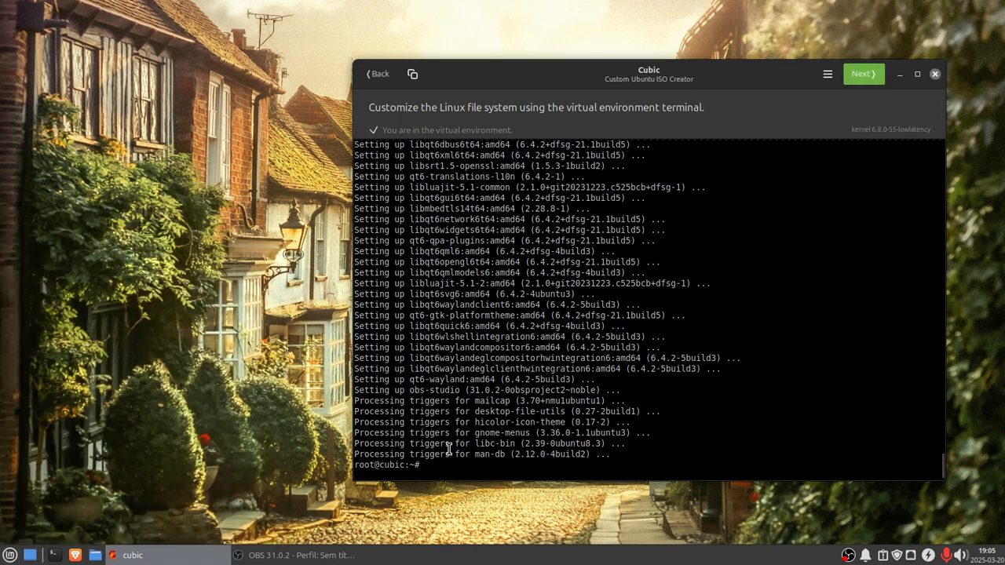
key(Up)
key(Up)
key(Up)
key(Up)
key(Up)
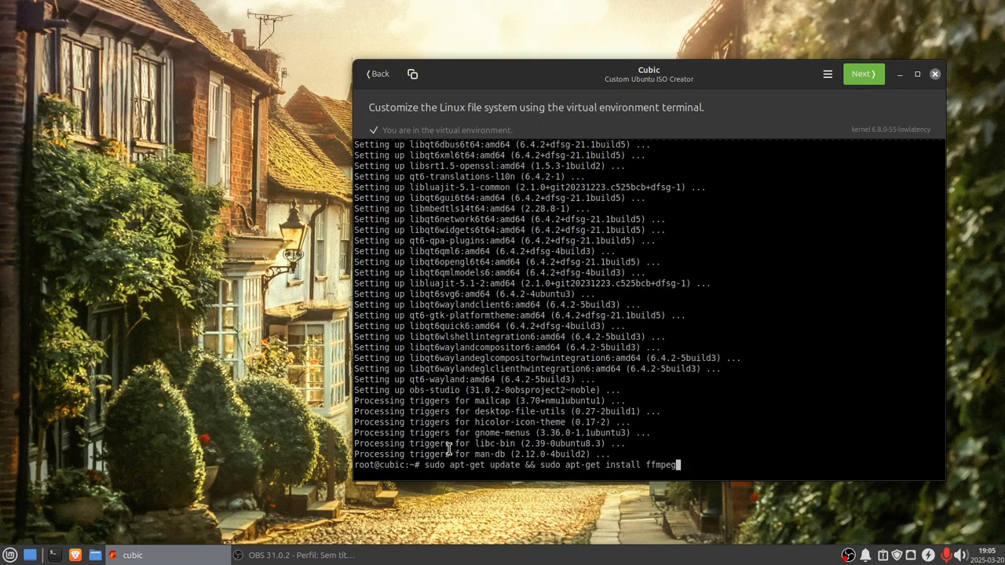
key(Down)
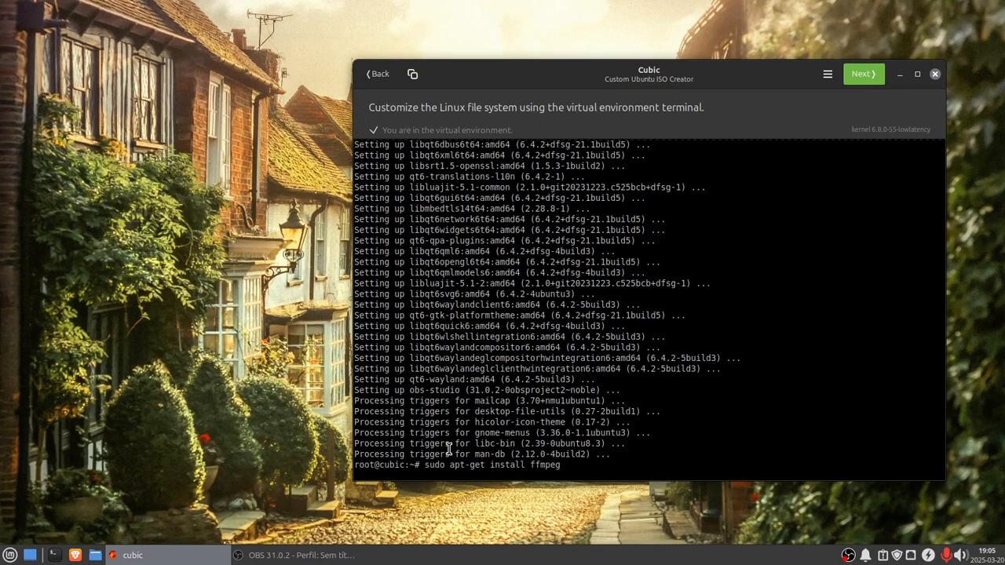
key(BackSpace)
key(BackSpace)
key(BackSpace)
key(BackSpace)
key(BackSpace)
key(BackSpace)
text(simplescreenrecorder)
key(Return)
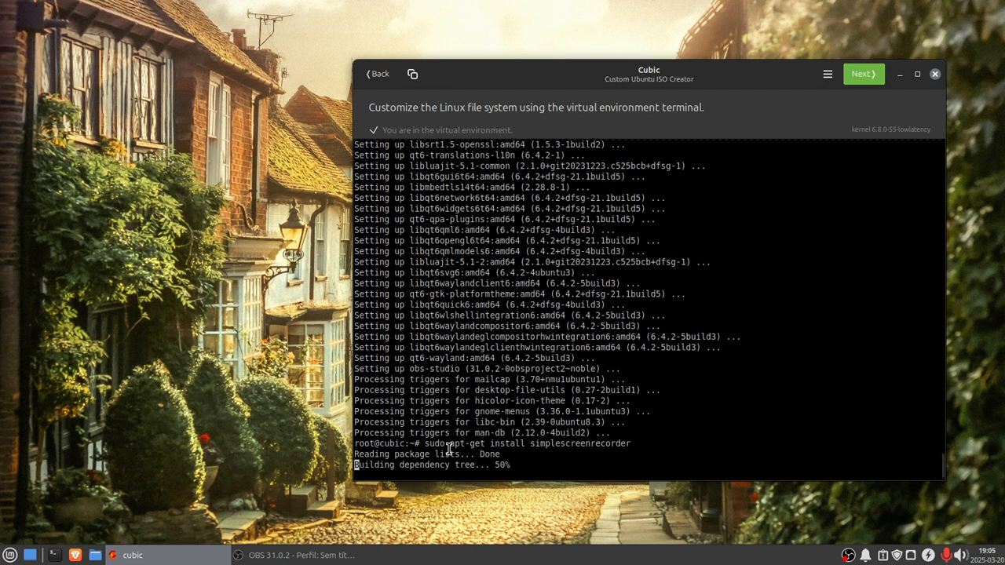
text(y)
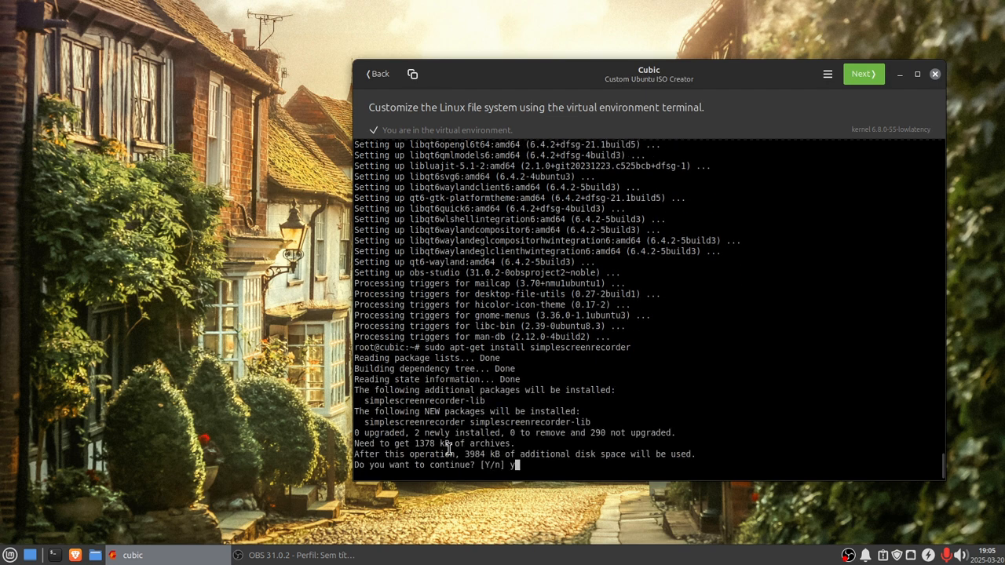
key(Return)
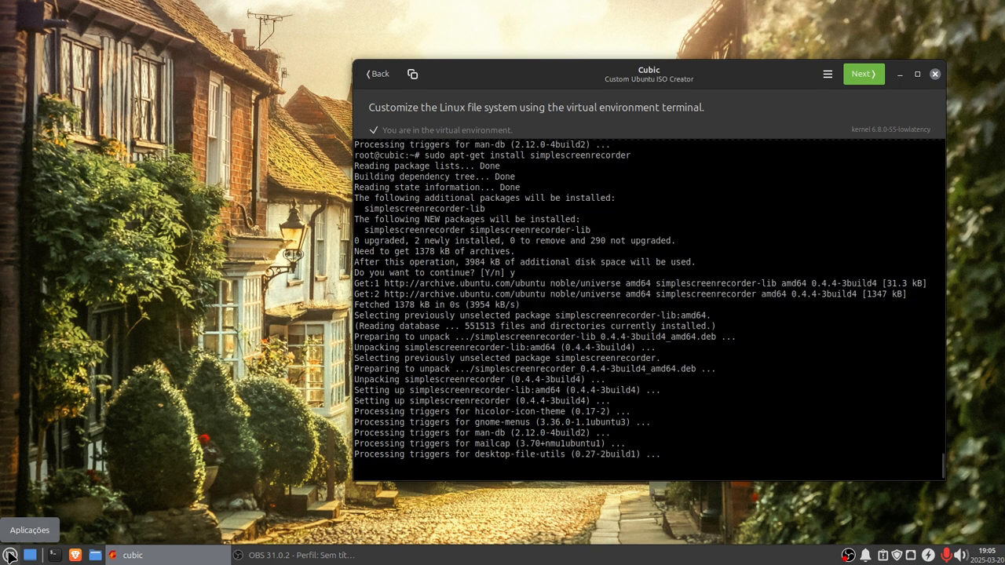
Step: Recall the previous install command and change its package to entangle
click(10, 556)
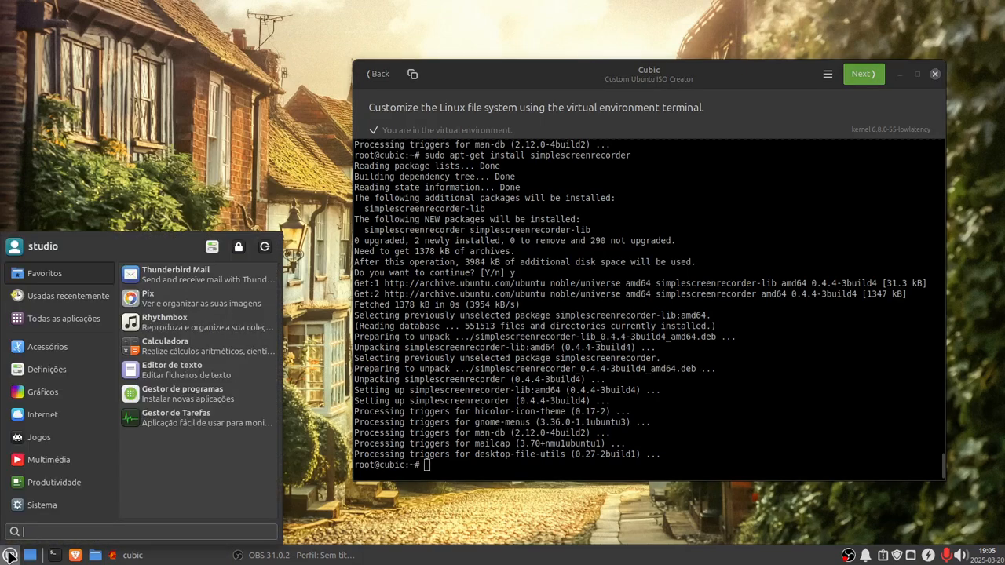
mouse_move(70, 401)
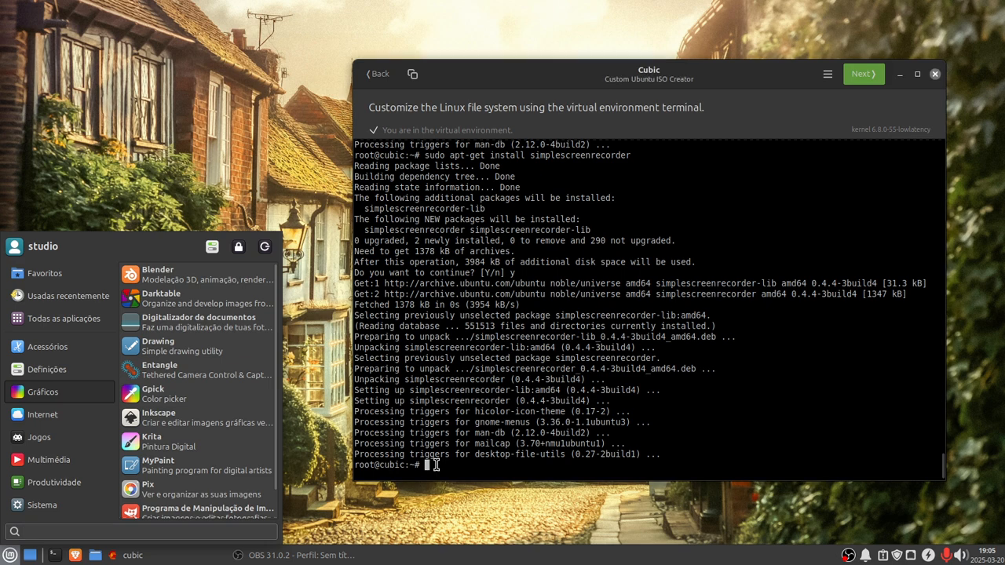
click(435, 464)
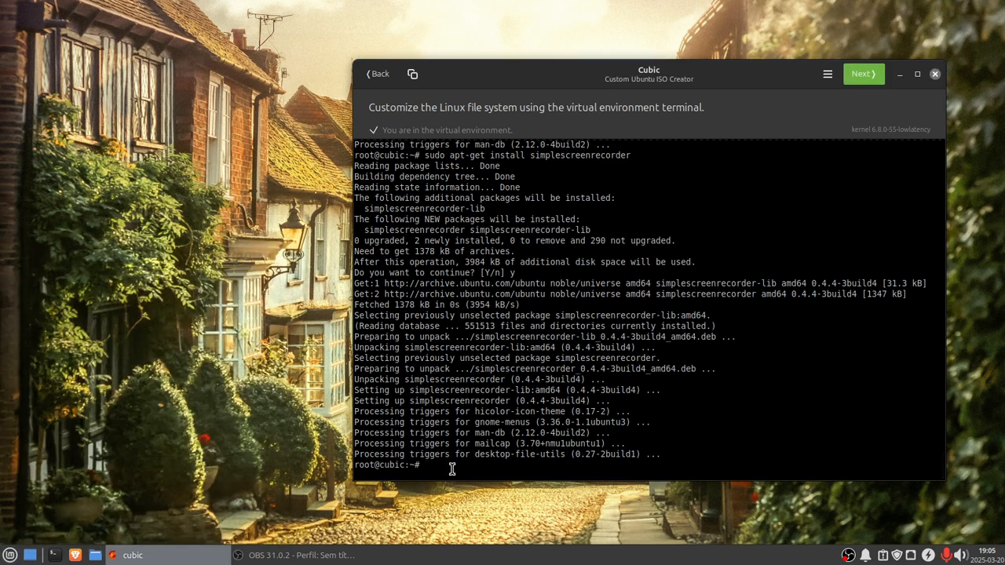
key(Up)
key(BackSpace)
key(BackSpace)
key(BackSpace)
key(BackSpace)
key(BackSpace)
key(BackSpace)
key(BackSpace)
key(BackSpace)
key(BackSpace)
key(BackSpace)
key(BackSpace)
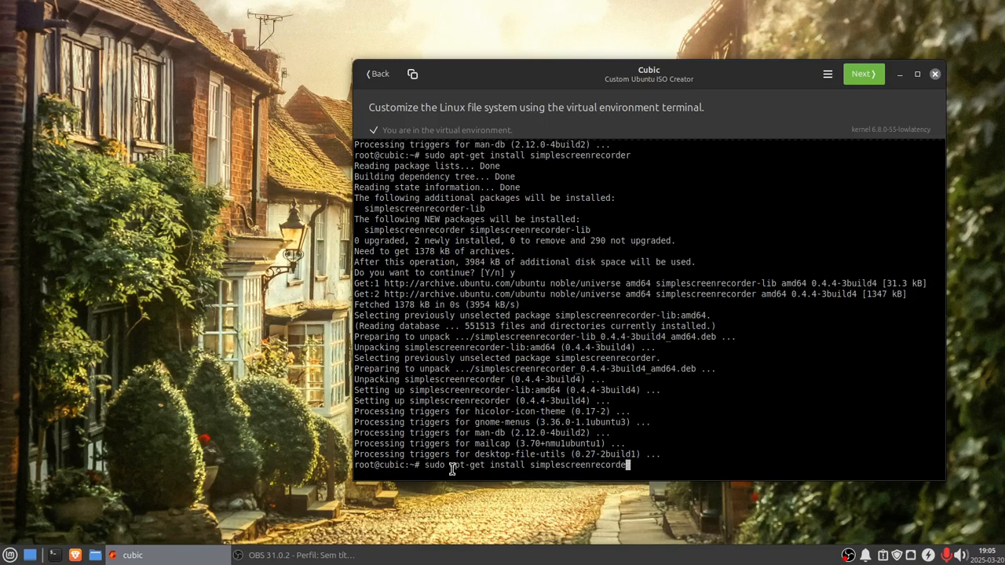
key(BackSpace)
key(BackSpace)
key(BackSpace)
key(BackSpace)
key(BackSpace)
key(BackSpace)
key(BackSpace)
key(BackSpace)
key(BackSpace)
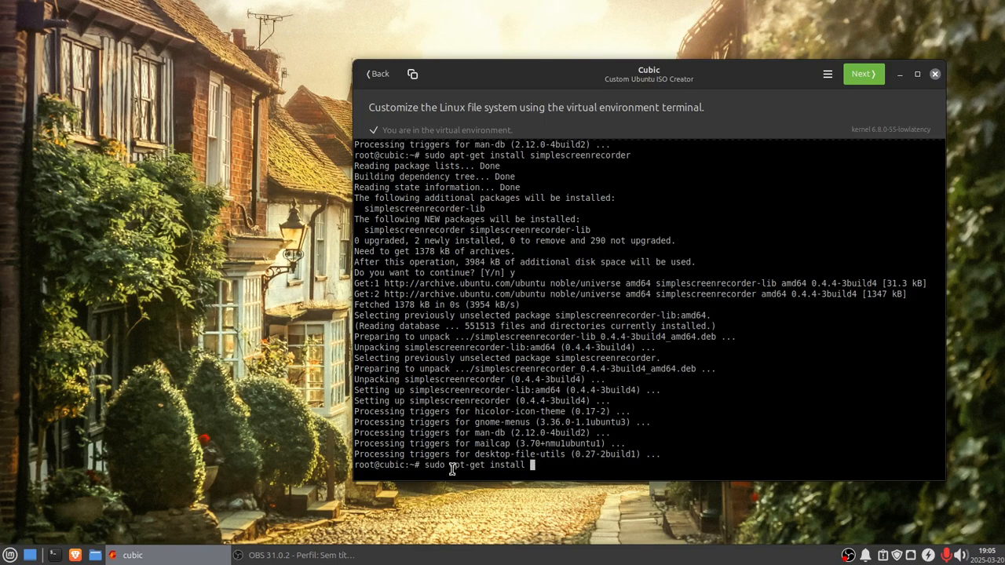
text(entangle)
Step: Check the Graphics menu category and add gpic and mypaint to the install command
click(10, 555)
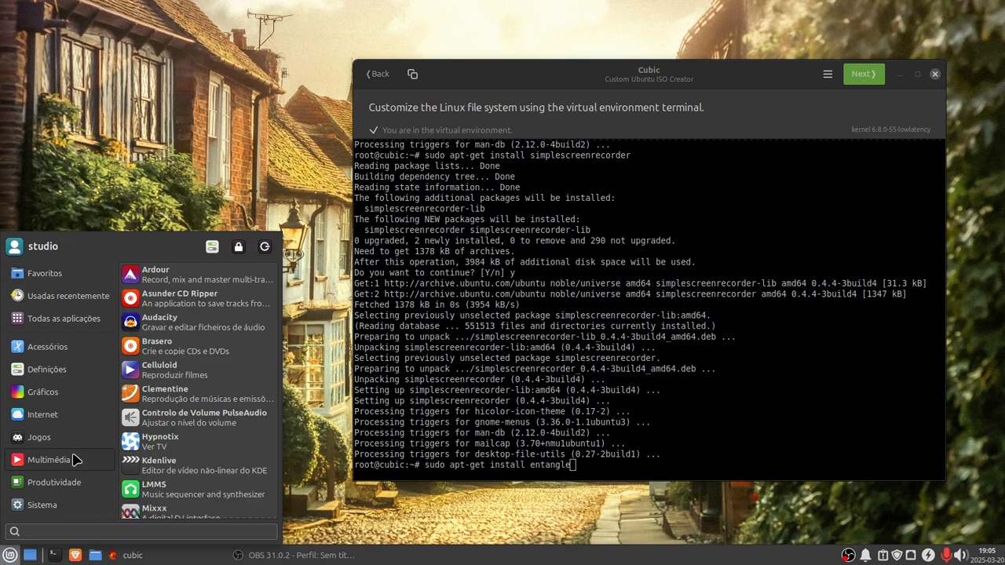
mouse_move(50, 399)
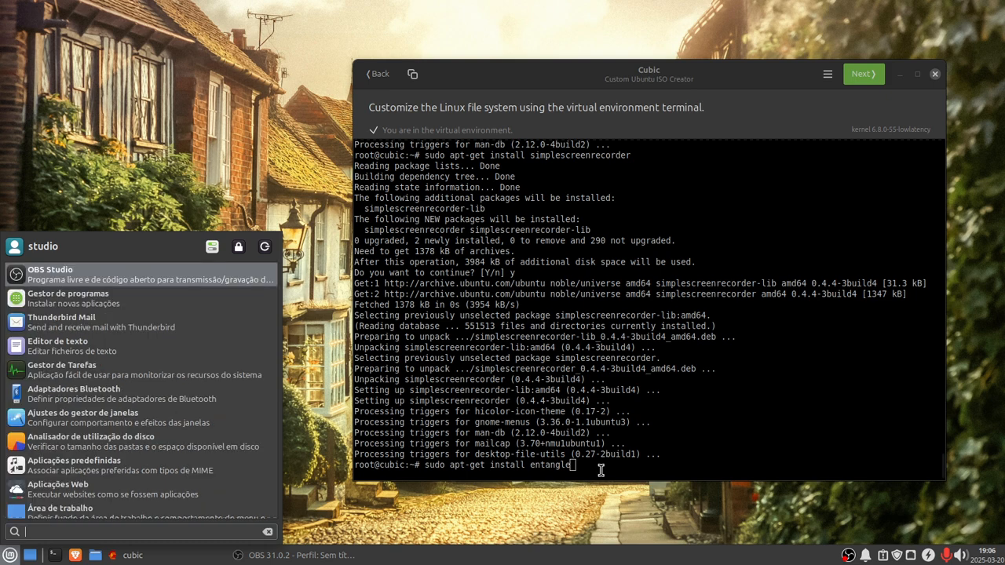
click(585, 468)
text(g)
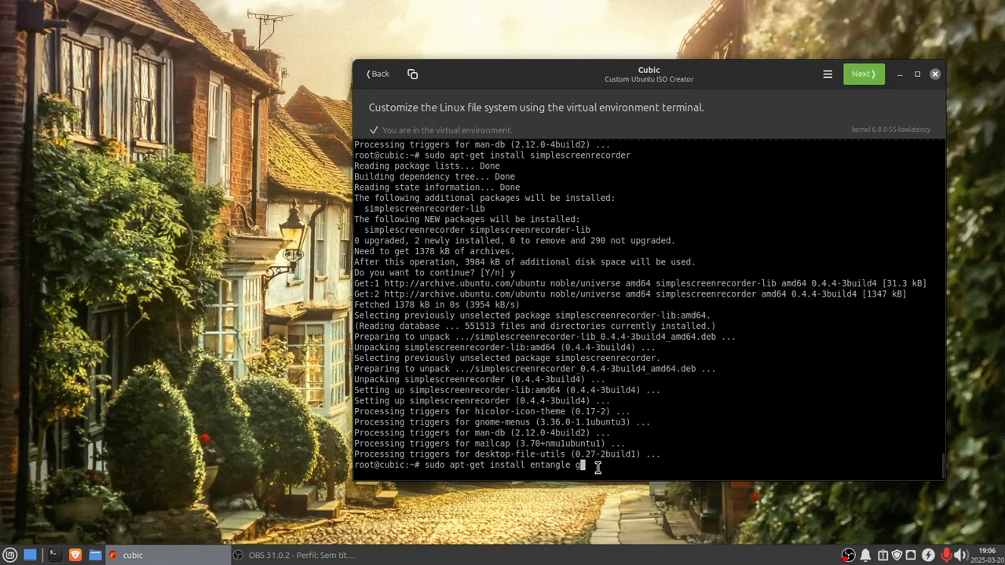
text(ik)
key(BackSpace)
key(BackSpace)
key(BackSpace)
text(gpic mypaint)
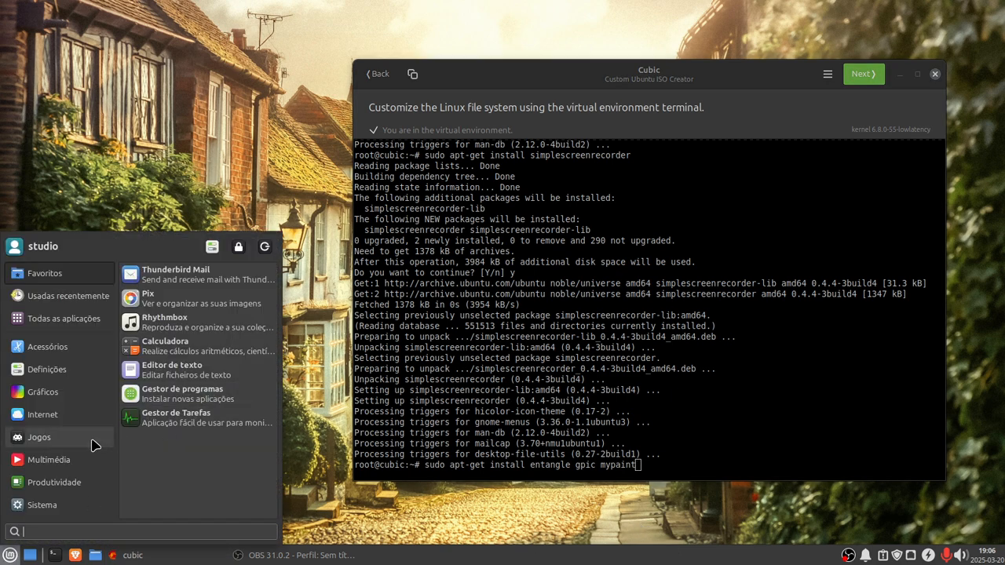
Step: Correct gpic to gpick in the install command
mouse_move(47, 400)
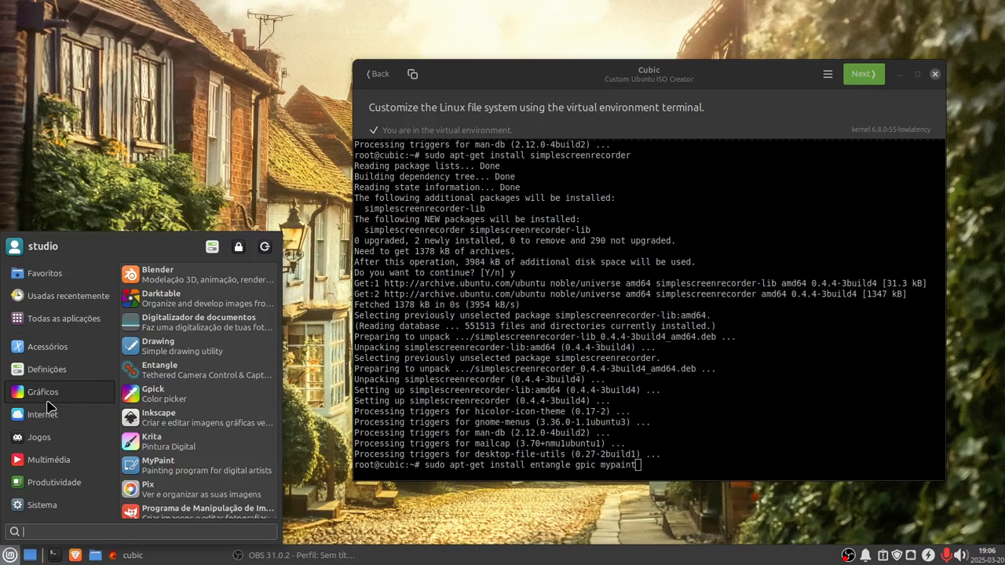
click(602, 468)
key(Left)
key(Left)
key(Left)
key(Left)
key(Left)
key(Left)
key(Left)
key(Left)
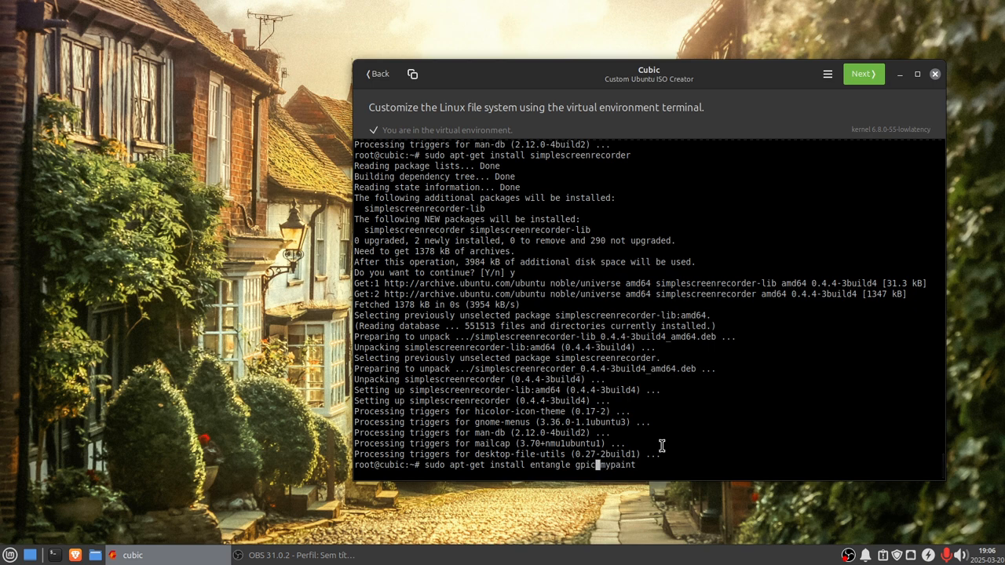
text(k)
Step: Scroll the Graphics menu list and add rawtherapee to the install command
key(super)
mouse_move(21, 392)
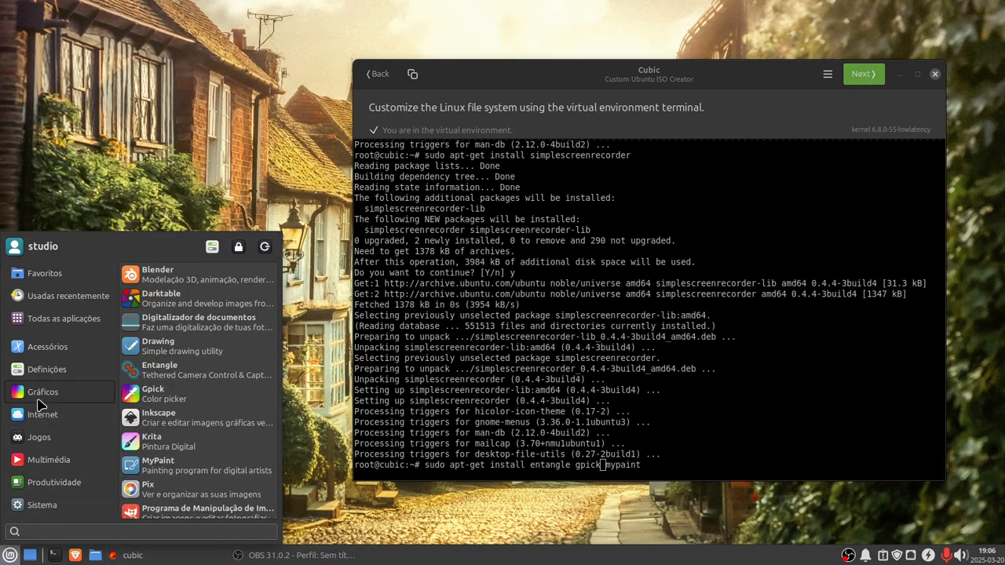
scroll(245, 445, down, 1)
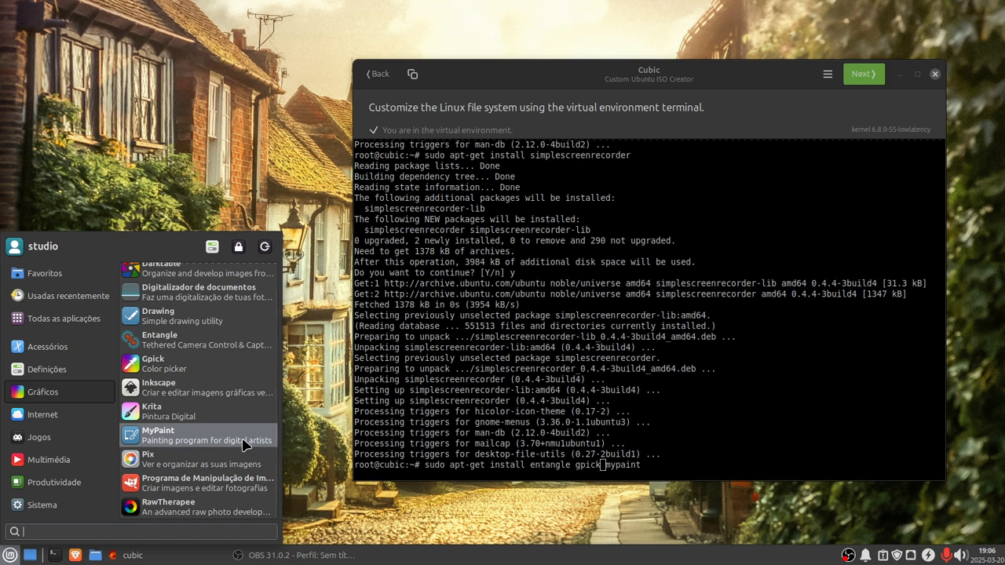
click(653, 465)
key(Right)
key(Right)
key(Right)
key(Right)
key(Right)
key(Right)
key(Right)
key(Right)
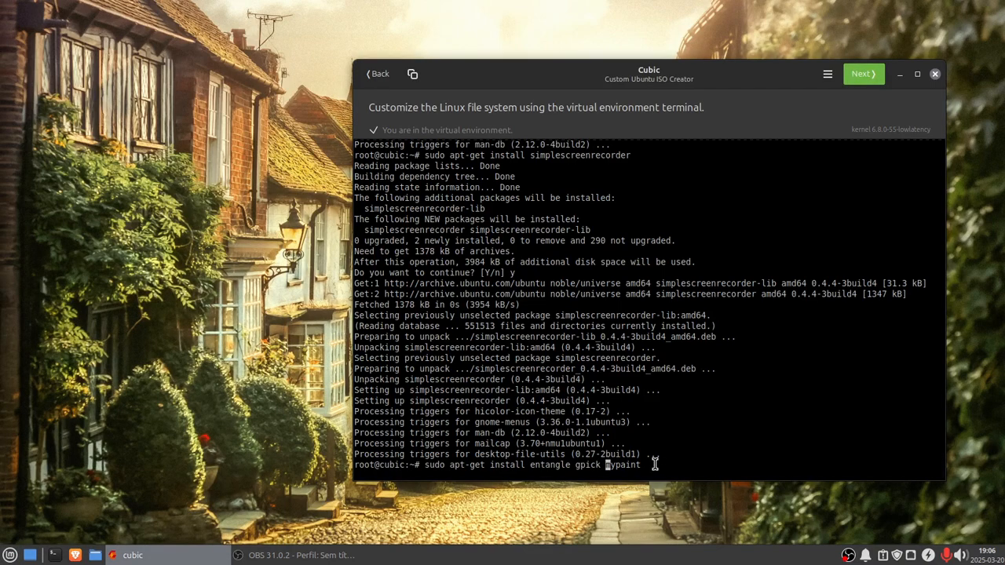
text(rawtherapee)
Step: Run the install command for entangle, gpick, mypaint and rawtherapee and confirm the installation
click(9, 555)
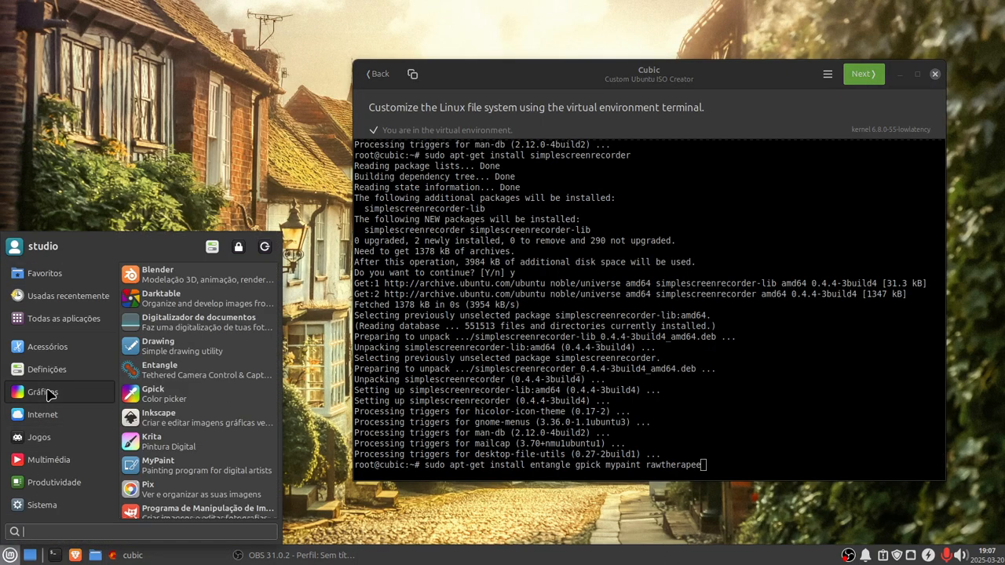
scroll(168, 437, down, 1)
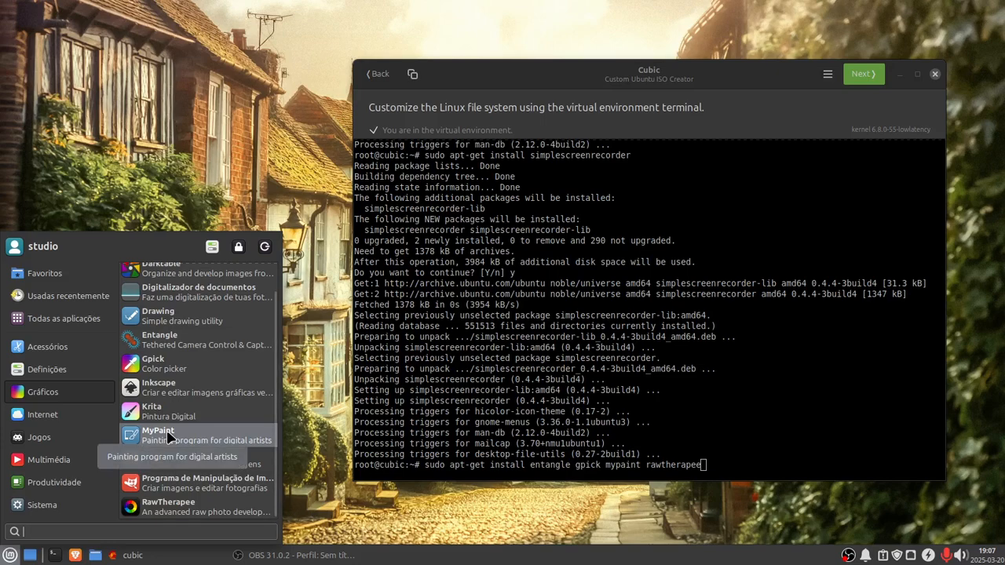
click(718, 465)
key(Return)
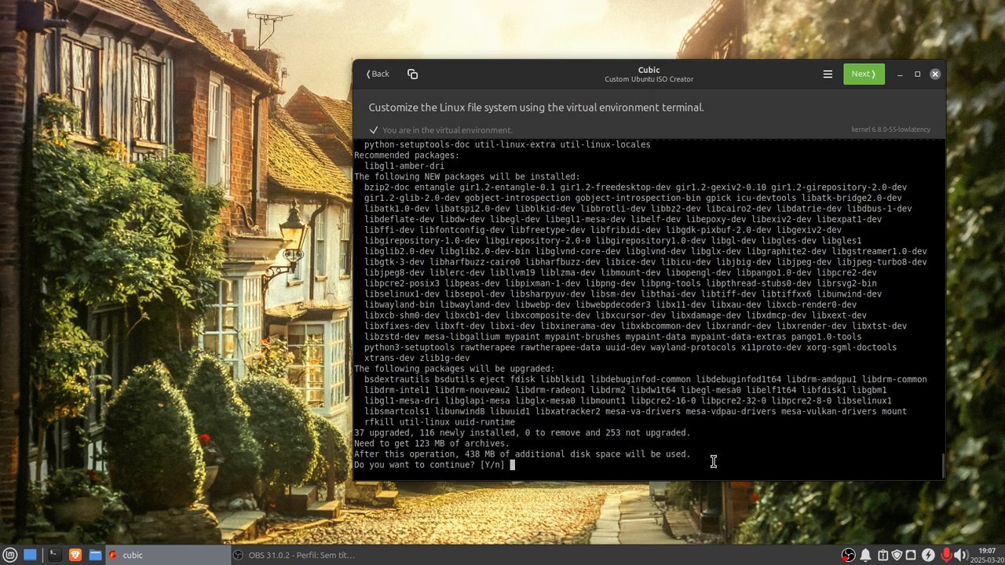
text(y)
key(Return)
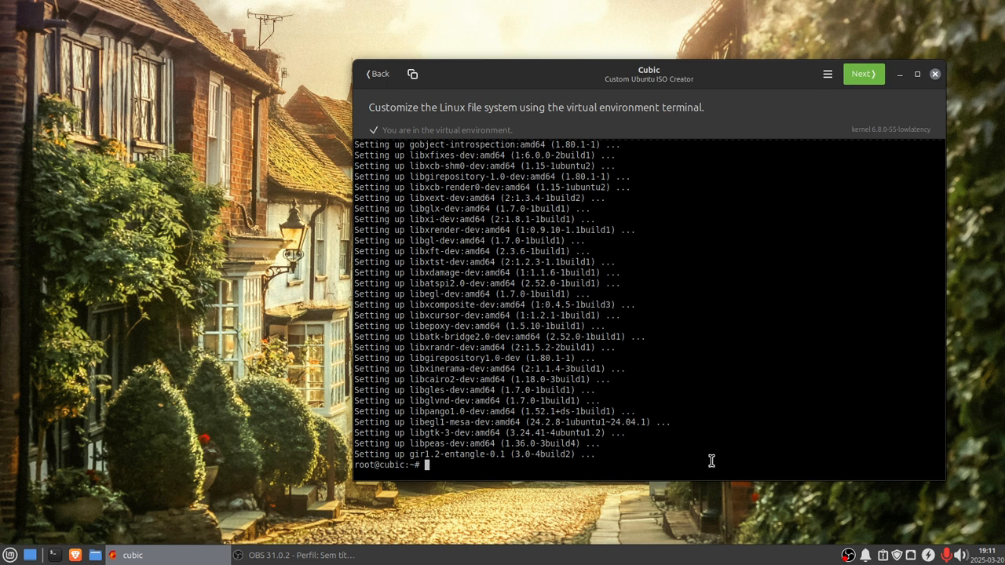
Step: Run sudo apt update in the Cubic terminal
text(sudo apt-get install entangle gpick mypaint rawtherapee)
key(Up)
key(Up)
key(Up)
key(Return)
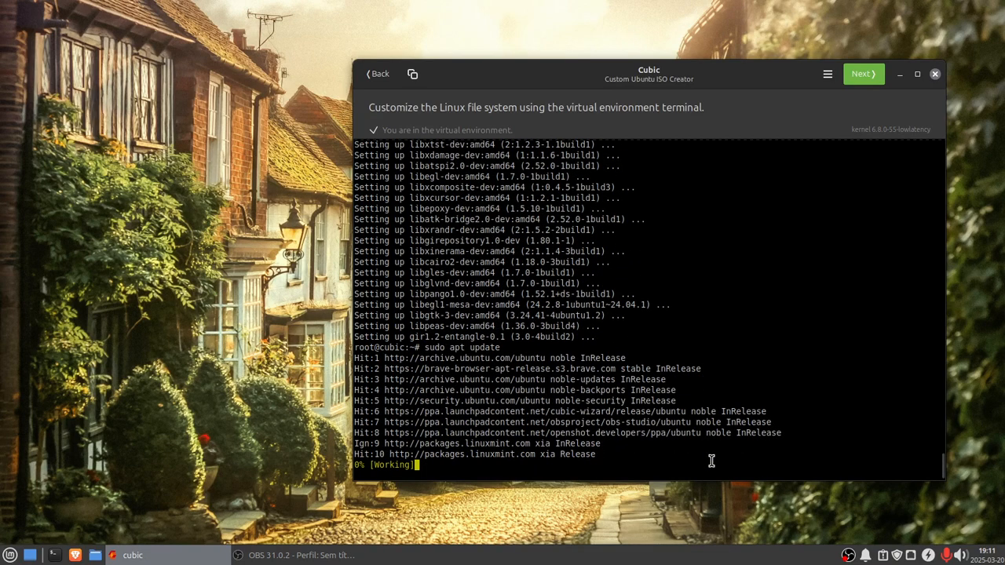
Step: Review the Multimedia applications menu, then recall the previous install command in the terminal and clear its package name
click(9, 556)
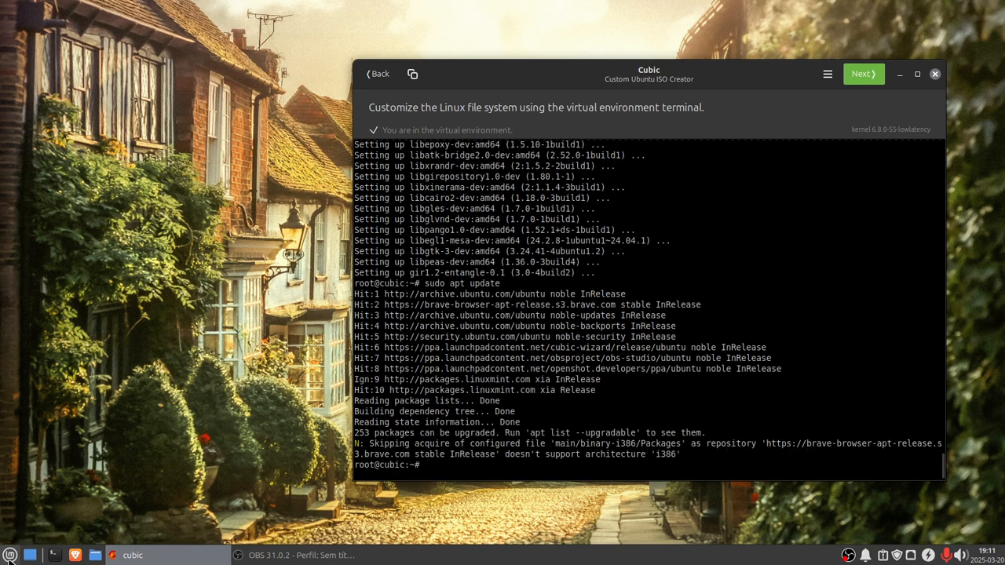
mouse_move(44, 463)
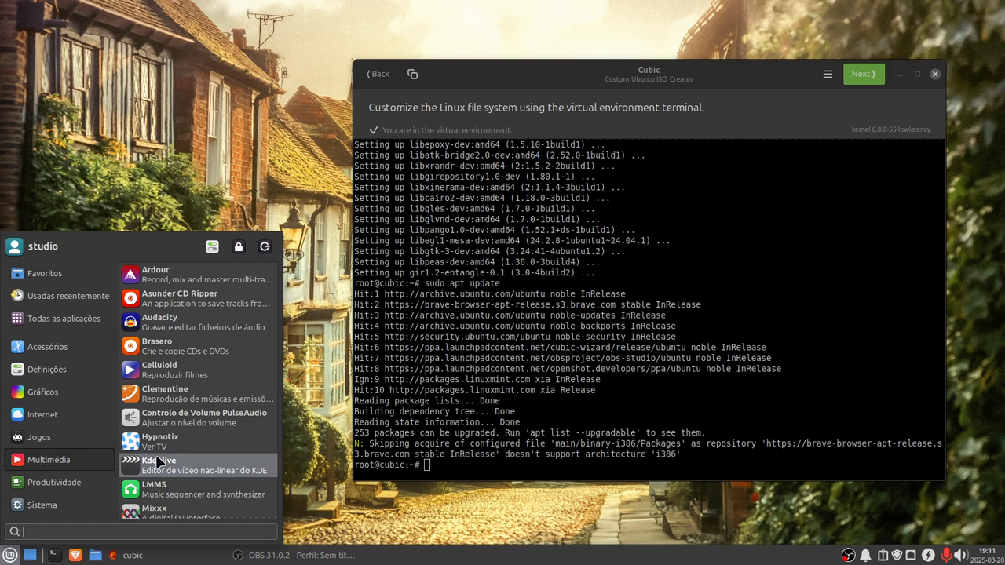
scroll(163, 467, down, 3)
scroll(164, 471, down, 3)
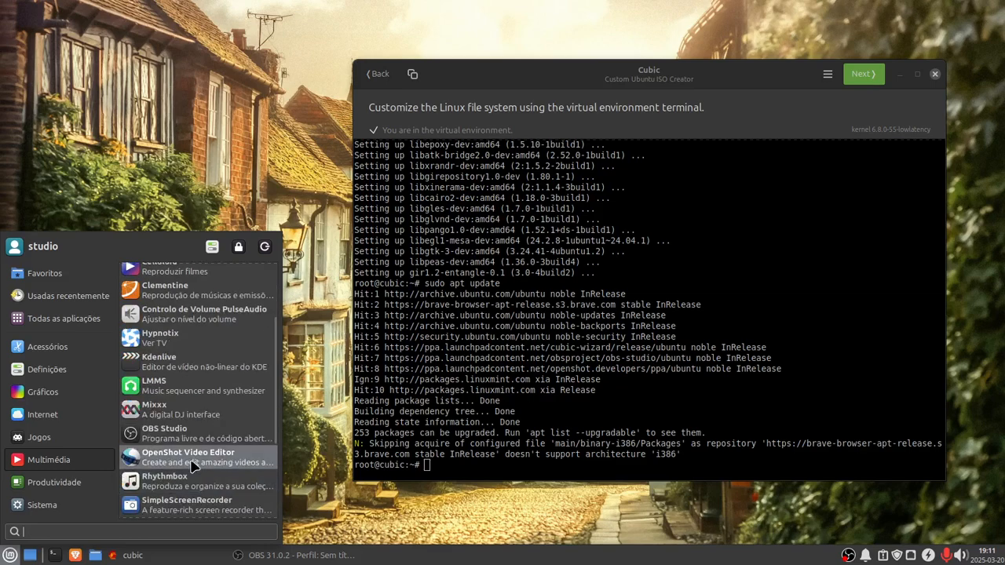
scroll(193, 467, down, 3)
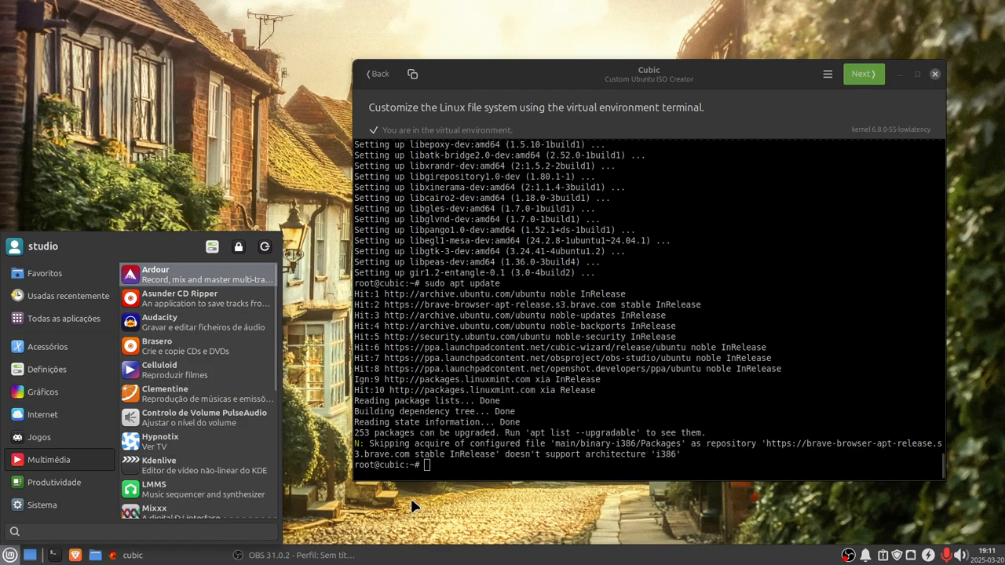
click(438, 470)
key(Up)
key(Up)
key(Up)
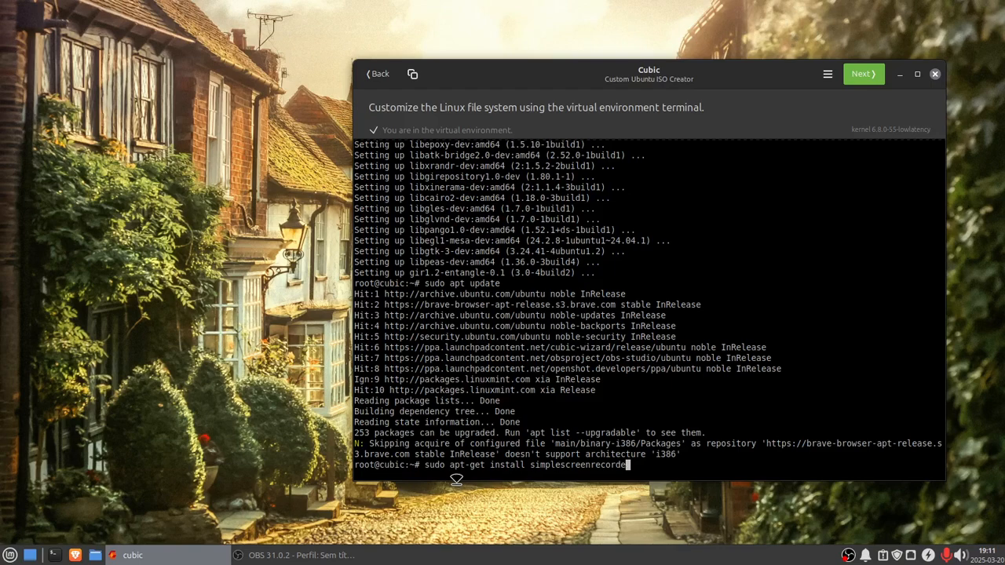
key(BackSpace)
key(BackSpace)
key(BackSpace)
key(BackSpace)
key(BackSpace)
key(BackSpace)
key(BackSpace)
key(BackSpace)
key(BackSpace)
key(BackSpace)
key(BackSpace)
key(BackSpace)
key(BackSpace)
key(BackSpace)
key(BackSpace)
key(BackSpace)
key(BackSpace)
key(BackSpace)
key(BackSpace)
Step: Enter hypnotix as the package in the install command, checking the spelling against the Multimedia menu entry
key(BackSpace)
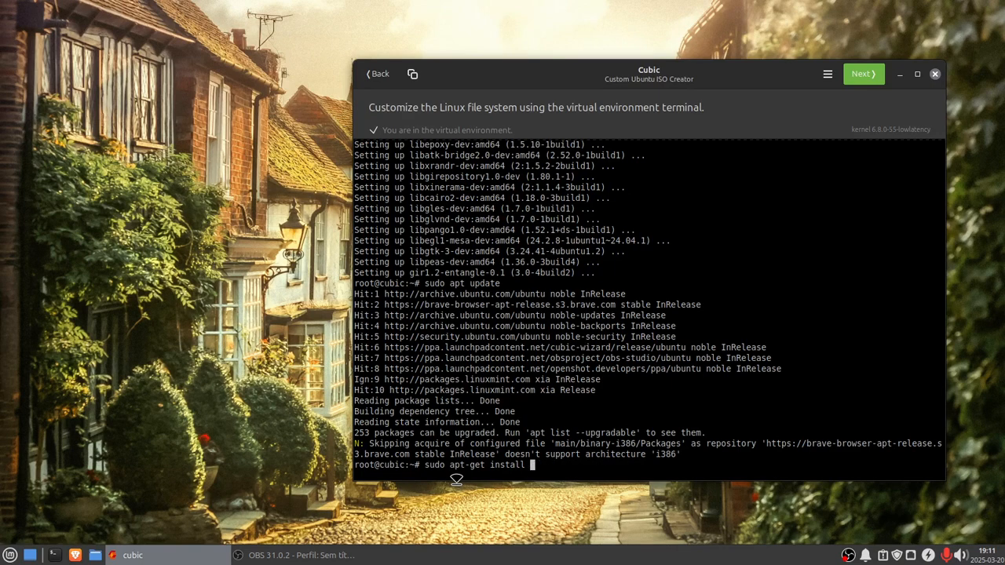
text(hypnitixs)
key(BackSpace)
key(BackSpace)
key(BackSpace)
key(BackSpace)
key(BackSpace)
text(otixs)
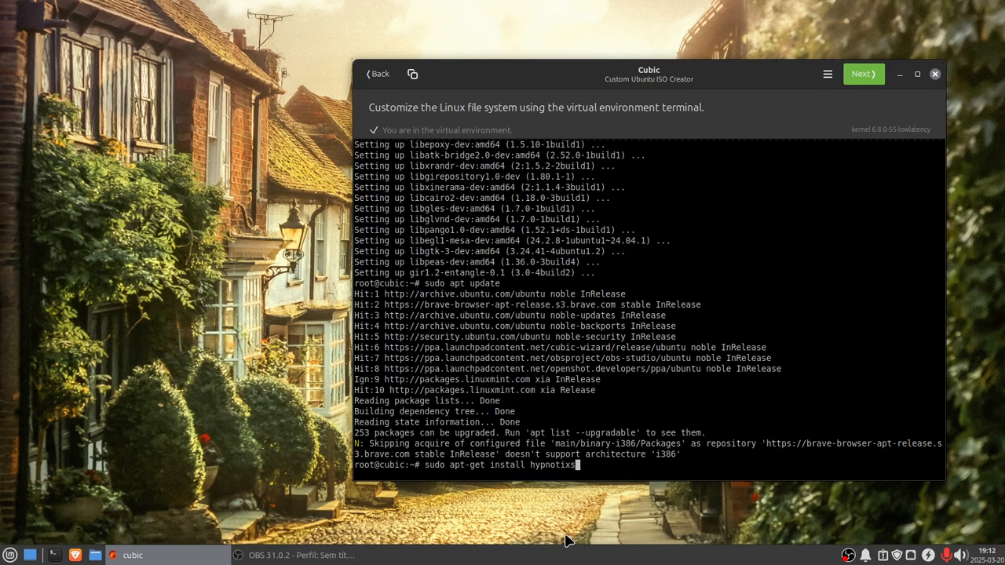
click(10, 555)
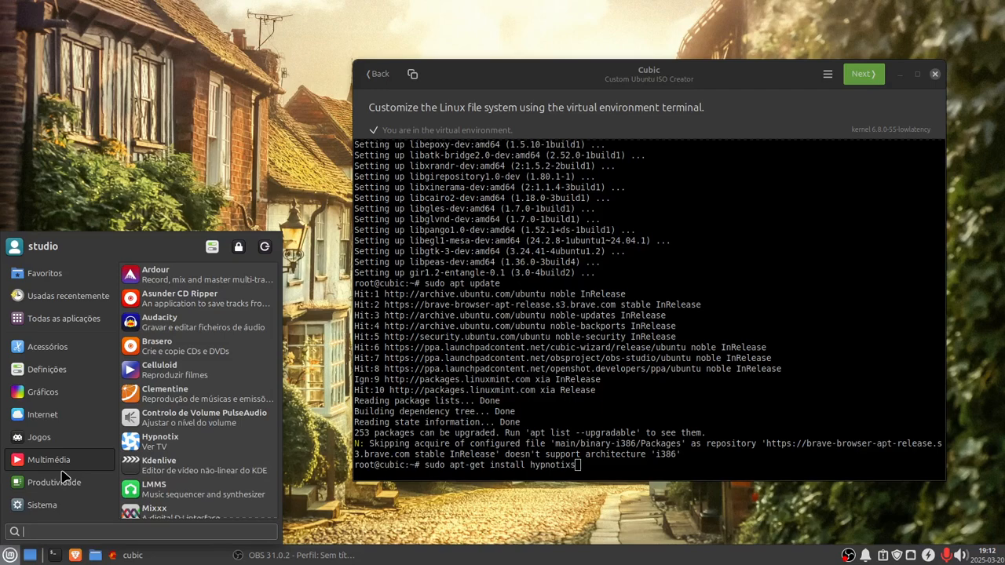
click(586, 471)
key(BackSpace)
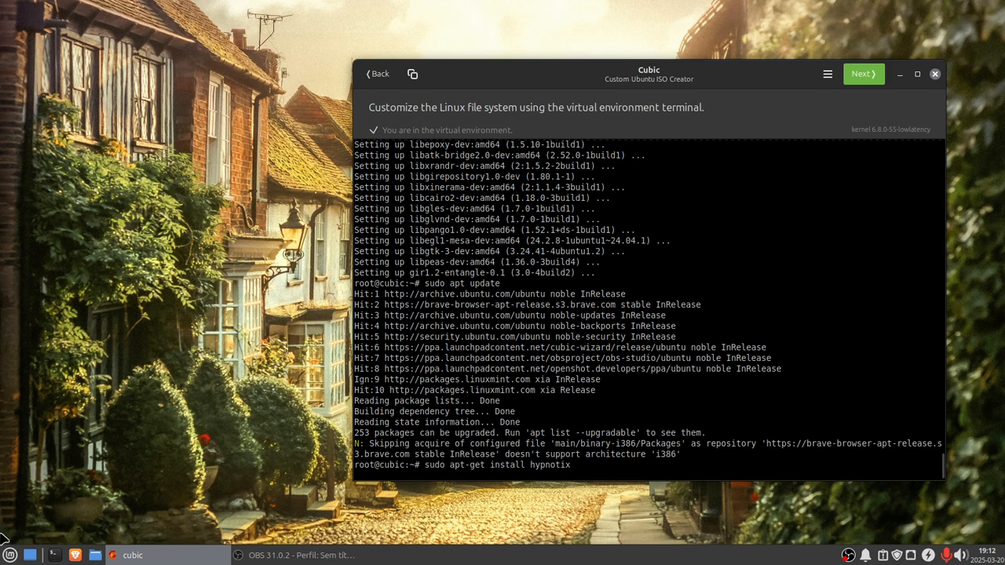
Step: Compare with the Graphics and Multimedia menus, then run the install command for hypnotix
click(10, 559)
mouse_move(38, 396)
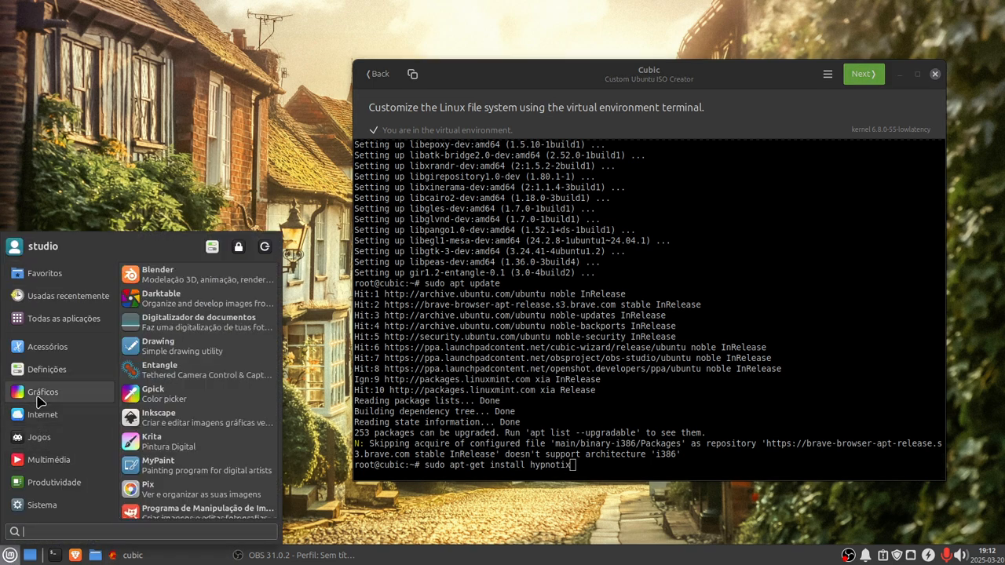
mouse_move(43, 468)
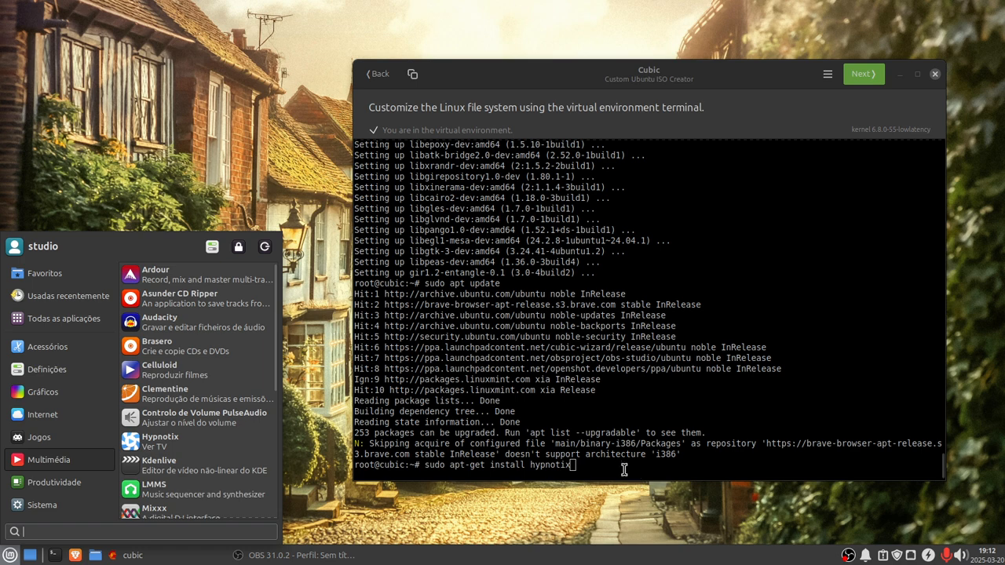
click(578, 474)
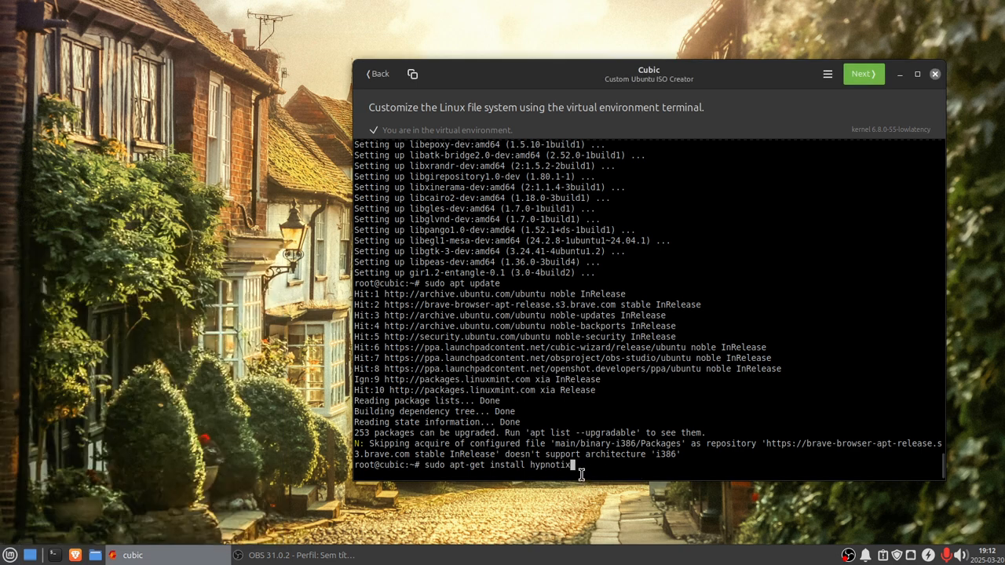
key(Return)
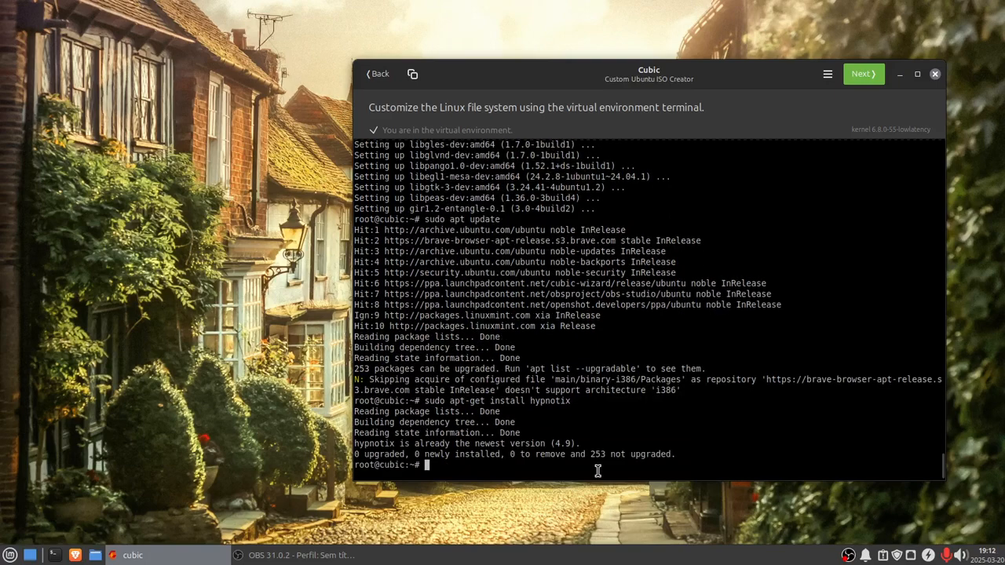
Step: Browse the System, Settings and Accessories categories of the applications menu for apps to include
click(11, 555)
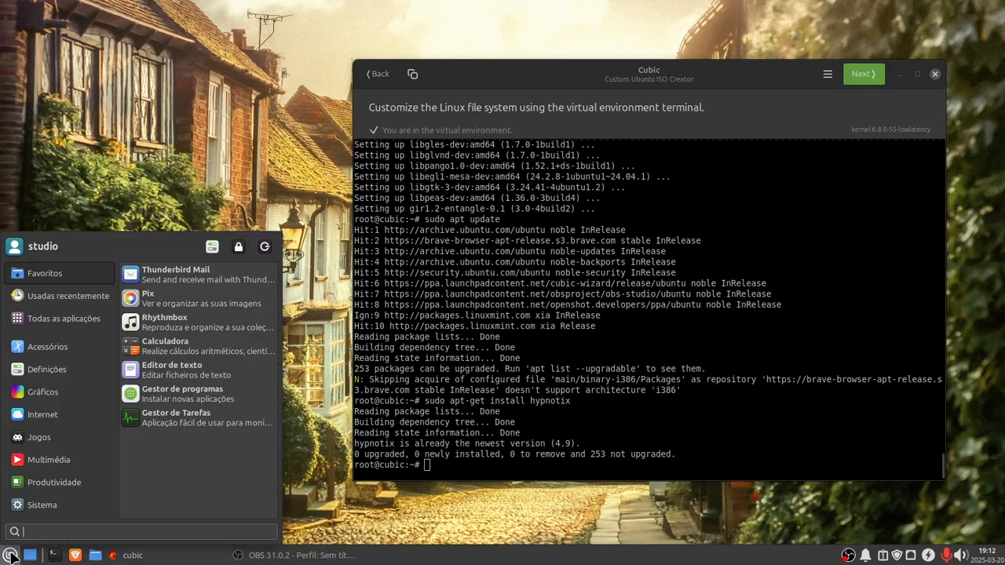
click(37, 507)
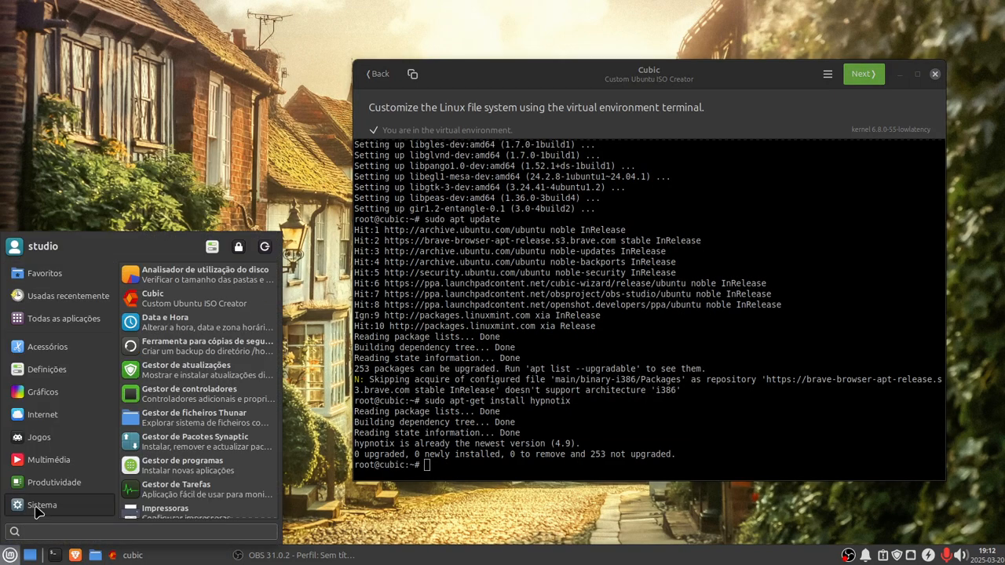
scroll(247, 462, down, 5)
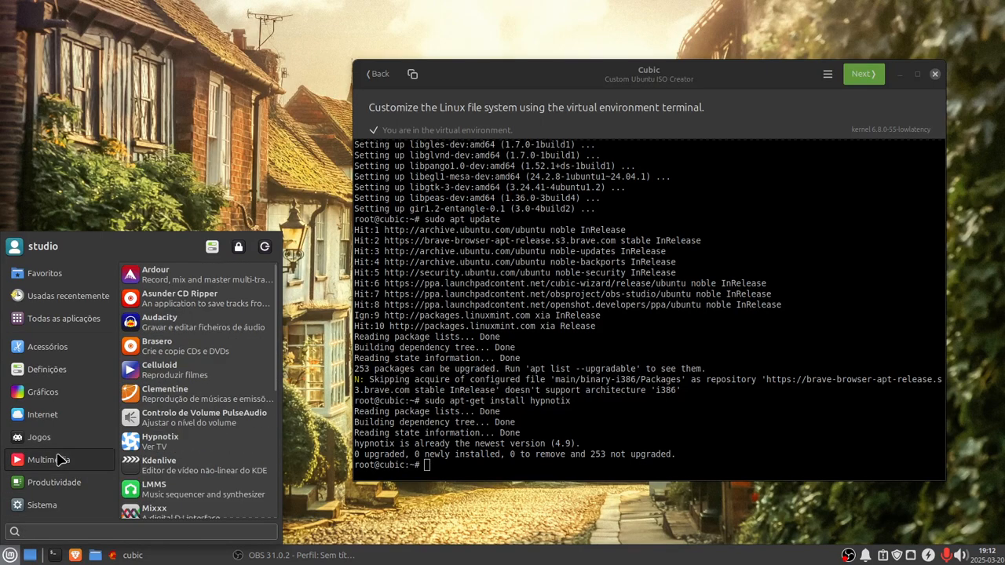
mouse_move(45, 416)
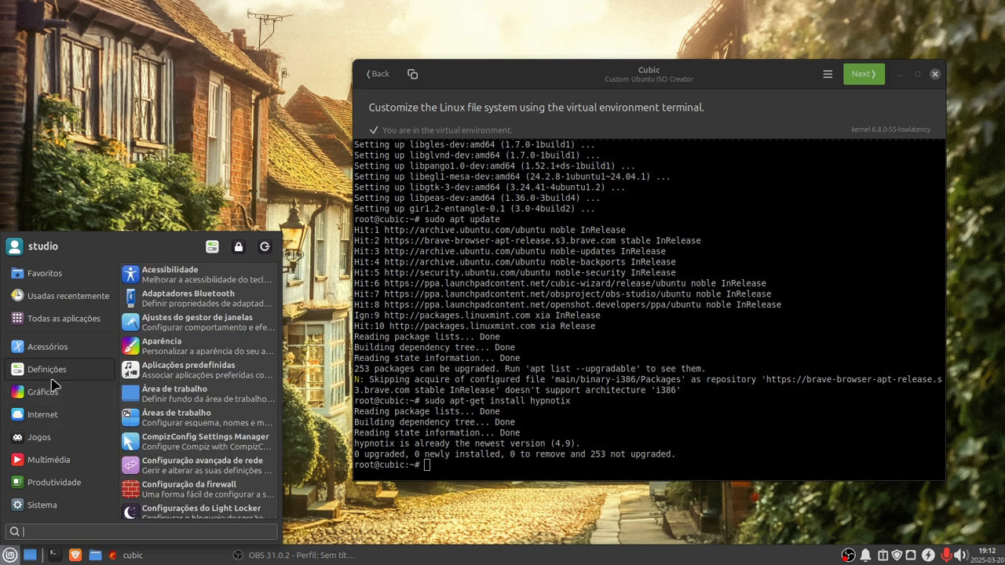
mouse_move(51, 355)
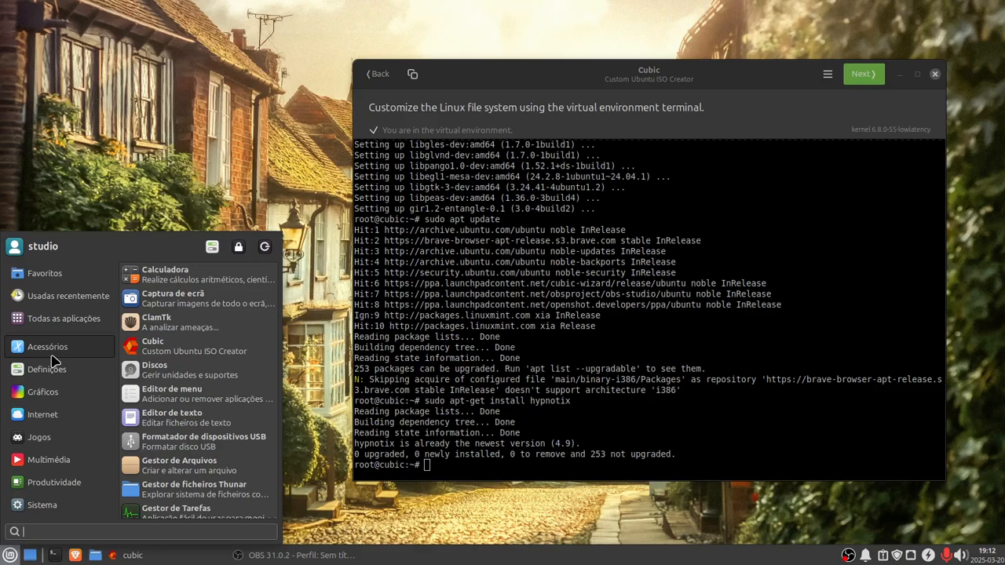
scroll(196, 400, down, 4)
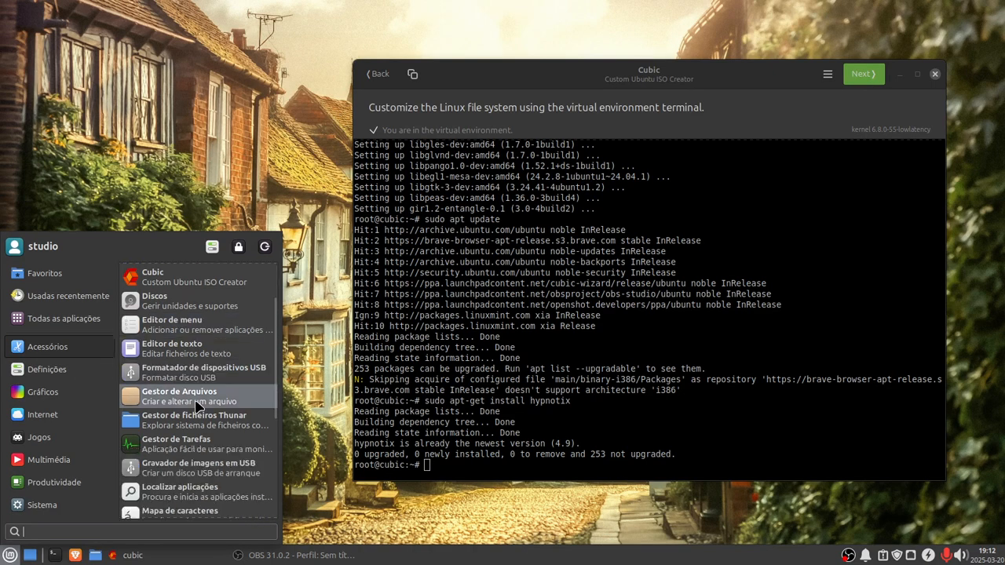
scroll(196, 406, down, 5)
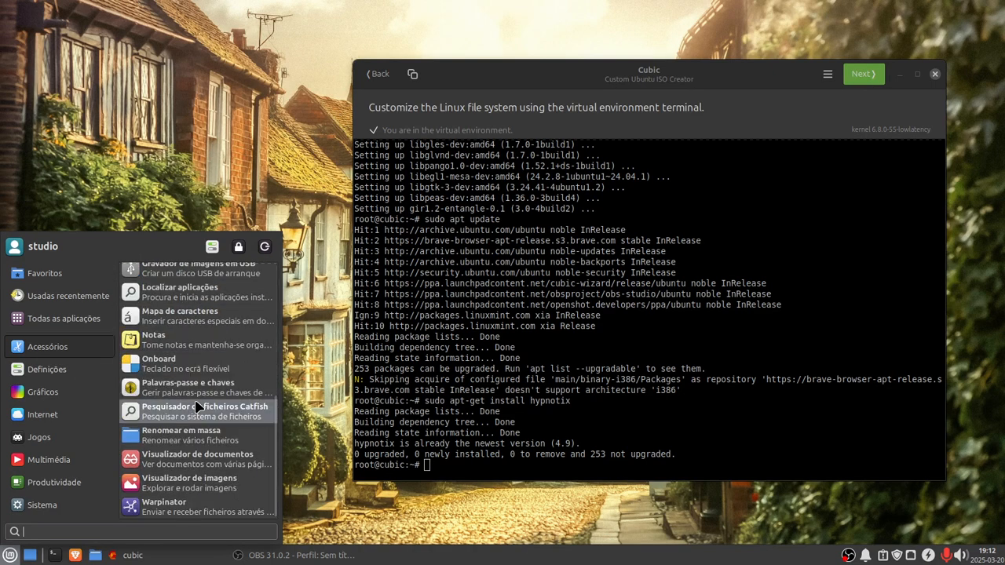
click(442, 467)
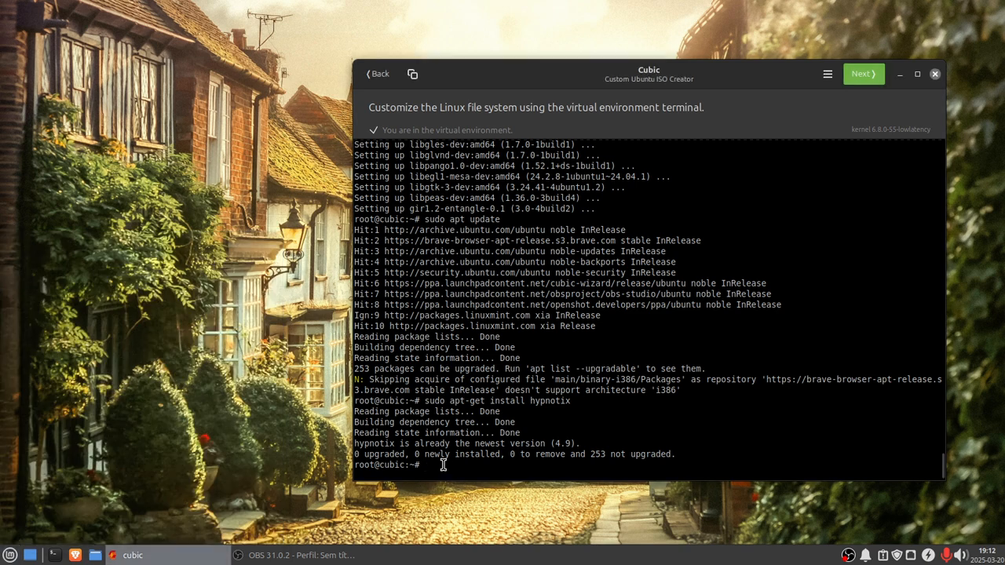
Step: Recall the install command, replace the package with clamav, run it and confirm the installation
key(Up)
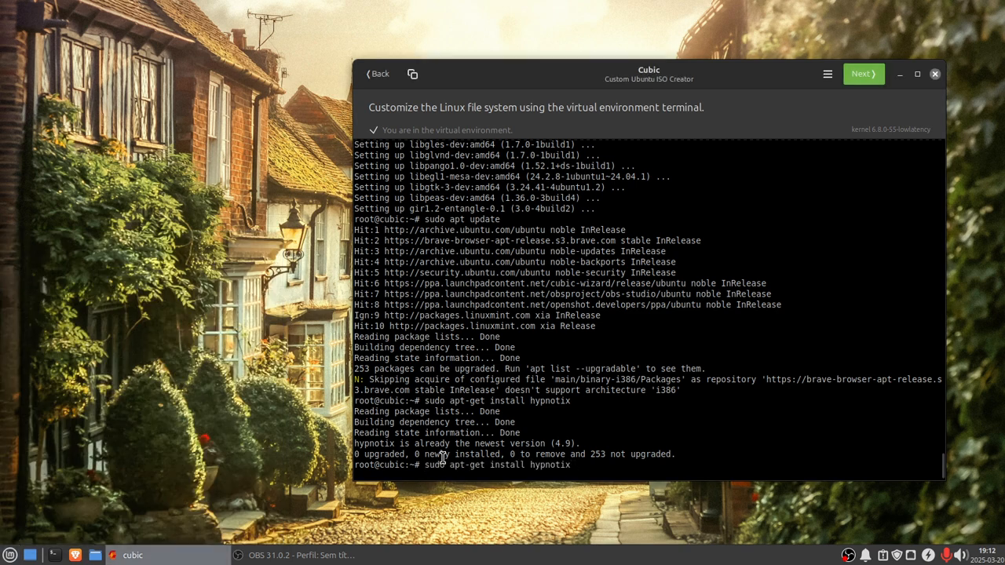
key(BackSpace)
key(BackSpace)
key(BackSpace)
key(BackSpace)
key(BackSpace)
key(BackSpace)
key(BackSpace)
key(BackSpace)
text(clamav)
key(Return)
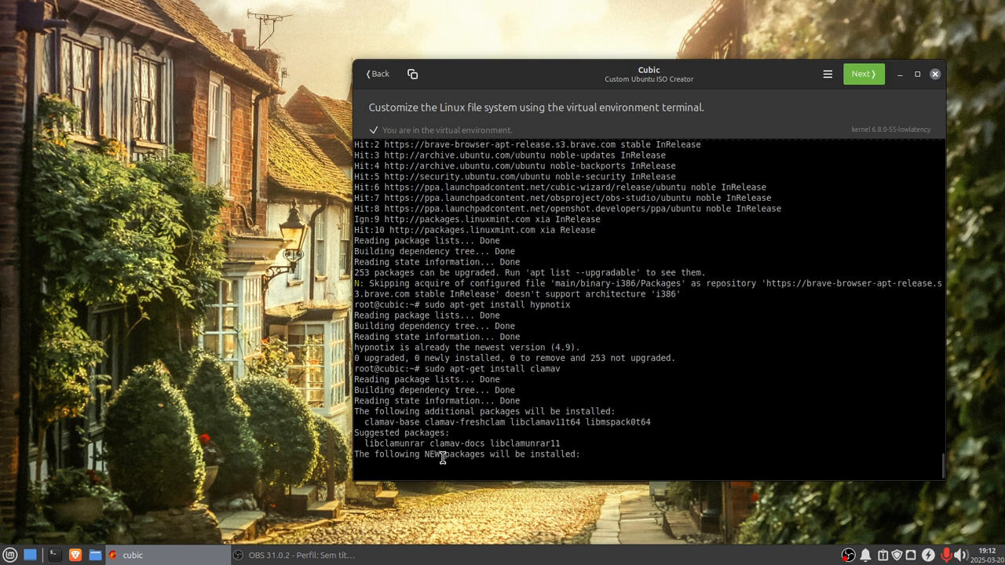
text(y)
key(Return)
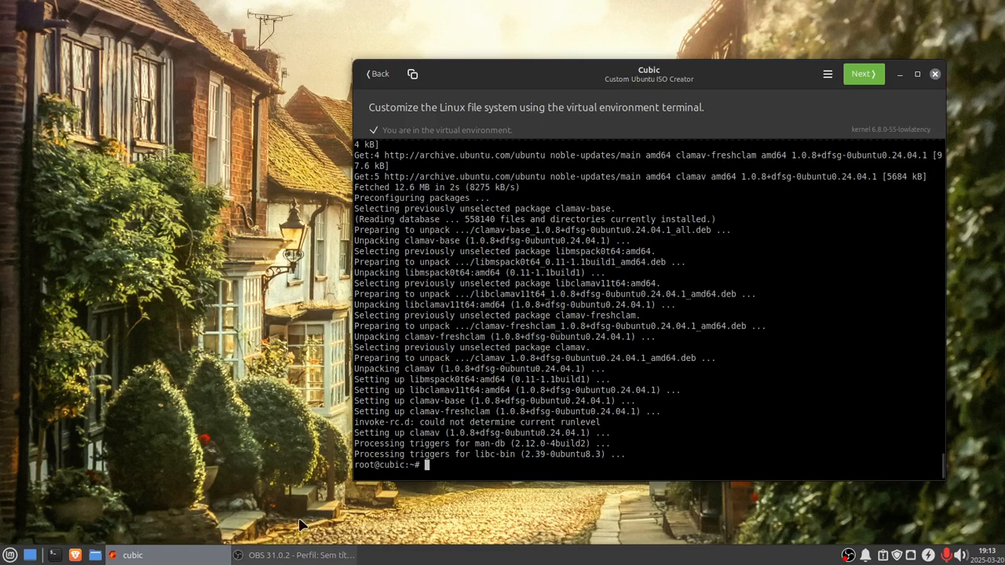
Step: Open the Brave browser and search Google for linux low latency kernel
click(10, 557)
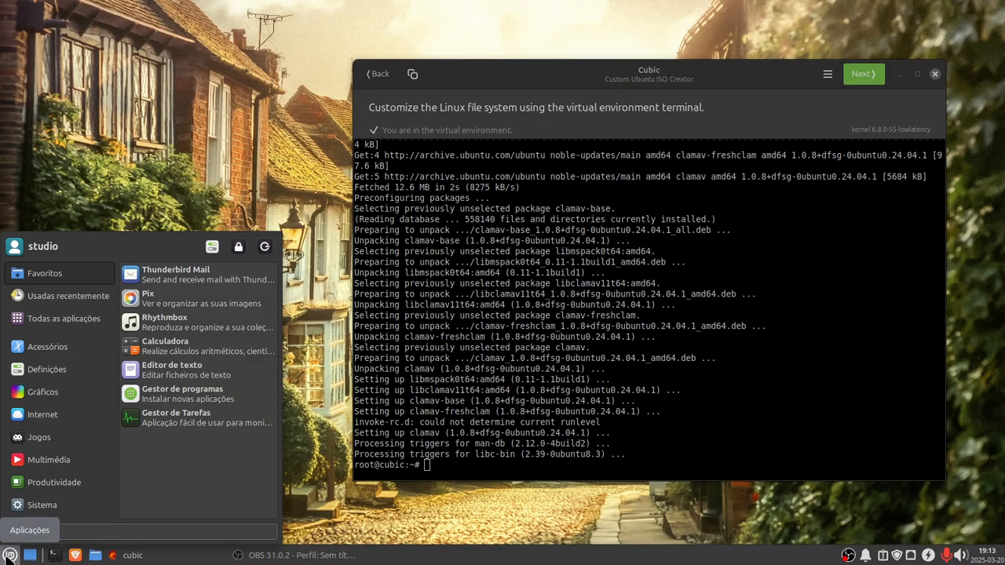
click(9, 557)
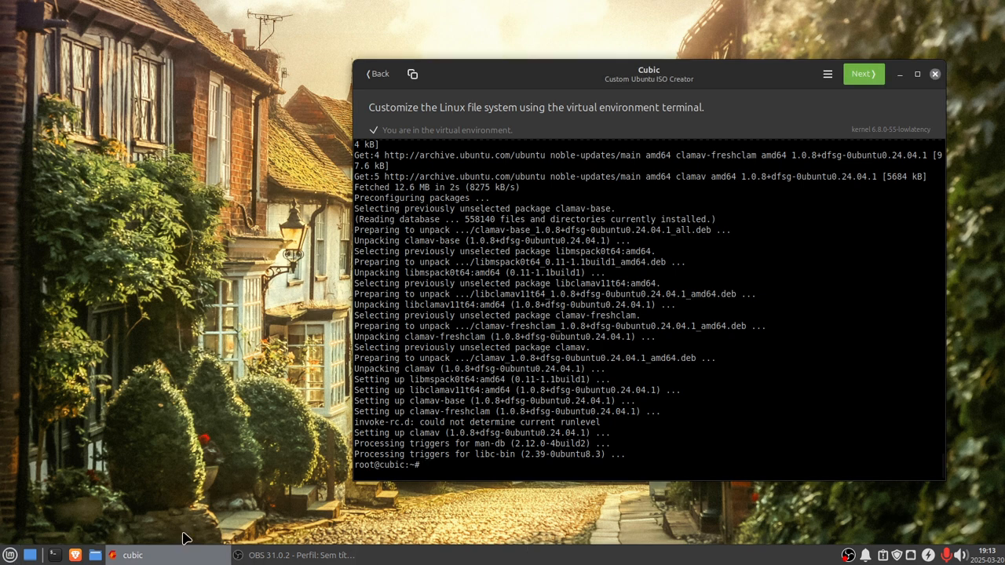
click(76, 556)
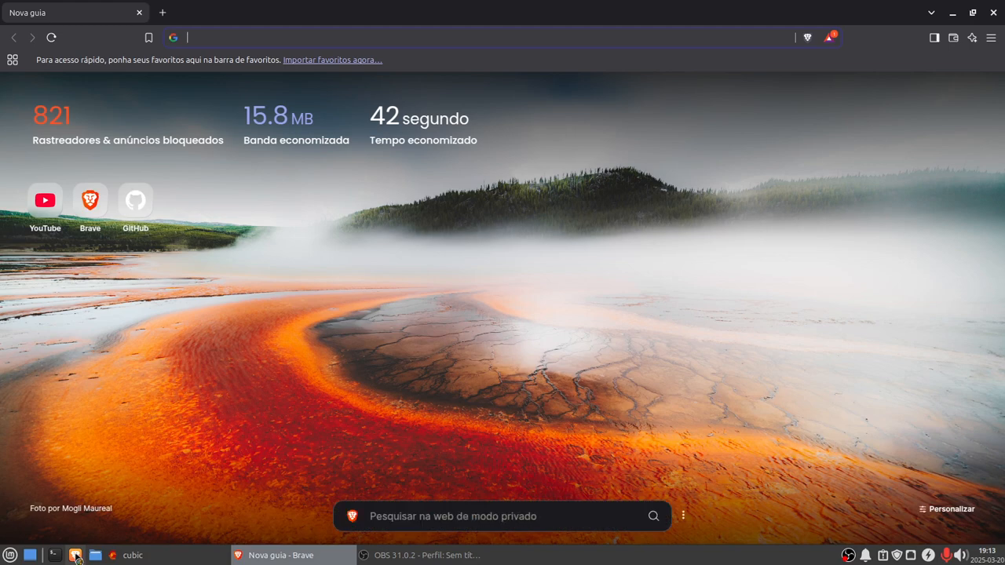
click(192, 40)
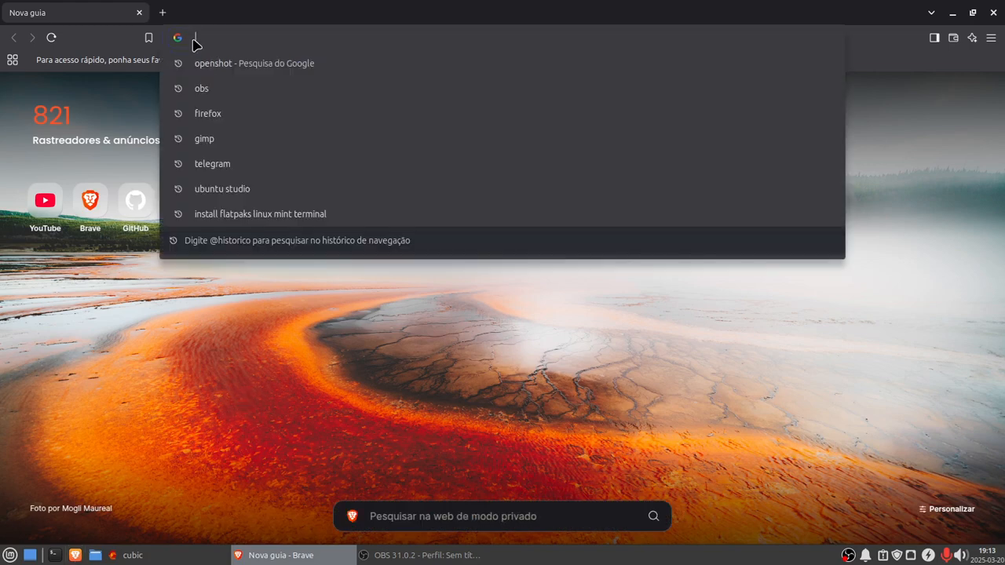
text(linux)
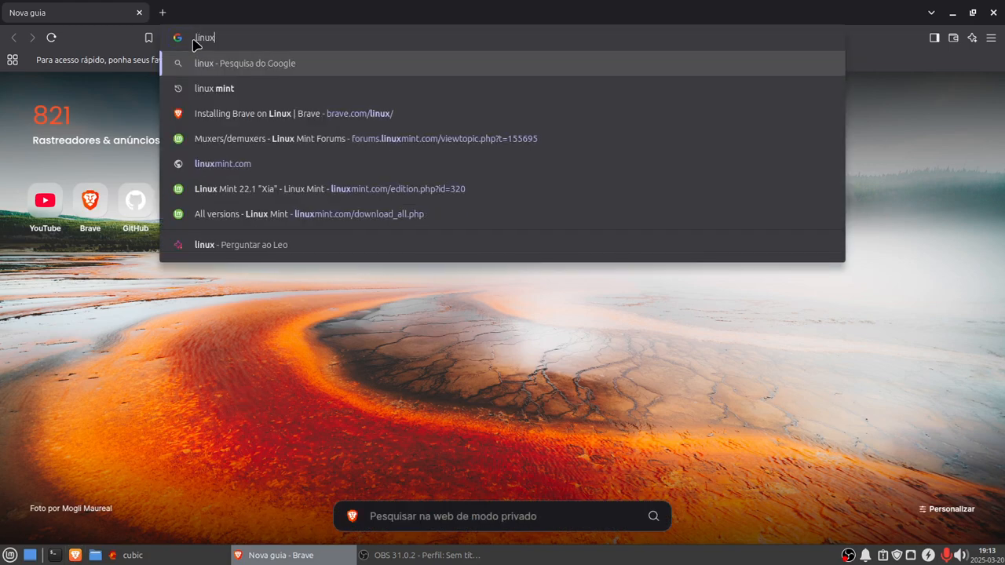
text( low tae)
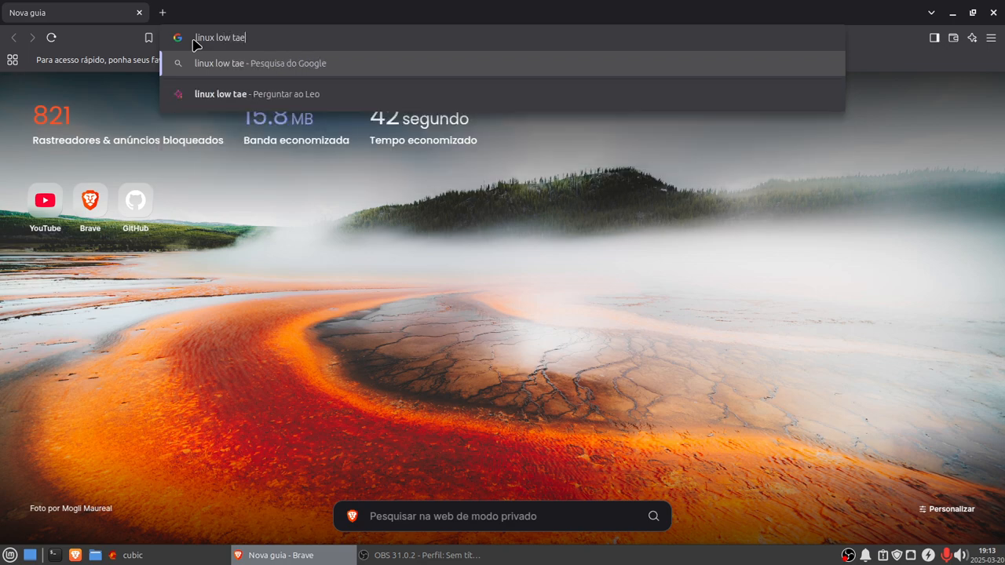
text(ncy)
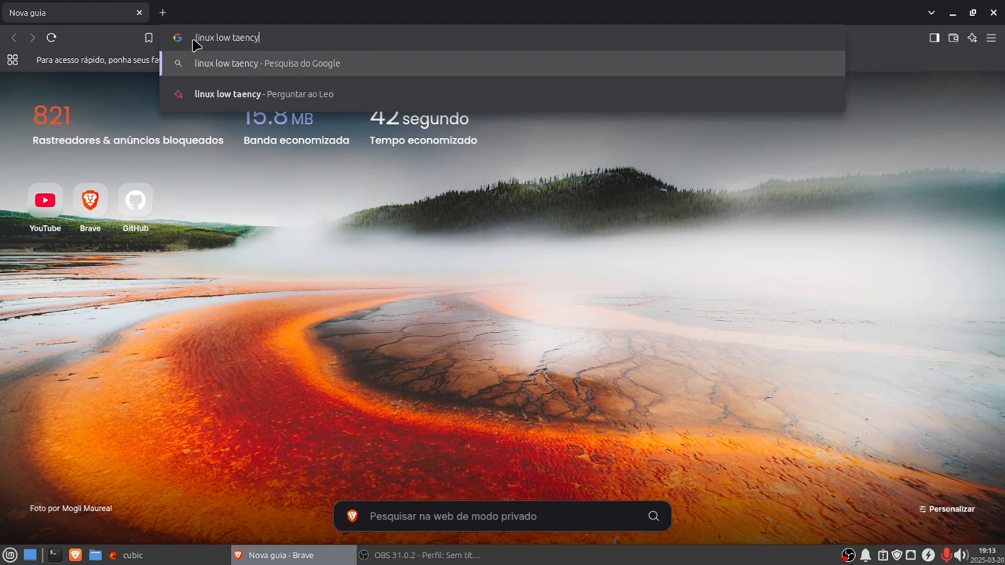
key(BackSpace)
key(BackSpace)
key(BackSpace)
key(BackSpace)
key(BackSpace)
key(BackSpace)
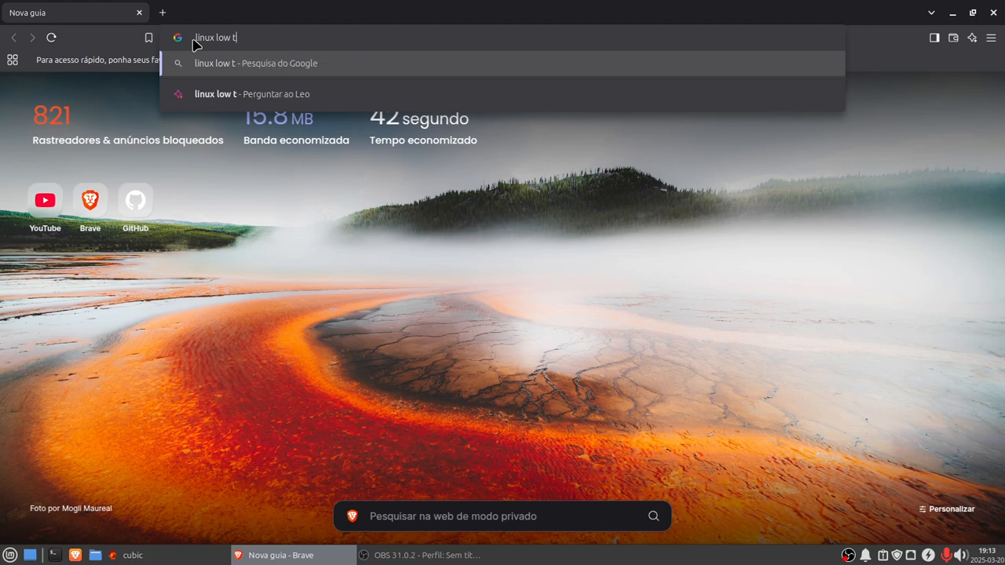
text(latency)
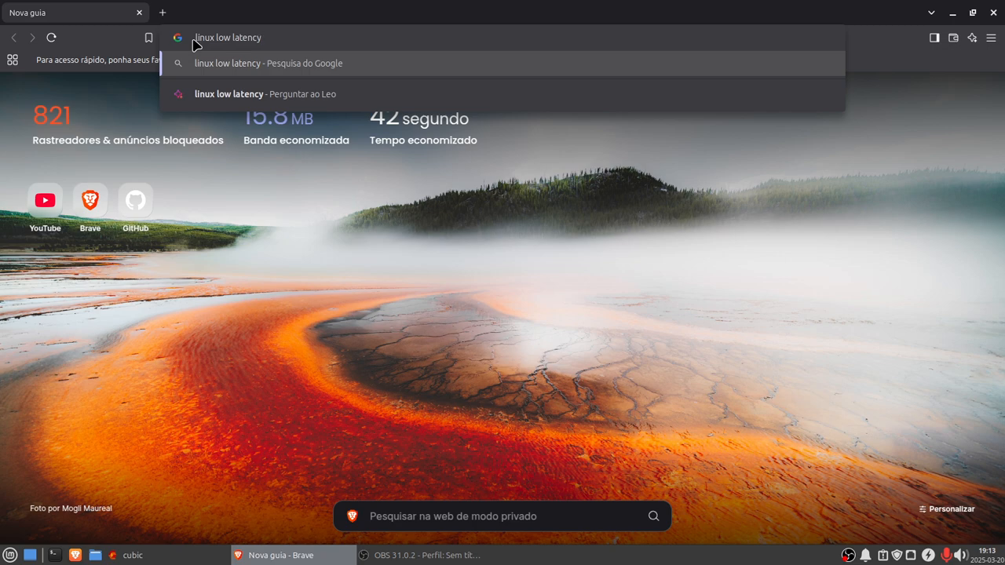
text( kernel)
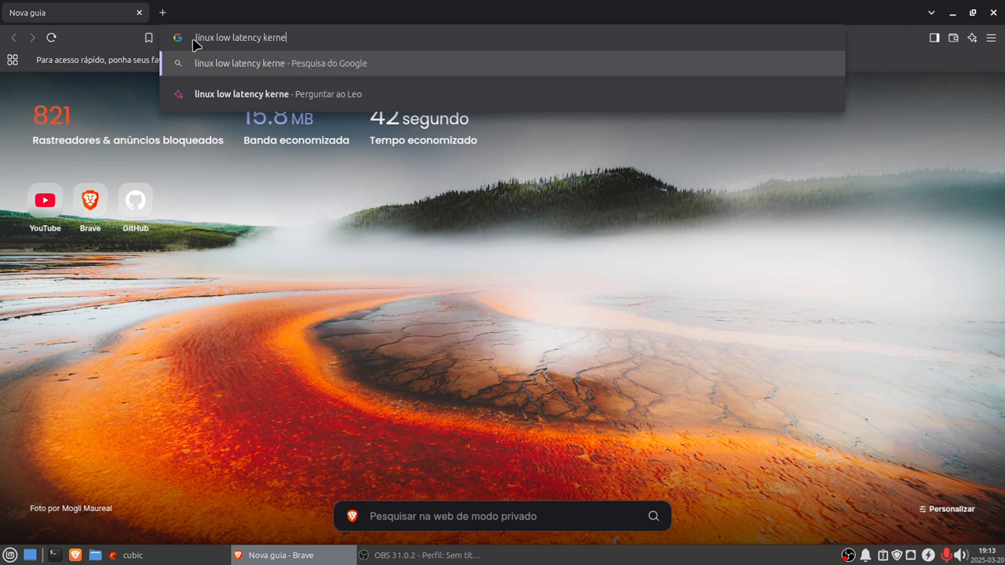
key(Return)
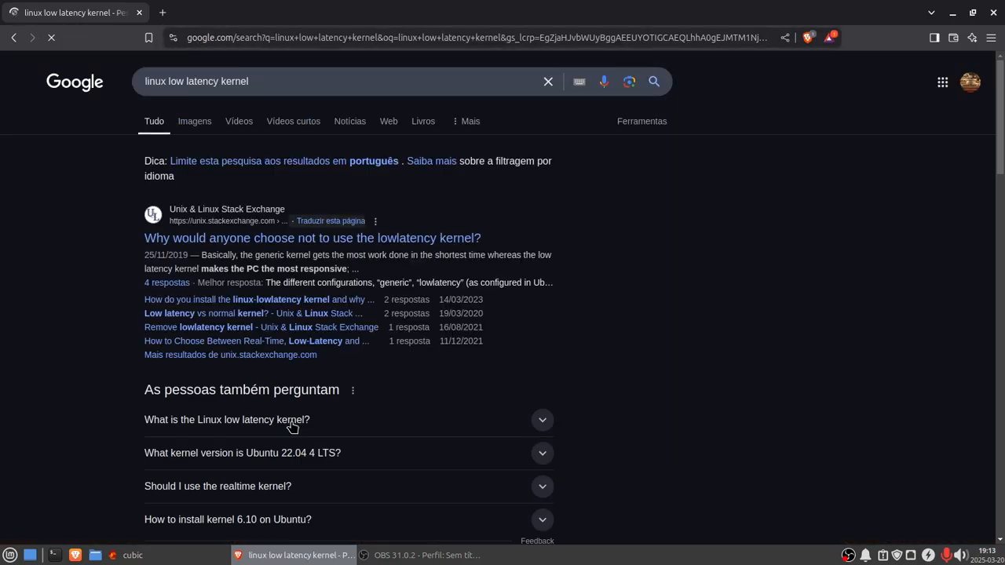
Step: Open the Ubuntu blog article on low latency Linux for industrial embedded systems from the results and read through it
scroll(288, 368, down, 3)
scroll(288, 368, down, 3)
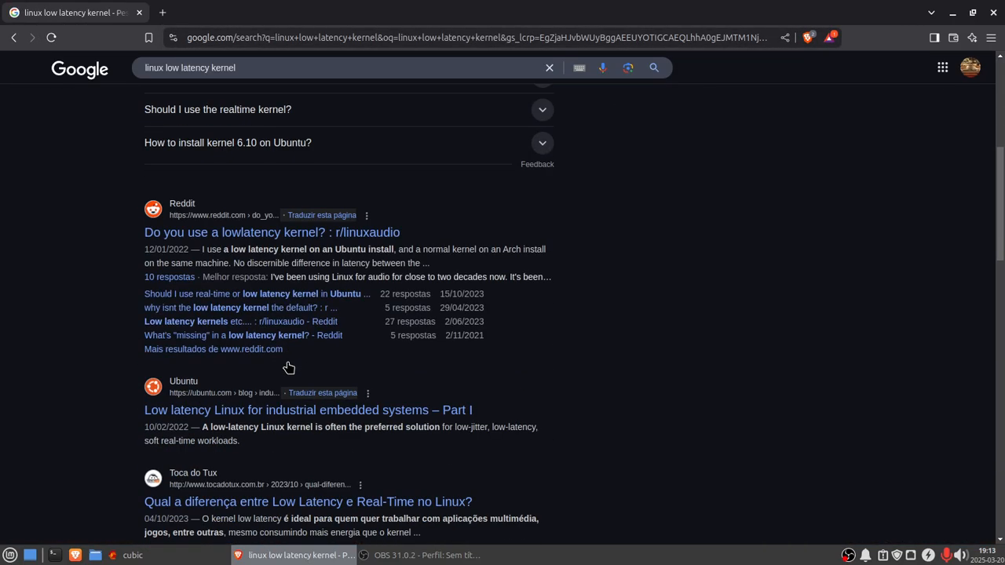
click(254, 414)
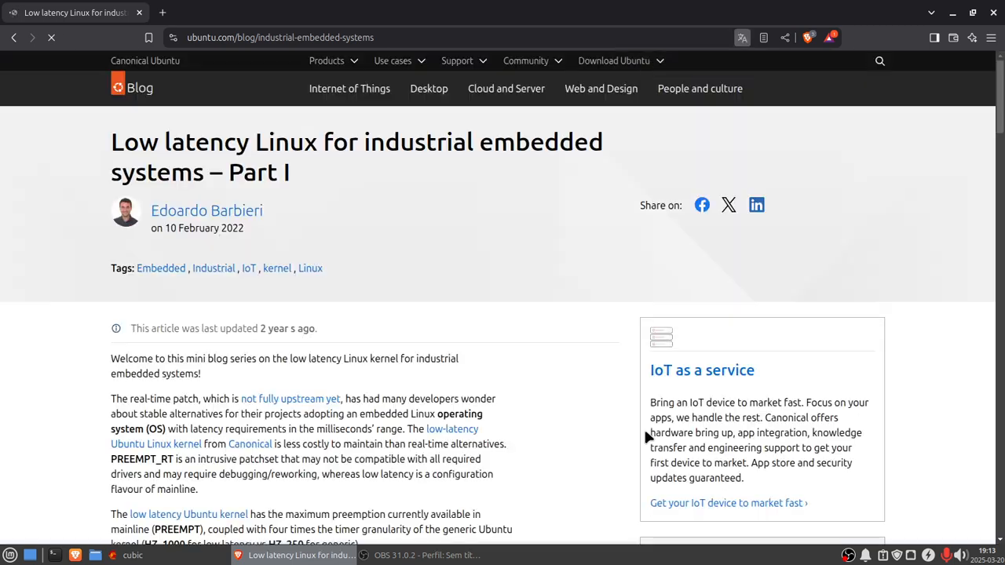
scroll(418, 427, down, 4)
scroll(418, 428, down, 8)
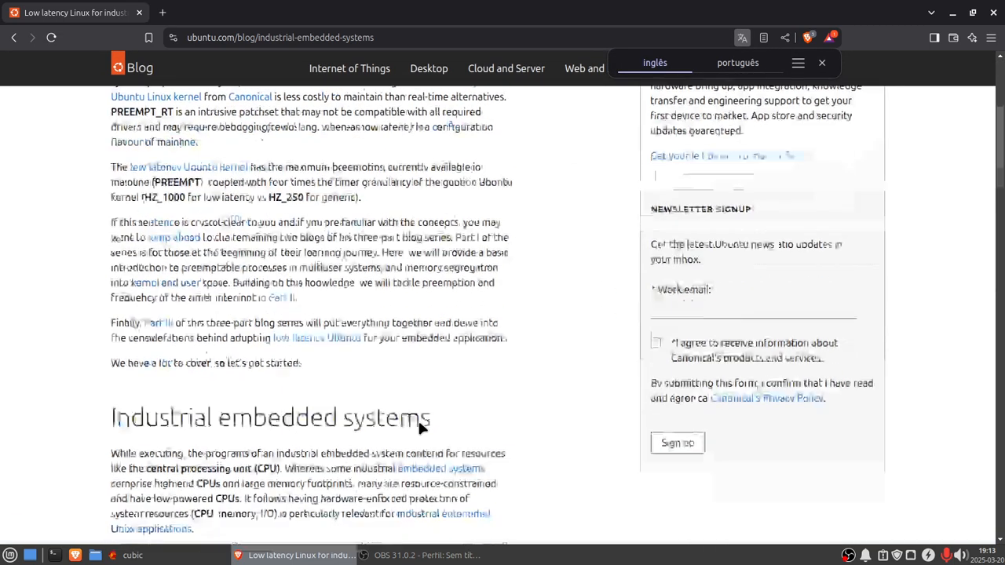
scroll(419, 425, down, 14)
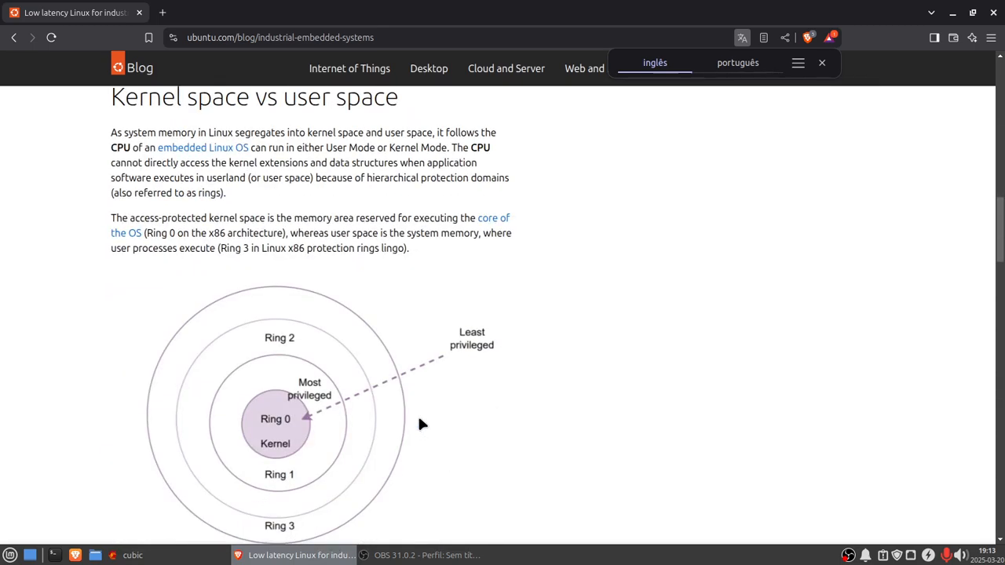
scroll(418, 424, down, 7)
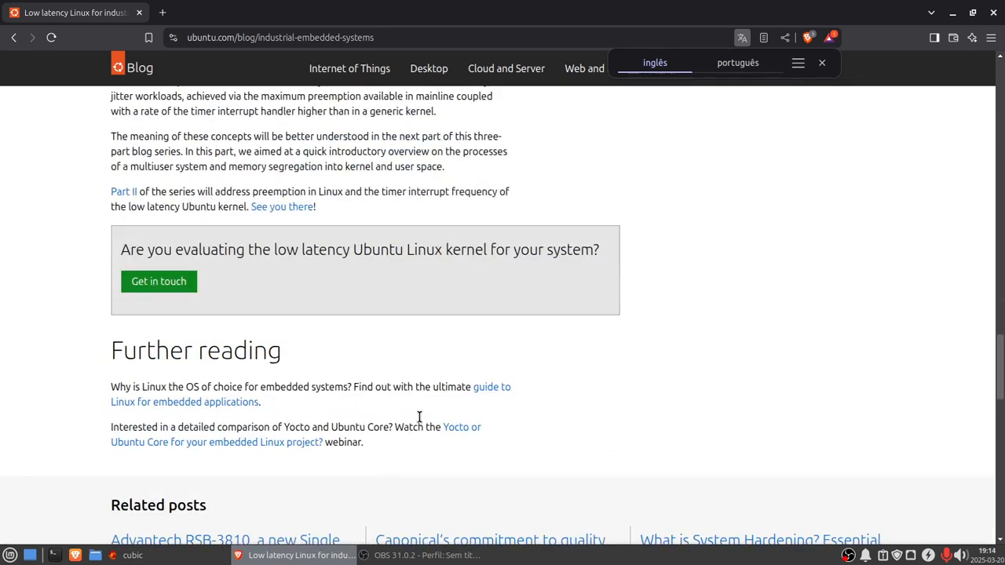
scroll(418, 416, up, 3)
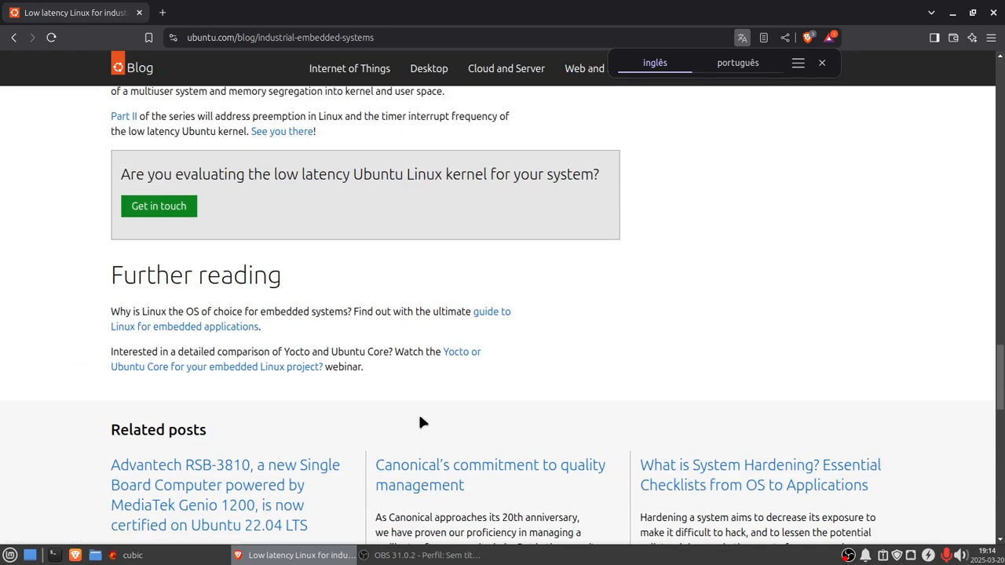
scroll(420, 422, up, 15)
scroll(420, 420, up, 6)
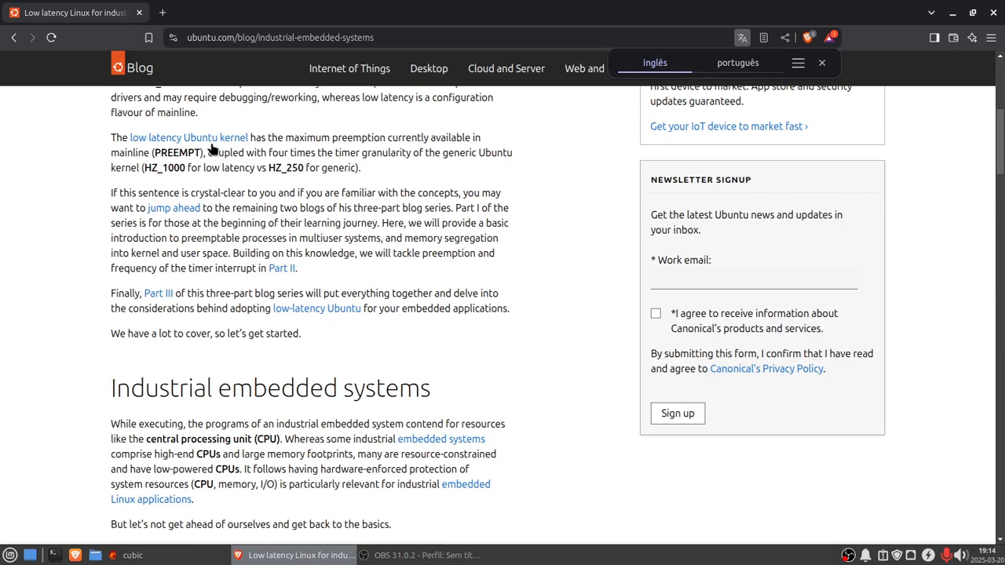
Step: Follow the low latency Ubuntu kernel link and browse the lowlatency package search results on packages.ubuntu.com
click(205, 139)
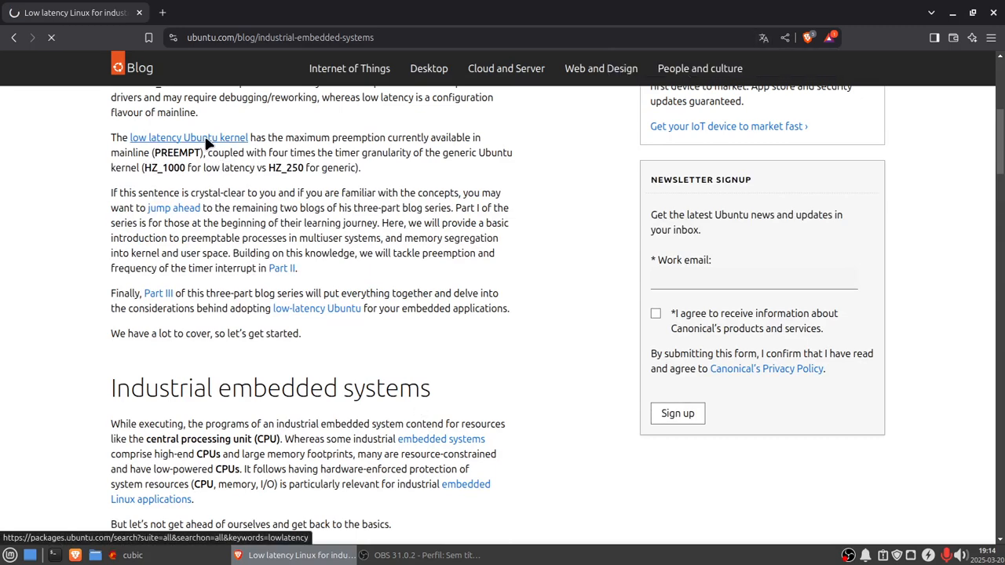
scroll(568, 423, down, 4)
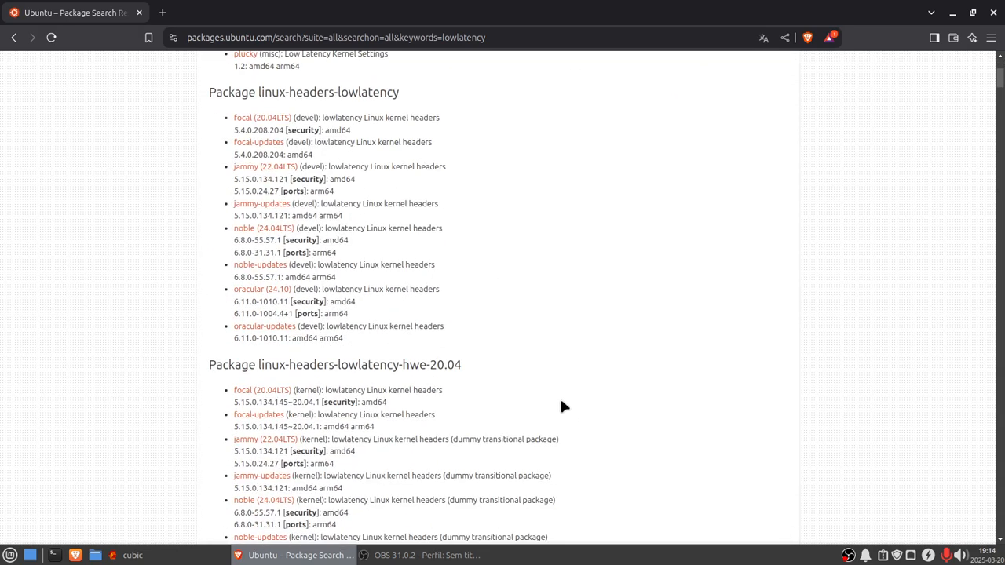
scroll(562, 405, down, 5)
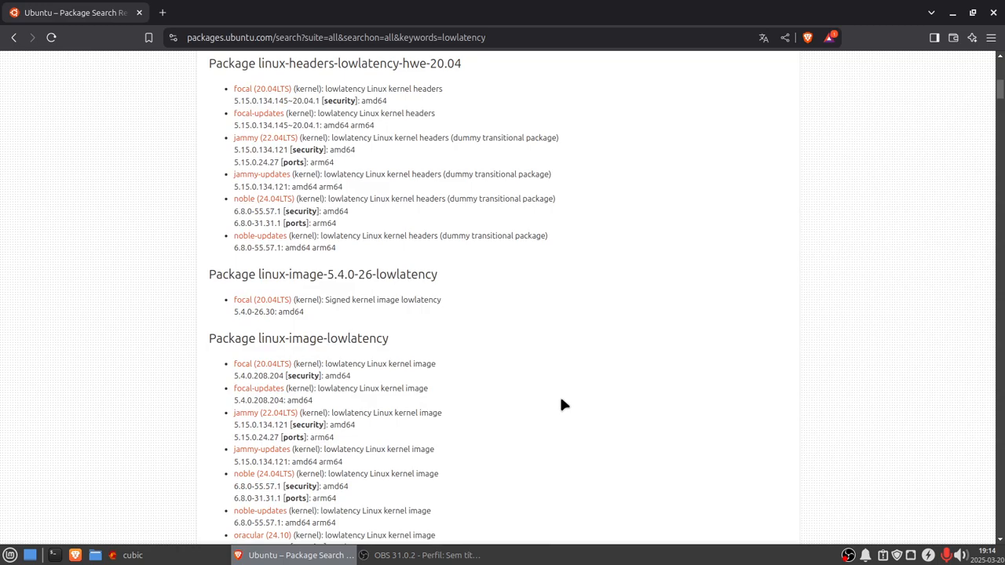
scroll(560, 404, down, 1)
scroll(560, 403, up, 8)
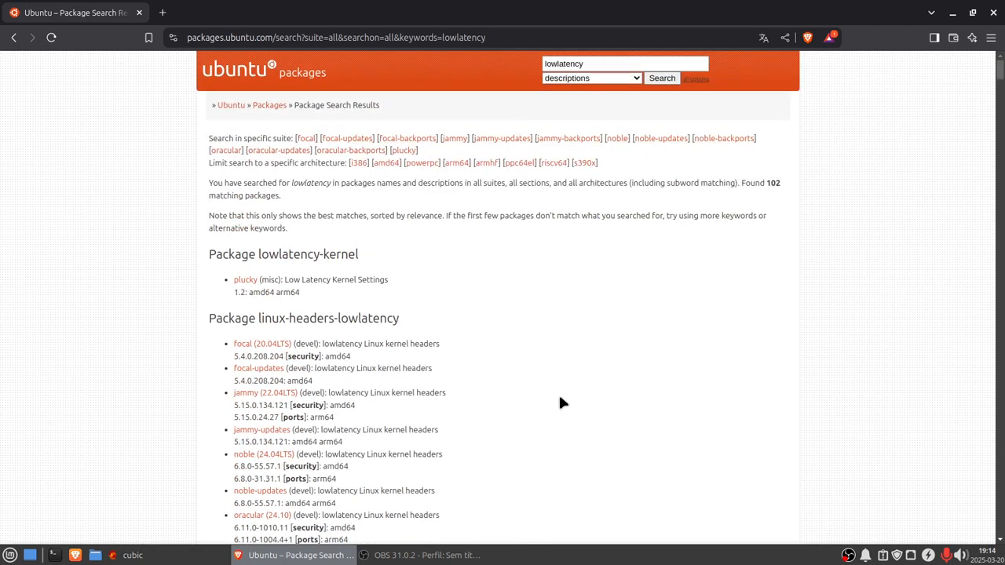
scroll(560, 403, down, 6)
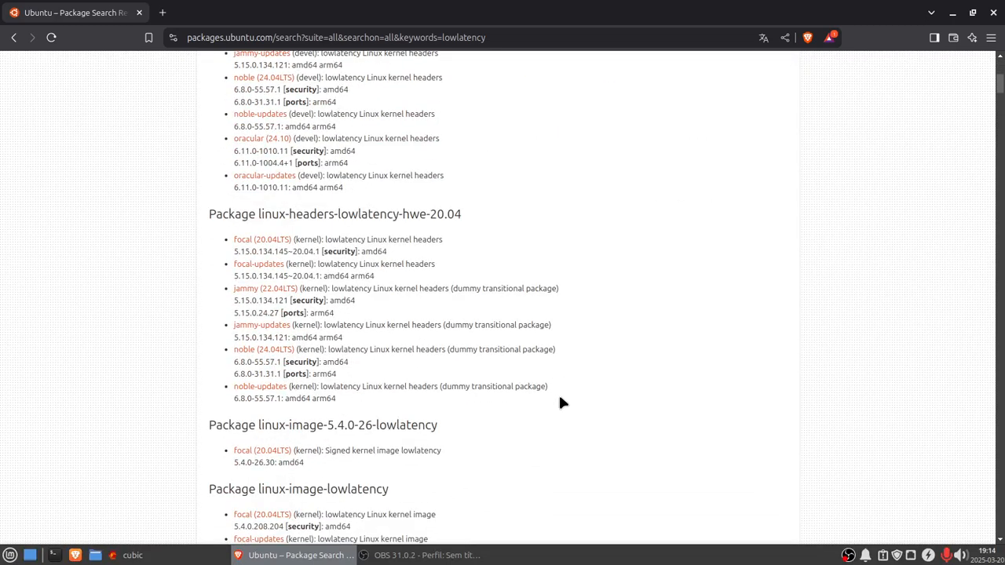
scroll(560, 404, down, 8)
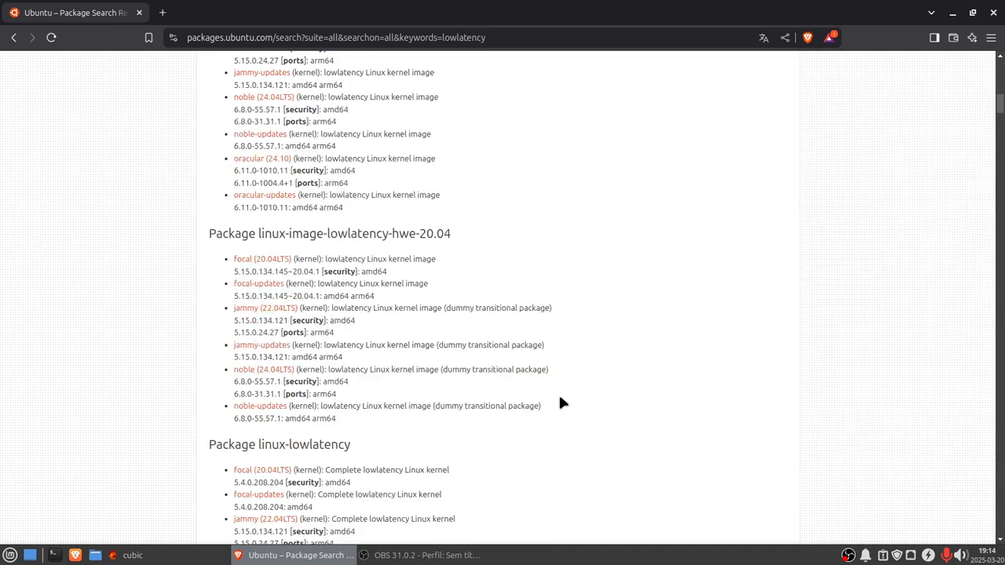
scroll(560, 403, up, 1)
scroll(560, 402, up, 3)
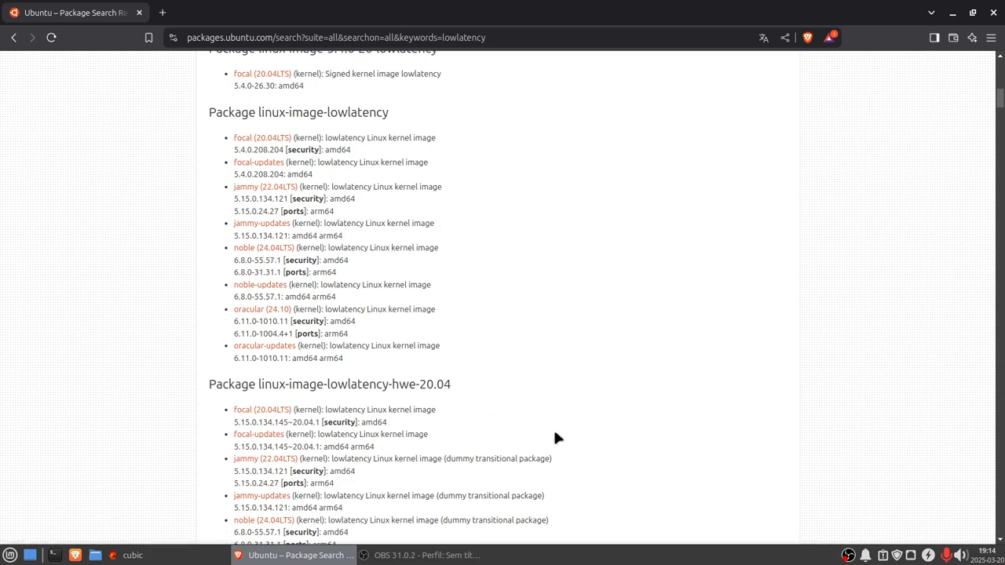
scroll(554, 437, down, 2)
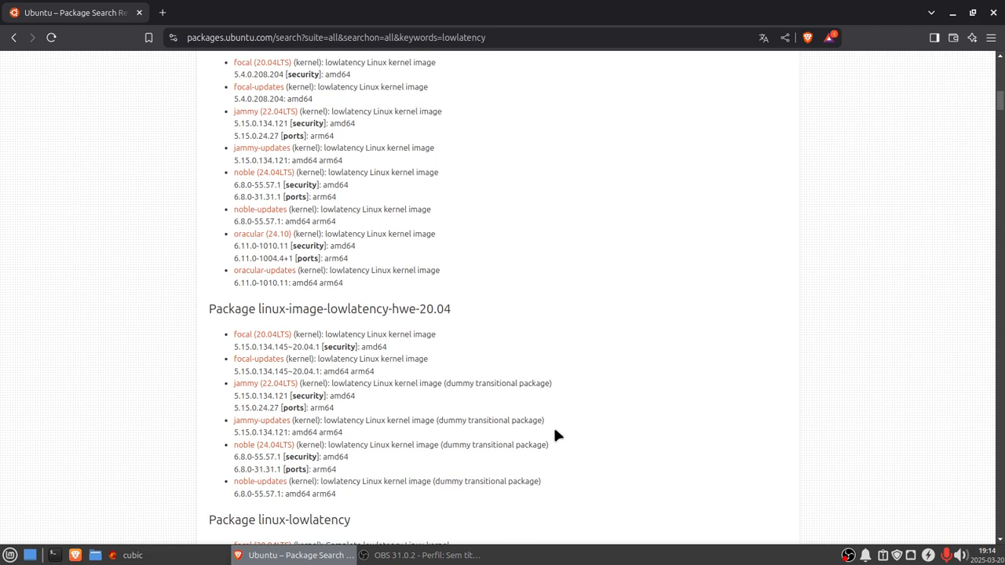
Step: Open a new tab and go to the Linux Mint 22.1 "Xia" Xfce Edition download page
click(163, 13)
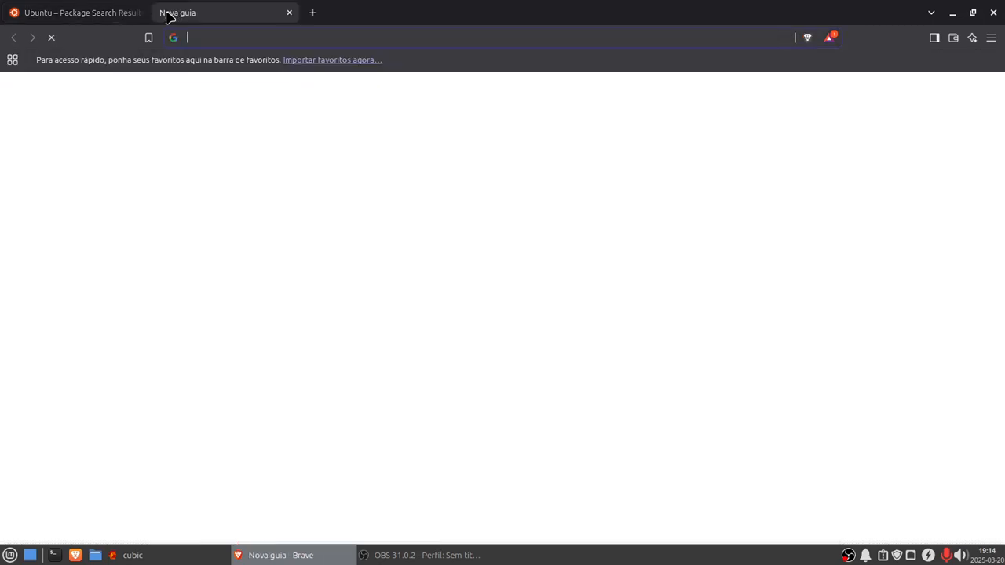
text(lin)
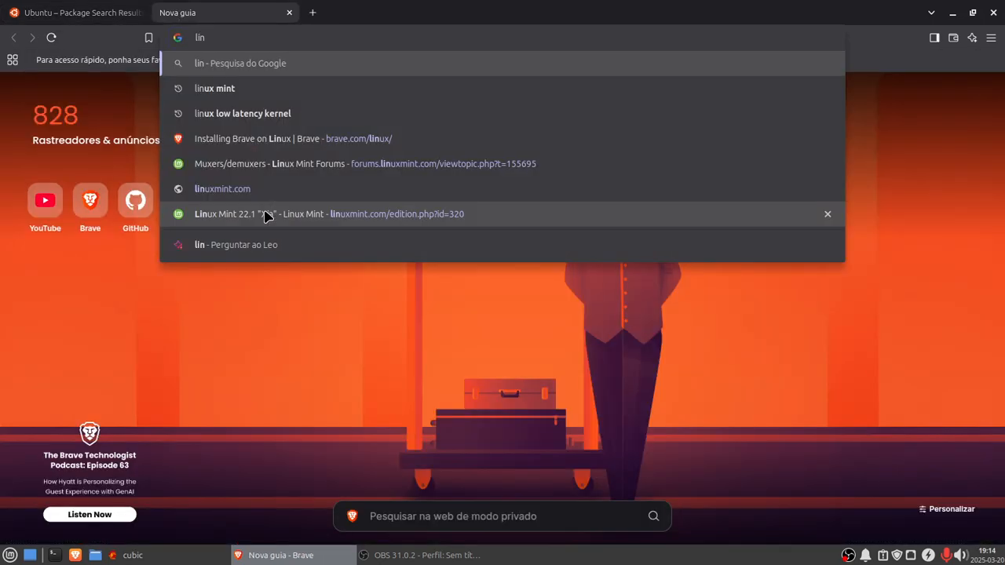
click(265, 216)
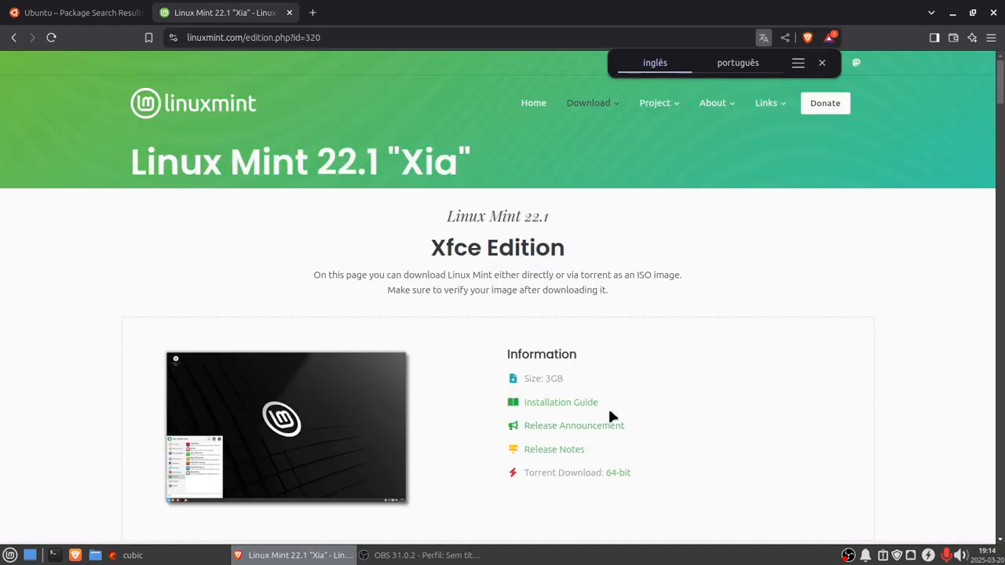
scroll(749, 404, down, 10)
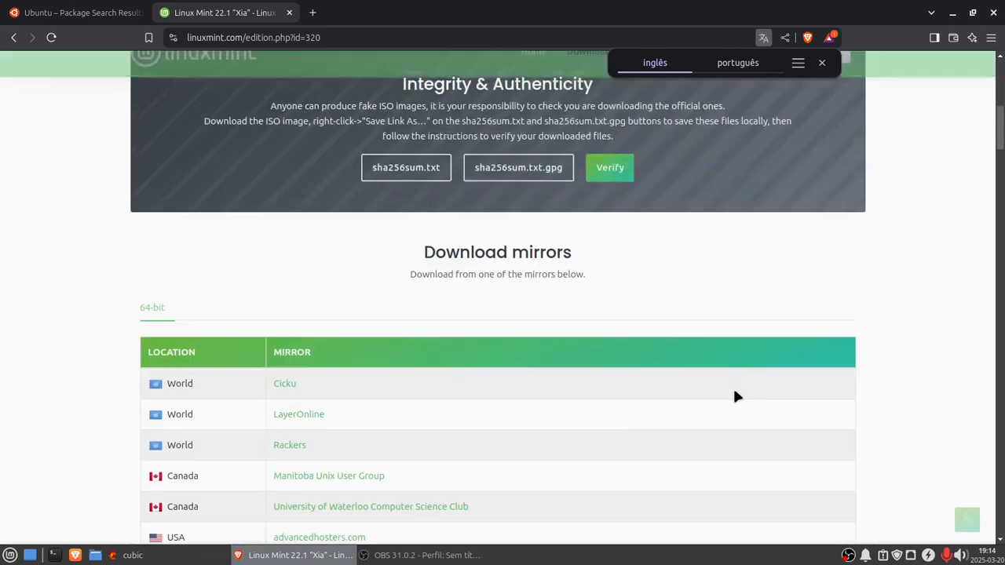
scroll(728, 382, up, 8)
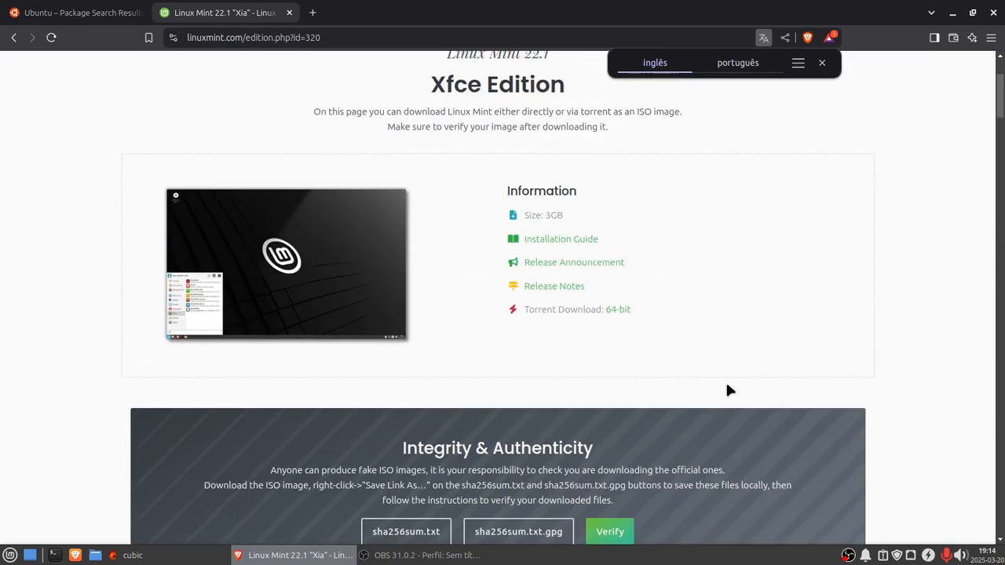
scroll(719, 385, up, 2)
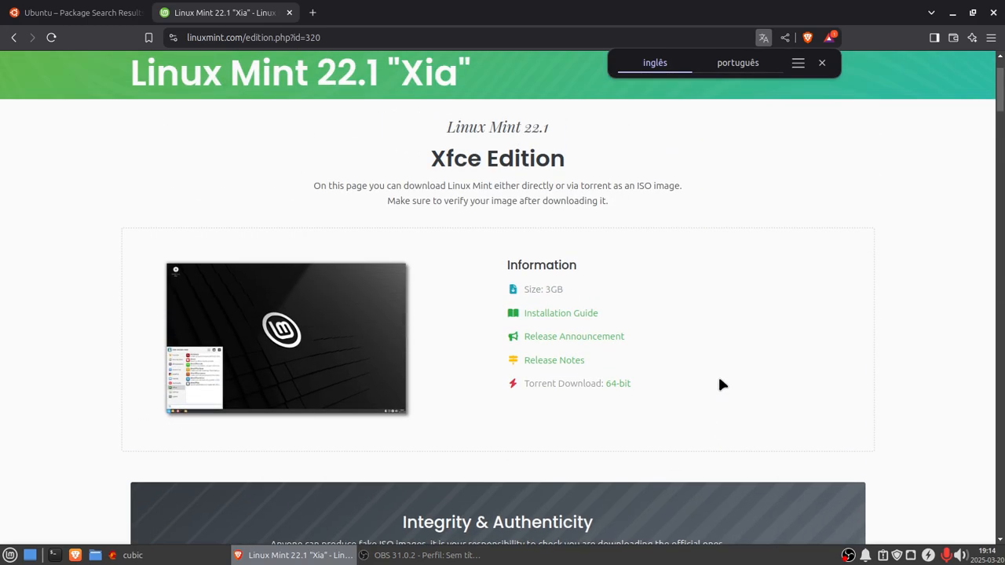
Step: Read the Linux Mint 22.1 release notes and known issues, then go back to the edition page
click(574, 361)
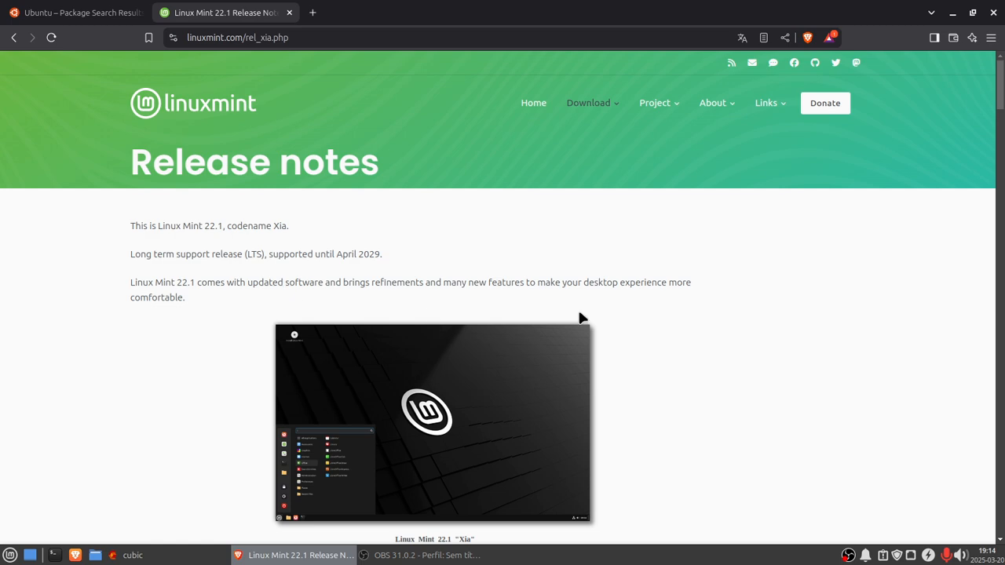
scroll(824, 363, down, 6)
scroll(822, 359, down, 10)
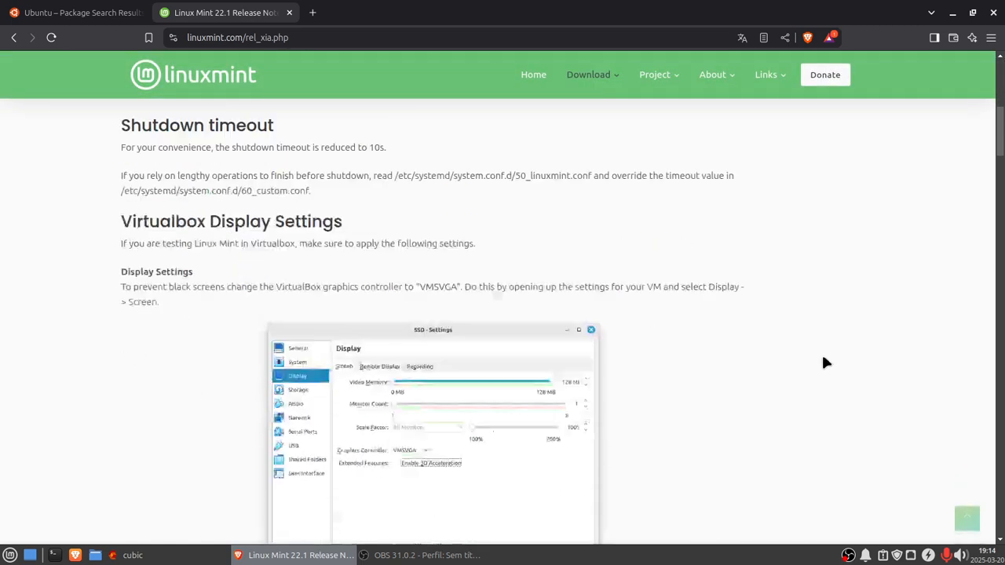
scroll(821, 357, down, 8)
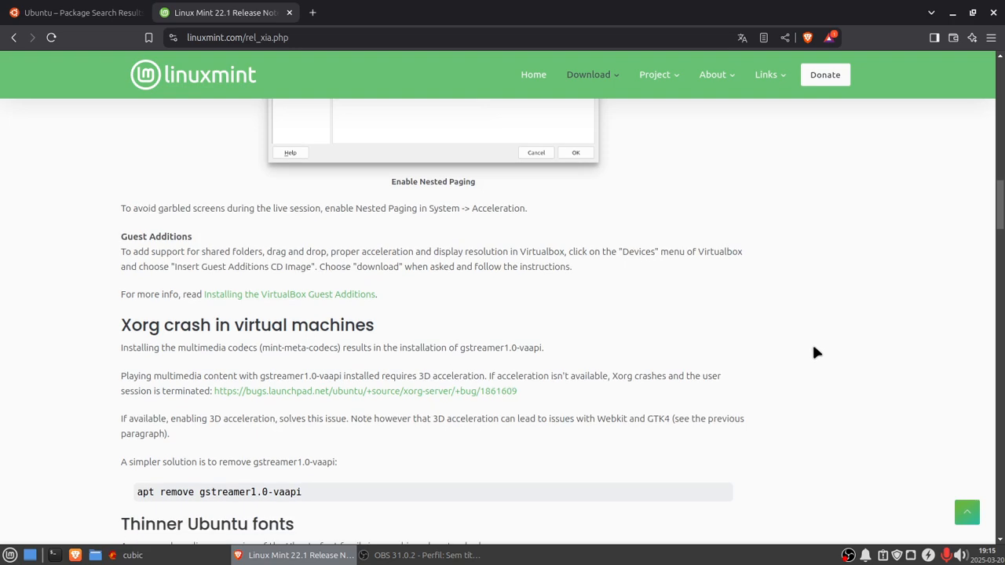
scroll(815, 352, down, 12)
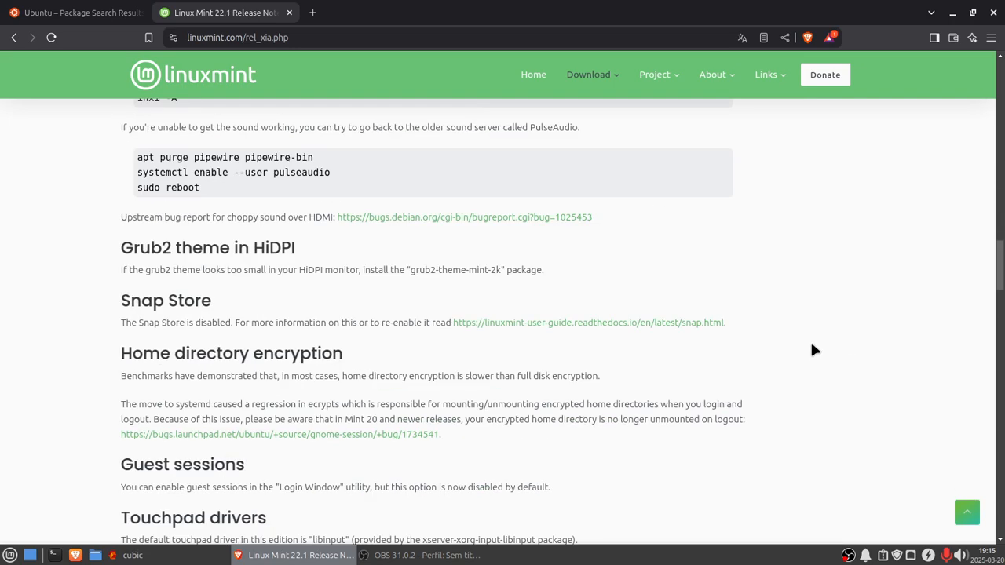
scroll(809, 344, up, 15)
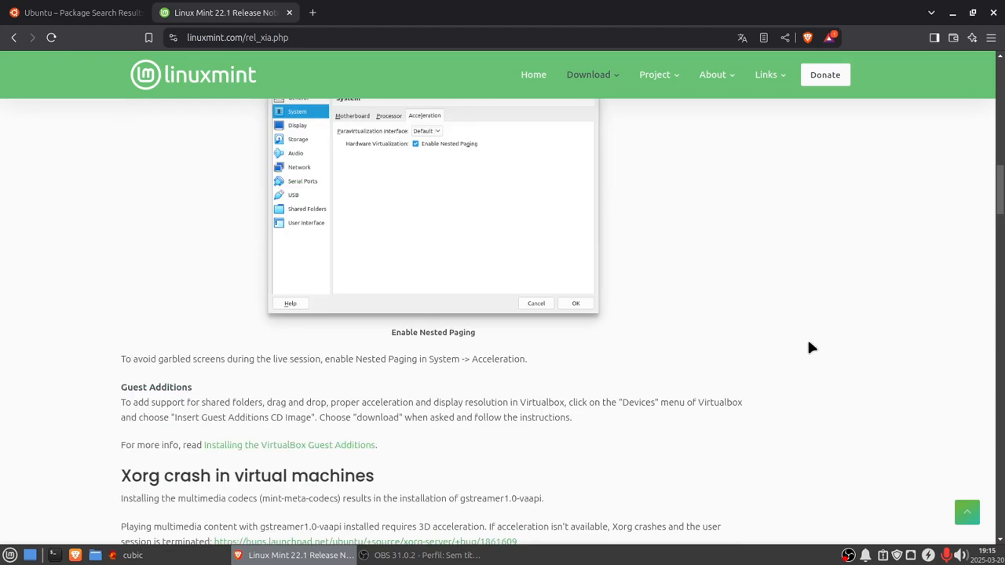
scroll(811, 347, up, 15)
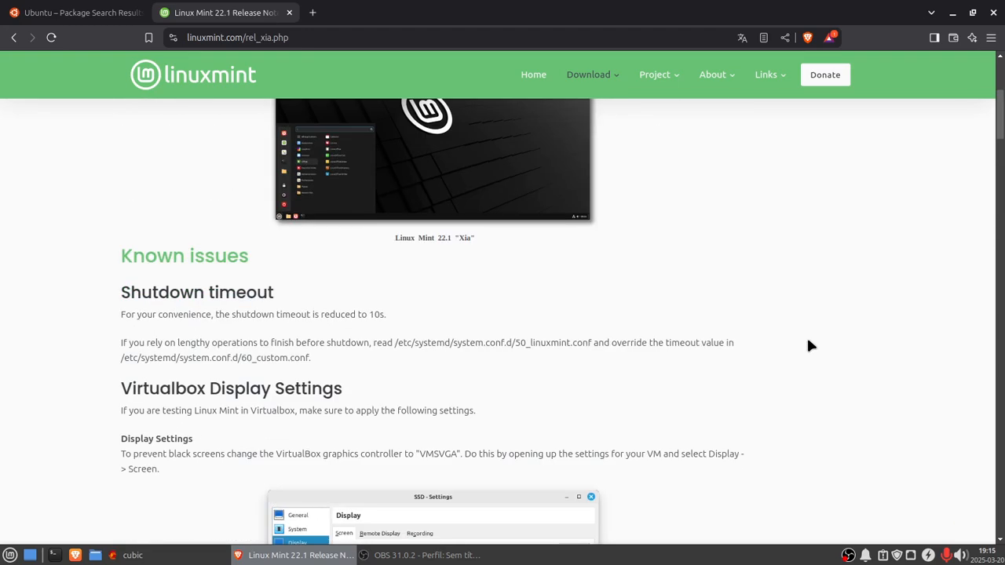
scroll(810, 345, up, 5)
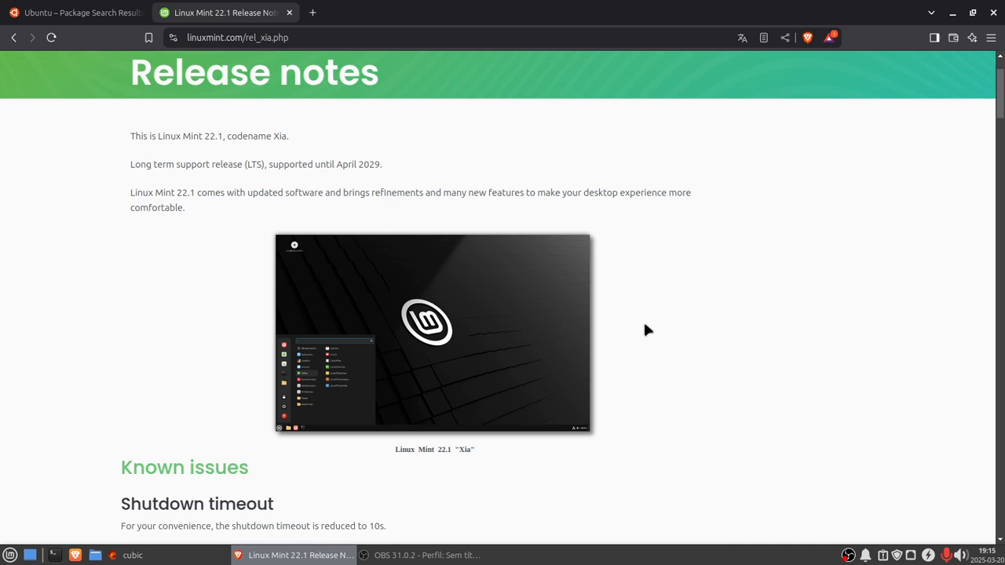
scroll(642, 322, down, 4)
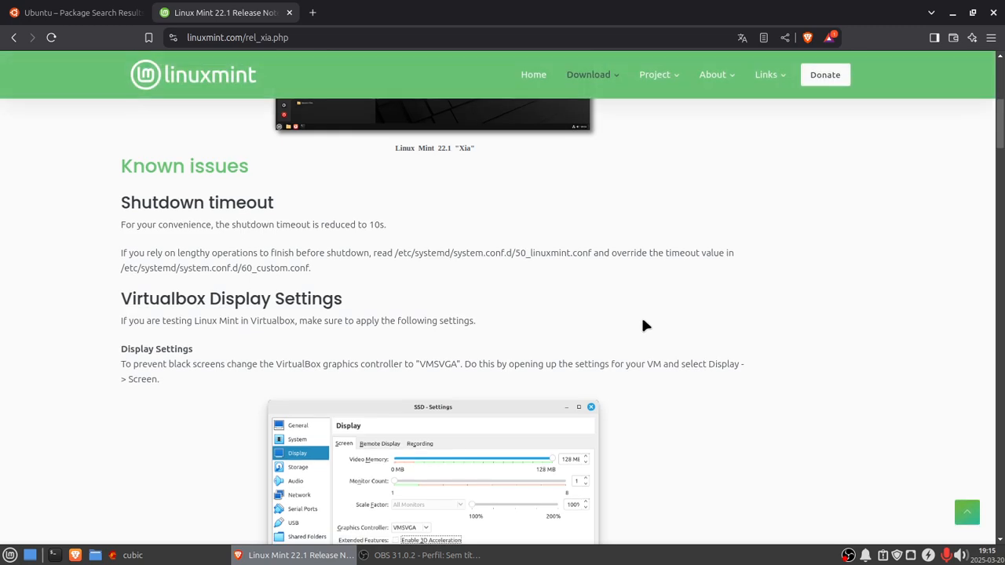
scroll(641, 318, up, 4)
scroll(642, 319, up, 2)
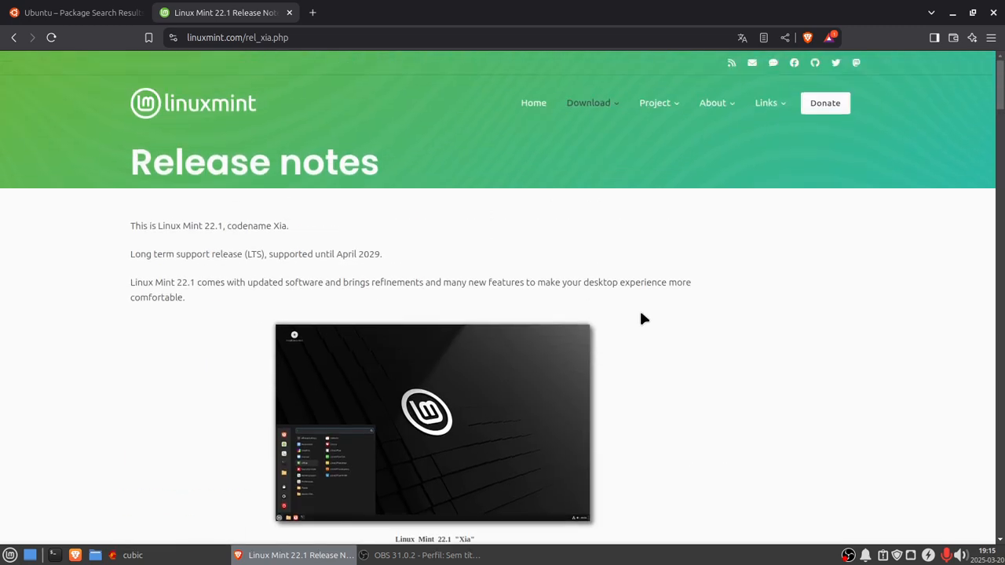
click(14, 37)
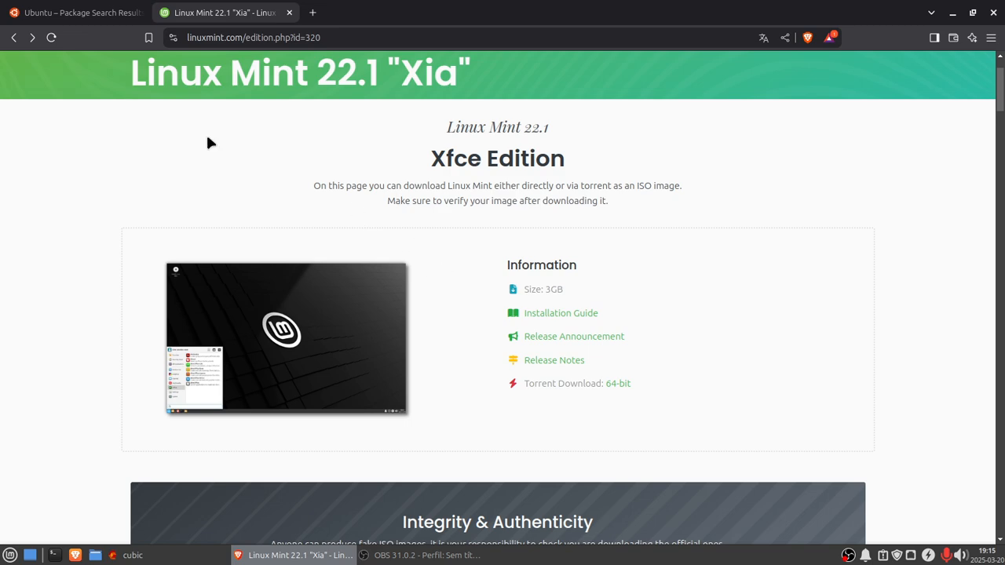
Step: Return to the package search tab and open the linux-image-lowlatency package details for noble (24.04LTS)
click(35, 14)
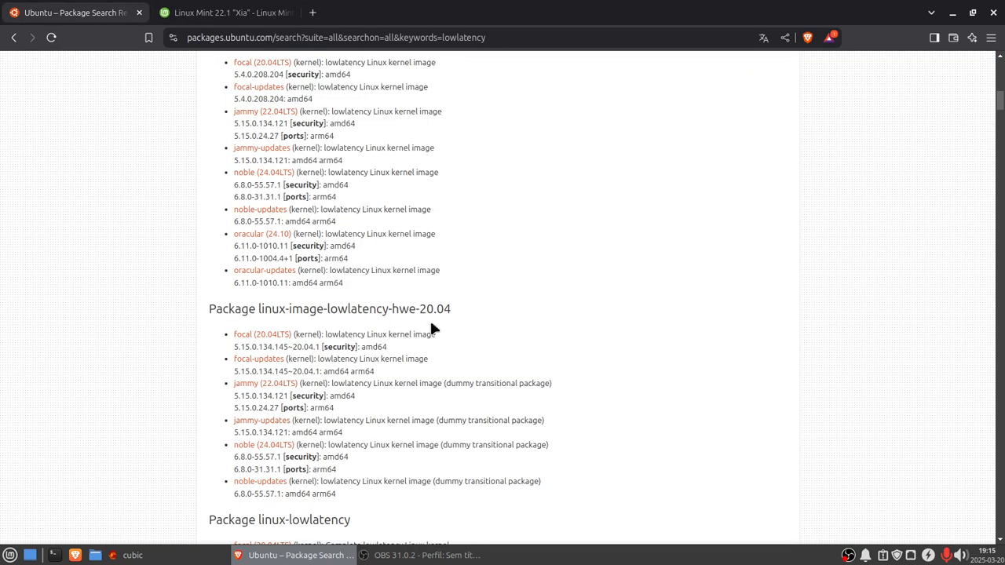
scroll(430, 323, up, 3)
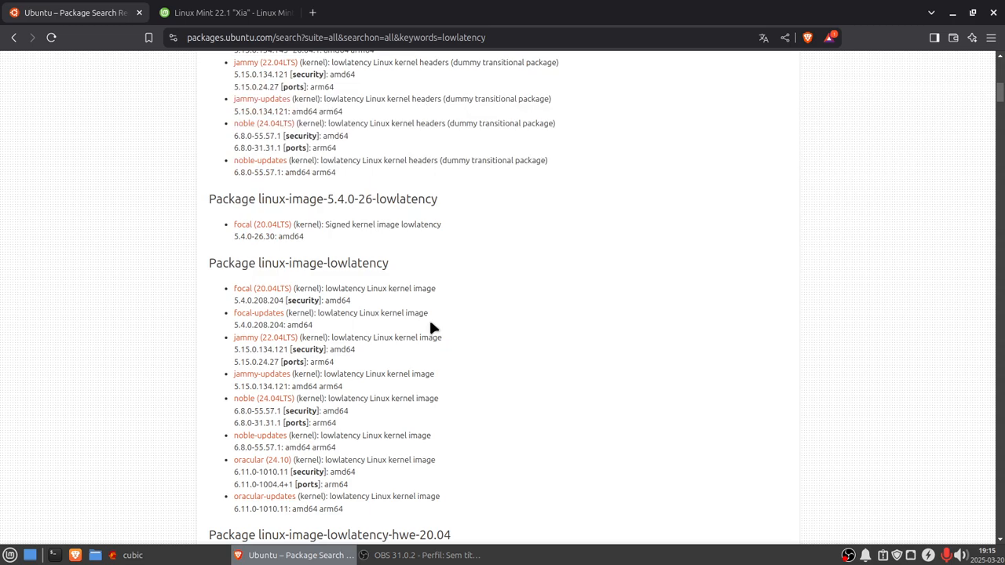
click(267, 399)
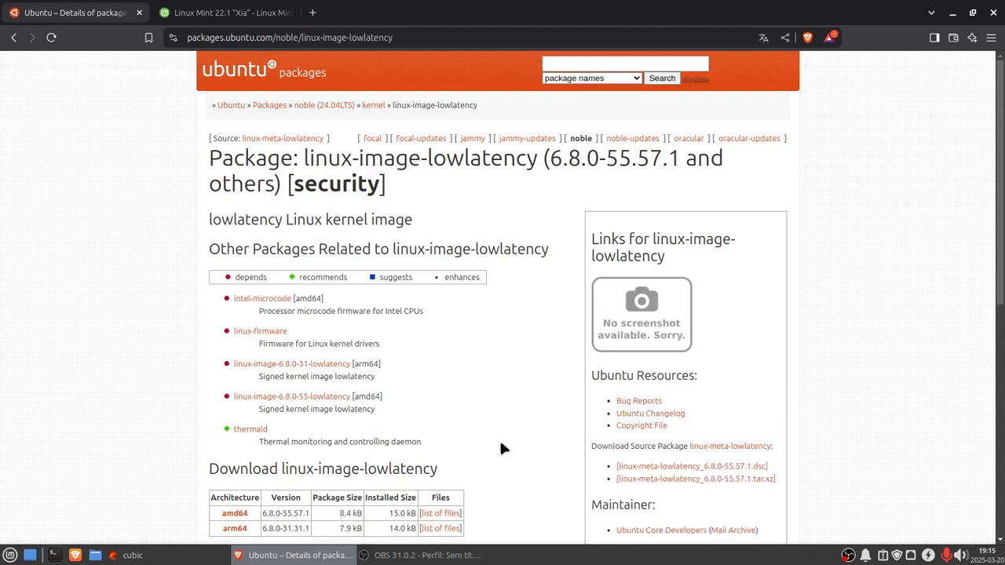
scroll(503, 446, down, 3)
scroll(495, 439, up, 1)
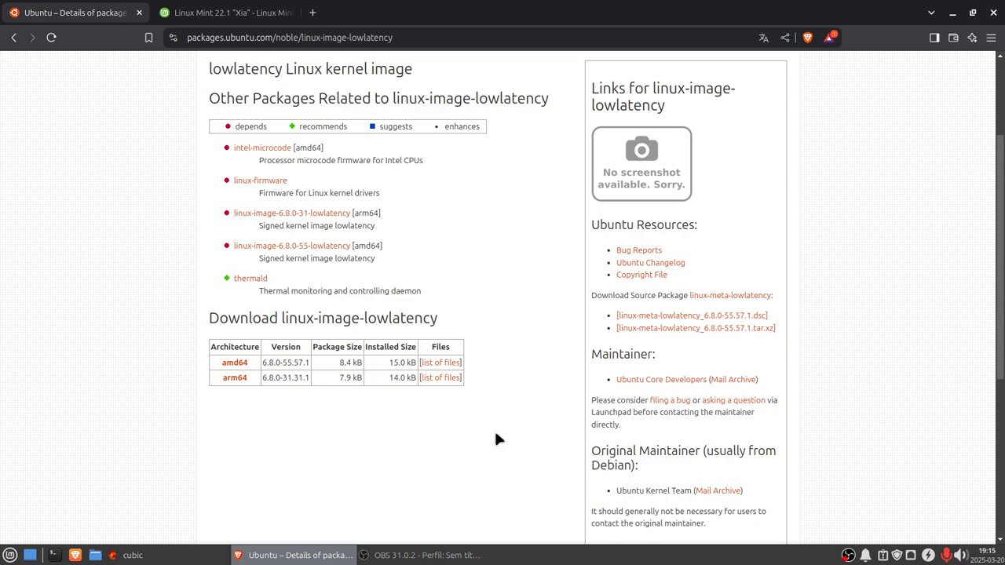
Step: Copy the package name linux-image-lowlatency from the noble package details page
scroll(496, 439, up, 2)
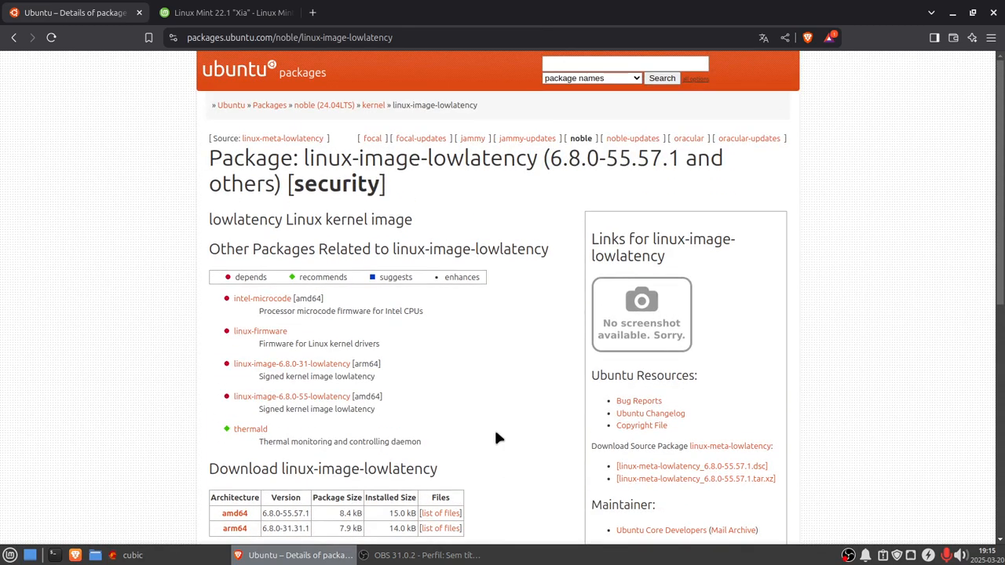
scroll(495, 439, down, 2)
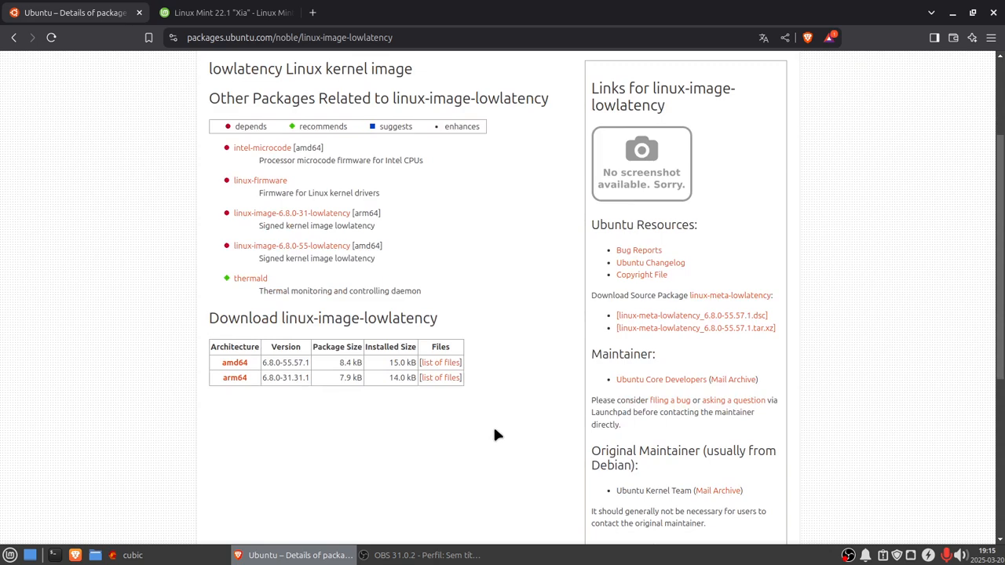
scroll(495, 434, up, 2)
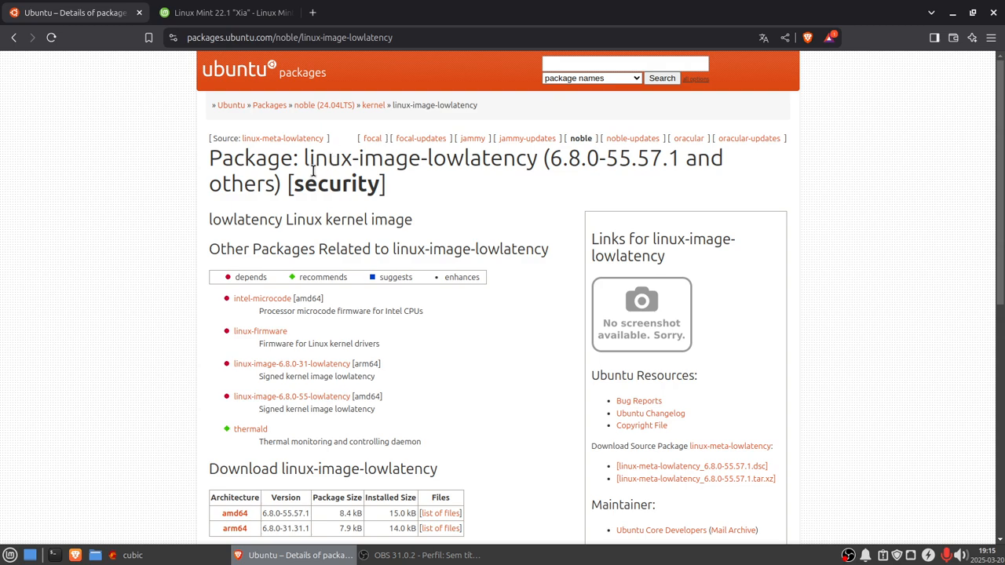
drag(303, 157, 538, 157)
right_click(509, 167)
click(535, 179)
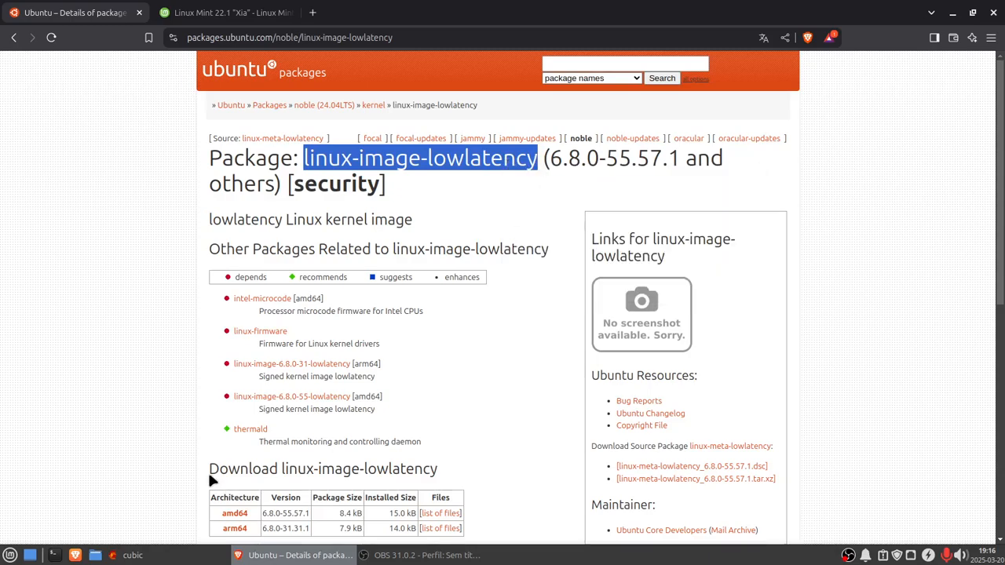
Step: Install linux-image-lowlatency in the Cubic virtual environment terminal with apt-get, confirming the installation
click(185, 556)
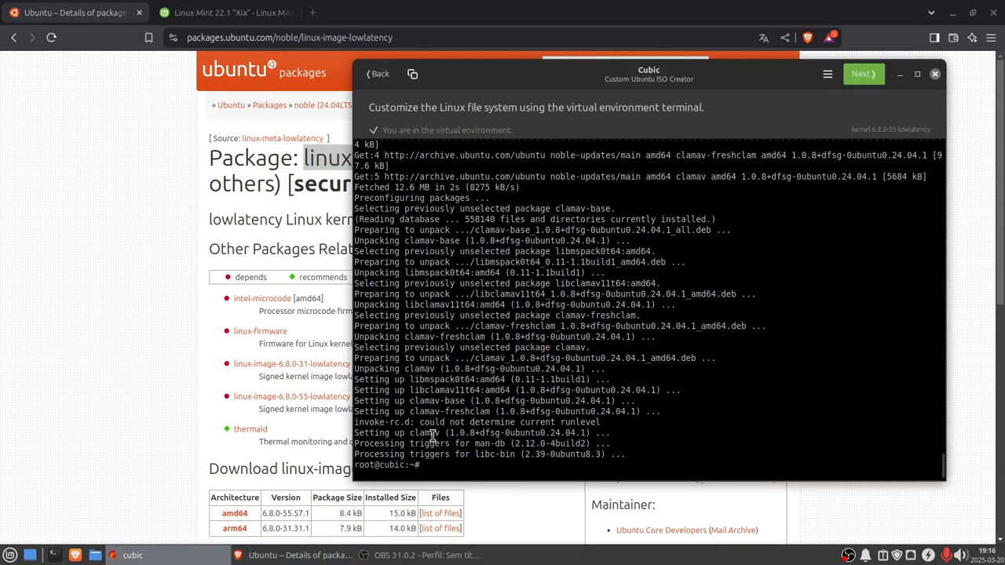
key(Up)
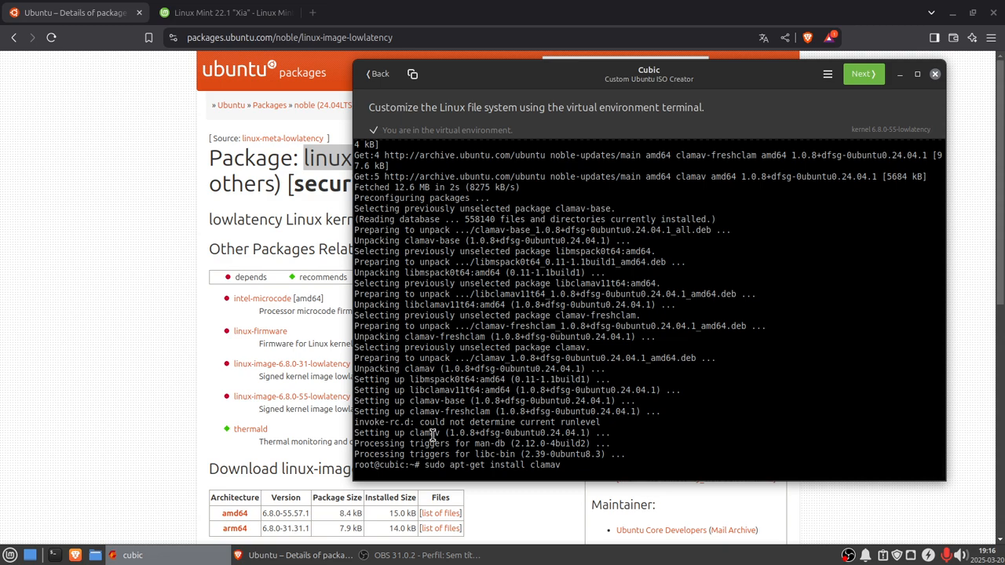
key(BackSpace)
key(BackSpace)
key(BackSpace)
key(BackSpace)
key(BackSpace)
key(BackSpace)
right_click(533, 464)
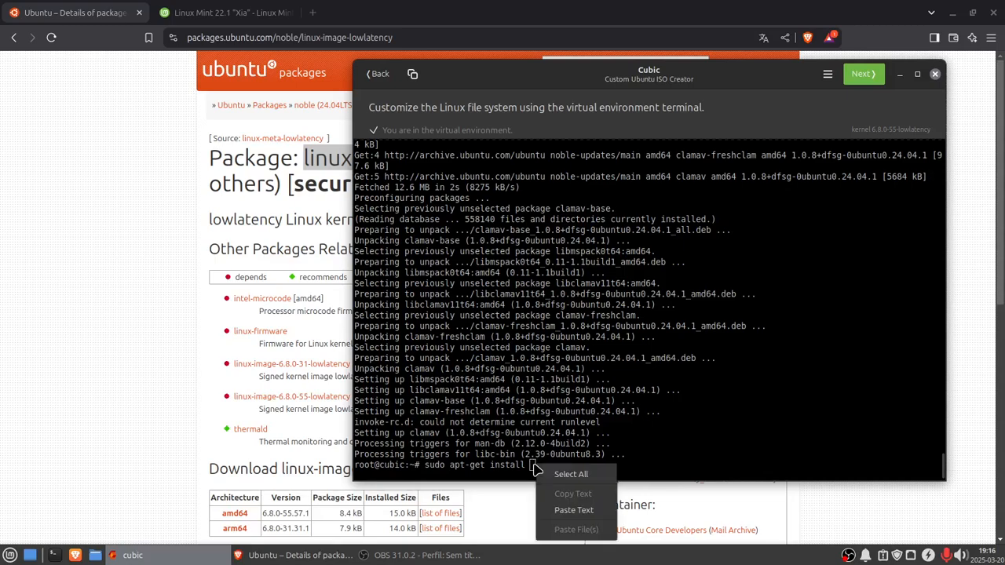
click(569, 510)
key(Return)
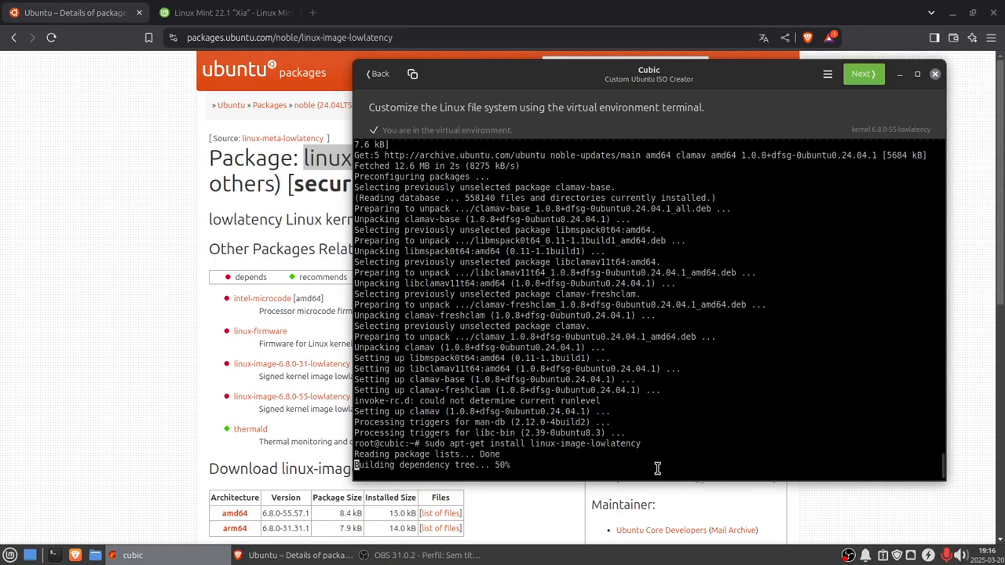
text(y)
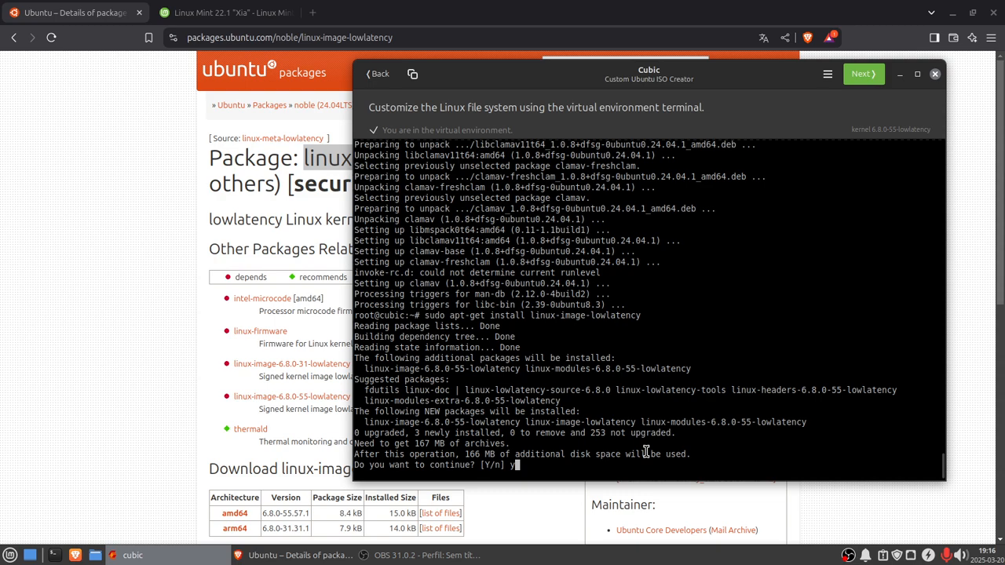
key(Return)
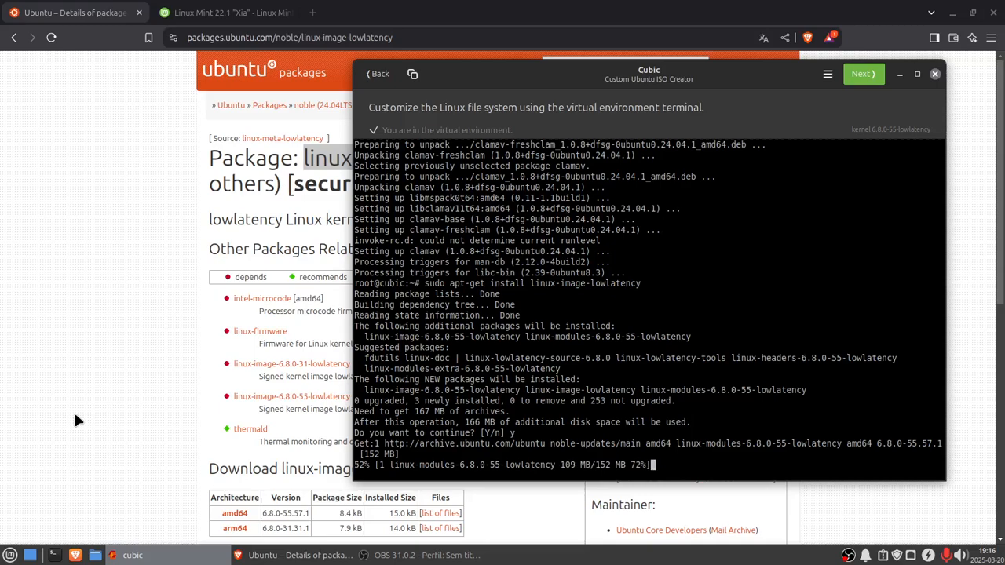
Step: Browse the Graphics category of the desktop's application menu
click(139, 13)
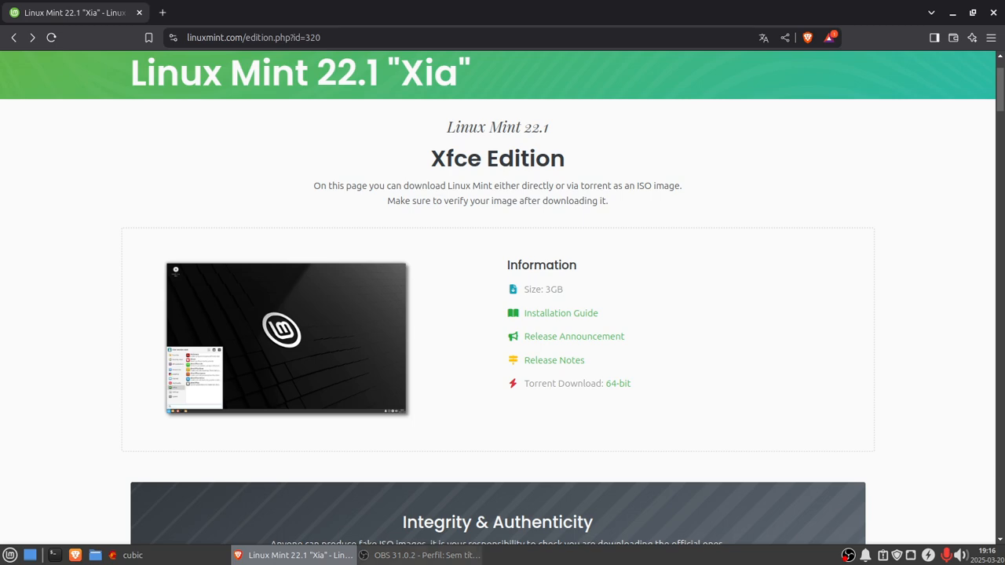
click(218, 557)
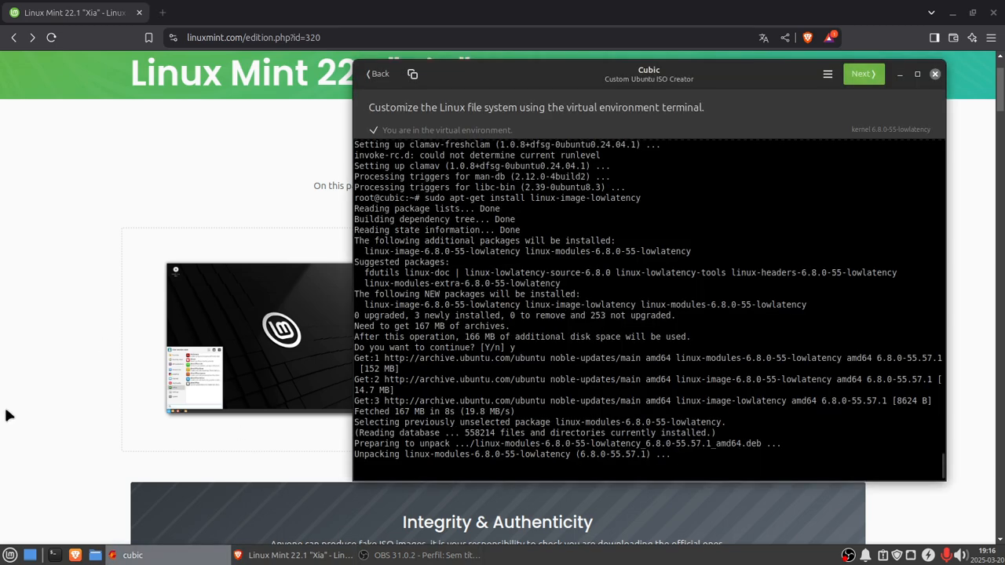
click(10, 557)
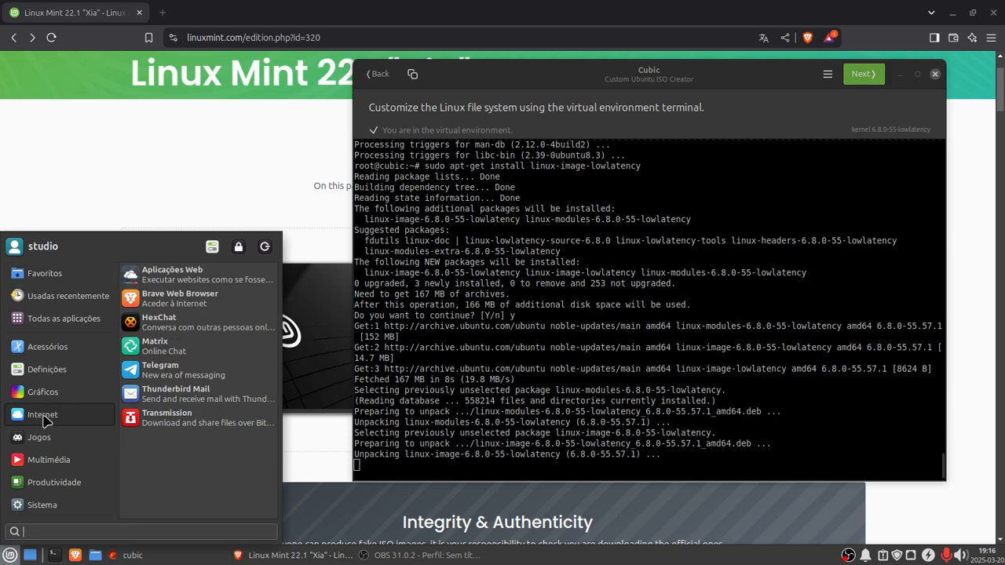
click(44, 393)
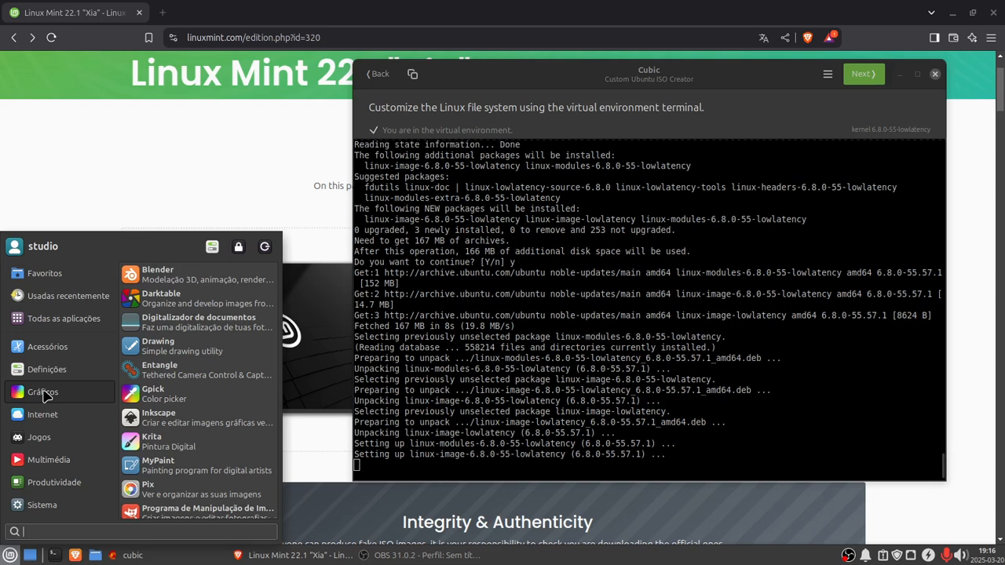
scroll(173, 481, down, 2)
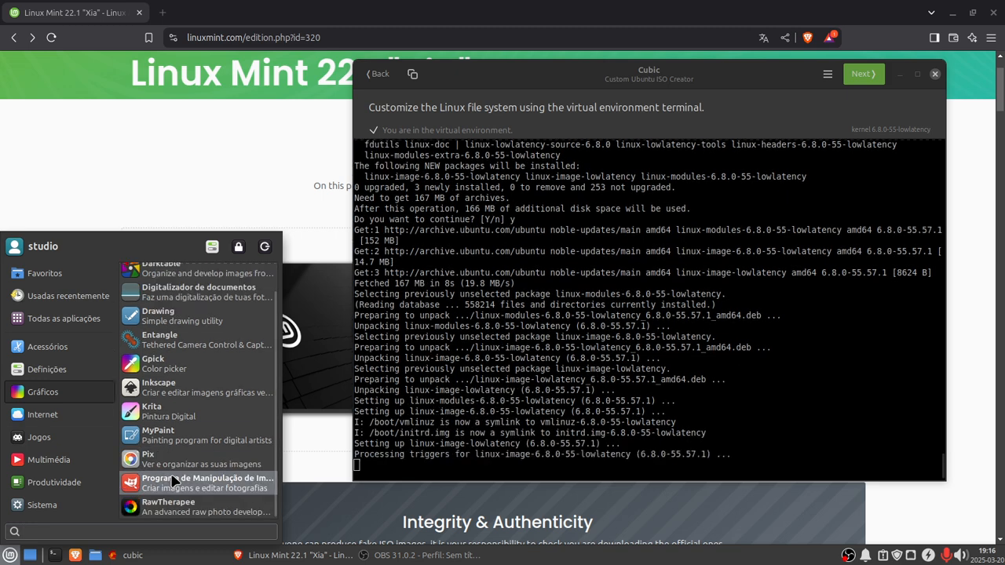
scroll(172, 480, up, 1)
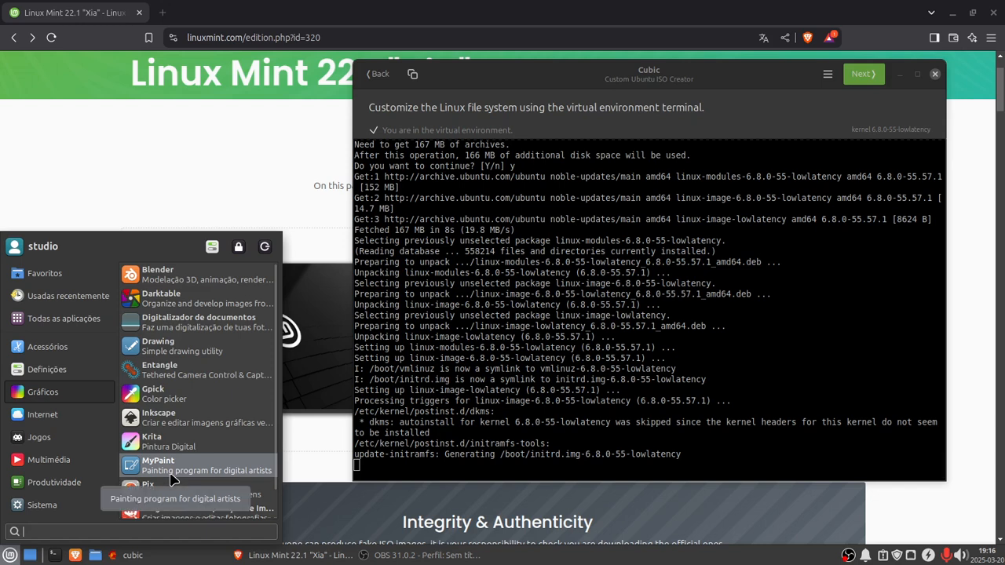
scroll(171, 479, down, 1)
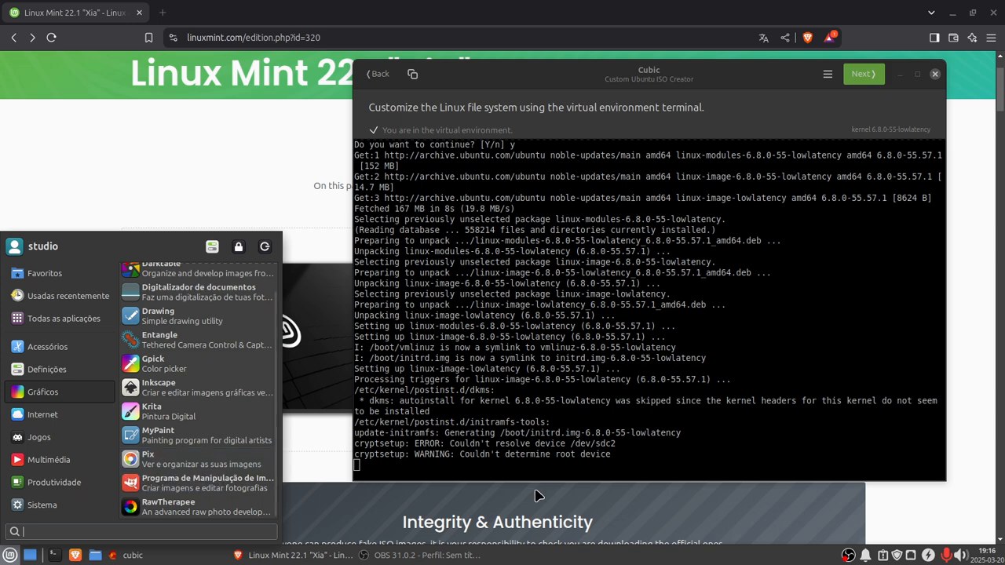
Step: Install pix in the virtual environment terminal with sudo apt-get install
click(433, 466)
key(Up)
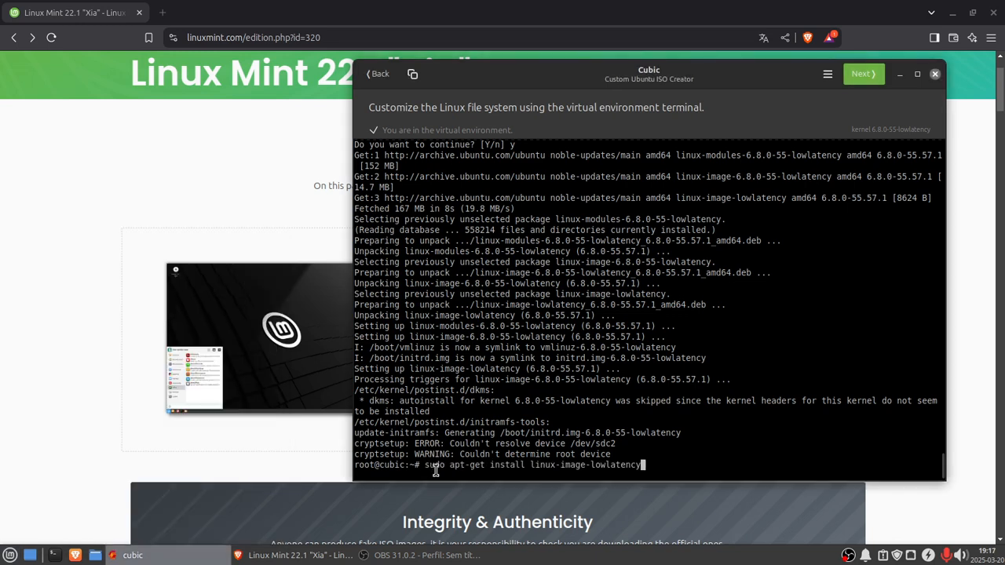
key(BackSpace)
key(BackSpace)
key(BackSpace)
key(BackSpace)
key(BackSpace)
key(BackSpace)
key(BackSpace)
key(BackSpace)
key(BackSpace)
key(BackSpace)
key(BackSpace)
key(BackSpace)
key(BackSpace)
key(BackSpace)
key(BackSpace)
key(BackSpace)
key(BackSpace)
key(BackSpace)
key(BackSpace)
key(BackSpace)
key(BackSpace)
text(pix)
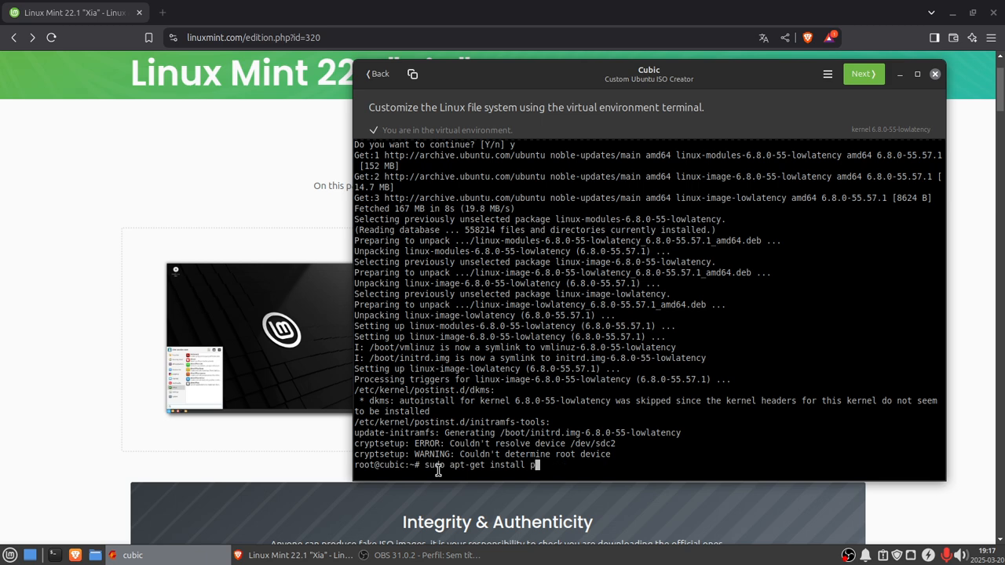
key(Return)
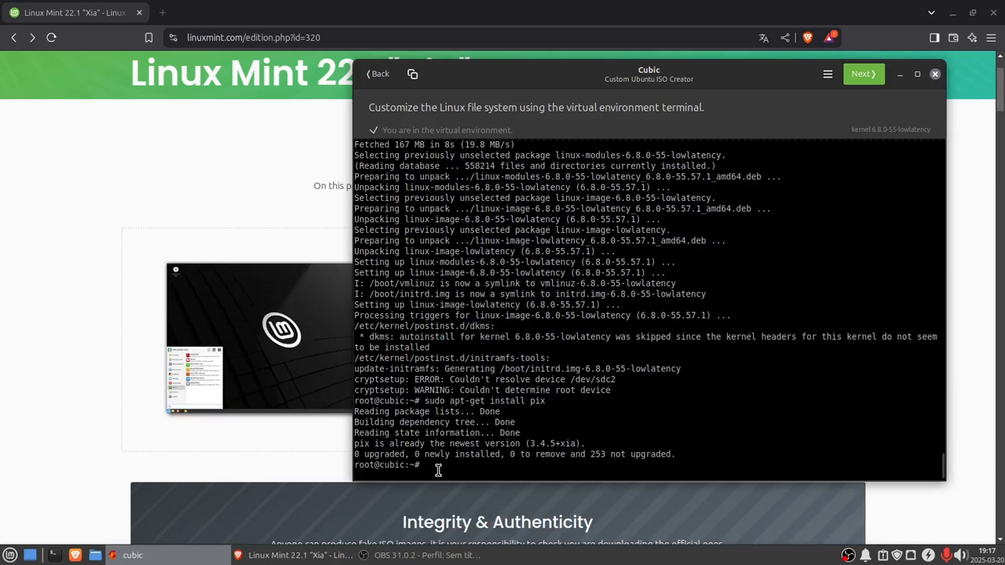
Step: Browse the application menu's System, Multimedia, Games and Internet categories
click(12, 556)
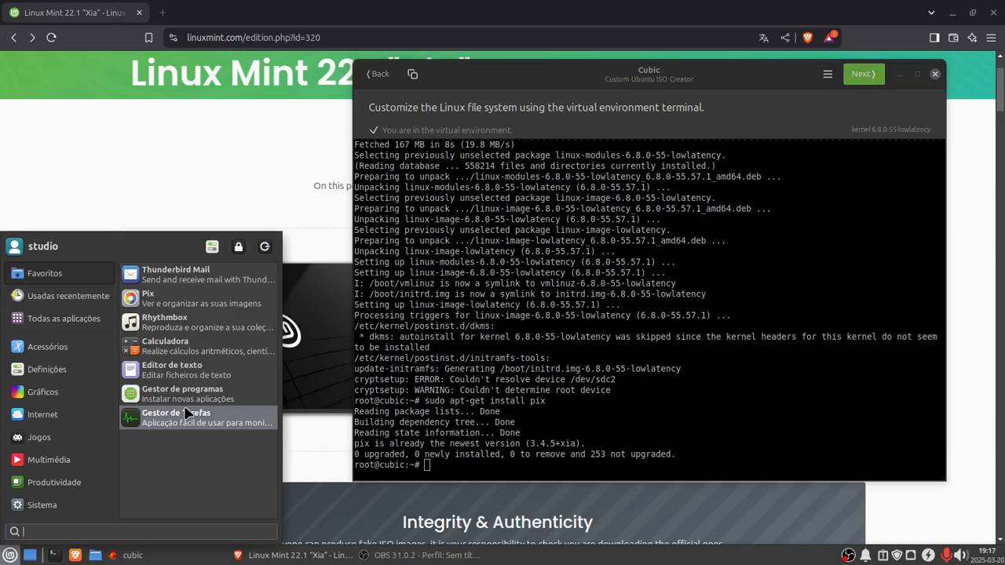
click(85, 507)
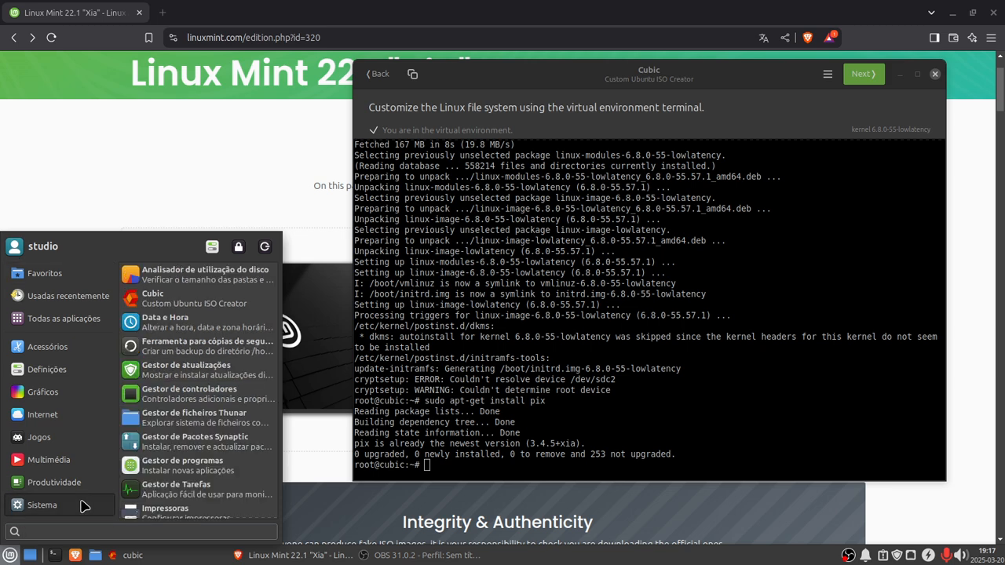
scroll(231, 477, down, 5)
scroll(232, 477, down, 1)
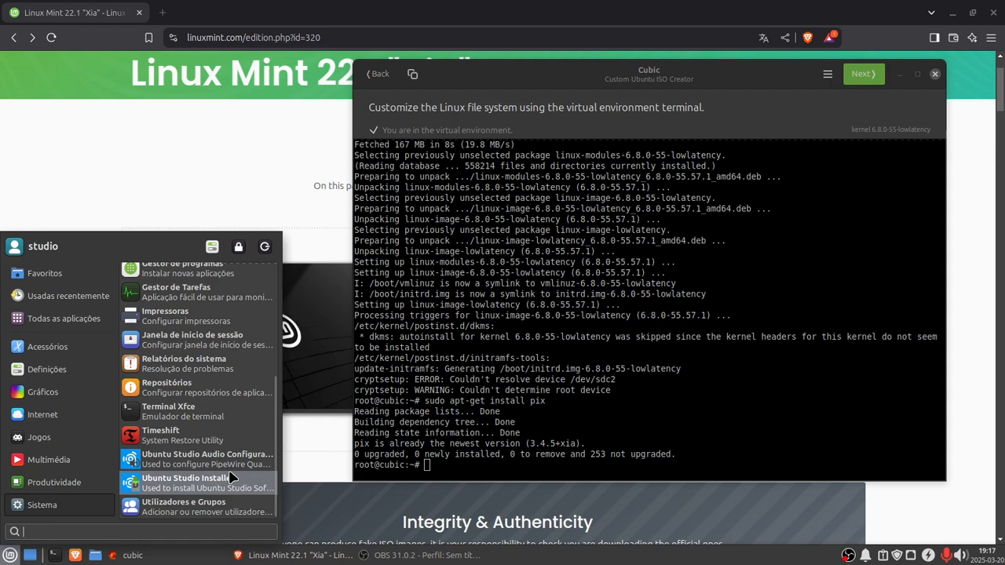
click(35, 469)
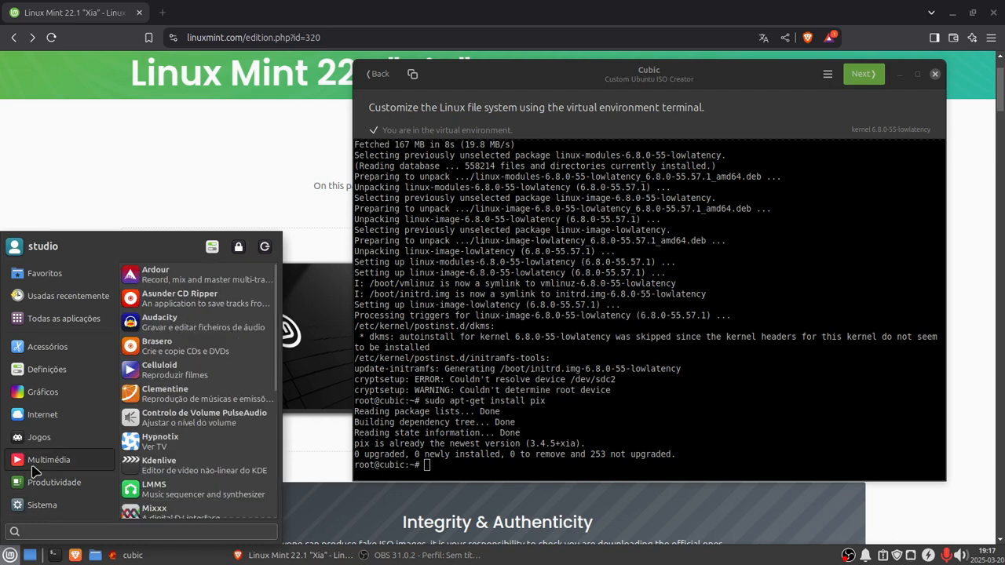
click(37, 437)
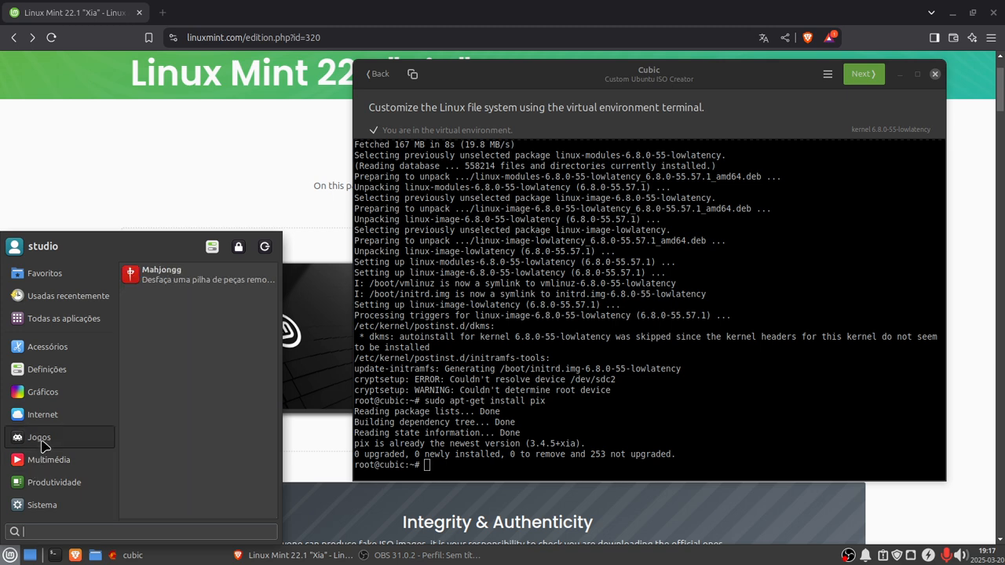
click(43, 420)
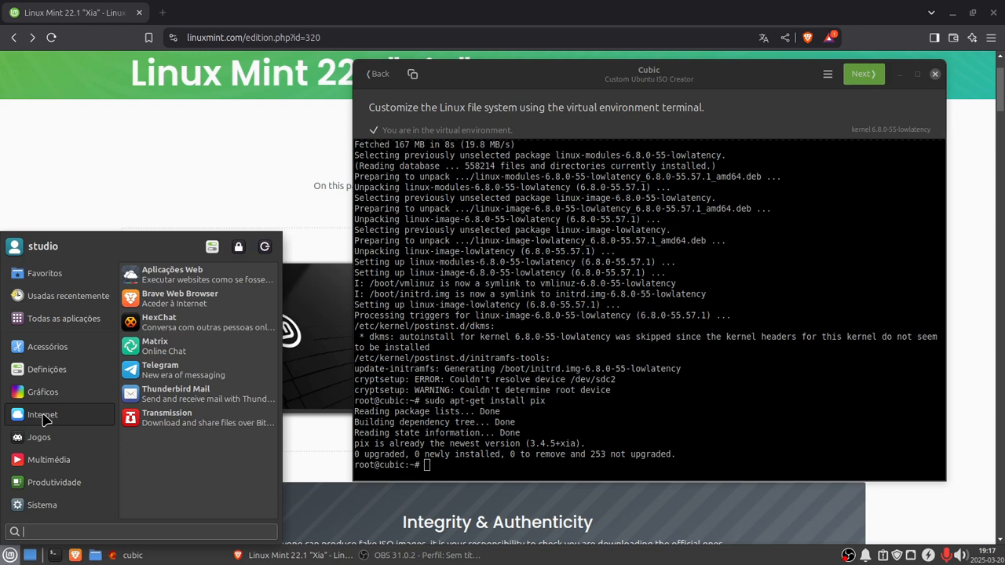
Step: Install cmatrix in the virtual environment terminal with sudo apt-get install
click(432, 464)
key(Up)
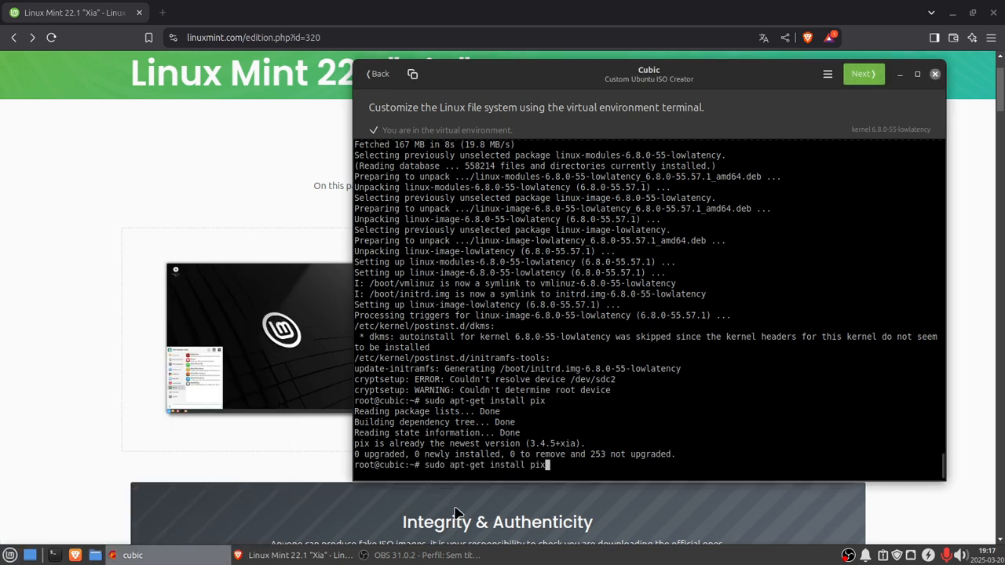
key(BackSpace)
key(BackSpace)
key(BackSpace)
text(cmatrix)
key(Return)
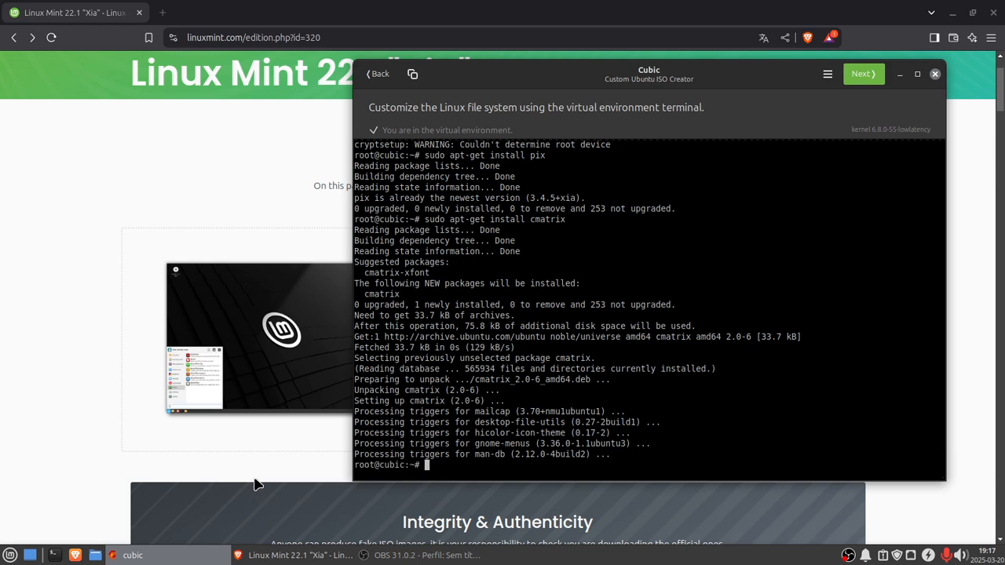
Step: Scroll through the All applications list in the desktop's application menu
click(10, 555)
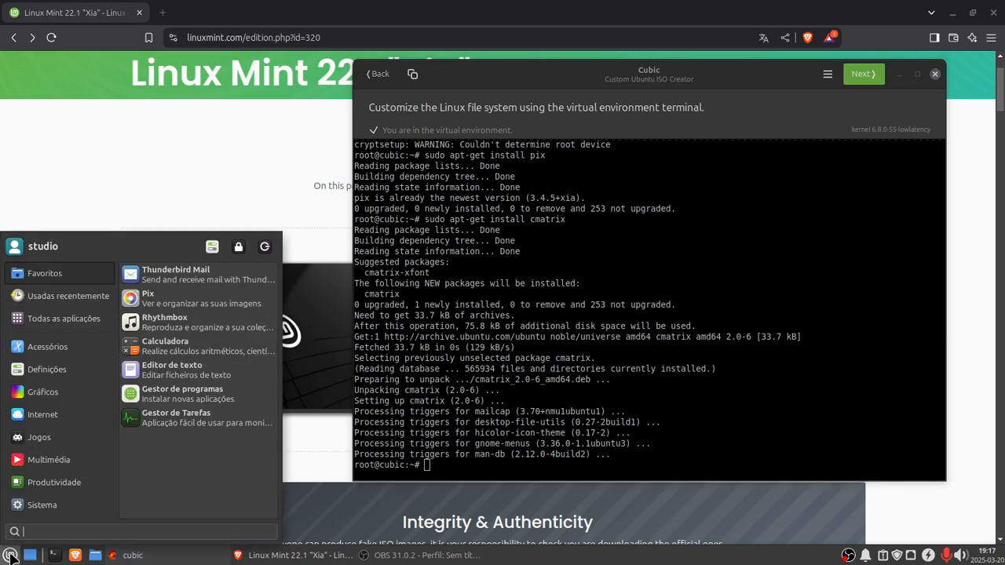
mouse_move(31, 324)
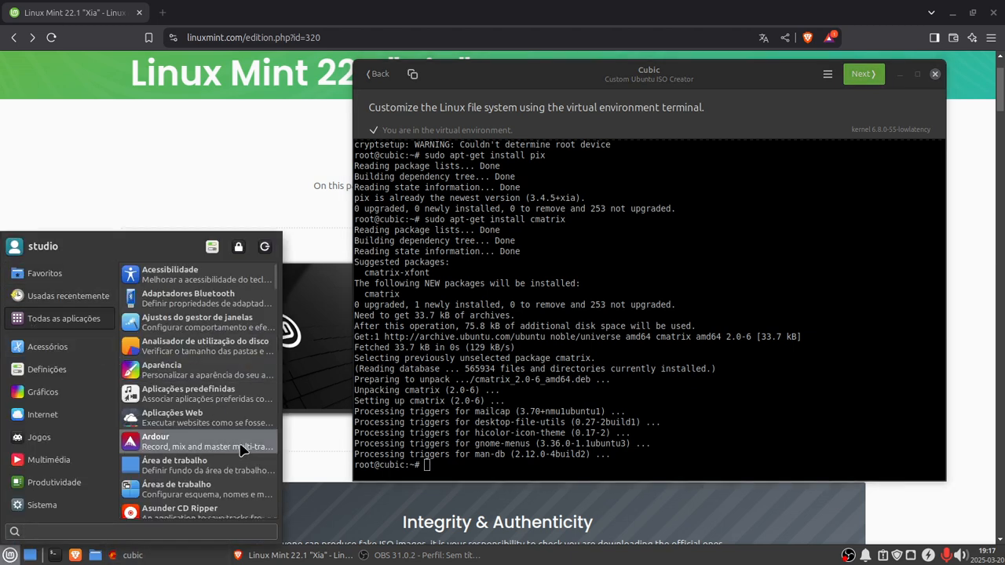
scroll(241, 452, down, 3)
scroll(240, 452, down, 2)
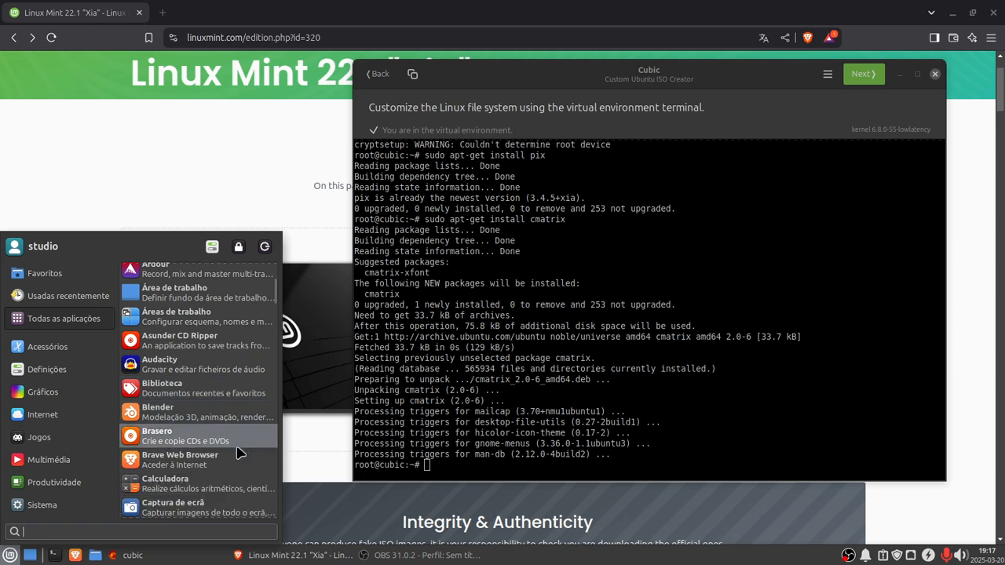
scroll(241, 452, down, 3)
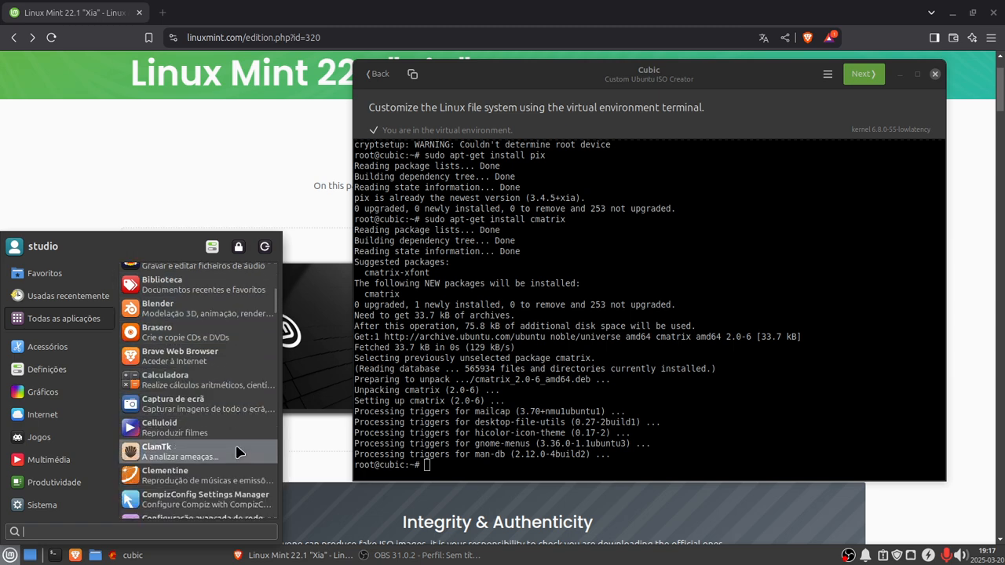
scroll(240, 452, down, 1)
scroll(240, 452, down, 1)
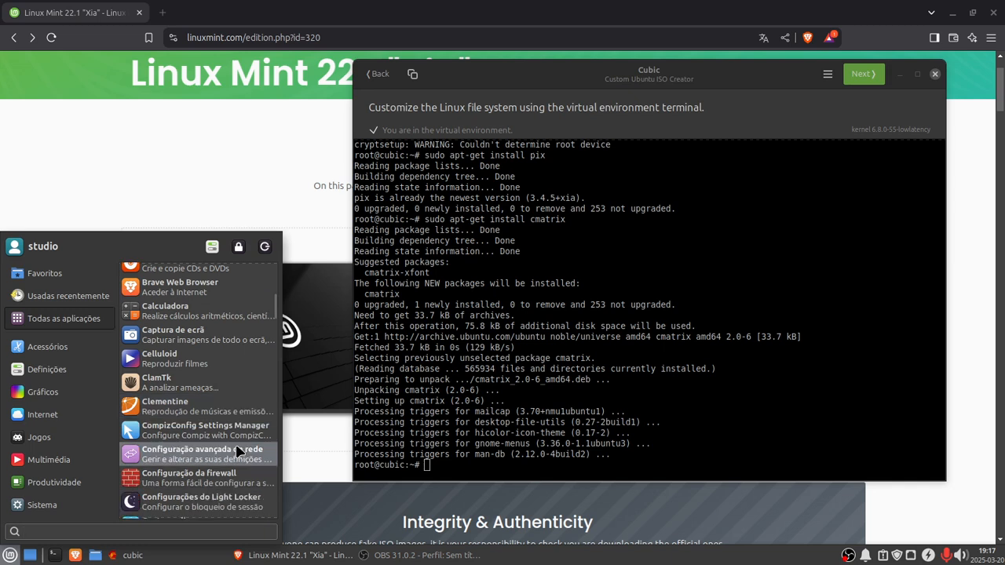
scroll(240, 452, down, 2)
scroll(240, 452, down, 3)
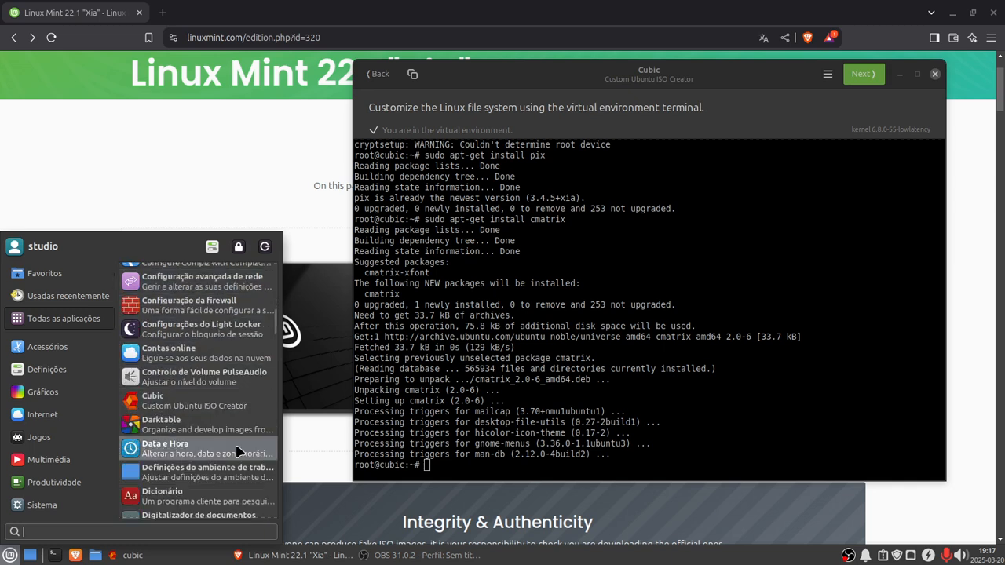
scroll(240, 452, down, 3)
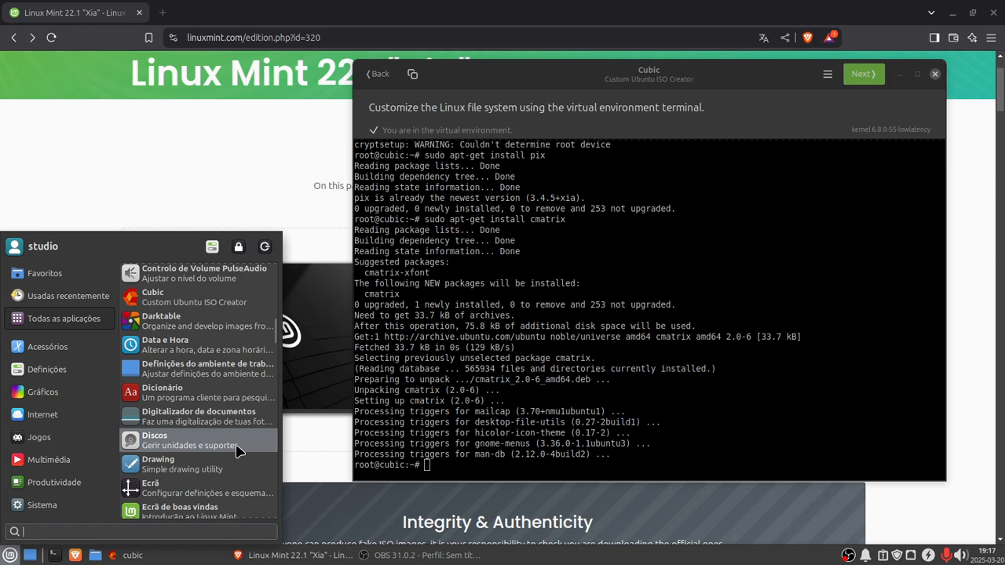
Step: Look through the lower part of the All applications list in the desktop's application menu
scroll(239, 452, down, 1)
scroll(239, 452, down, 2)
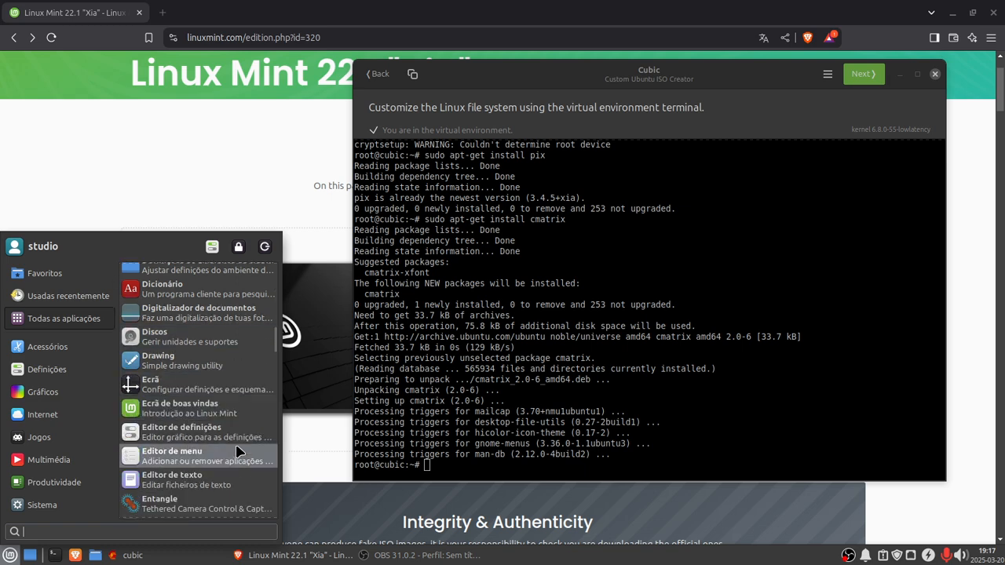
scroll(240, 451, down, 1)
scroll(239, 451, down, 5)
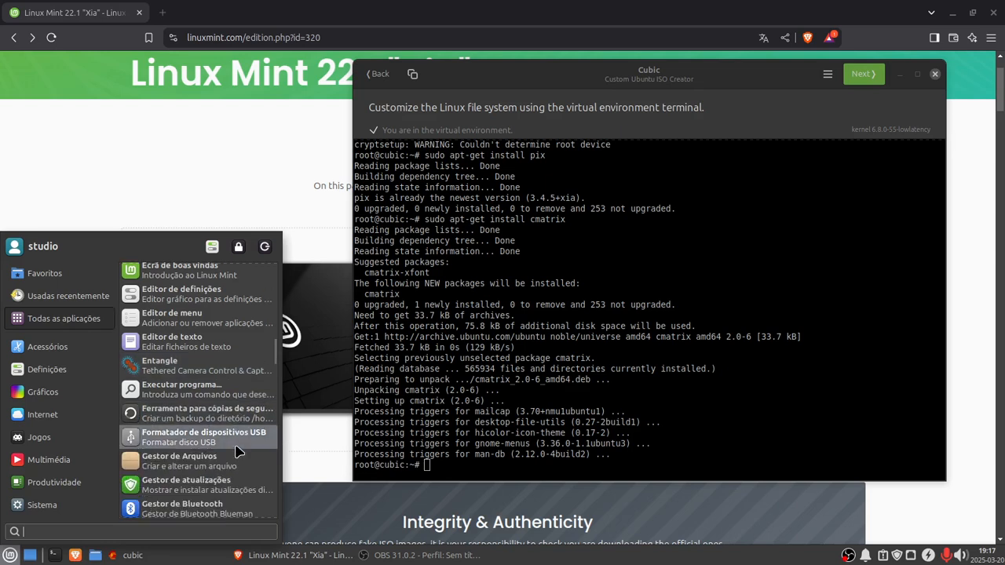
scroll(239, 451, down, 5)
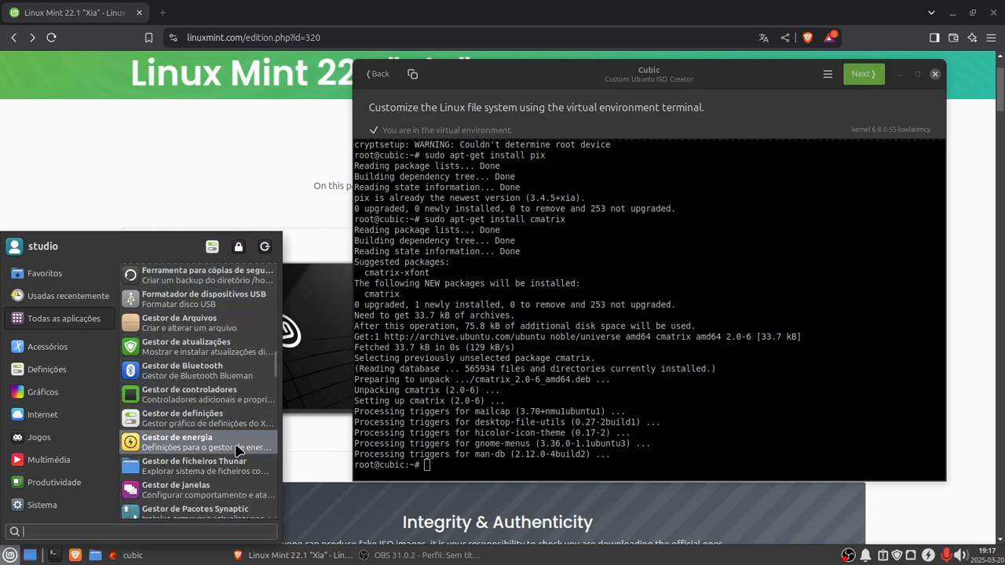
scroll(240, 451, down, 3)
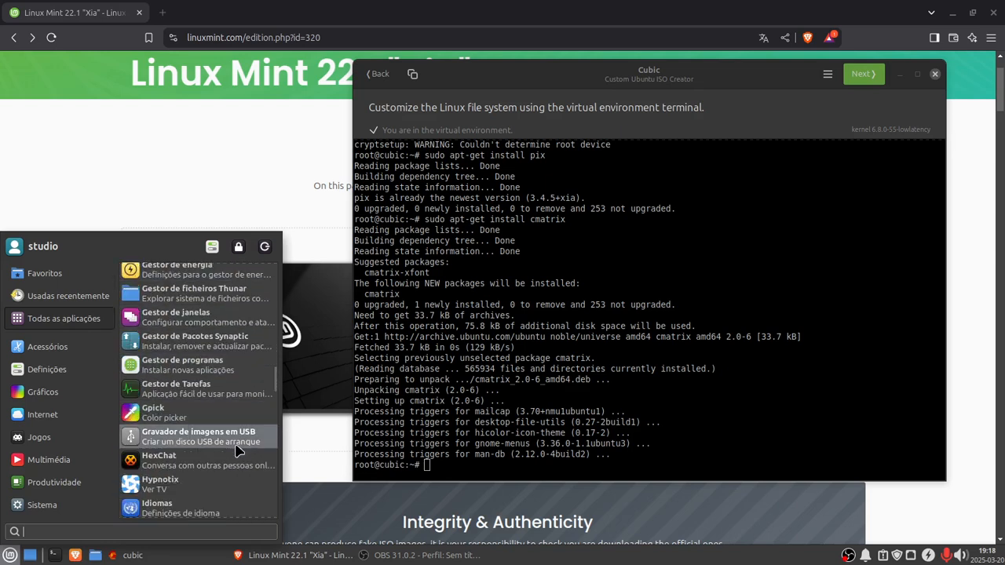
scroll(240, 451, down, 2)
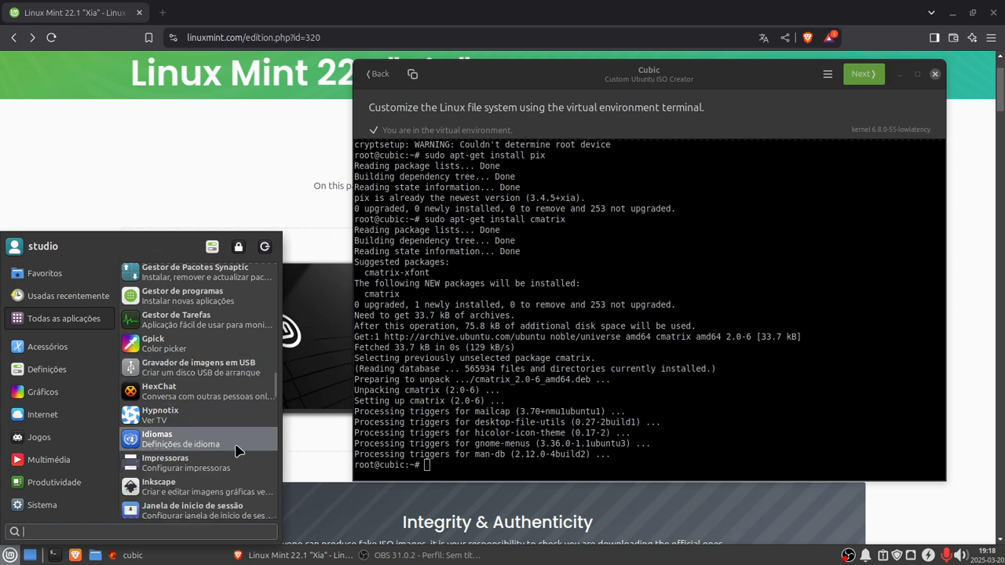
scroll(240, 451, down, 8)
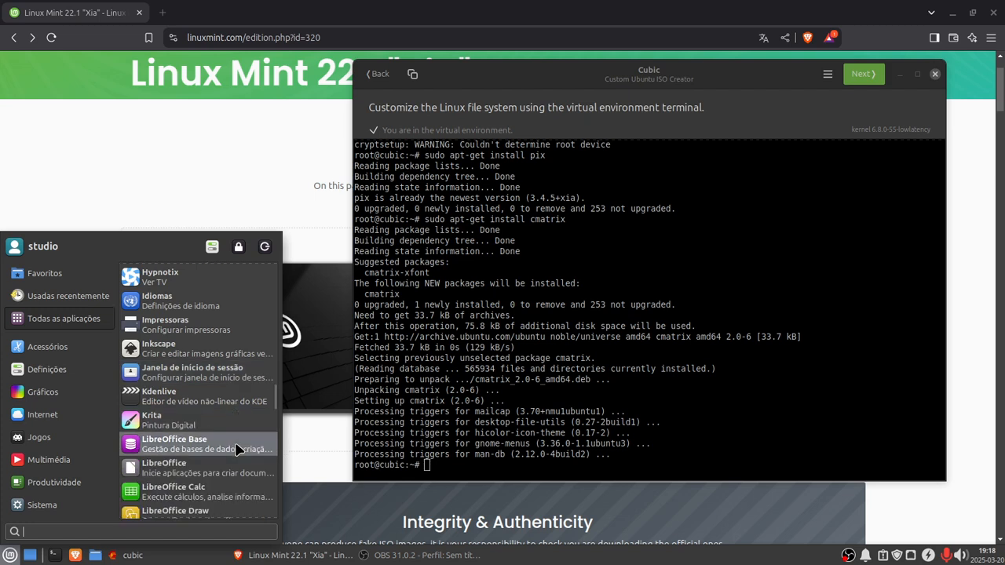
scroll(240, 448, down, 2)
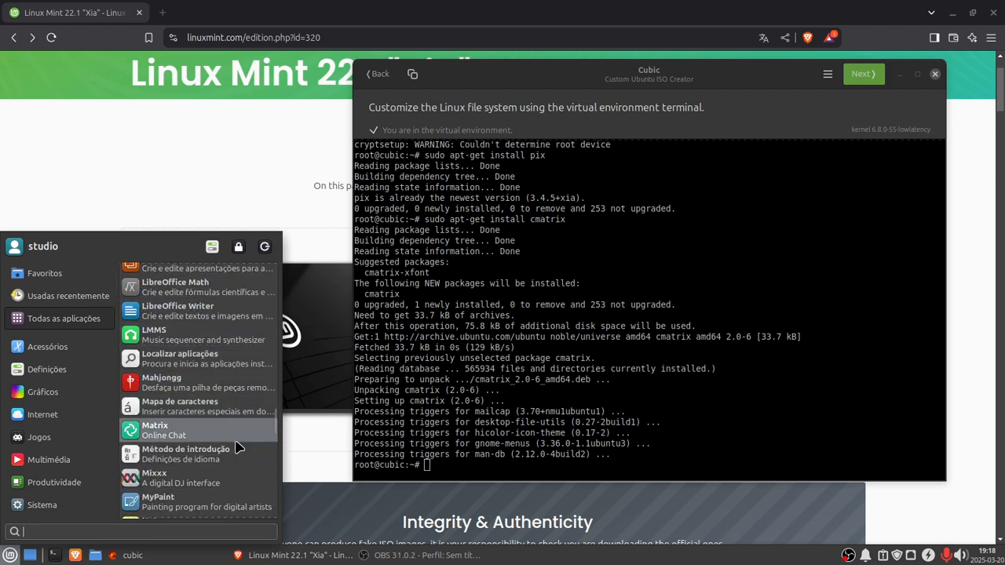
scroll(239, 447, down, 2)
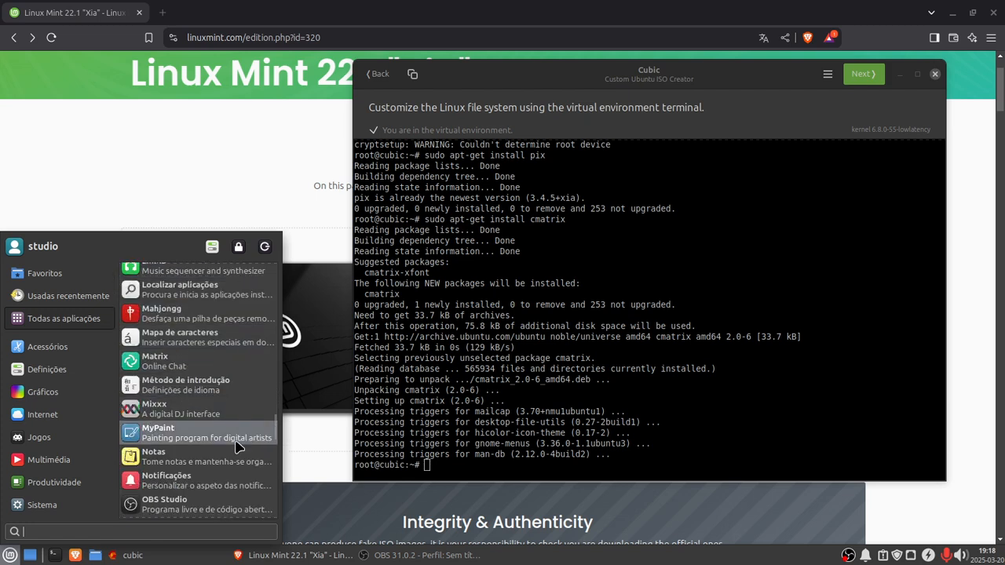
scroll(240, 448, down, 3)
scroll(236, 447, down, 5)
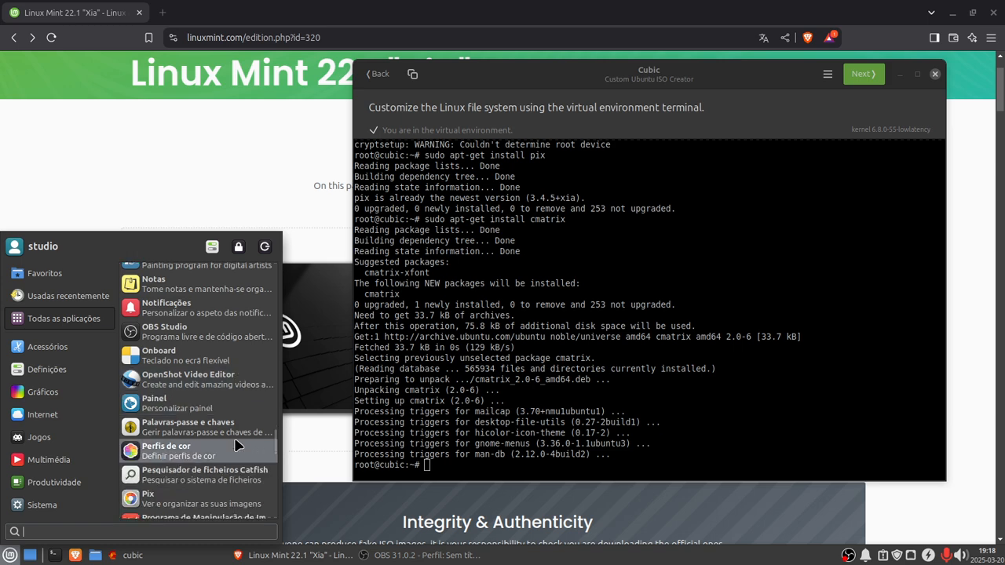
scroll(236, 446, down, 2)
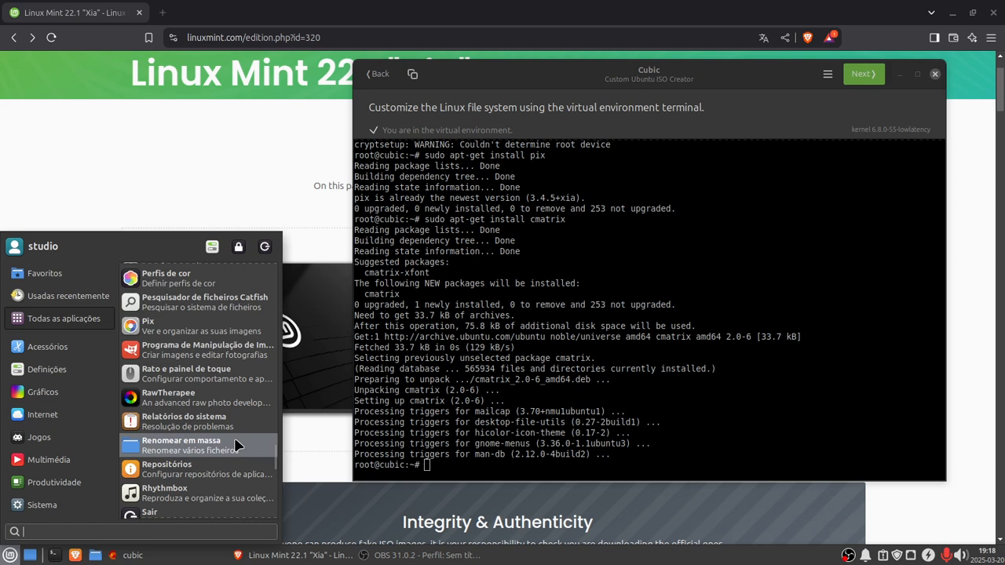
scroll(236, 445, down, 2)
scroll(236, 446, down, 8)
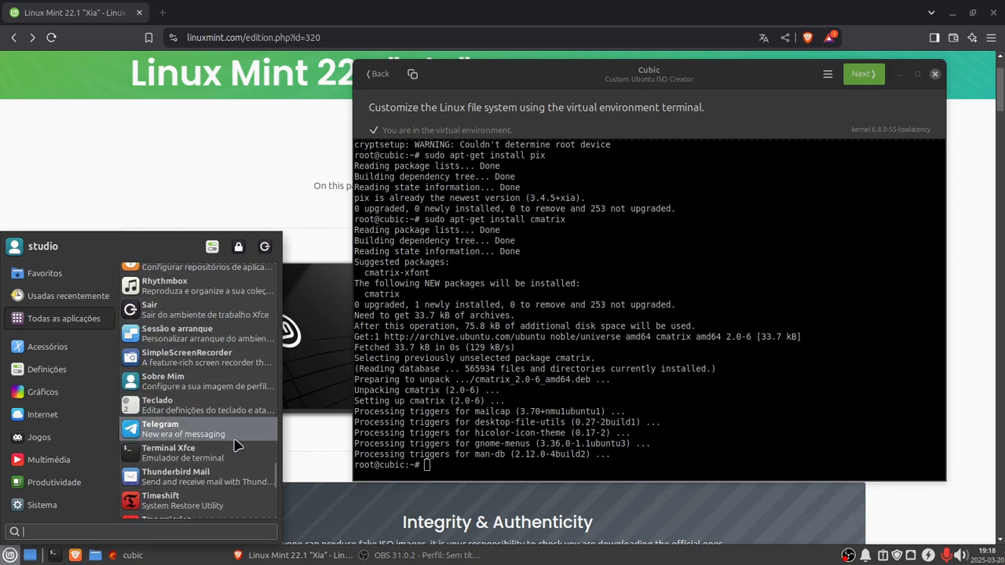
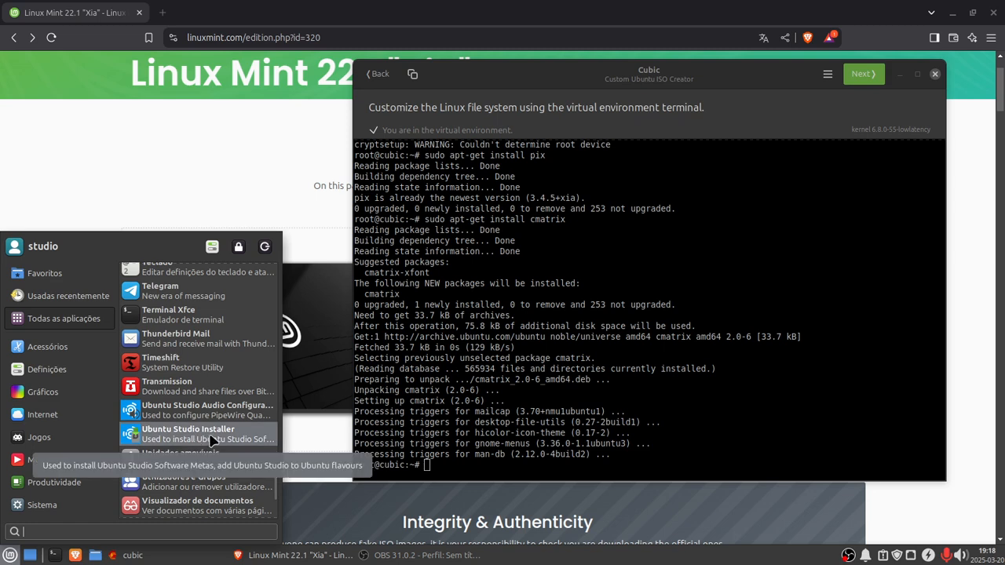
Step: Rerun sudo apt update from the command history in the virtual environment terminal
click(429, 465)
key(Up)
key(Up)
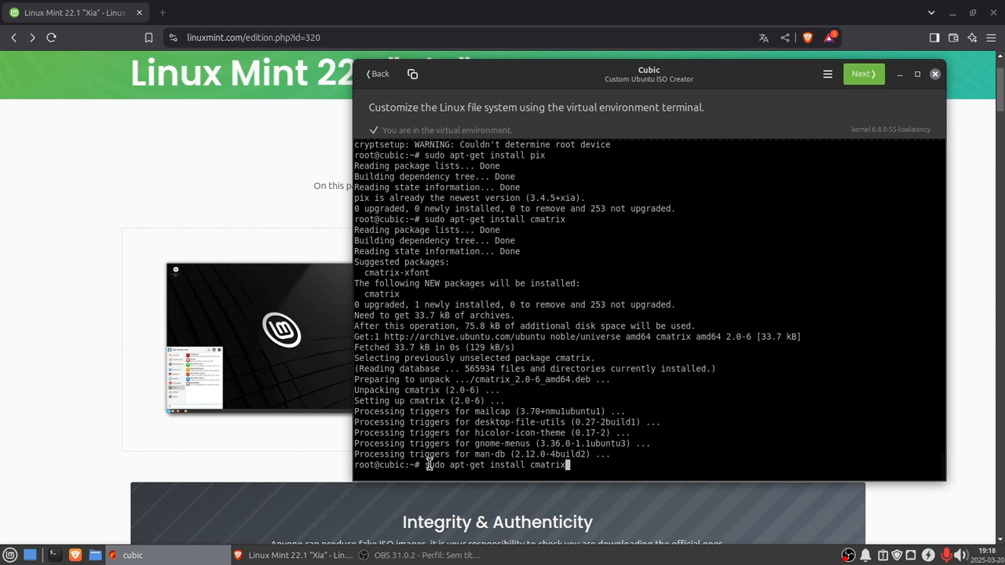
key(Up)
key(Up)
key(Up)
key(Up)
key(Return)
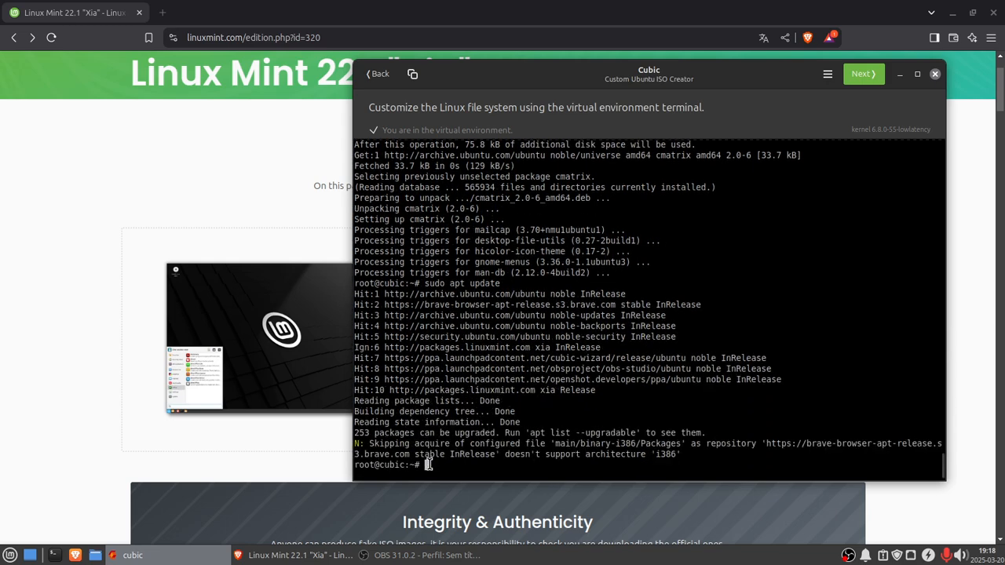
Step: Close the web browser and browse the desktop menu's System, Graphics, Internet and Multimedia categories
click(994, 12)
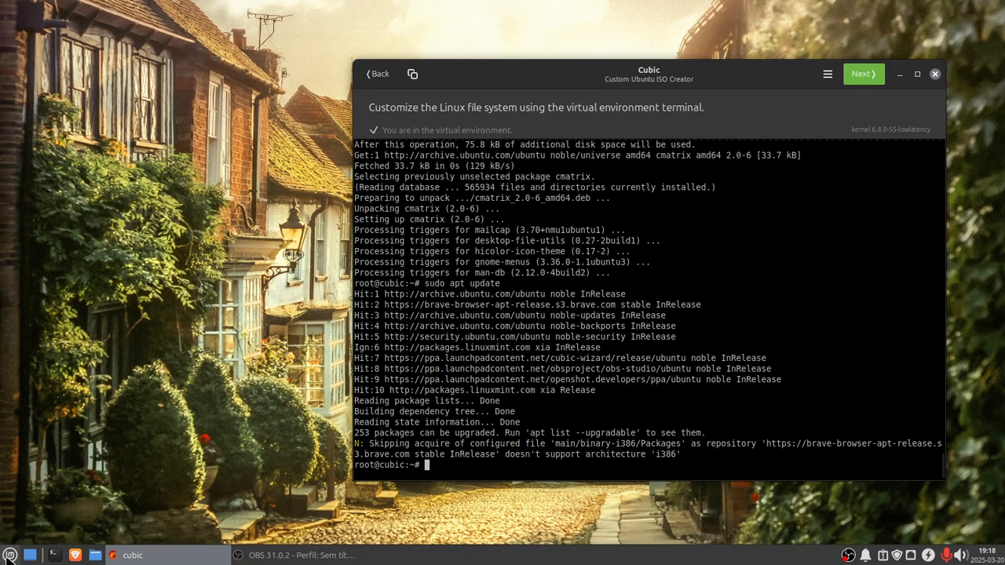
click(10, 559)
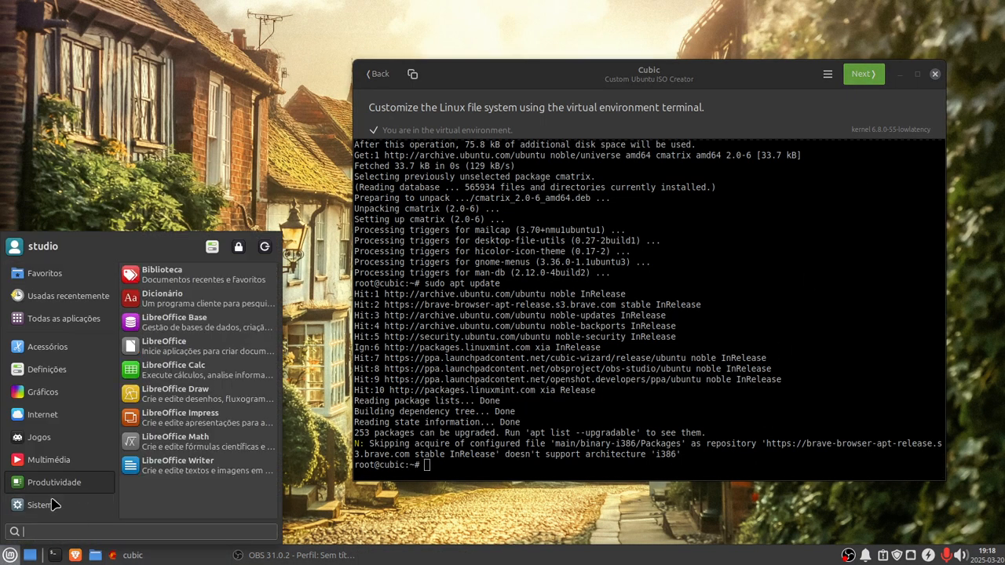
mouse_move(53, 506)
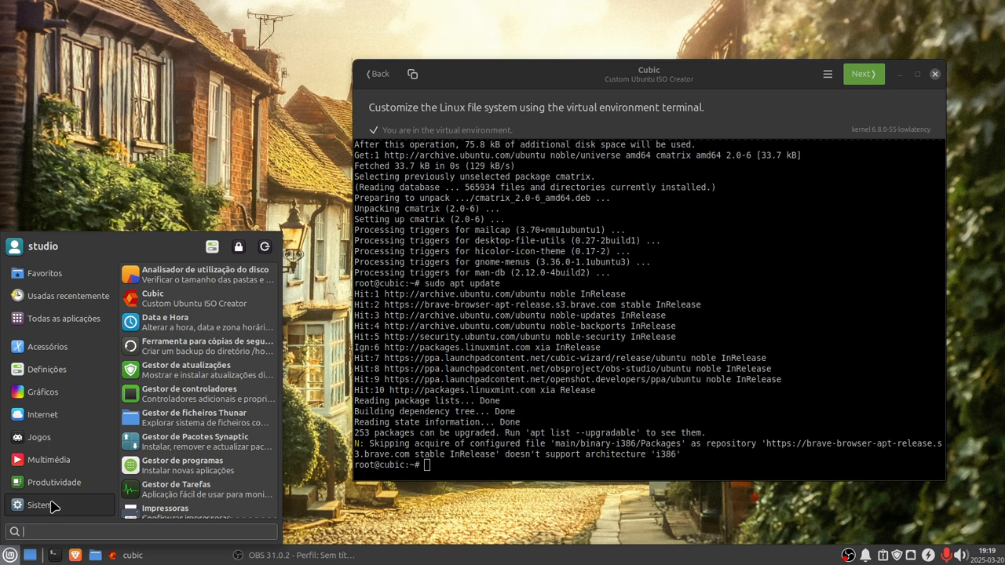
mouse_move(50, 379)
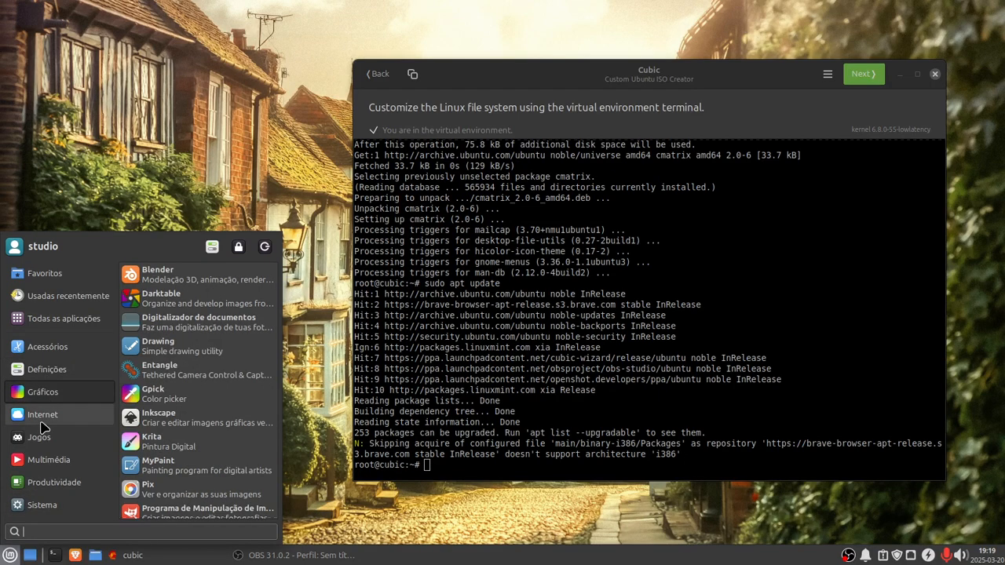
mouse_move(44, 424)
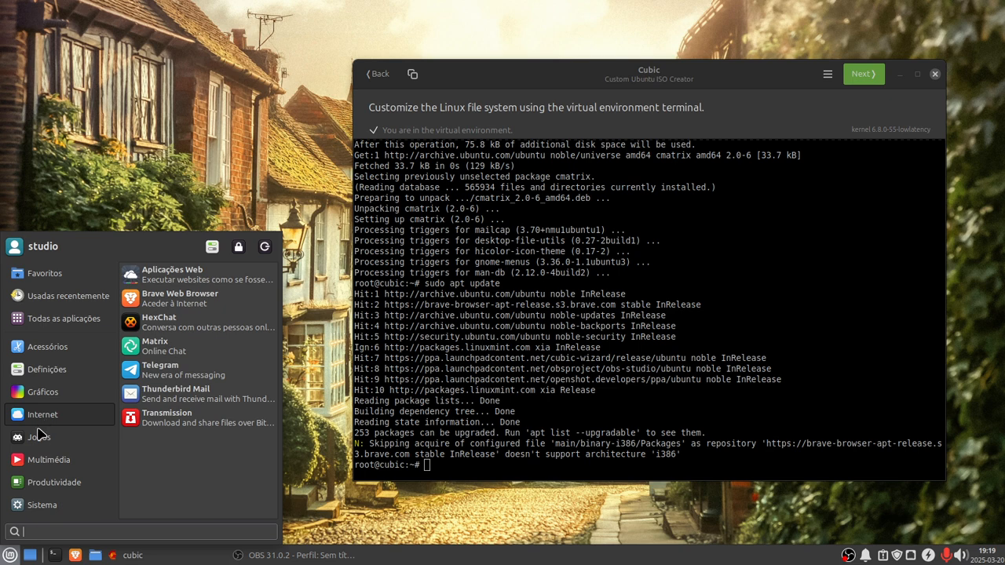
mouse_move(35, 466)
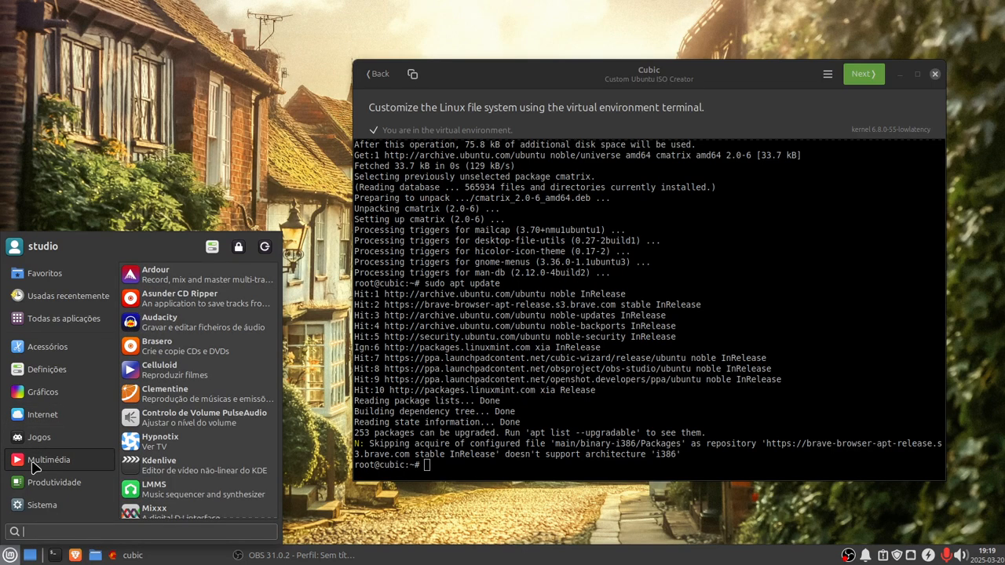
scroll(169, 488, down, 2)
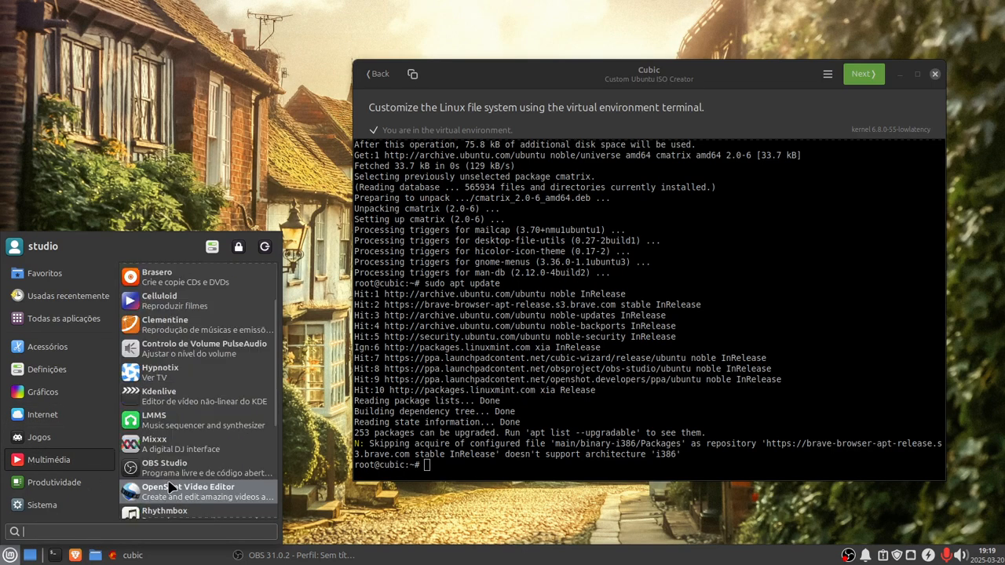
scroll(176, 475, down, 3)
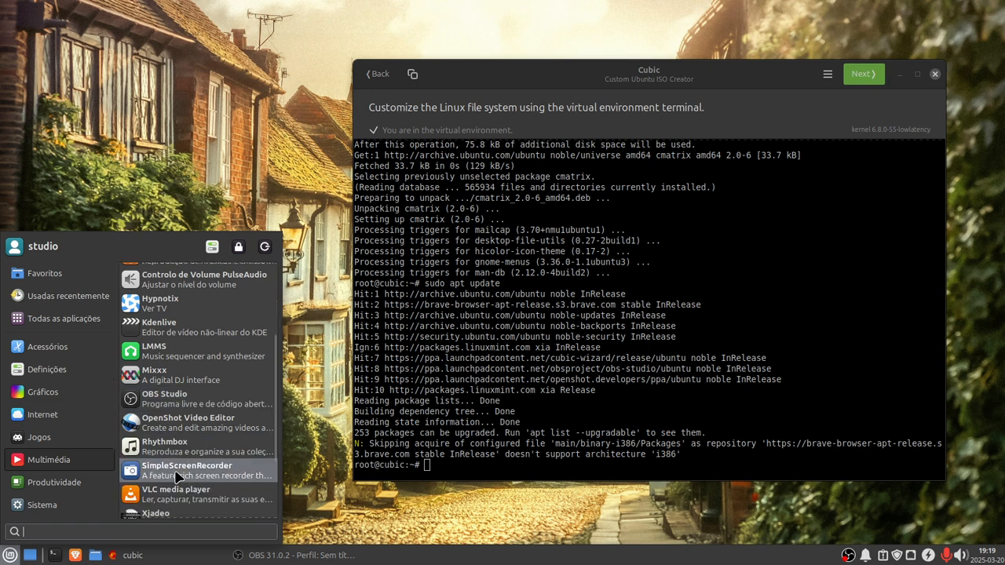
scroll(177, 477, down, 3)
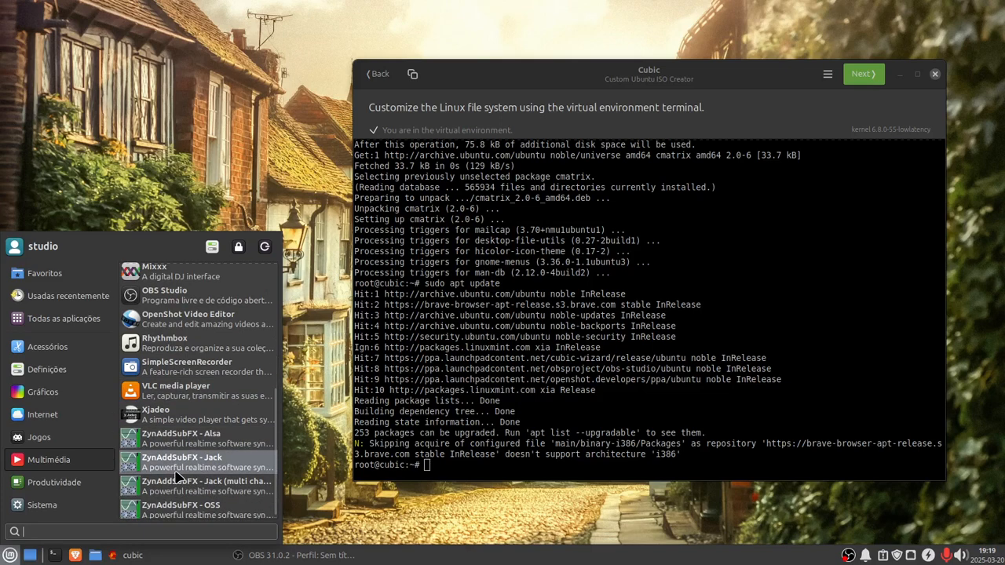
click(434, 464)
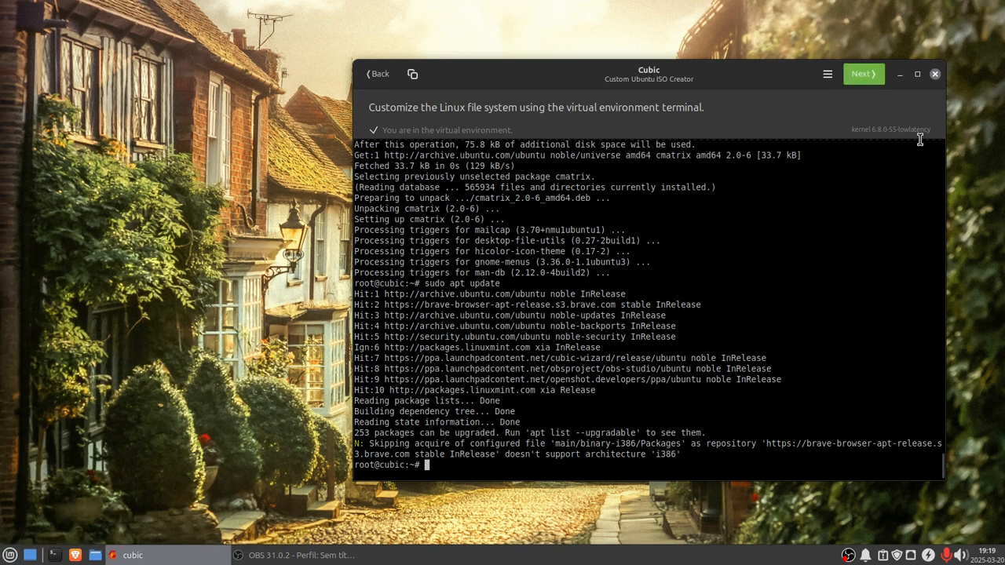
Step: Advance to the package removal page and browse the desktop menu's System and Accessories categories
click(863, 74)
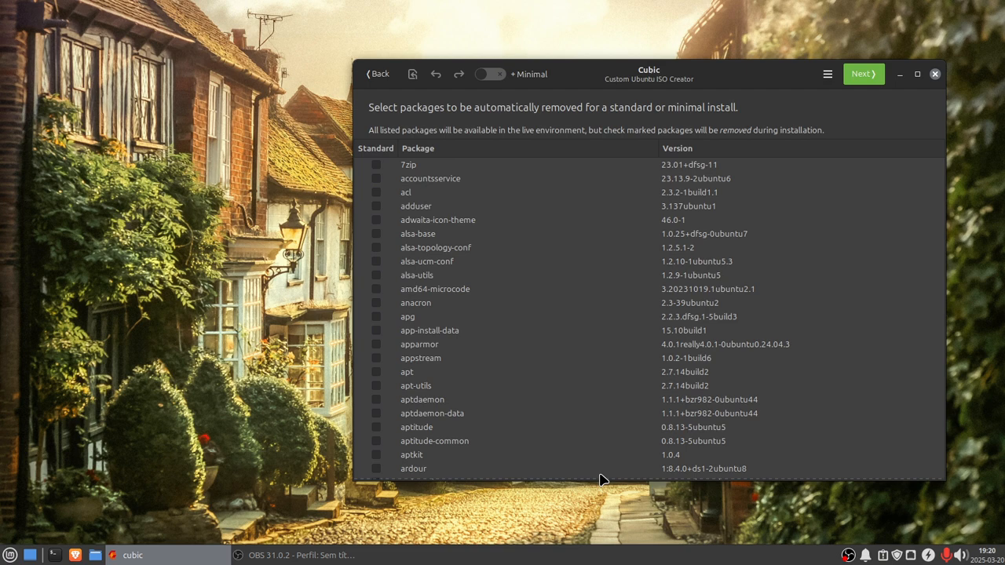
click(10, 555)
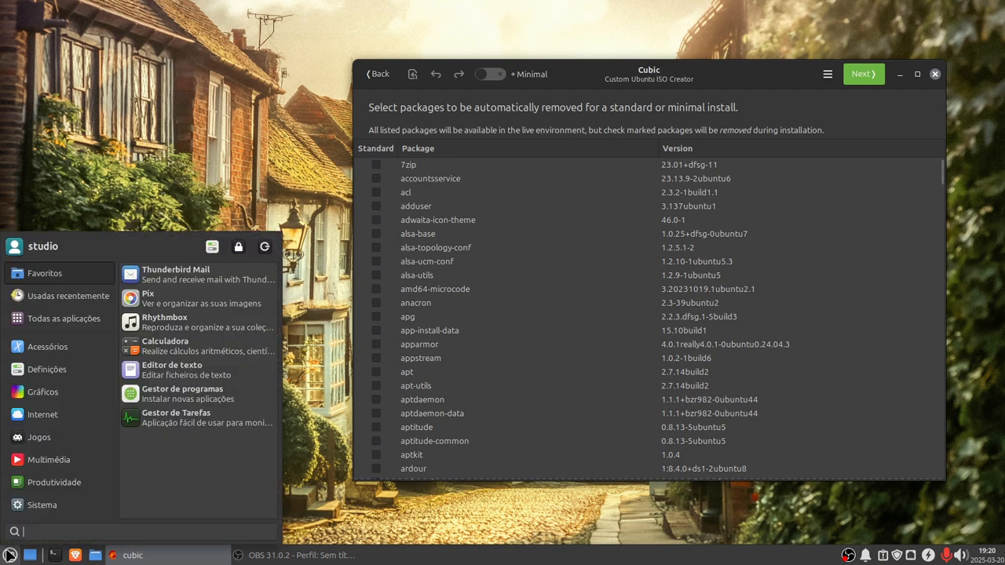
click(35, 505)
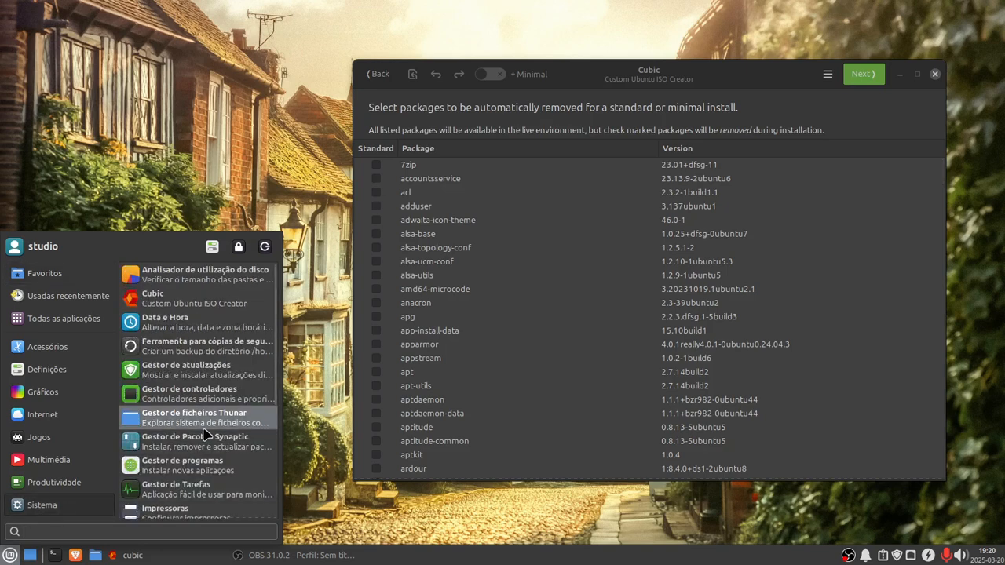
scroll(206, 436, down, 5)
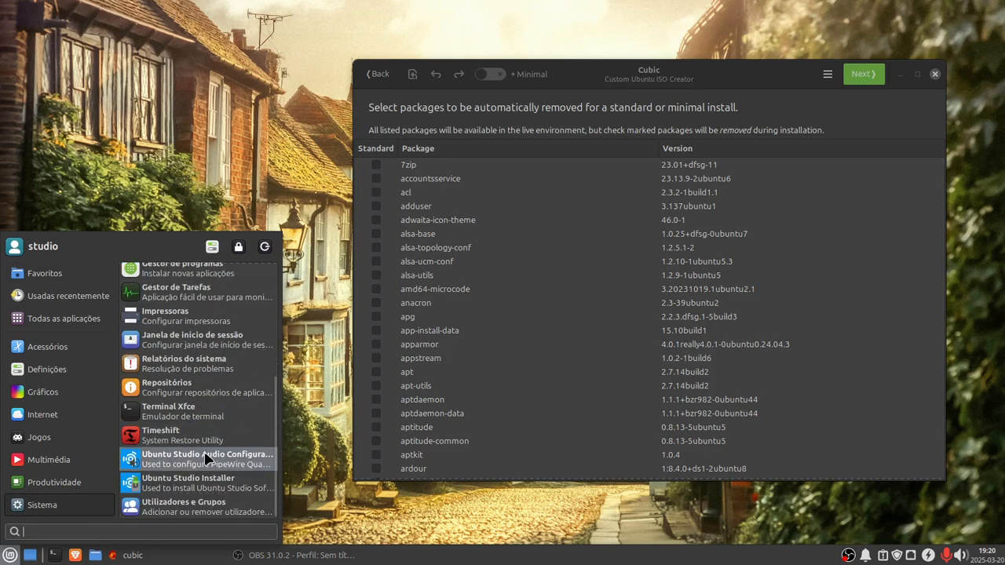
scroll(196, 471, up, 4)
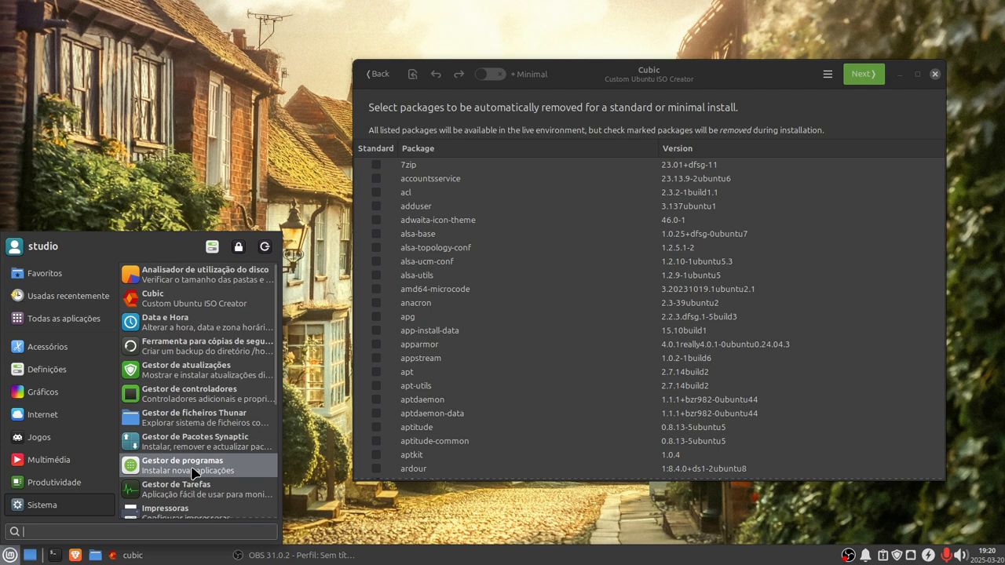
click(47, 346)
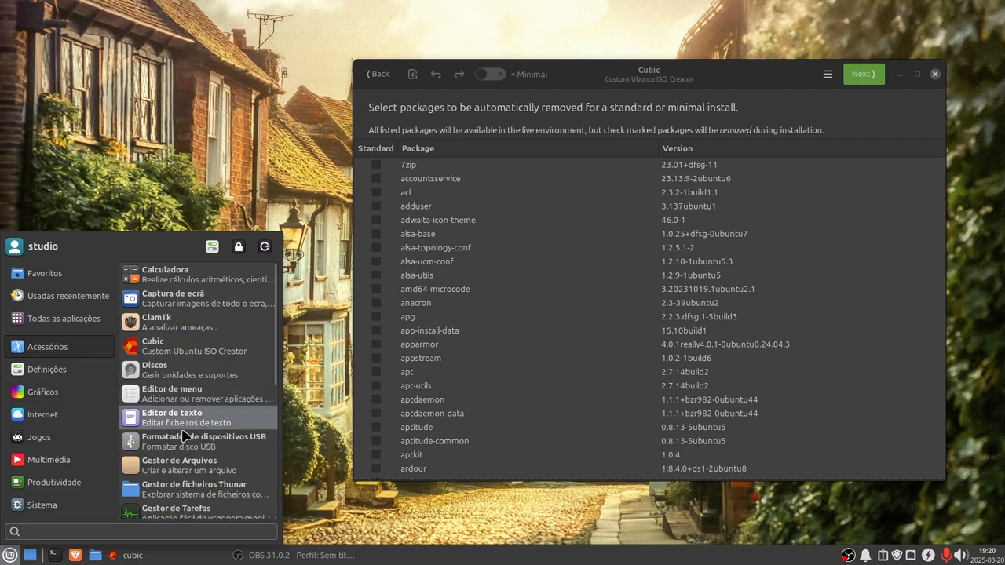
scroll(180, 443, down, 2)
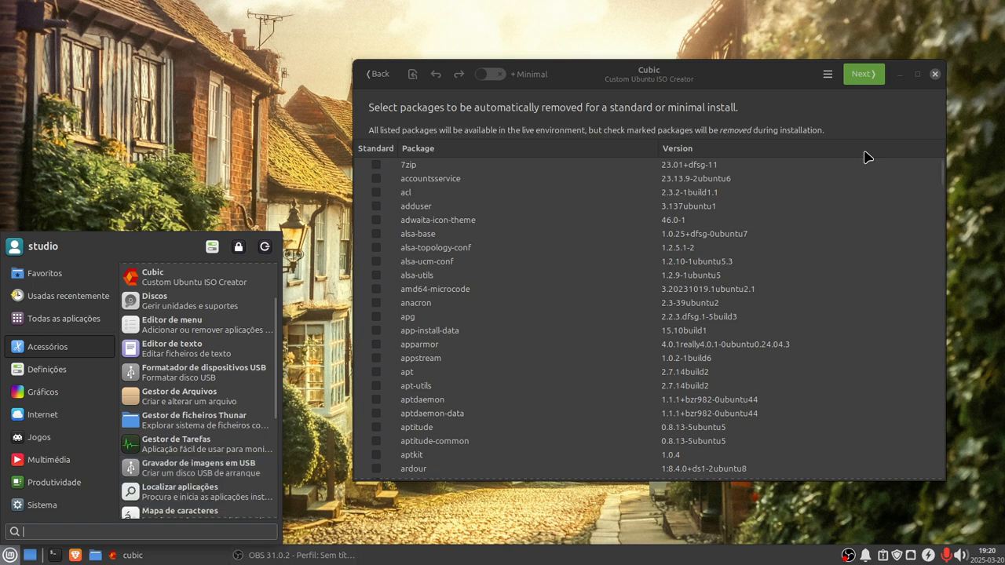
Step: Accept the default removal list and the 6.8.0-55 lowlatency kernel, then generate the disk image with gzip compression
click(868, 76)
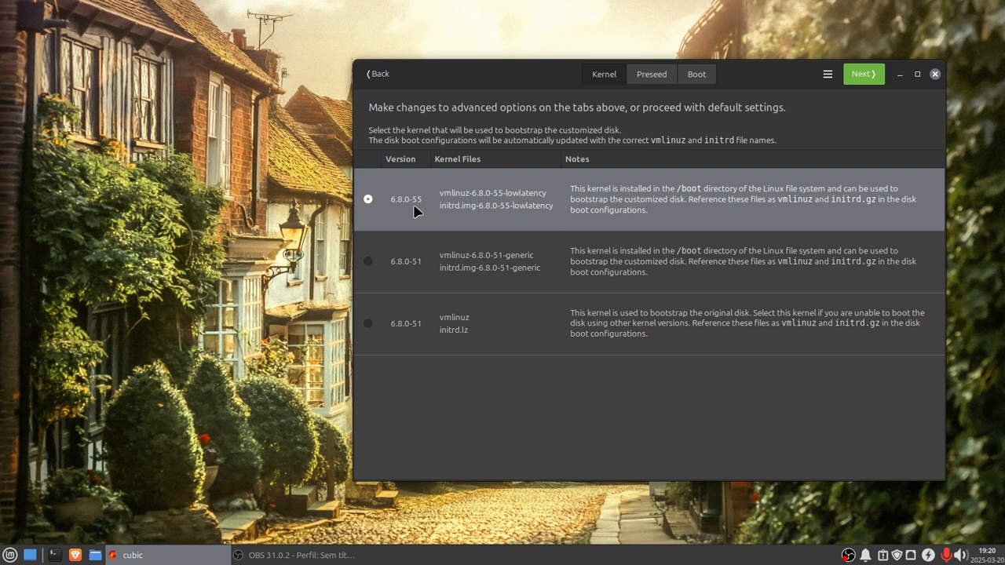
click(870, 76)
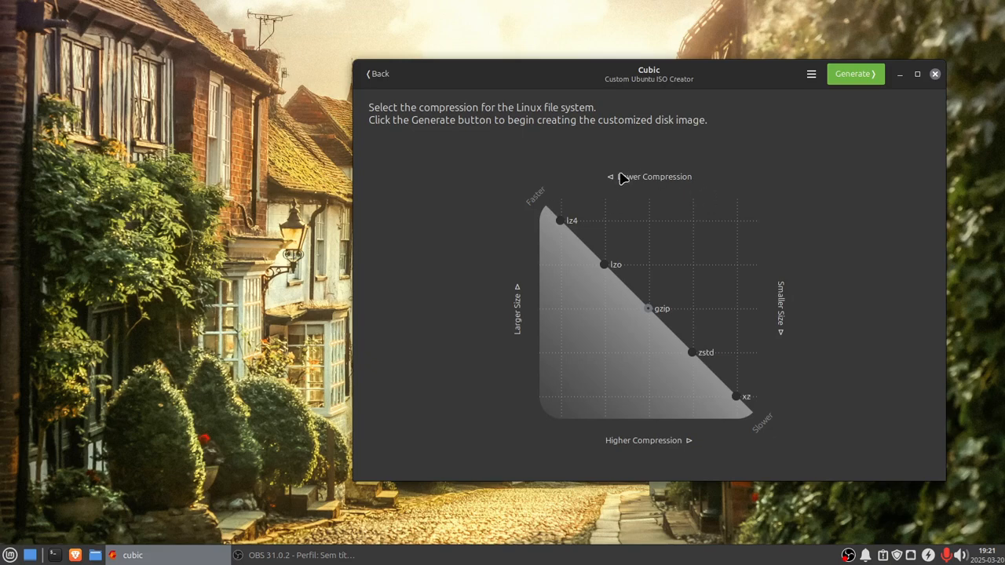
click(863, 73)
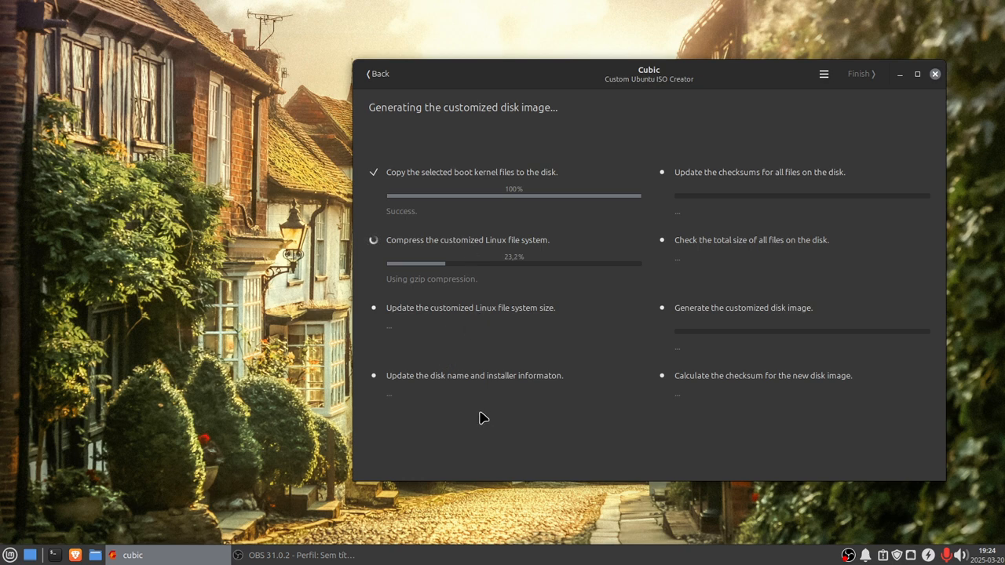
Step: Browse the desktop menu's Productivity, Graphics and Multimedia categories while the image is generated
click(9, 555)
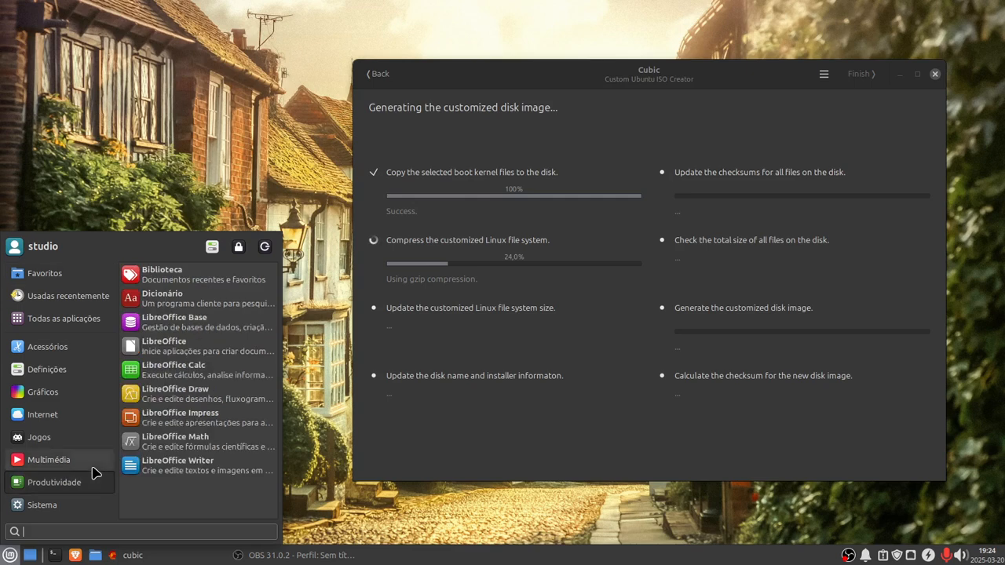
mouse_move(92, 468)
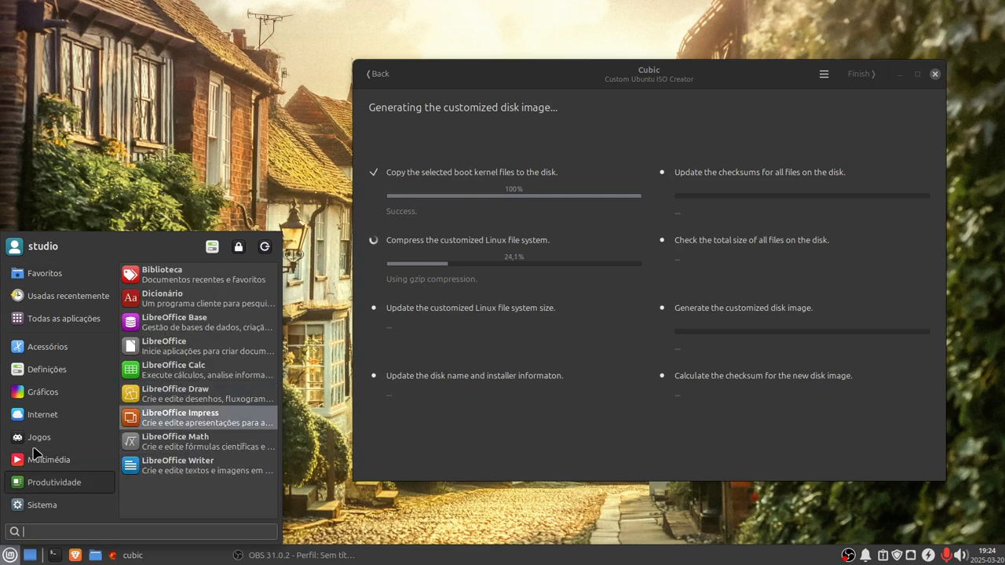
mouse_move(33, 446)
mouse_move(43, 420)
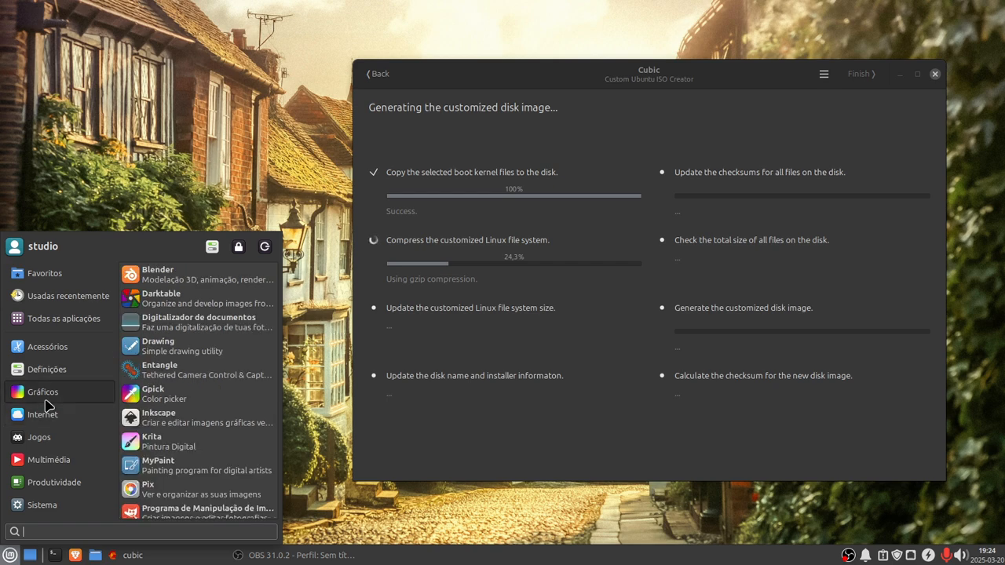
mouse_move(53, 377)
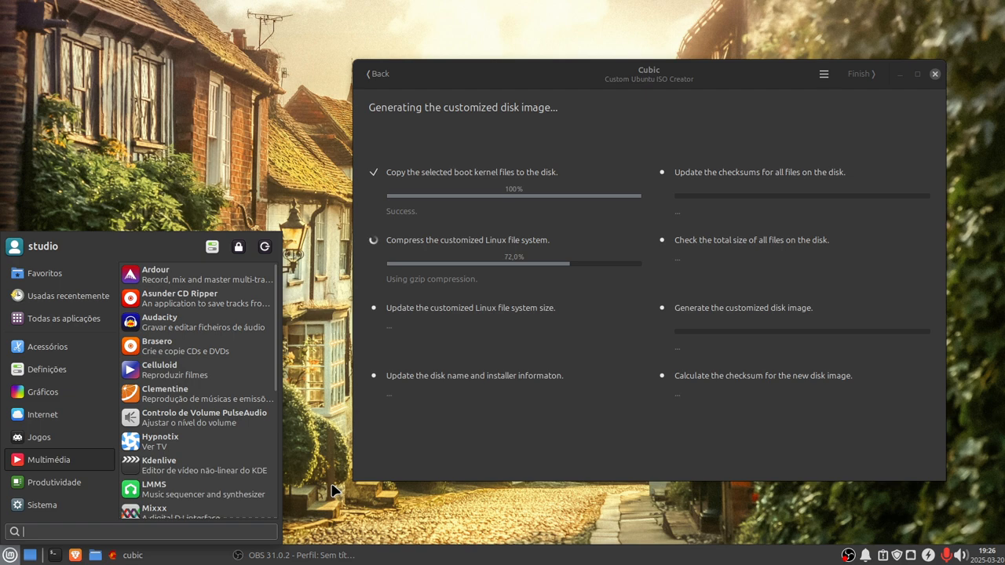
click(9, 557)
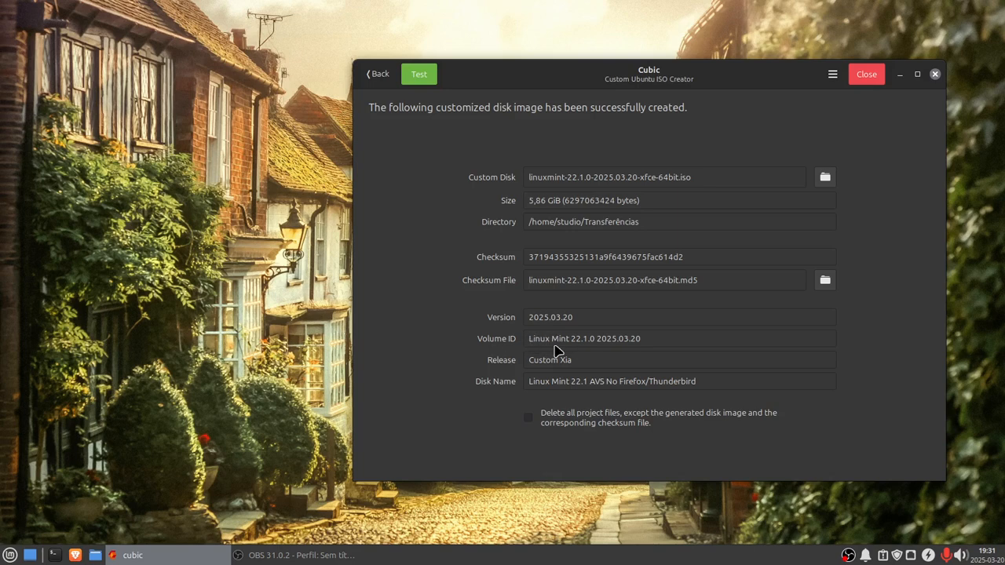
Step: Test the generated disk image by booting Start Linux Mint in QEMU and maximize the QEMU window
click(419, 76)
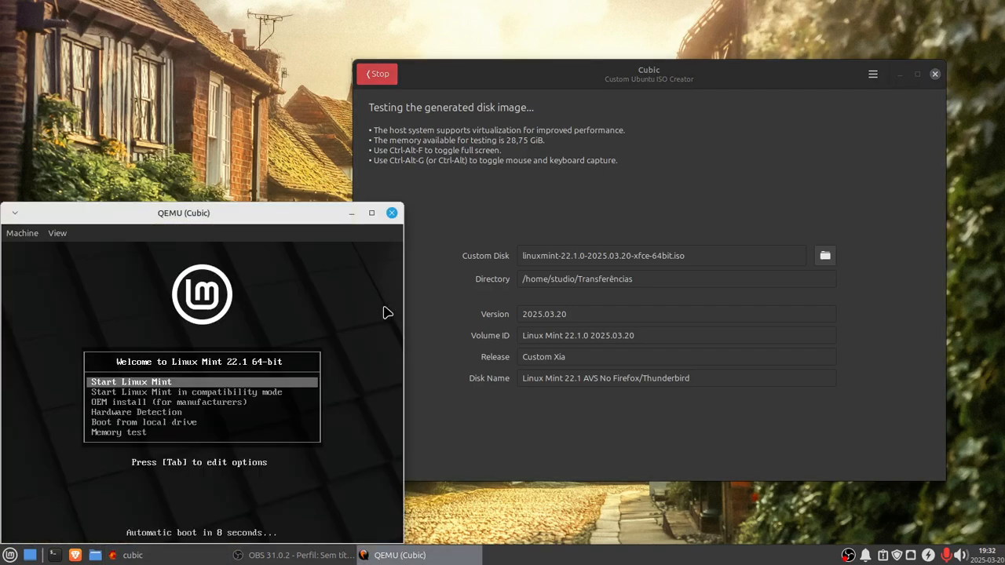
click(169, 381)
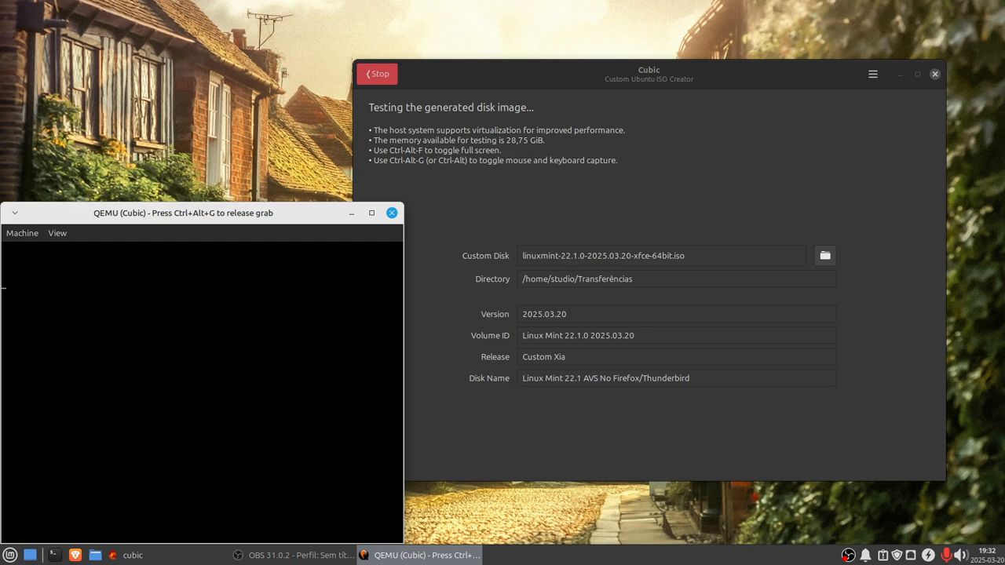
key(ctrl+alt+g)
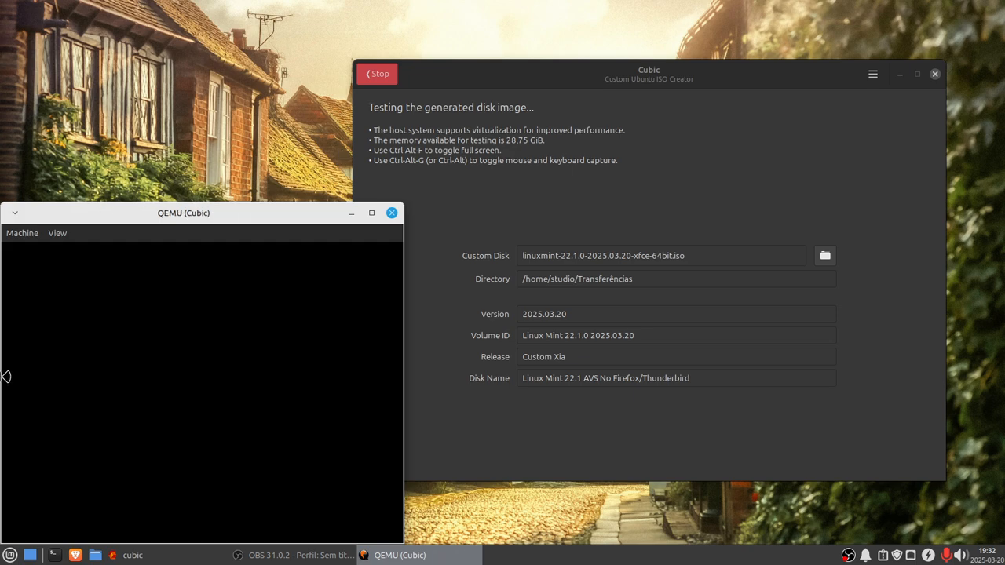
click(371, 213)
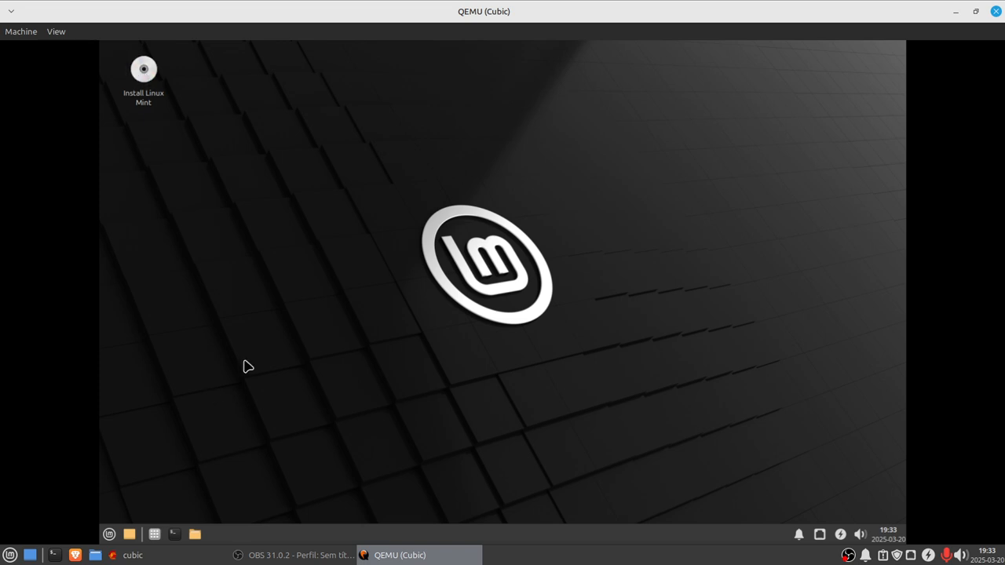
Step: Browse the Multimedia applications in the live session's application menu
click(106, 535)
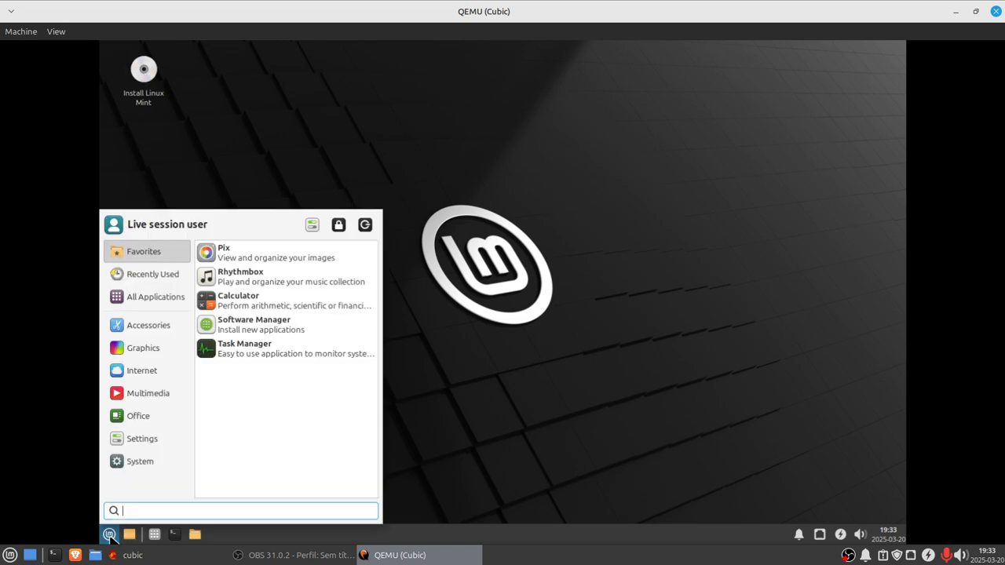
mouse_move(129, 392)
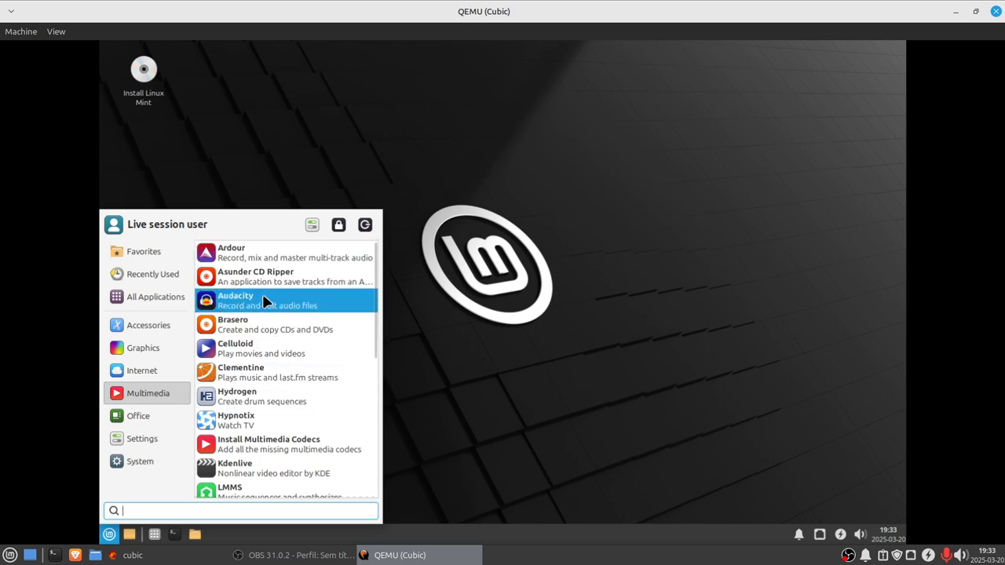
scroll(256, 366, down, 1)
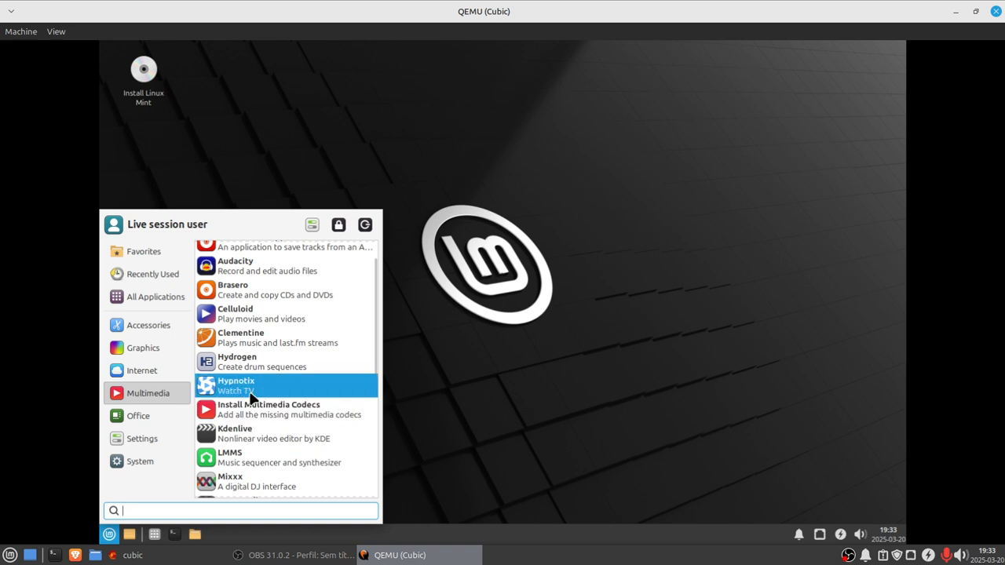
scroll(230, 495, down, 1)
scroll(236, 472, down, 3)
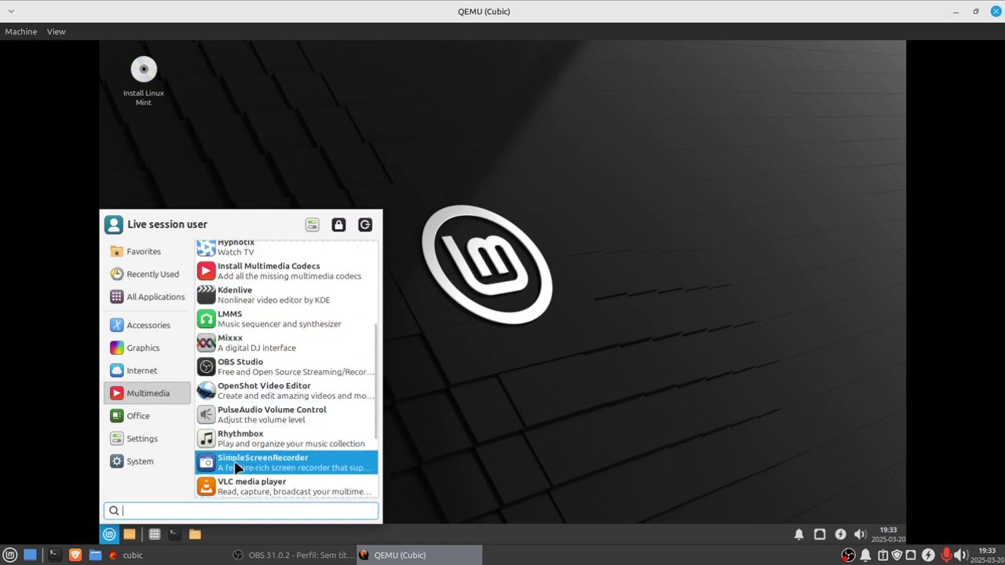
Step: Browse the Multimedia, Graphics and Accessories categories of the live session's application menu
scroll(227, 468, down, 1)
scroll(234, 466, down, 3)
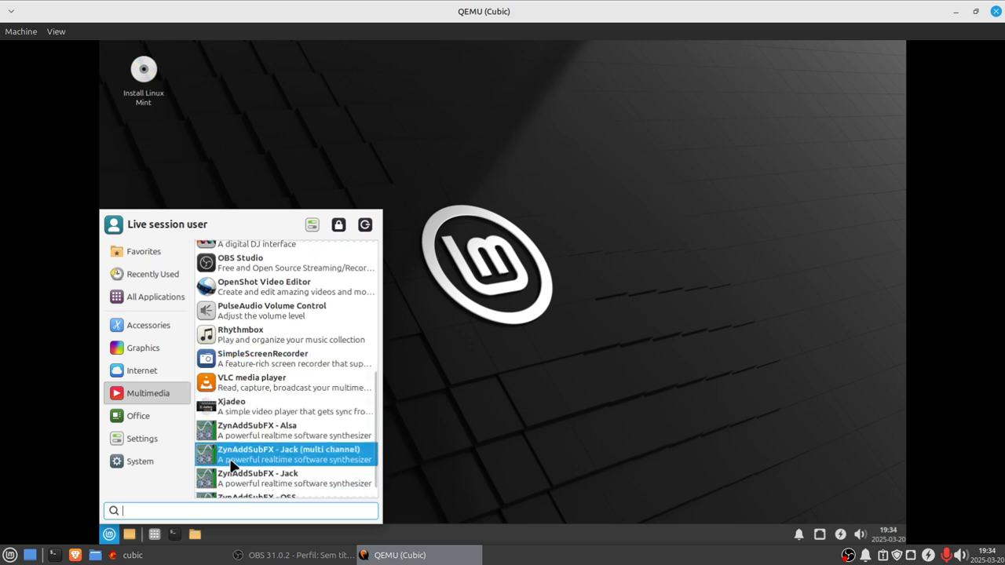
scroll(232, 464, up, 5)
scroll(229, 461, up, 5)
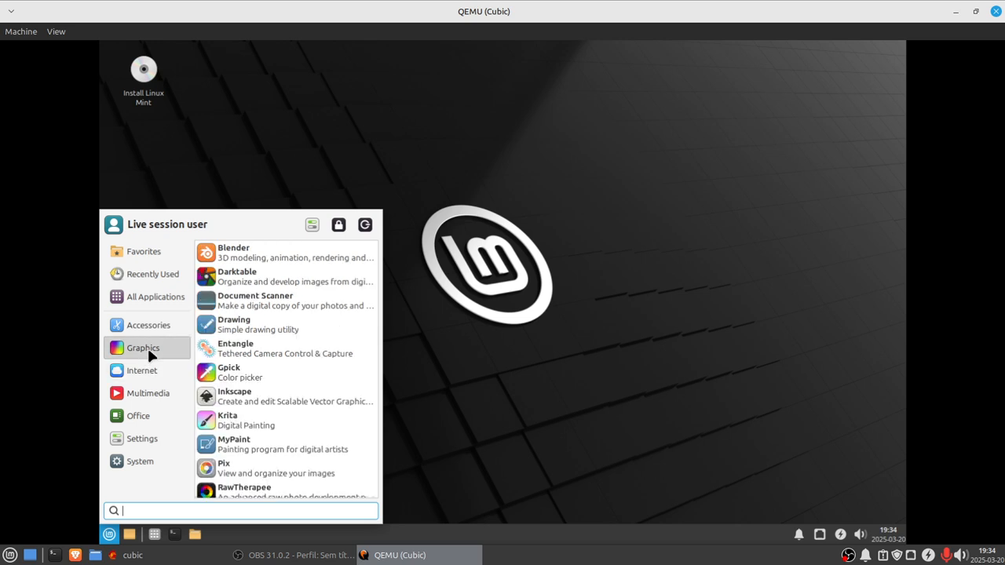
scroll(331, 408, down, 1)
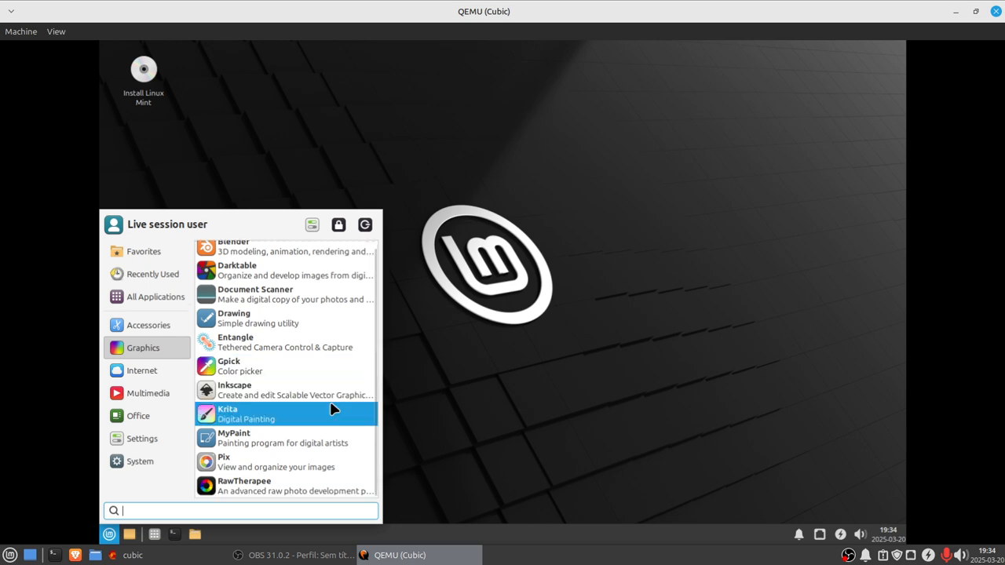
scroll(254, 459, up, 1)
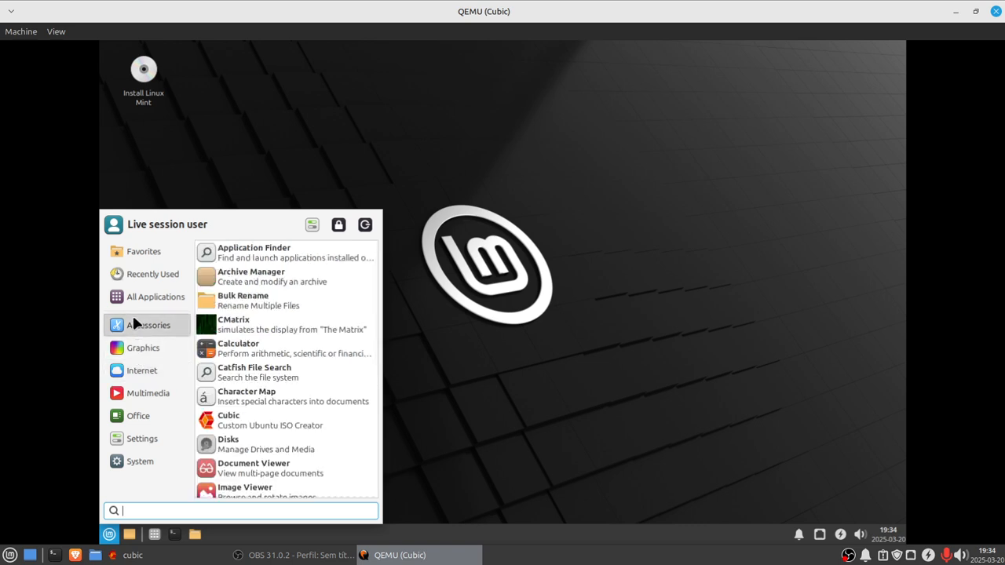
scroll(240, 414, down, 3)
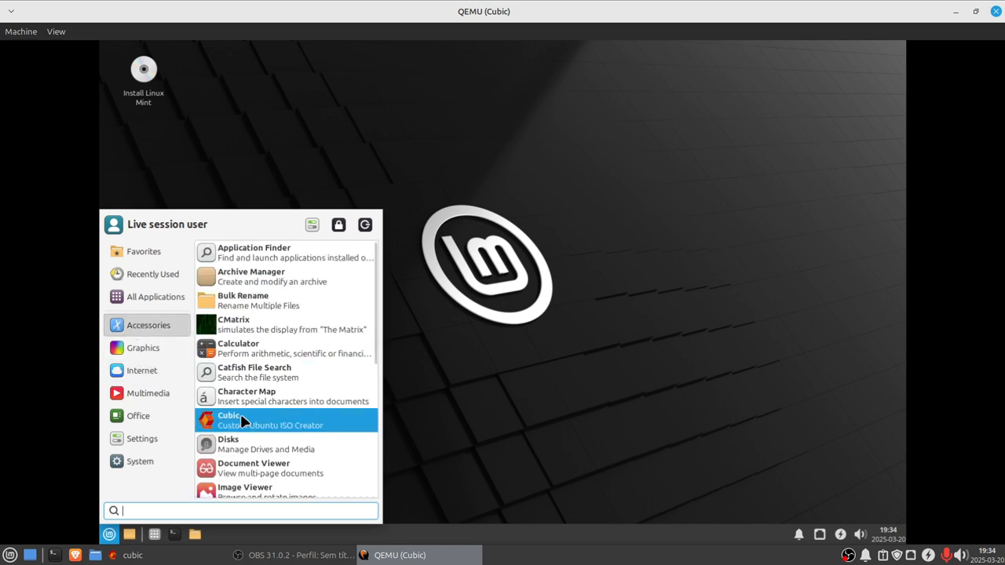
scroll(233, 449, down, 8)
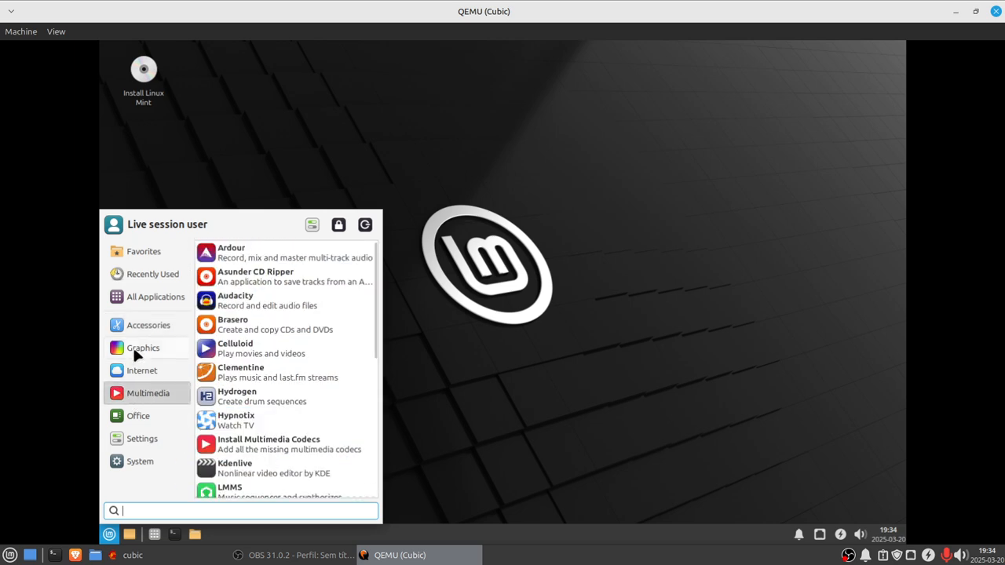
scroll(320, 416, down, 1)
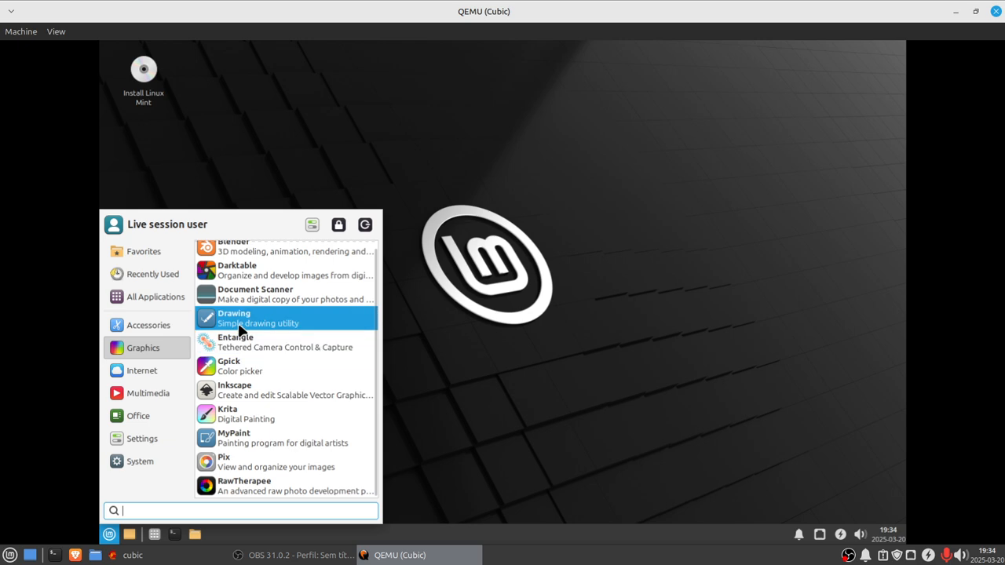
scroll(240, 328, up, 1)
Step: Browse the Accessories, System and Settings categories of the application menu
click(142, 319)
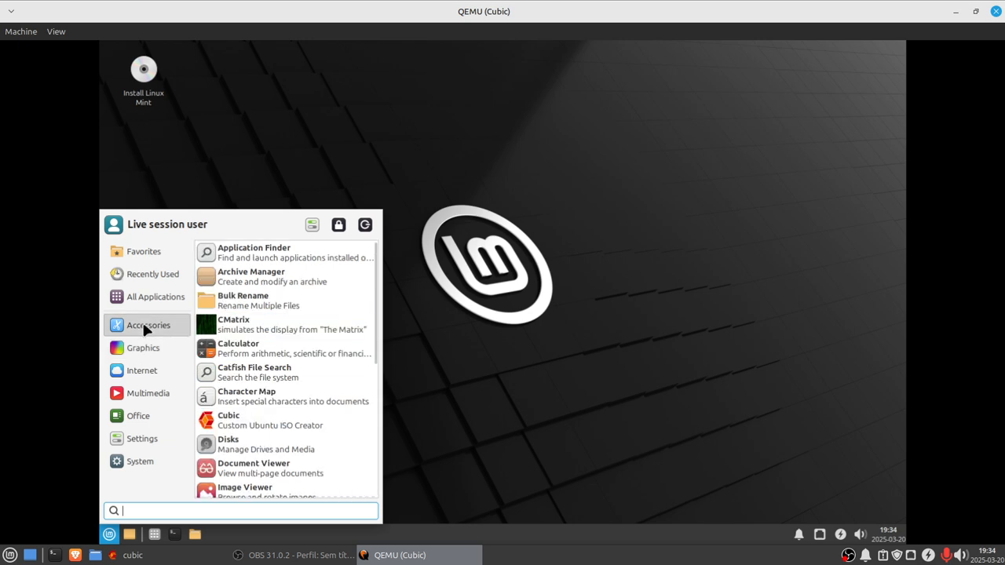
scroll(289, 361, down, 3)
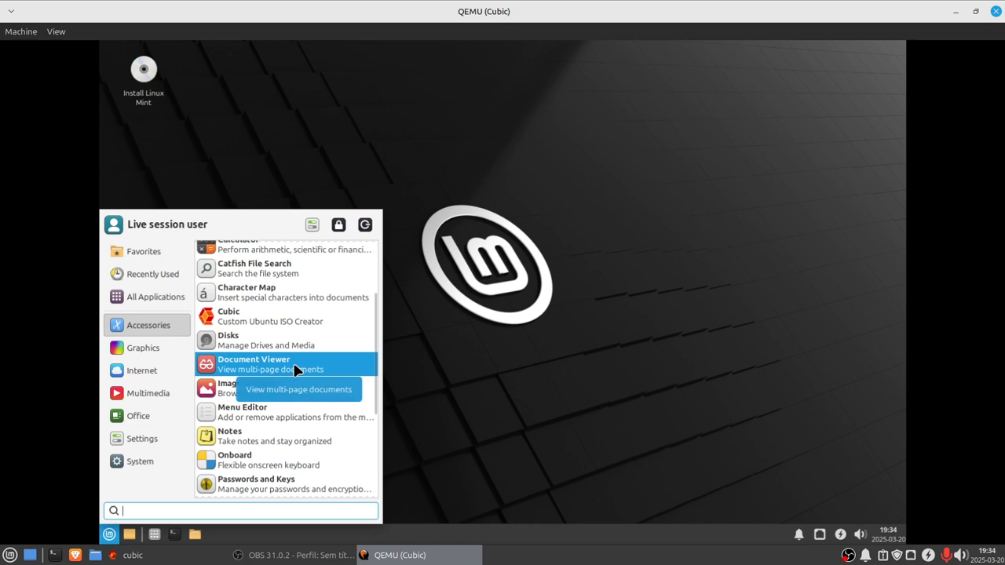
scroll(252, 442, down, 5)
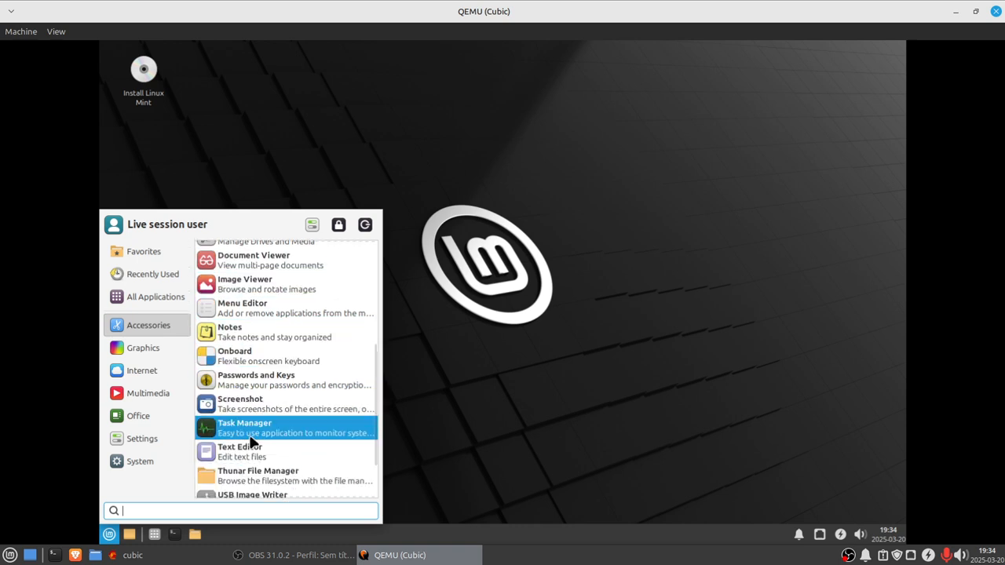
click(122, 461)
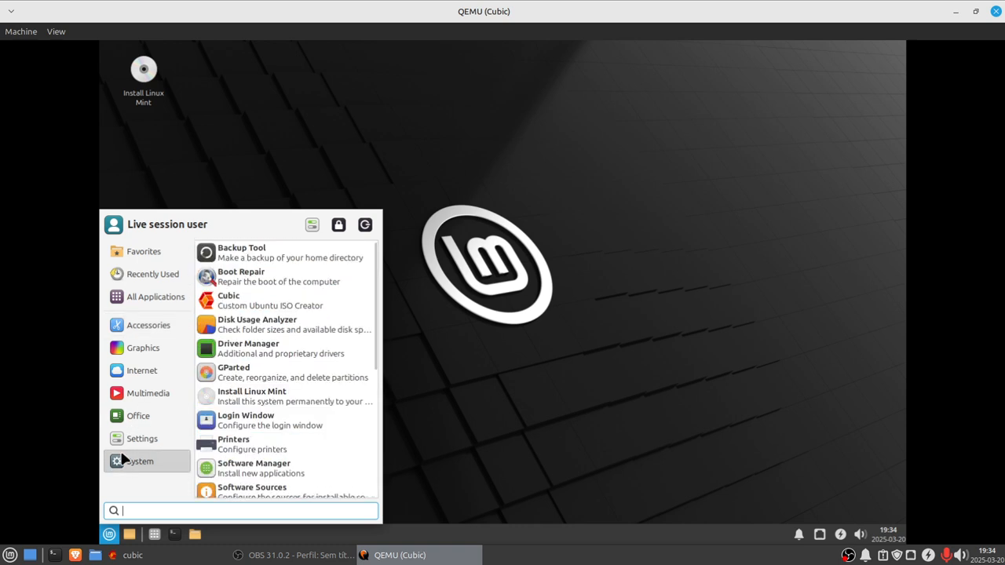
mouse_move(180, 445)
scroll(269, 444, down, 5)
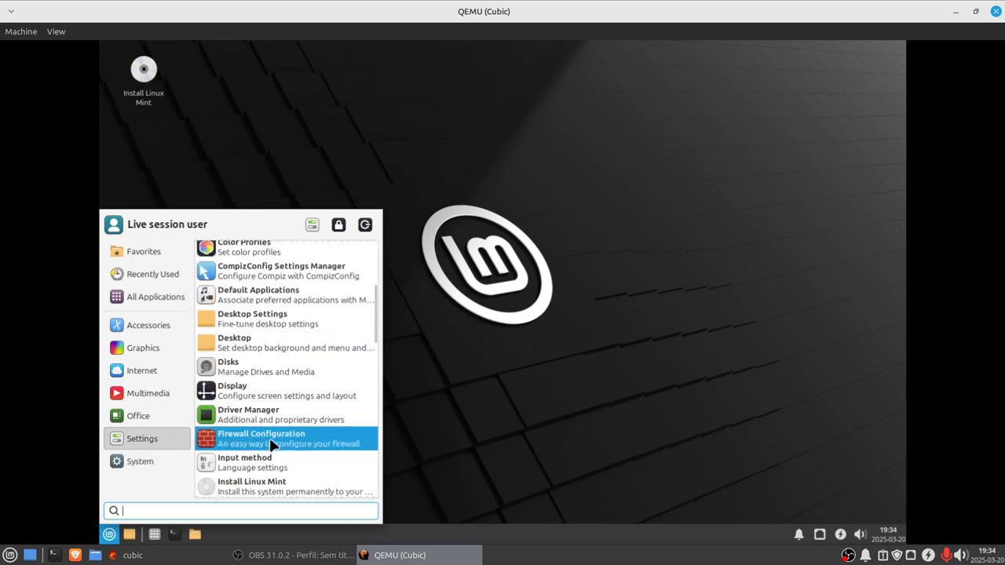
scroll(269, 444, down, 15)
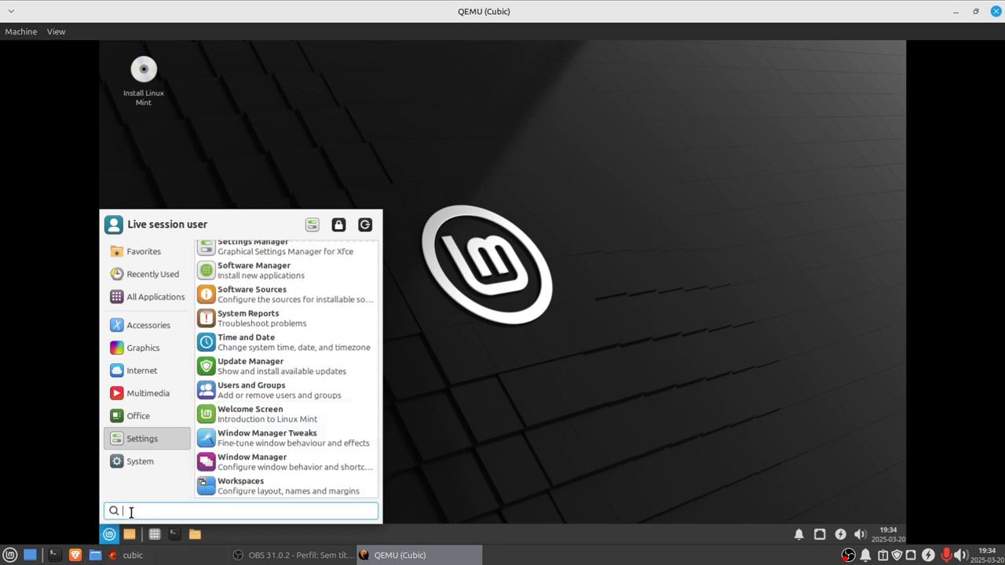
Step: Search the application menu for gimp, then shorten the search term to g
text(gu)
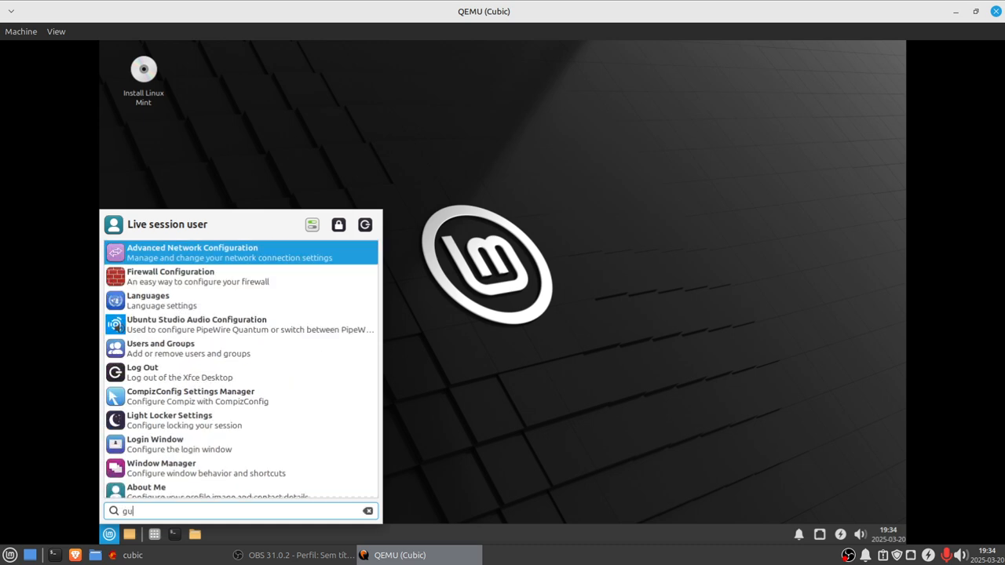
key(BackSpace)
text(imp)
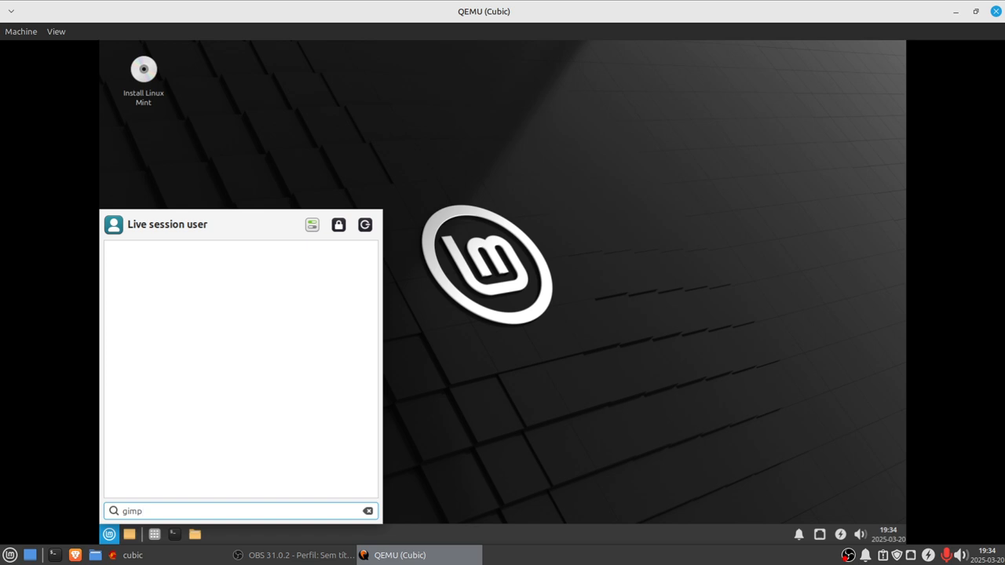
key(BackSpace)
key(BackSpace)
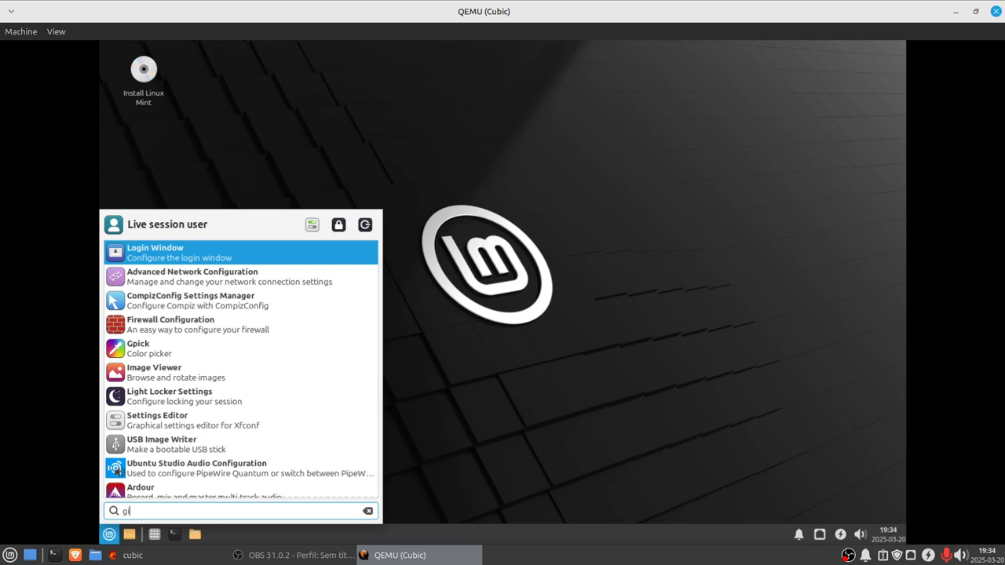
key(BackSpace)
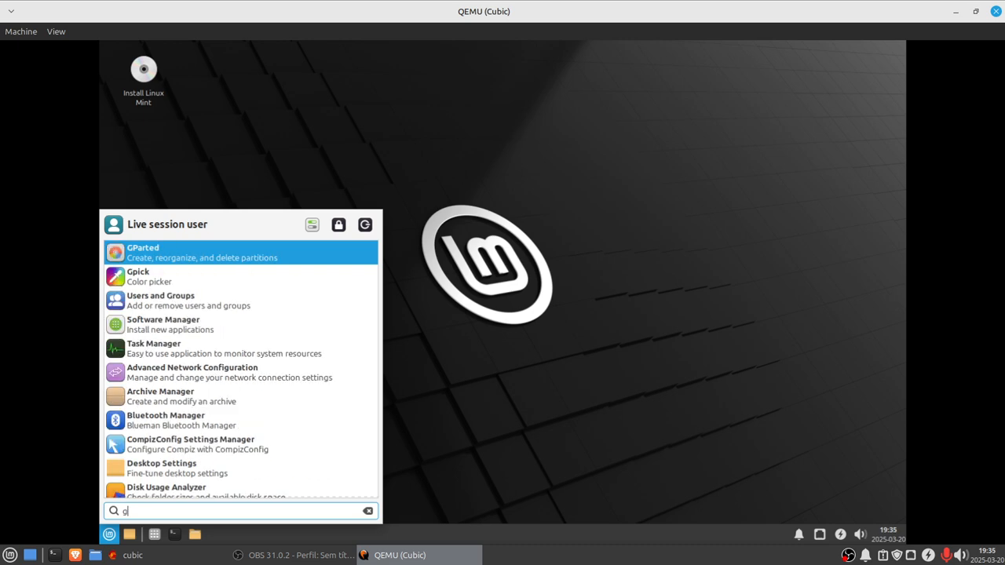
Step: Scroll through the whole list of search results for g in the application menu
scroll(196, 459, down, 5)
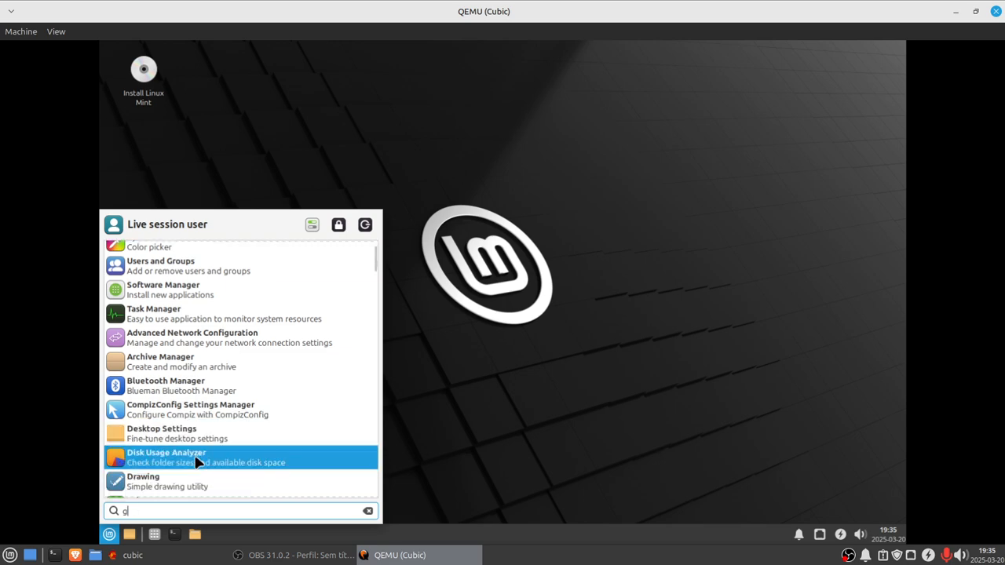
scroll(196, 459, down, 3)
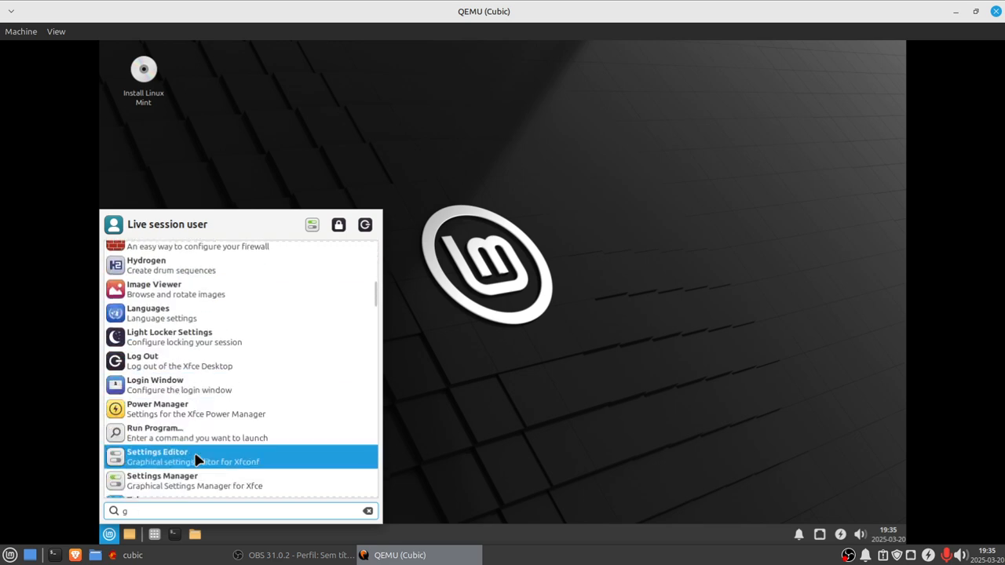
scroll(196, 459, down, 4)
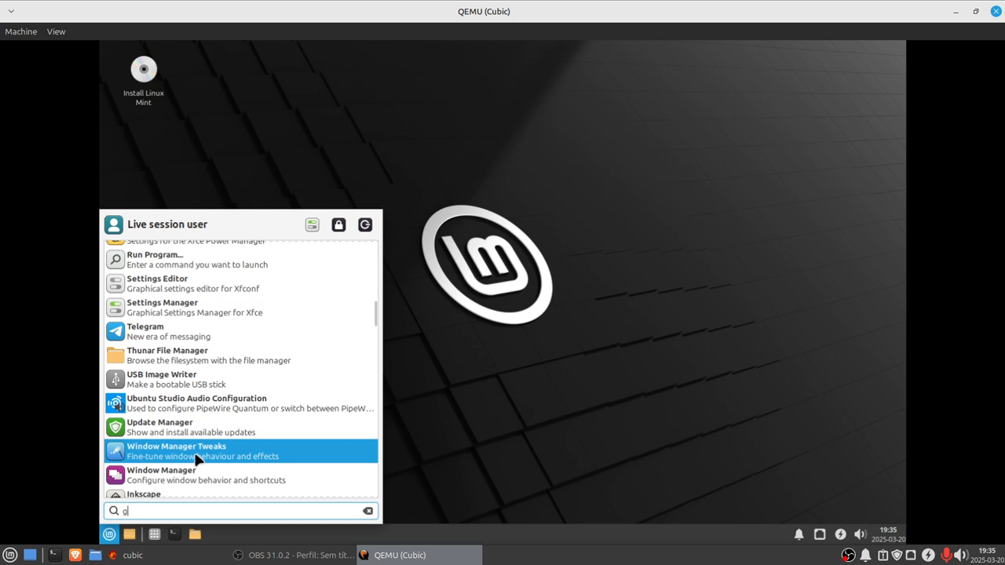
scroll(196, 459, down, 3)
scroll(196, 459, down, 3)
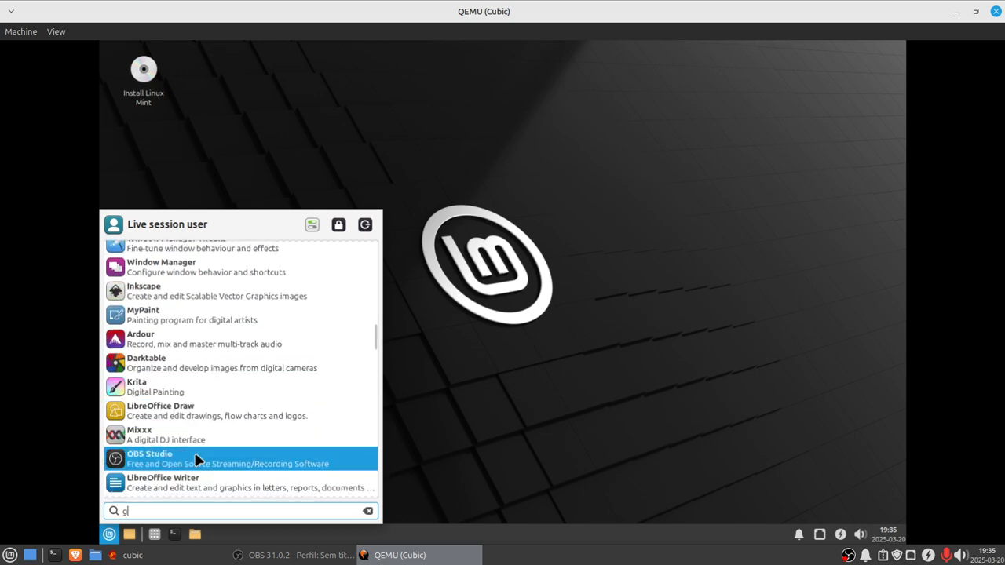
scroll(196, 459, down, 2)
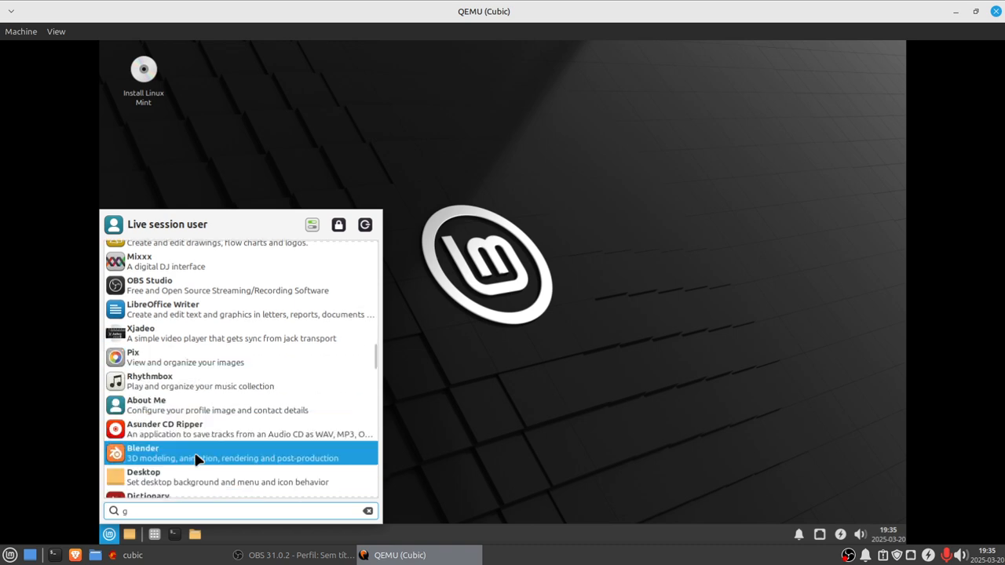
scroll(196, 459, down, 2)
scroll(197, 459, down, 2)
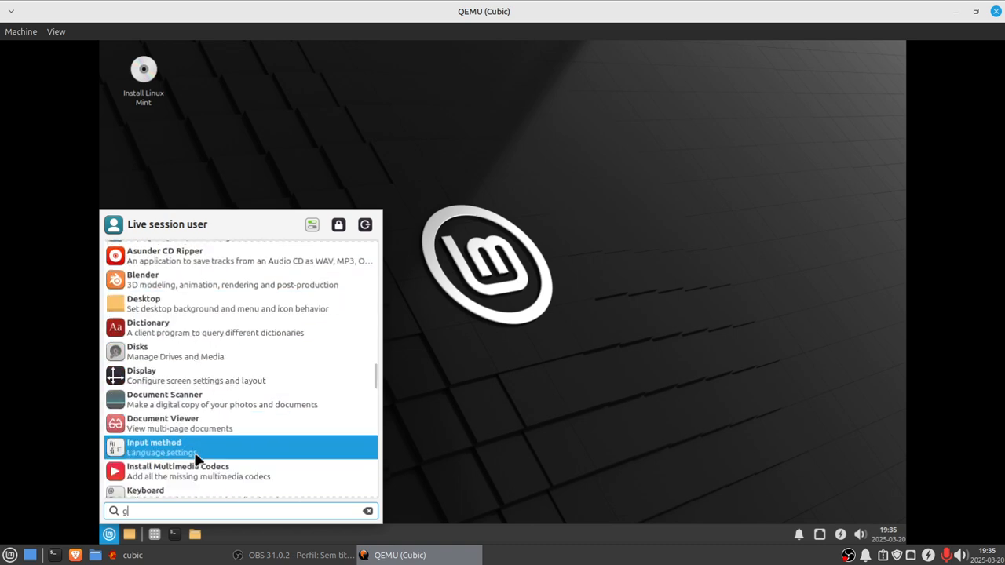
scroll(196, 460, down, 5)
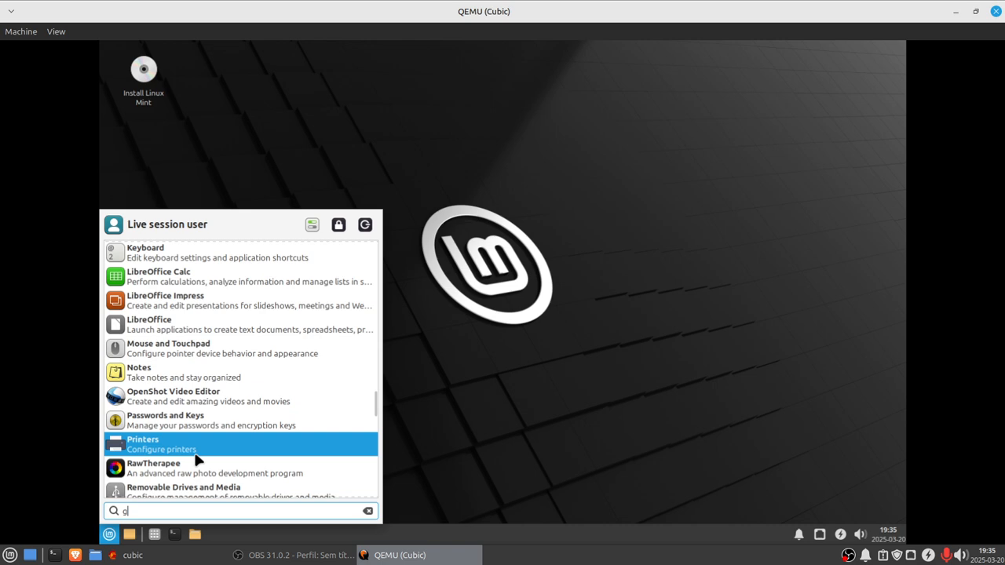
scroll(196, 459, down, 4)
scroll(197, 459, down, 7)
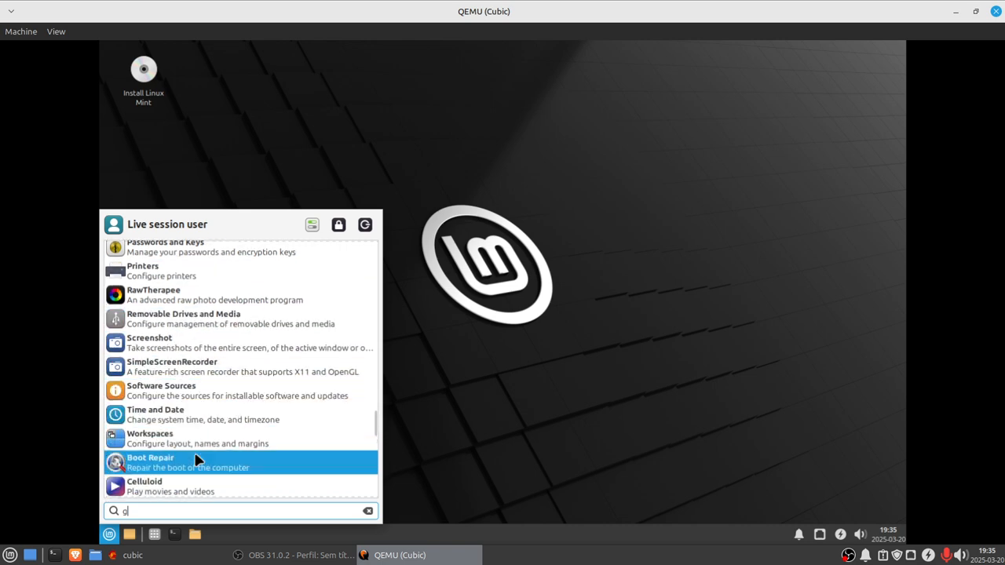
scroll(197, 459, down, 5)
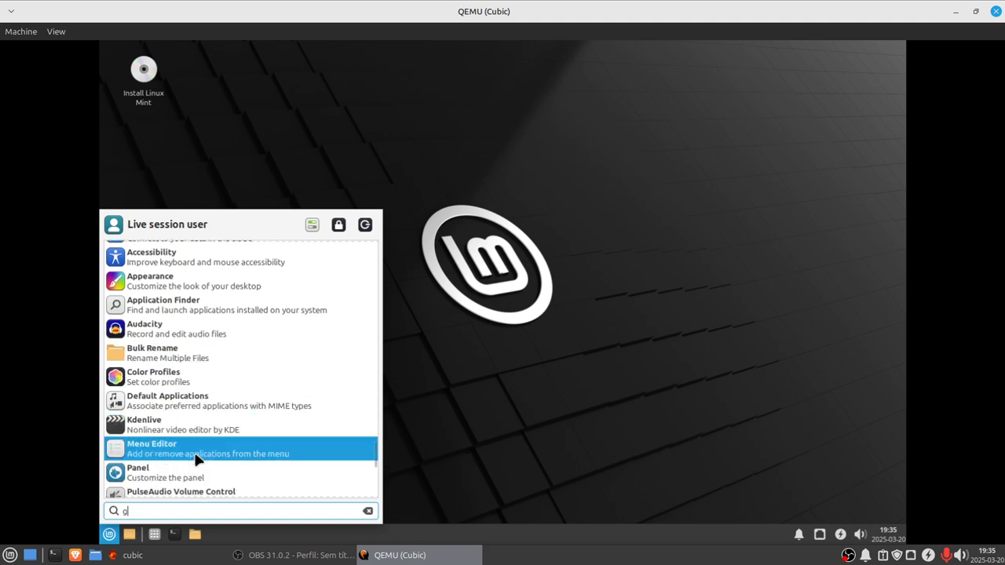
scroll(196, 459, down, 5)
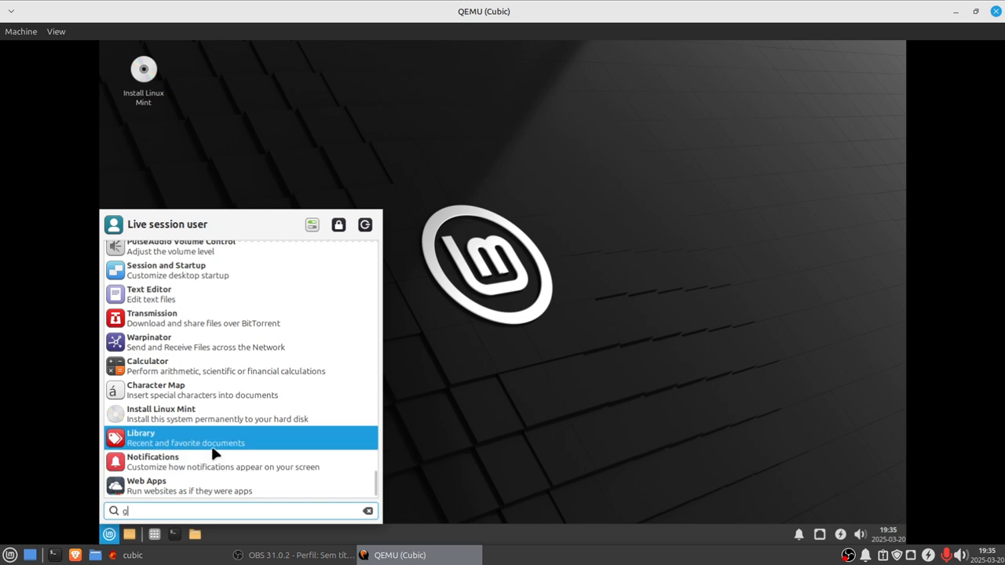
Step: Switch briefly to the Cubic test window, then return to the live session and reopen its application menu
click(153, 555)
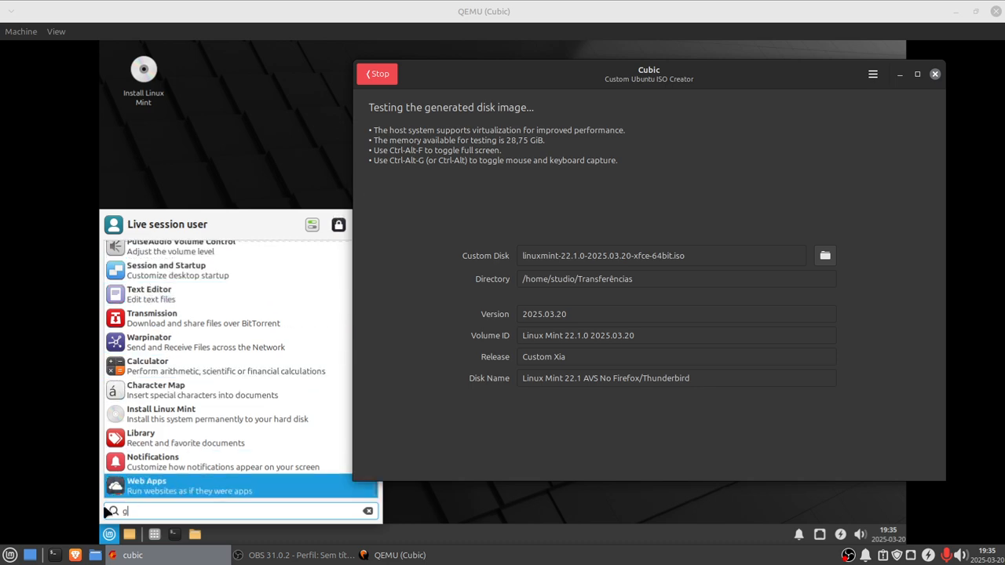
click(111, 534)
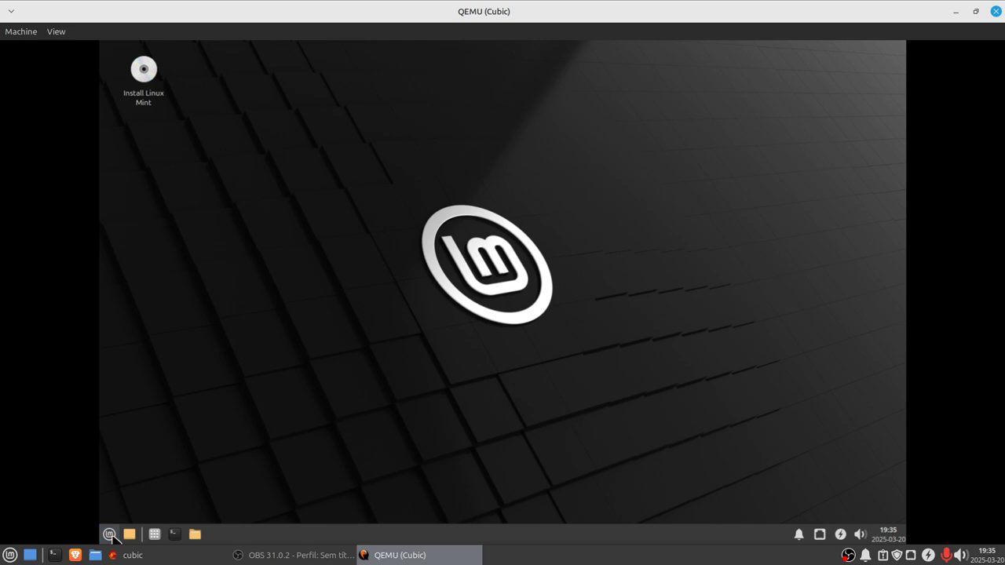
click(111, 534)
Step: Review the Graphics, Multimedia and Accessories application lists again in the reopened menu
mouse_move(157, 342)
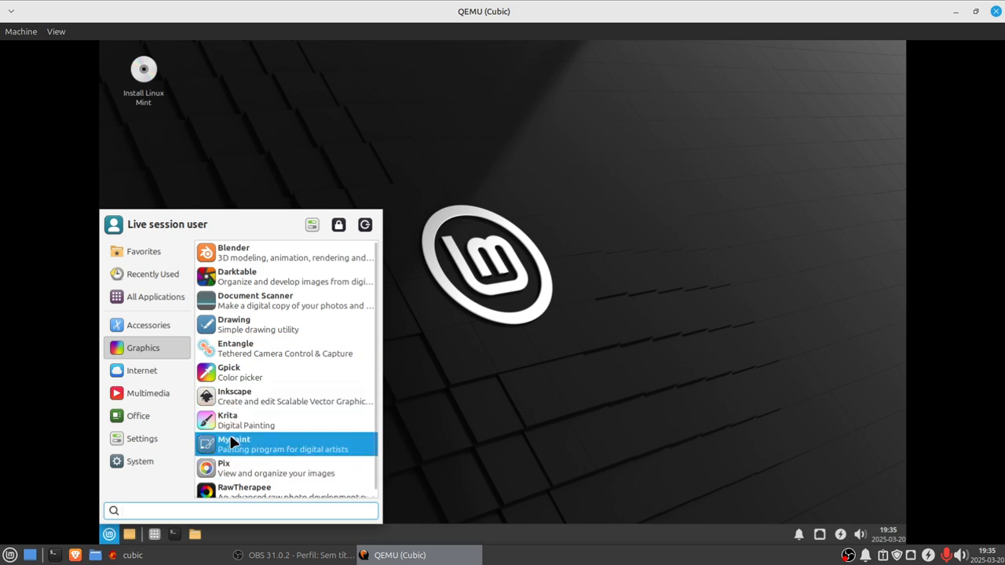
scroll(233, 441, down, 1)
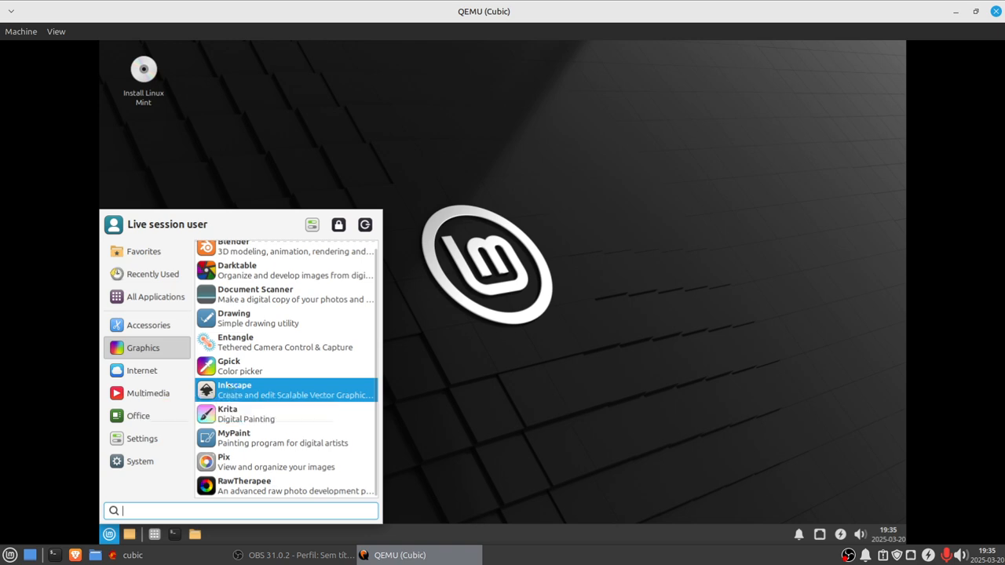
mouse_move(134, 392)
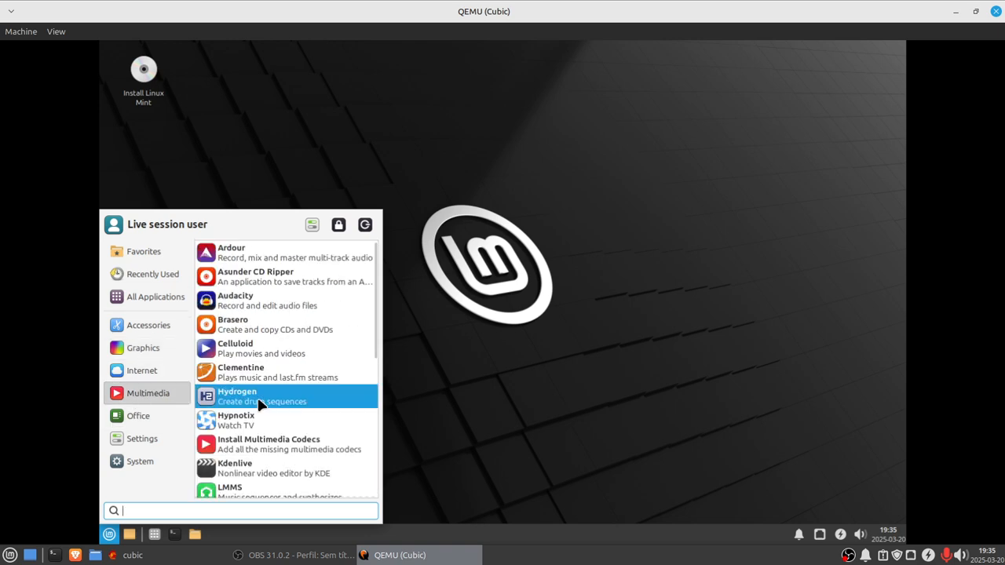
scroll(259, 404, down, 6)
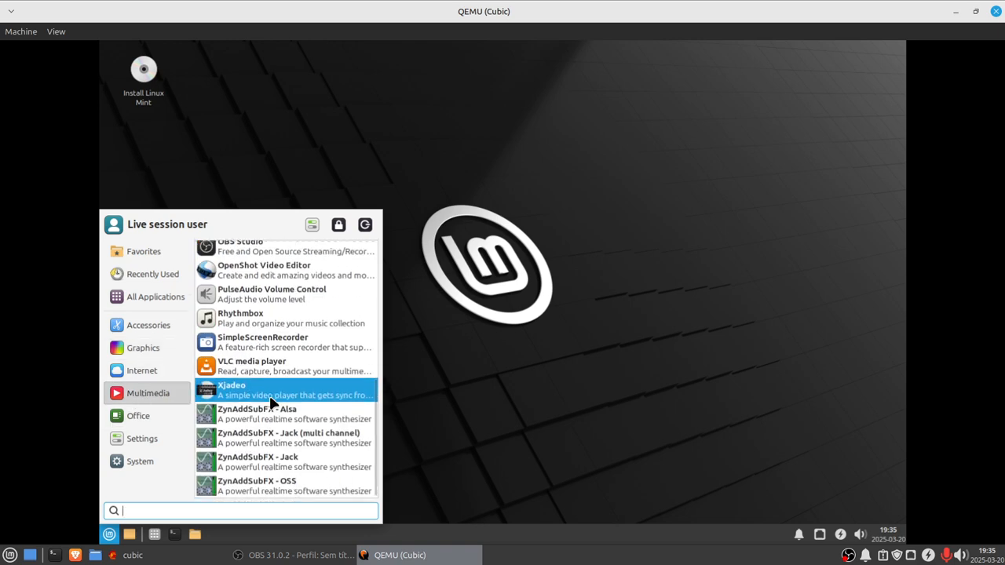
scroll(270, 400, up, 6)
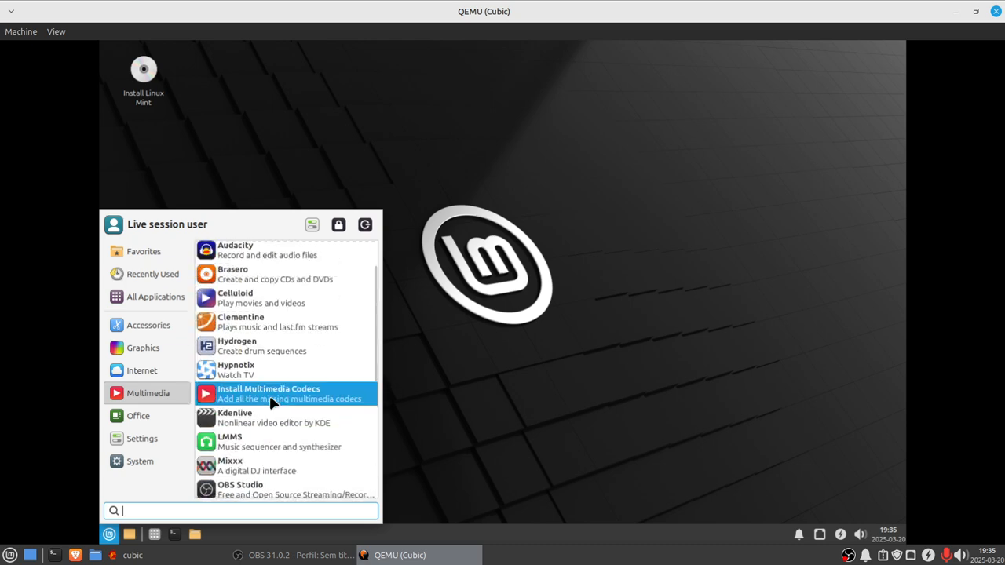
mouse_move(144, 422)
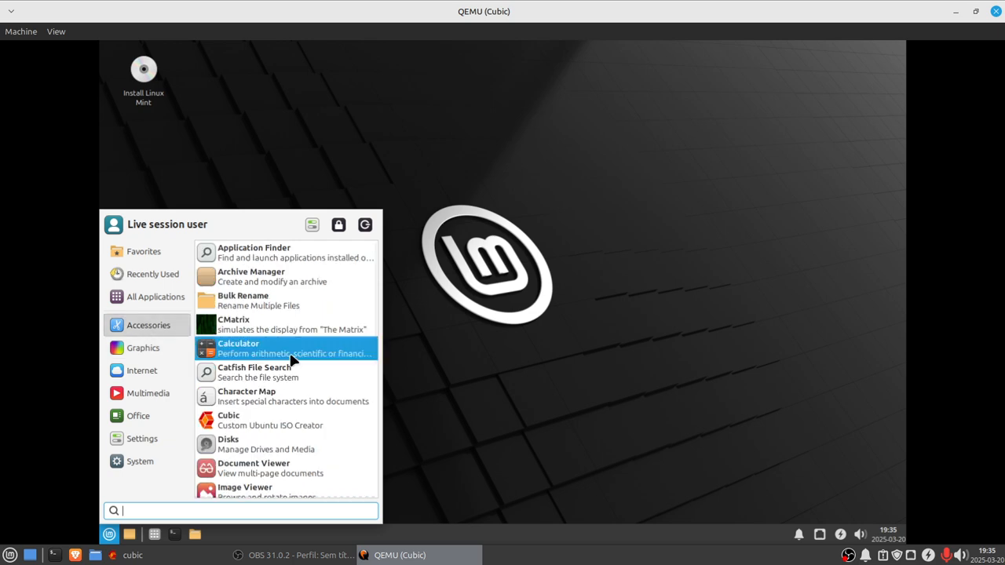
Step: Launch CMatrix from the Accessories applications to test it, then close its terminal window
scroll(296, 363, down, 5)
scroll(297, 368, down, 1)
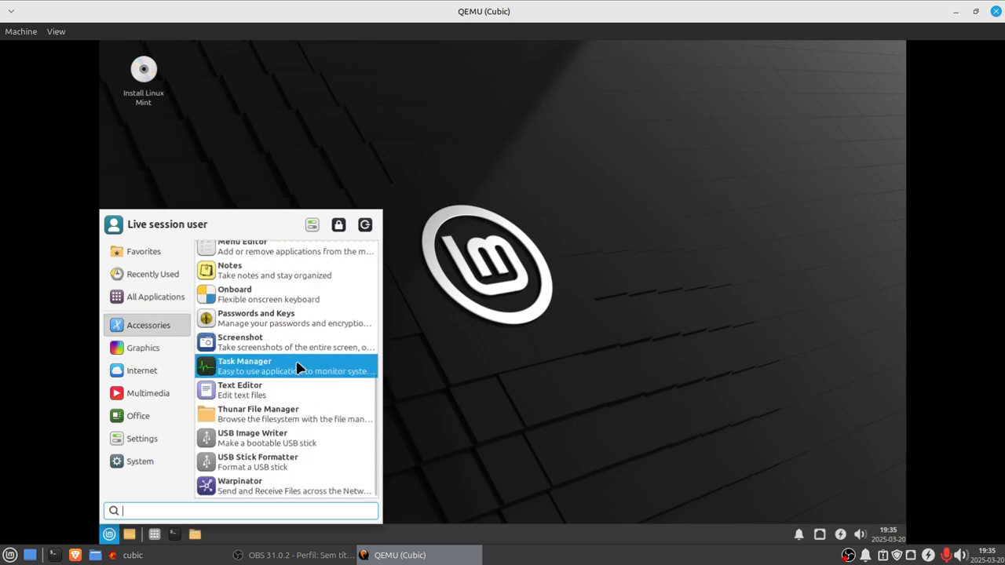
scroll(297, 368, up, 4)
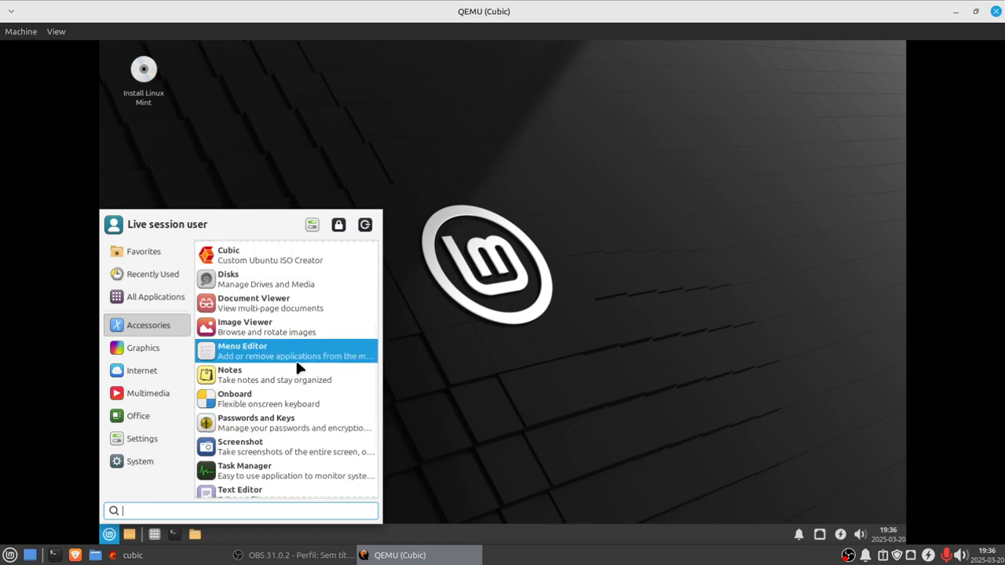
scroll(297, 368, up, 4)
scroll(297, 368, up, 3)
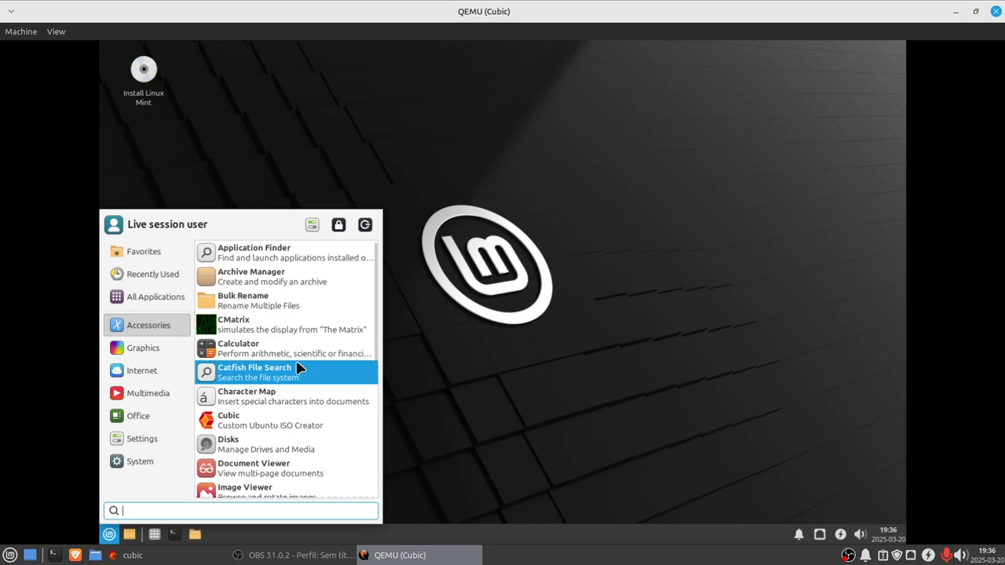
click(273, 332)
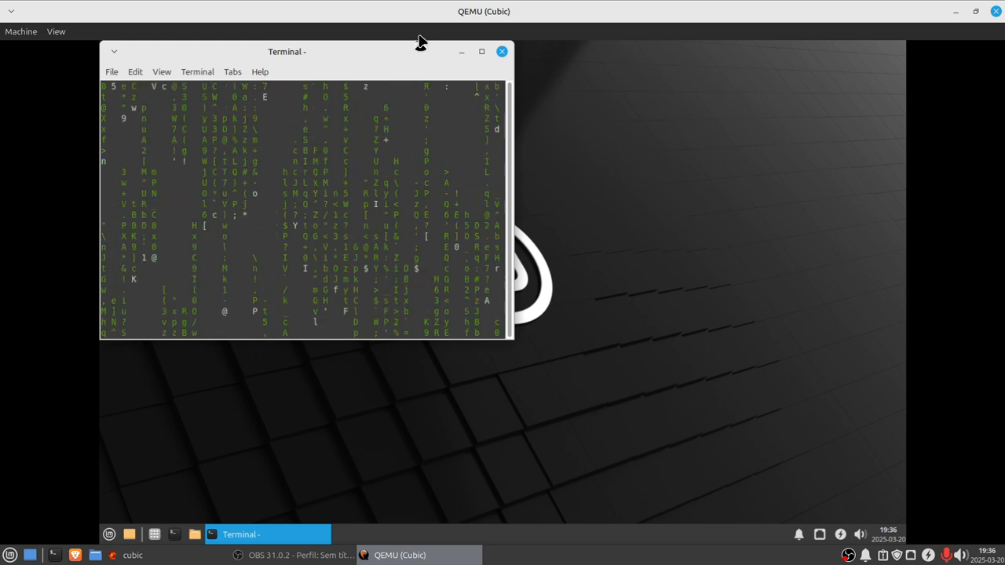
click(502, 51)
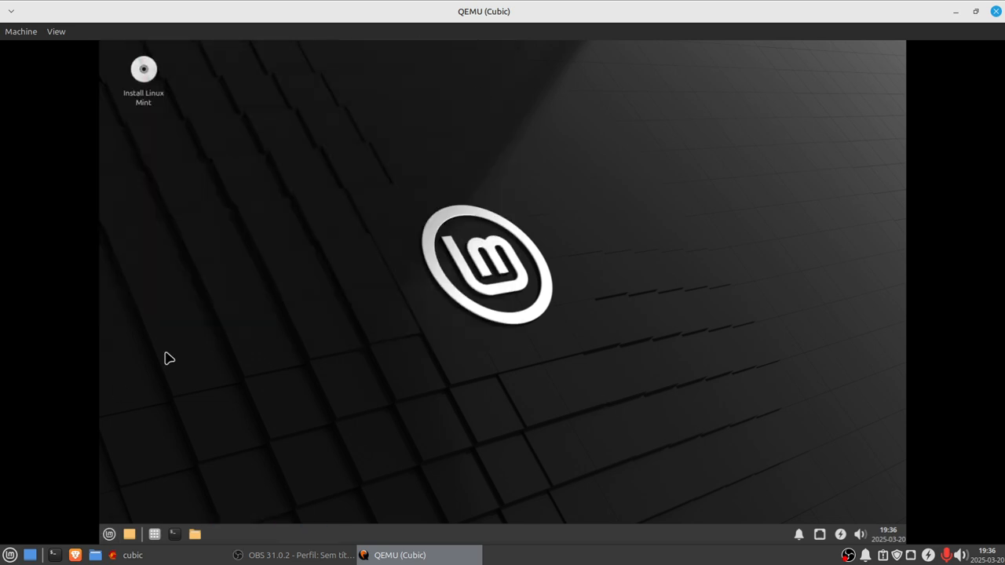
Step: Reopen the application menu and browse the Multimedia, Internet, Accessories, Office, Settings and System application lists
click(109, 534)
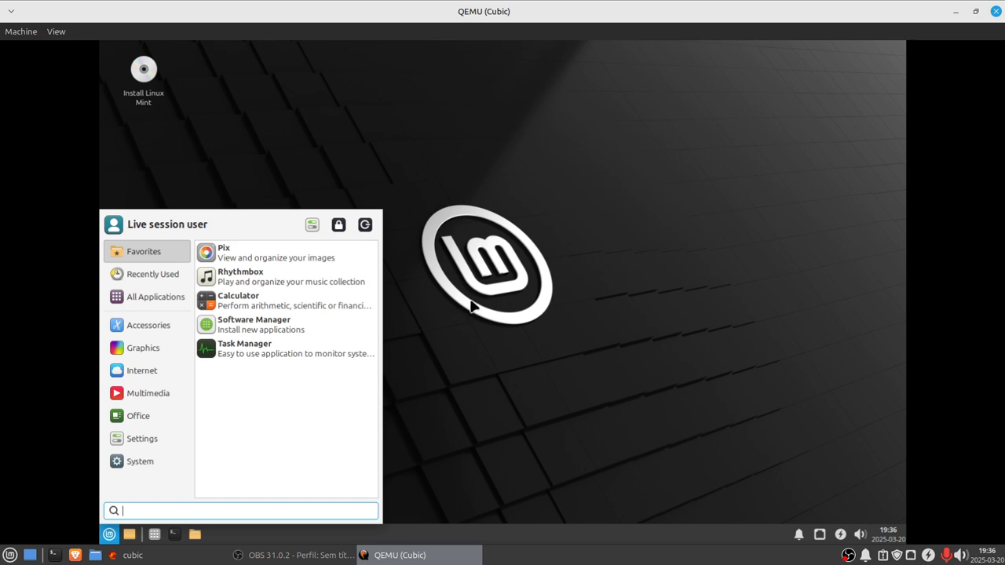
mouse_move(125, 393)
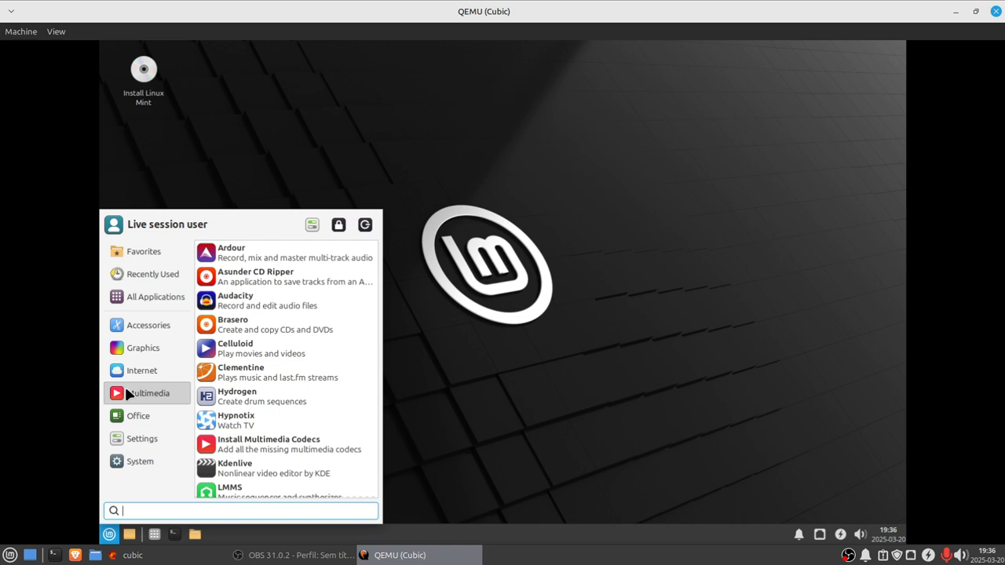
mouse_move(135, 366)
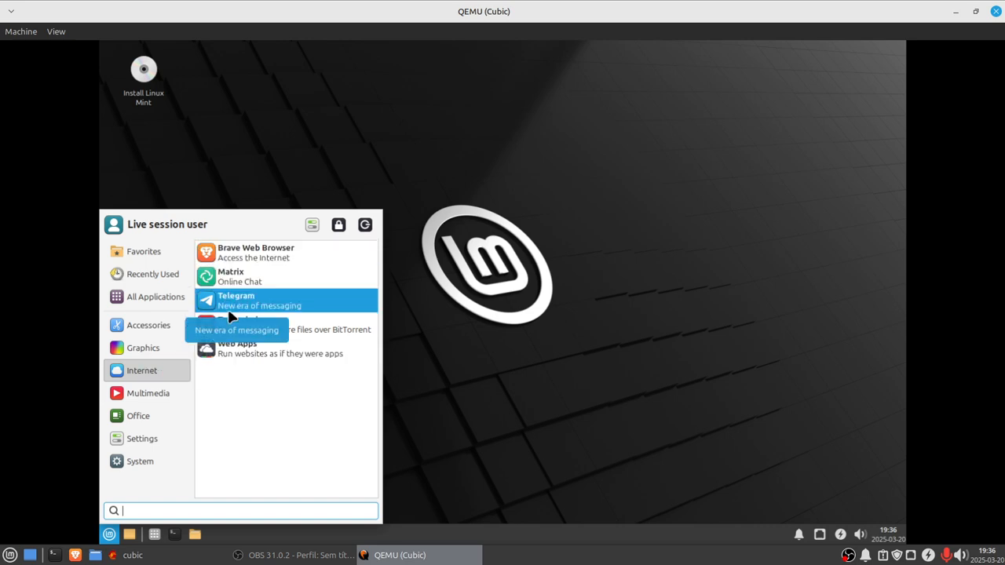
scroll(305, 357, down, 5)
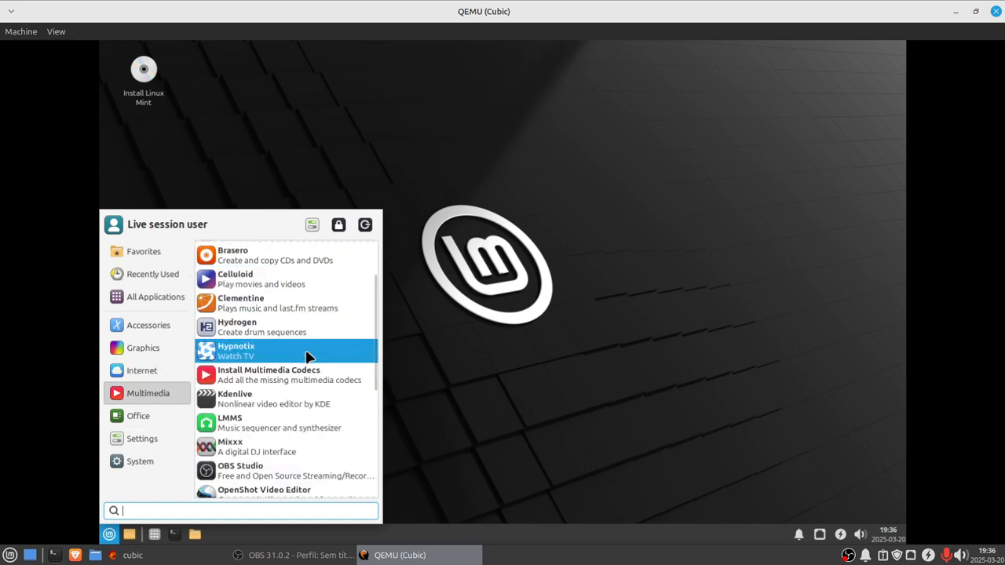
scroll(305, 354, down, 2)
scroll(306, 353, up, 6)
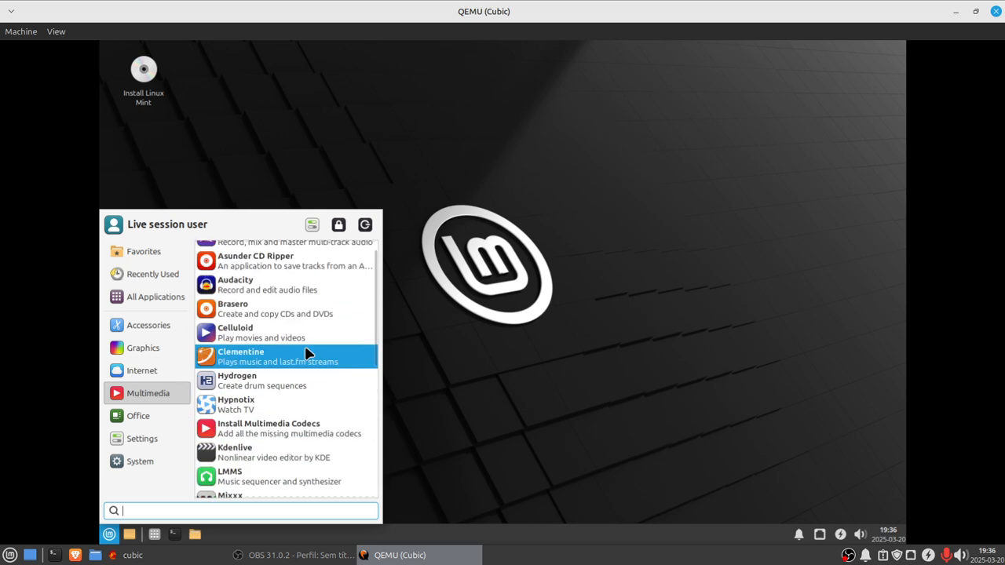
mouse_move(146, 329)
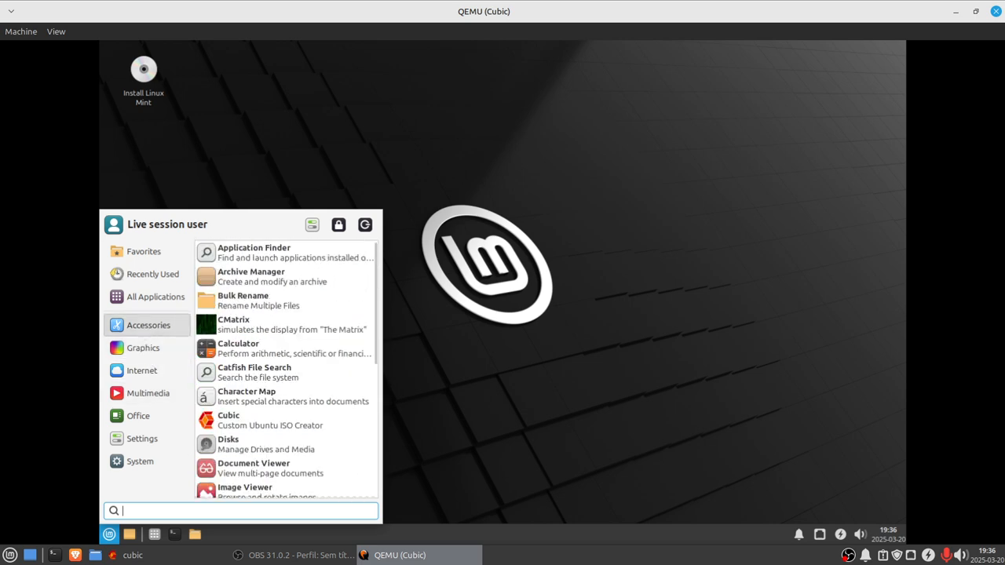
scroll(341, 388, down, 3)
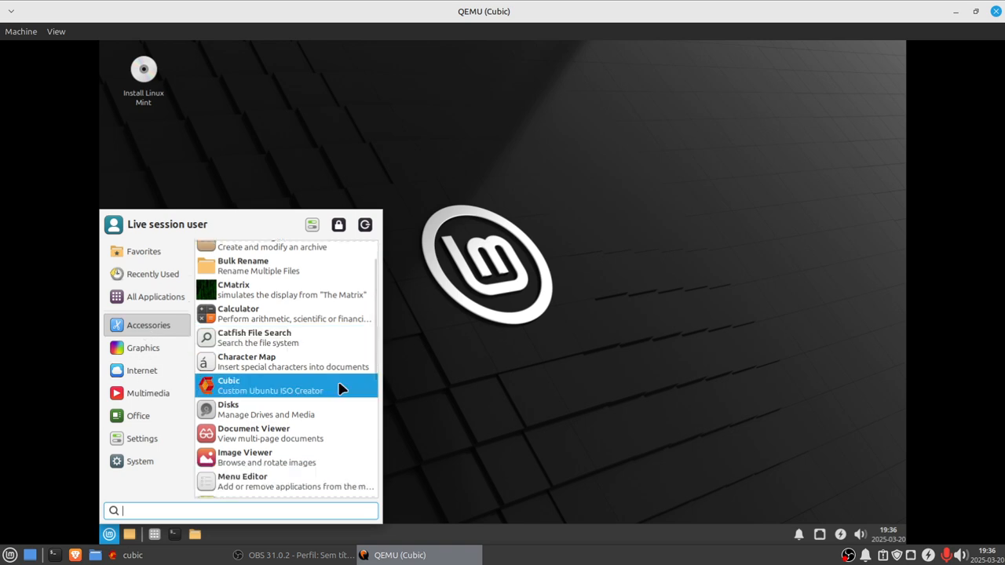
scroll(291, 410, down, 5)
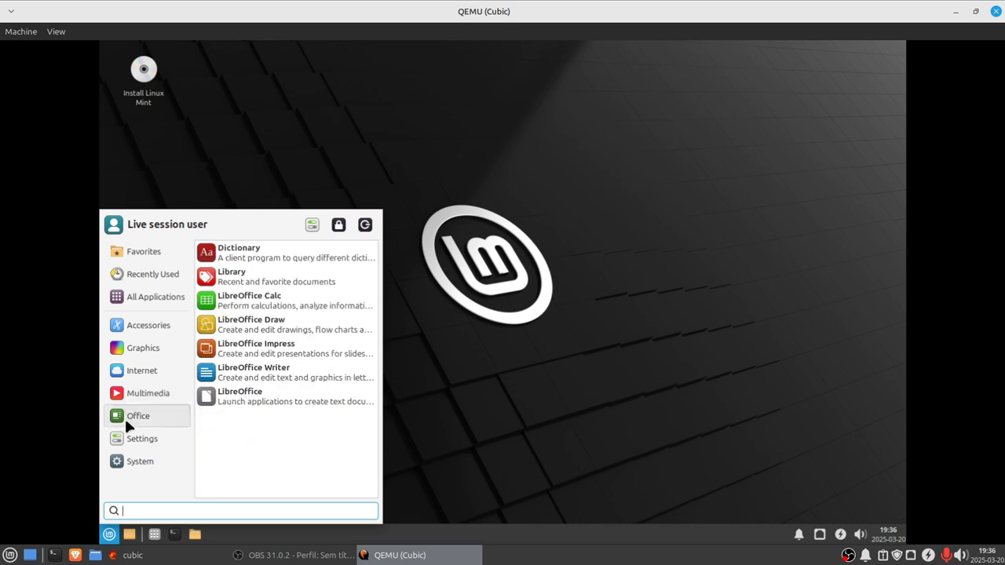
mouse_move(142, 446)
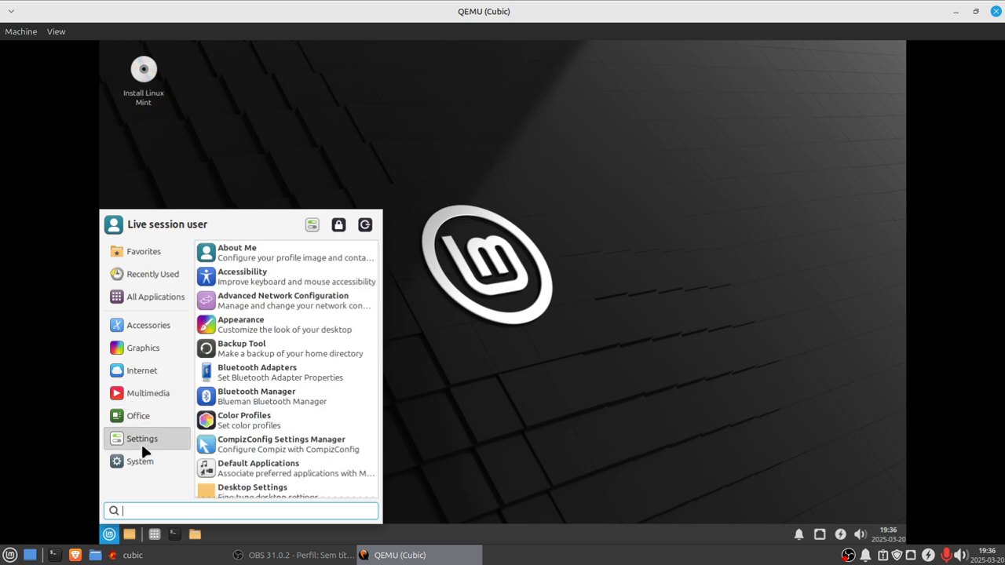
scroll(334, 430, down, 4)
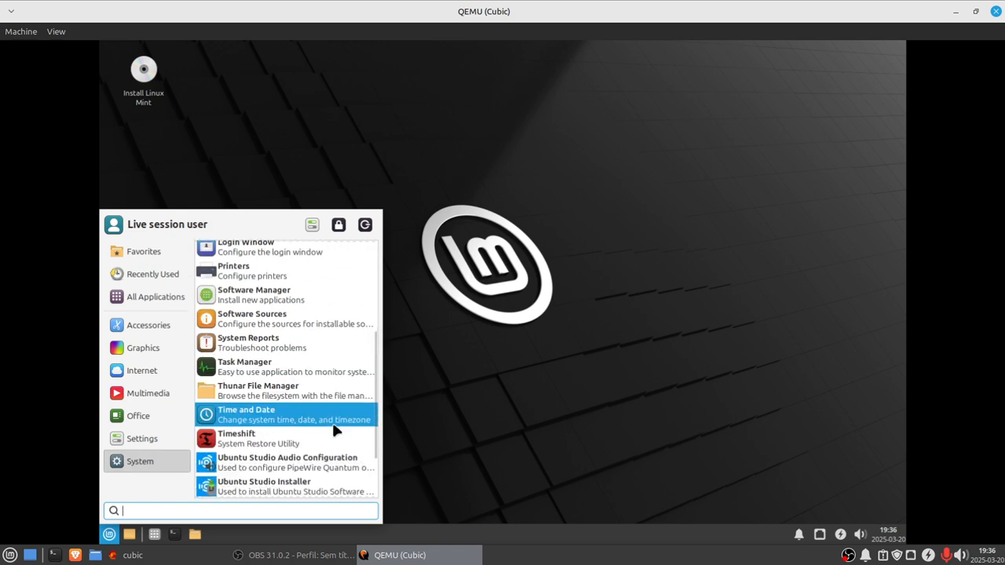
scroll(334, 430, down, 3)
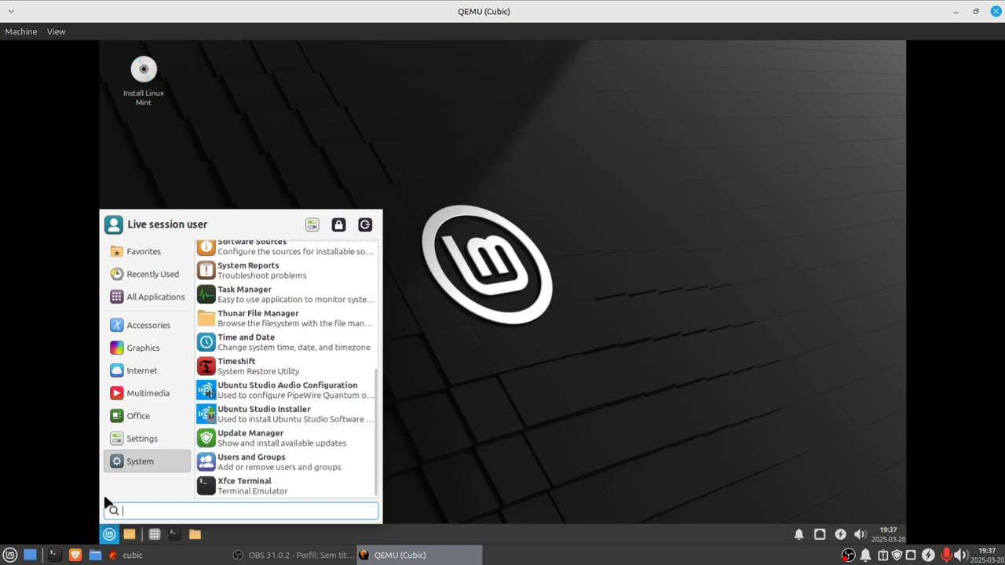